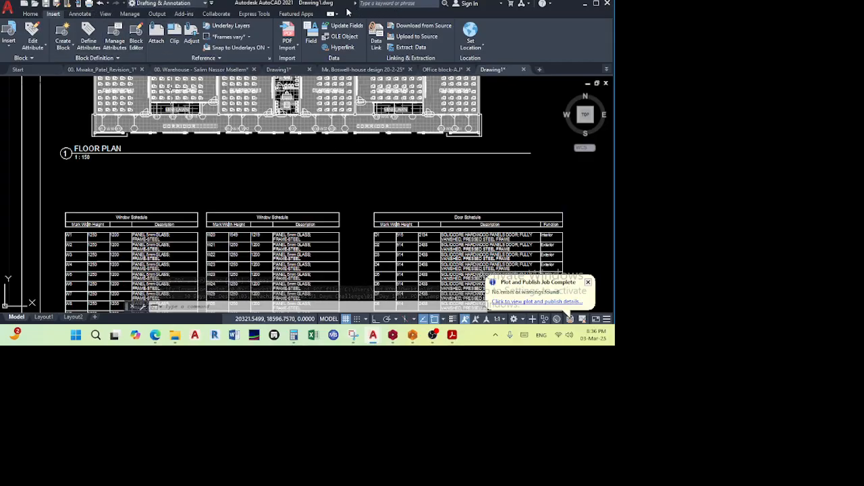
# - Start plotting the model space and choose AutoCAD PDF (High Quality Print).pc3 as the plotter
pyautogui.doubleClick(345, 8)
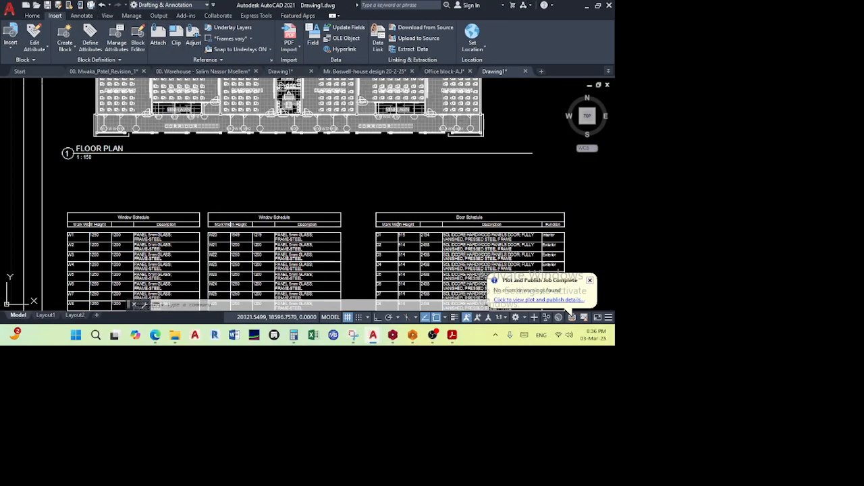
pyautogui.click(90, 6)
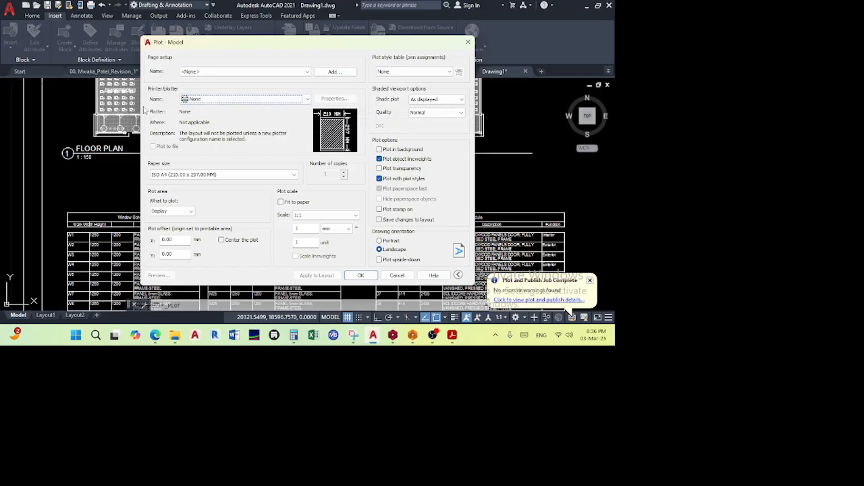
pyautogui.click(307, 99)
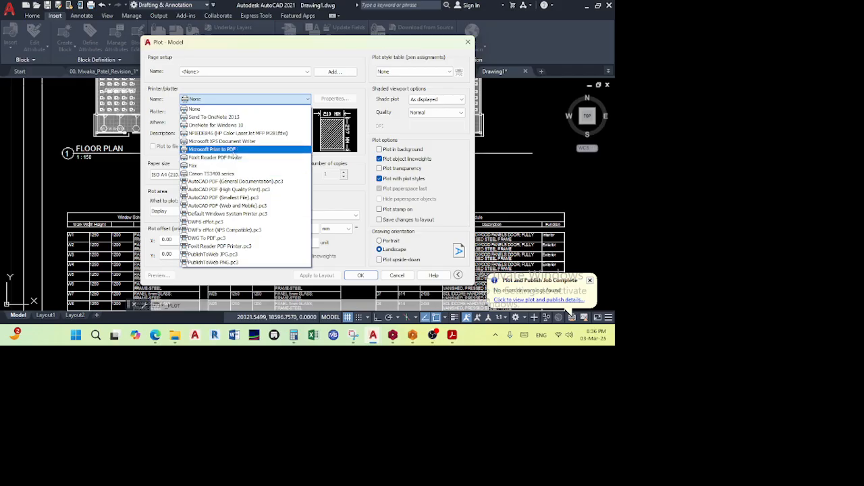
pyautogui.click(235, 149)
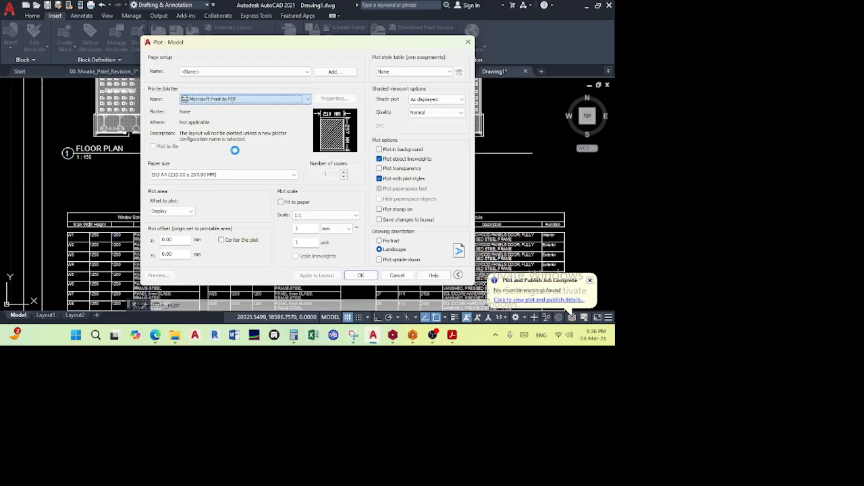
pyautogui.click(274, 101)
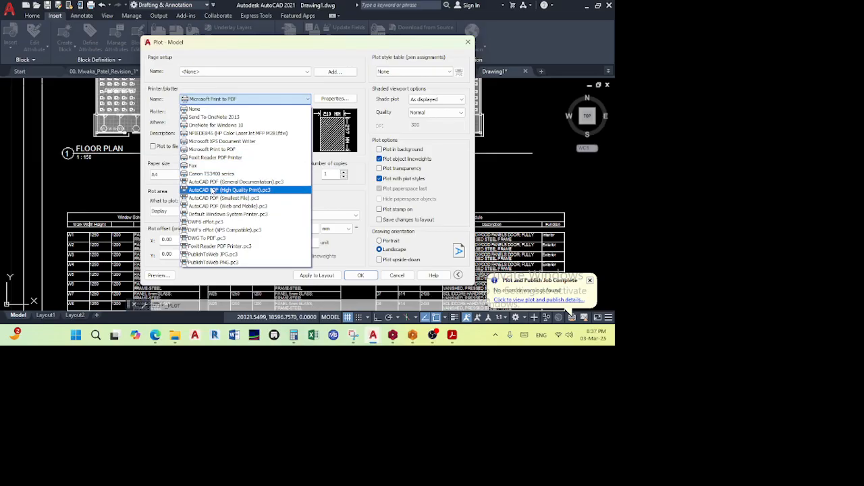
pyautogui.click(207, 191)
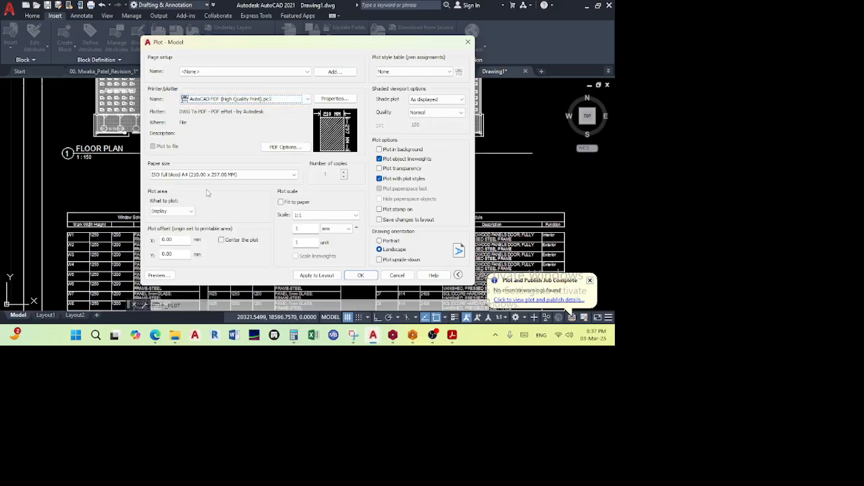
# - Assign the monochrome.stb plot style table and apply it to all layouts
pyautogui.click(408, 72)
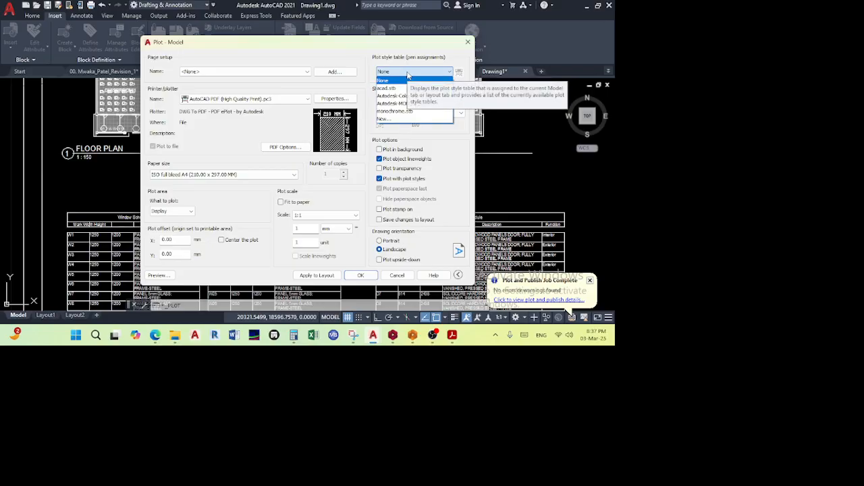
pyautogui.click(405, 111)
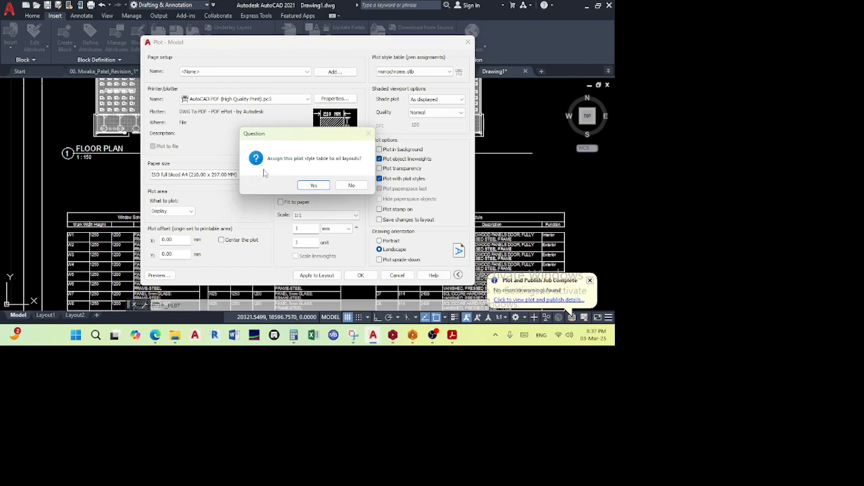
pyautogui.click(325, 184)
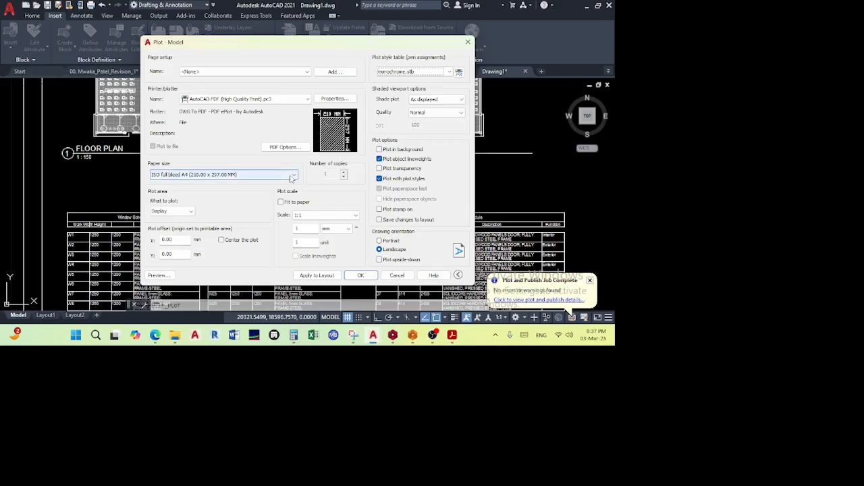
# - Try the ISO full bleed A1 (841.00 x 594.00 MM) and ISO expand A1 (594.00 x 841.00 MM) paper sizes
pyautogui.click(292, 176)
pyautogui.scroll(-1, 266, 150)
pyautogui.scroll(3, 266, 150)
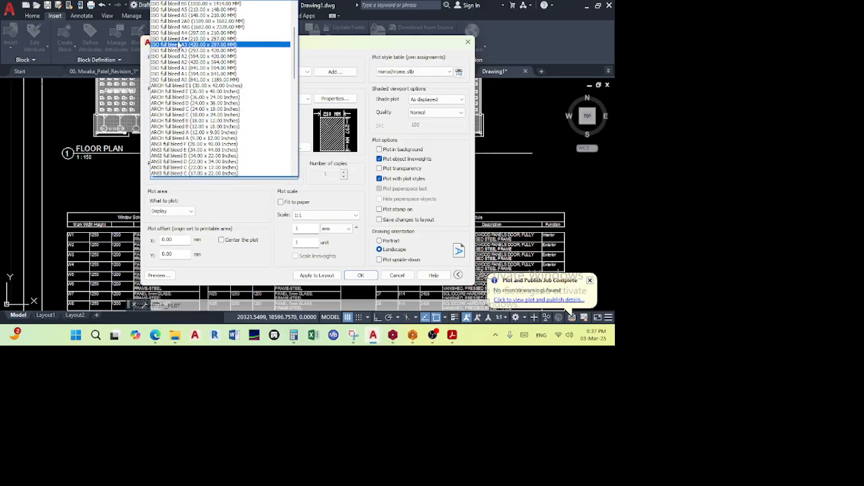
pyautogui.scroll(2, 183, 61)
pyautogui.scroll(2, 183, 61)
pyautogui.scroll(-2, 184, 120)
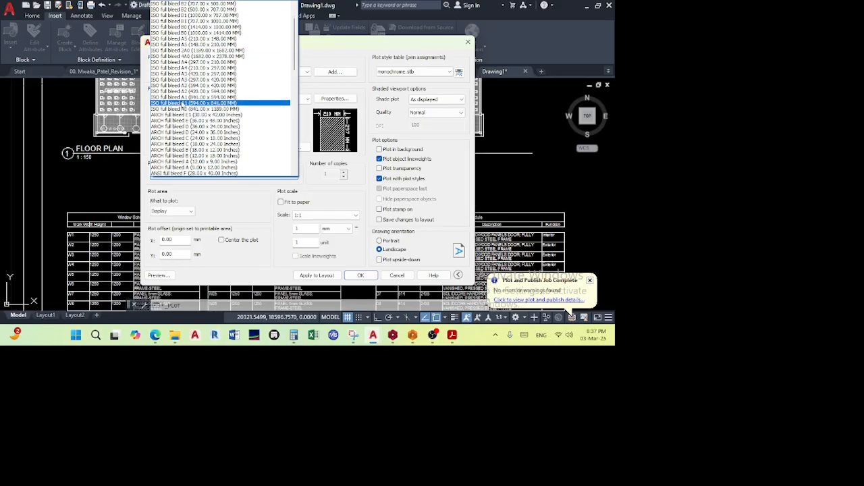
pyautogui.click(182, 98)
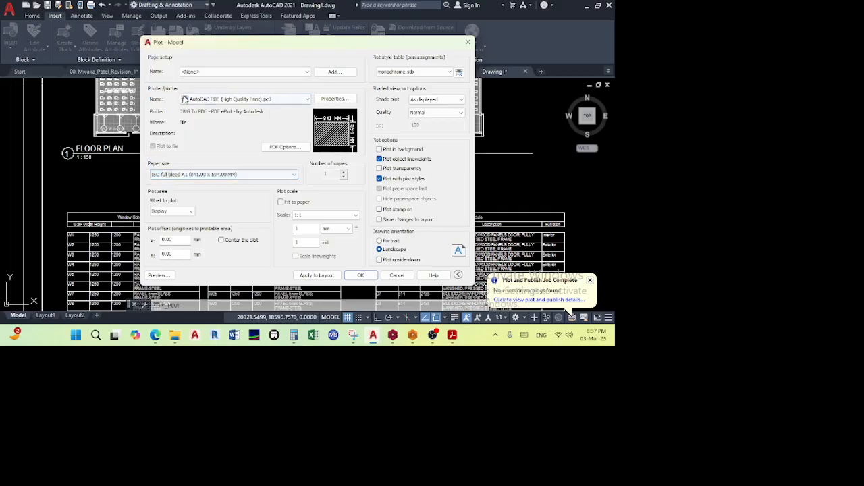
pyautogui.click(284, 174)
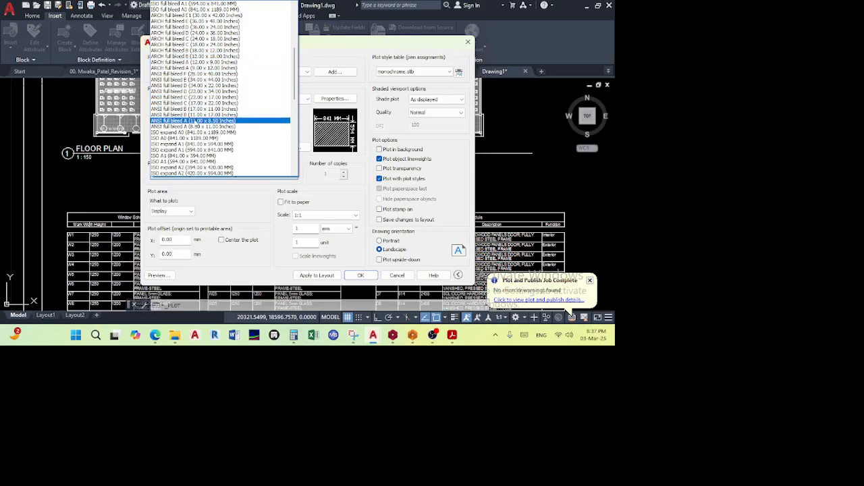
pyautogui.click(197, 150)
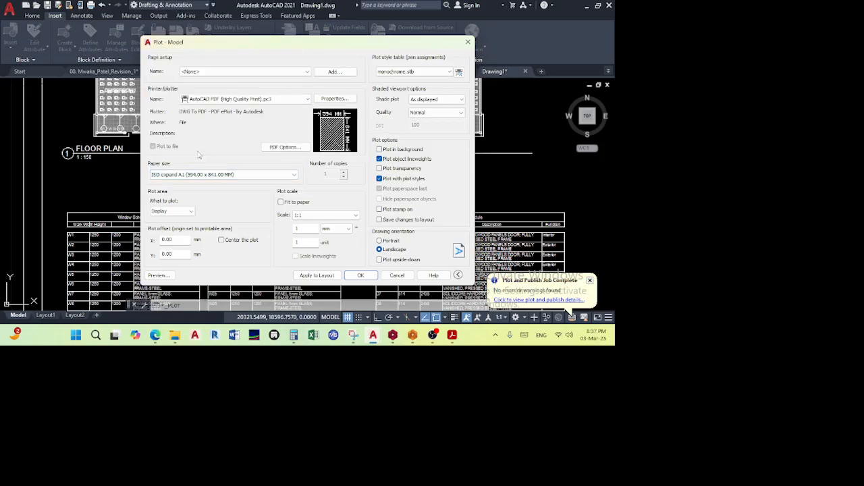
# - Set the paper size to ISO A1 (841.00 x 594.00 MM)
pyautogui.click(274, 176)
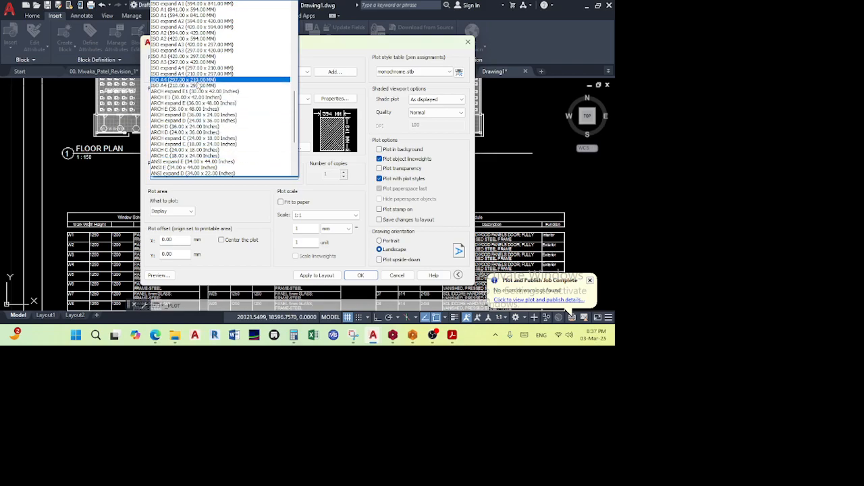
pyautogui.scroll(1, 184, 60)
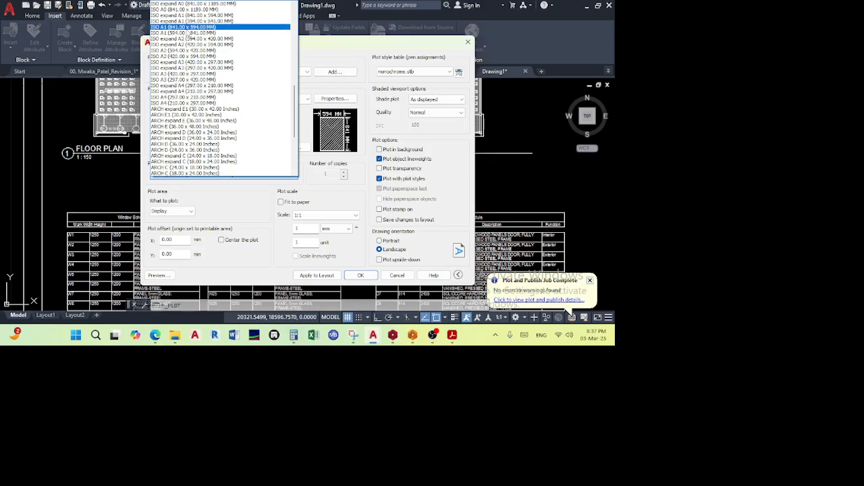
pyautogui.click(187, 31)
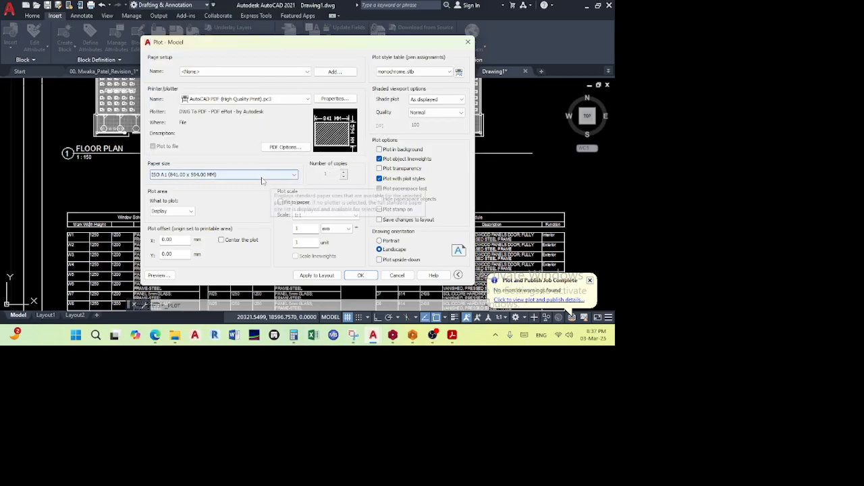
# - Define a window plot area around the floor plan and foundation layout on sheet A102, from the inner border corner to the title block's near lower corner
pyautogui.click(191, 213)
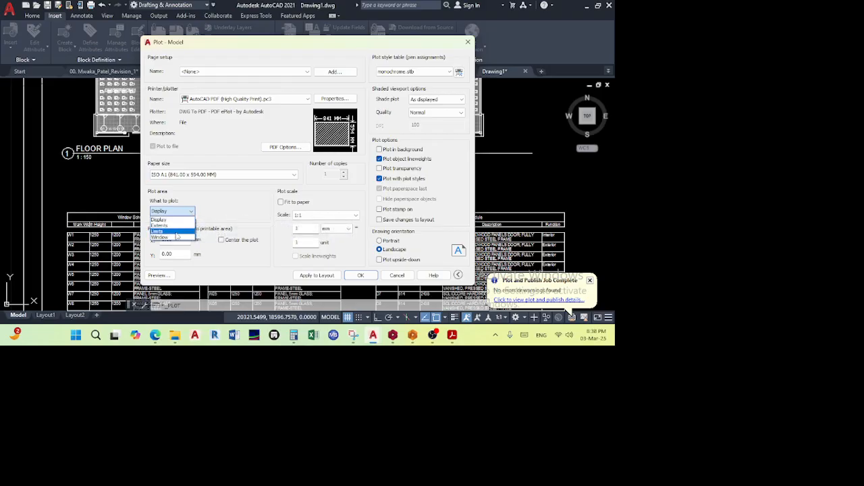
pyautogui.click(161, 237)
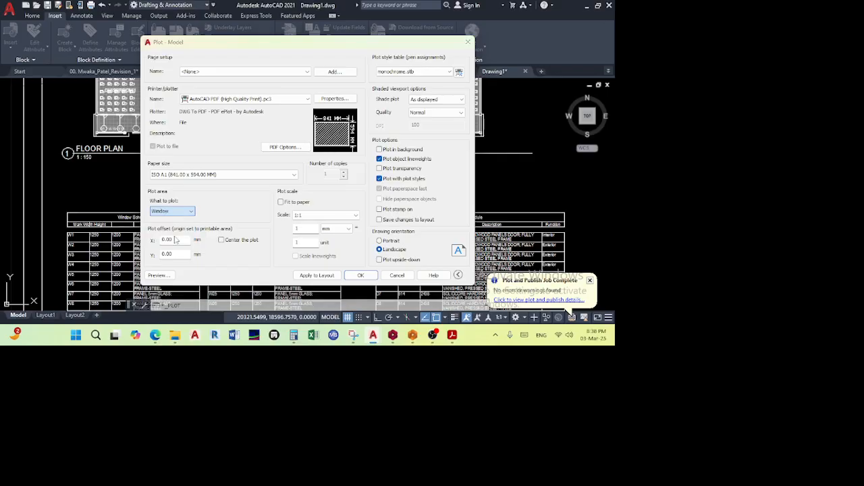
pyautogui.scroll(-3, 174, 233)
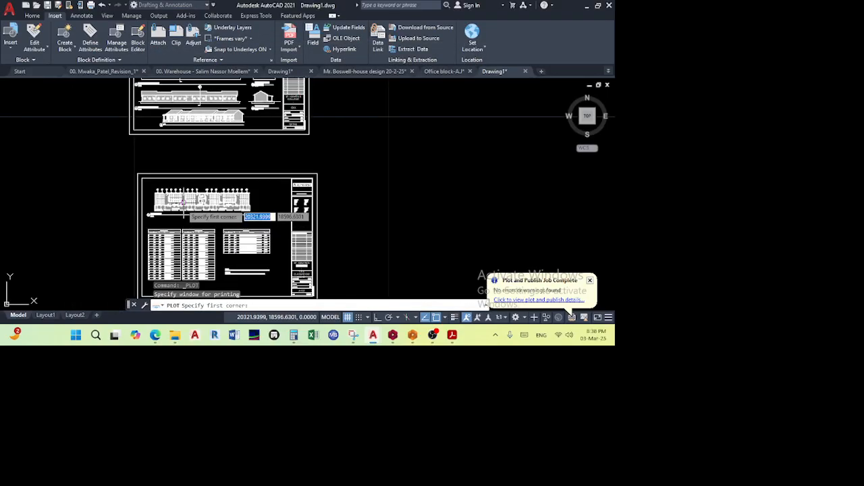
pyautogui.moveTo(193, 155); pyautogui.dragTo(224, 251, button='middle')
pyautogui.scroll(-1, 222, 208)
pyautogui.moveTo(223, 207); pyautogui.dragTo(224, 216, button='middle')
pyautogui.moveTo(218, 147); pyautogui.dragTo(227, 236, button='middle')
pyautogui.scroll(3, 203, 157)
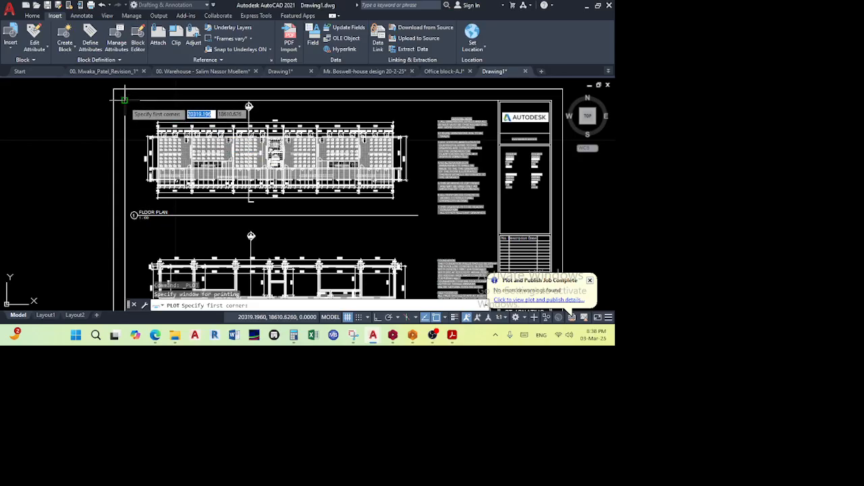
pyautogui.click(124, 100)
pyautogui.scroll(-5, 222, 163)
pyautogui.scroll(2, 251, 203)
pyautogui.moveTo(252, 239); pyautogui.dragTo(250, 190, button='middle')
pyautogui.scroll(3, 272, 187)
pyautogui.scroll(8, 343, 192)
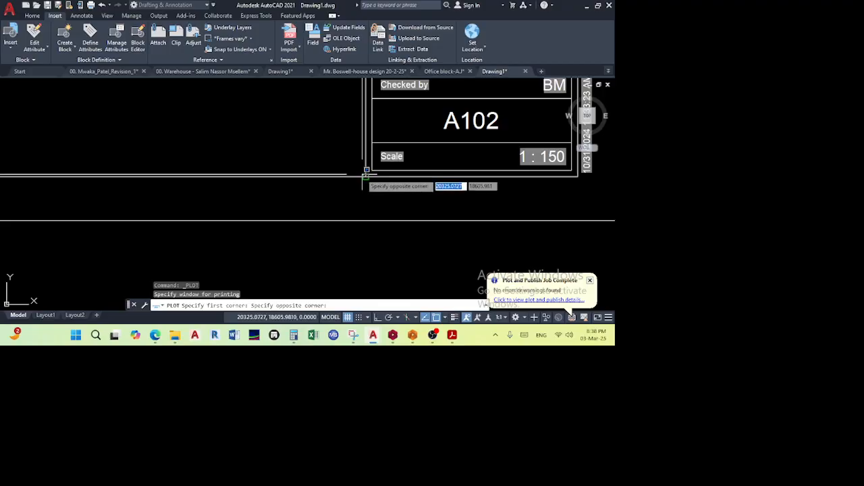
pyautogui.click(362, 173)
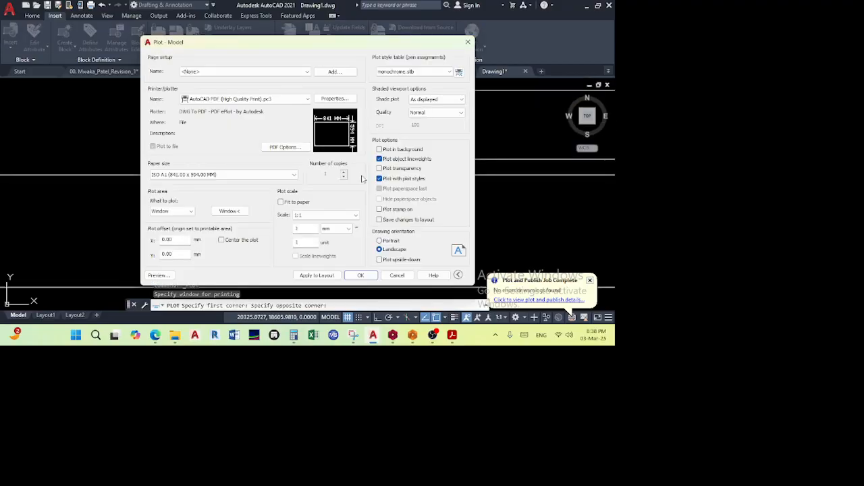
# - Fit the plot to the paper and centre it, checking the drawings and general notes in the plot preview
pyautogui.click(286, 202)
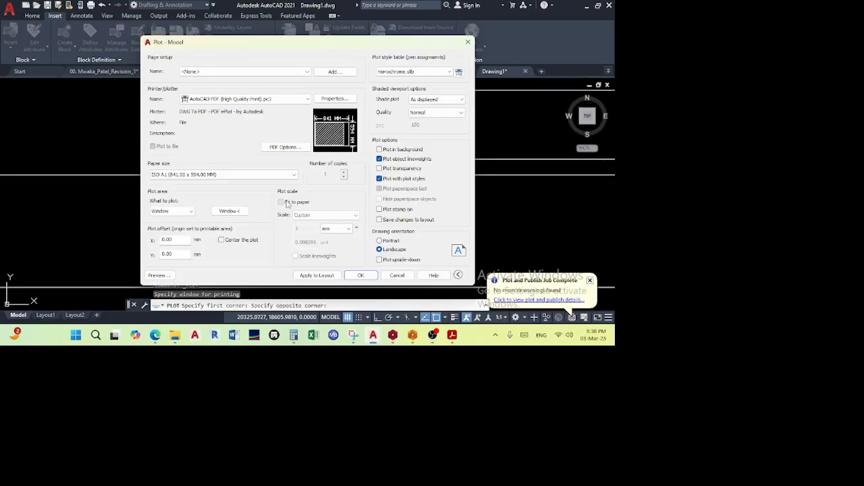
pyautogui.click(240, 240)
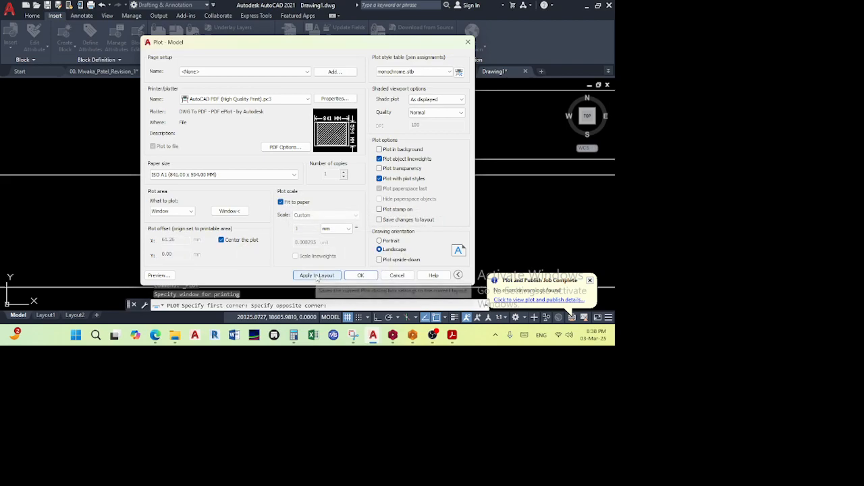
pyautogui.click(162, 276)
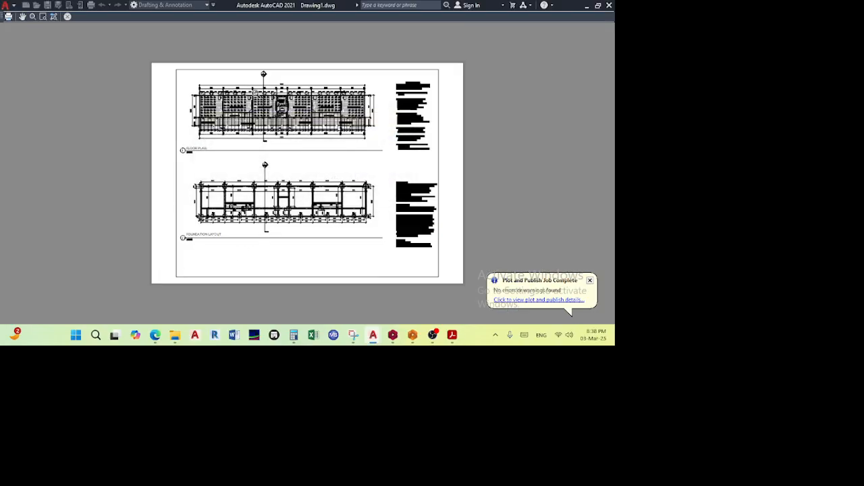
pyautogui.scroll(6, 260, 93)
pyautogui.scroll(-4, 259, 96)
pyautogui.scroll(2, 552, 105)
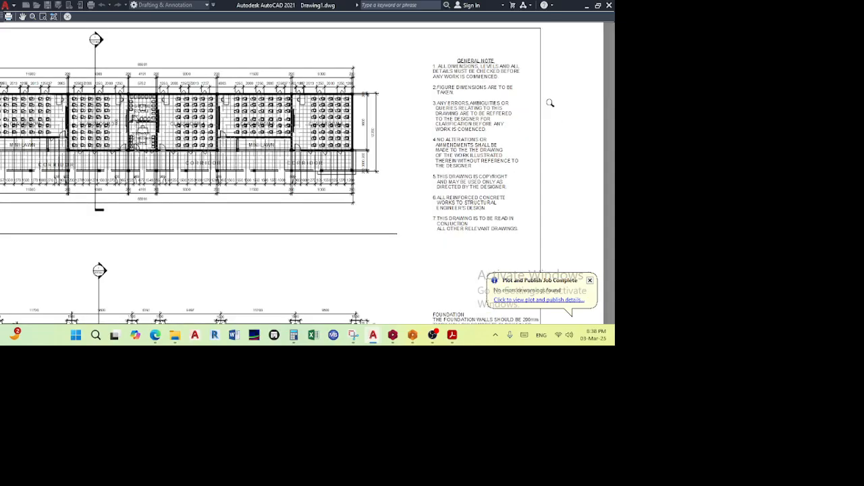
pyautogui.scroll(-5, 473, 97)
pyautogui.scroll(2, 317, 200)
pyautogui.scroll(-2, 279, 213)
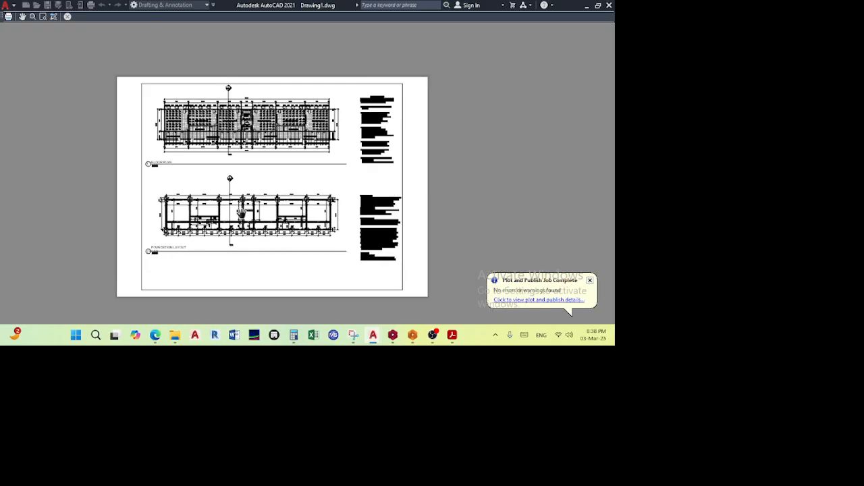
# - Plot from the preview and save the PDF as 01 in the 01. PDFs folder
pyautogui.click(8, 18)
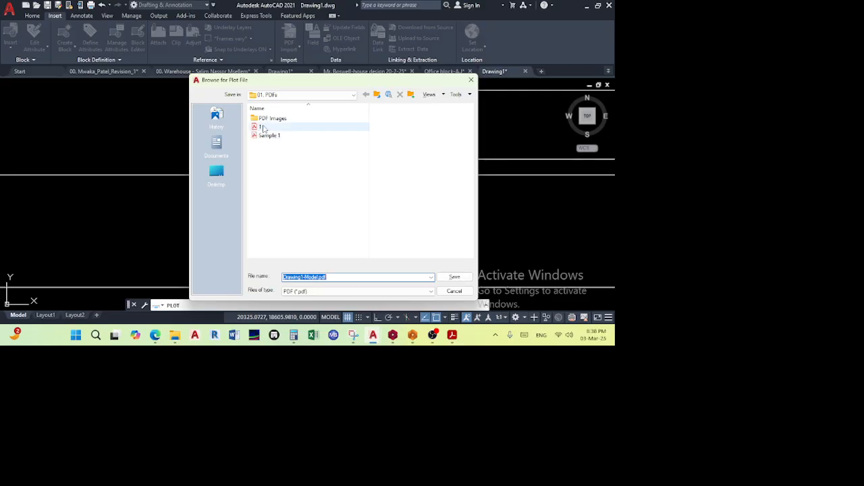
pyautogui.write('01')
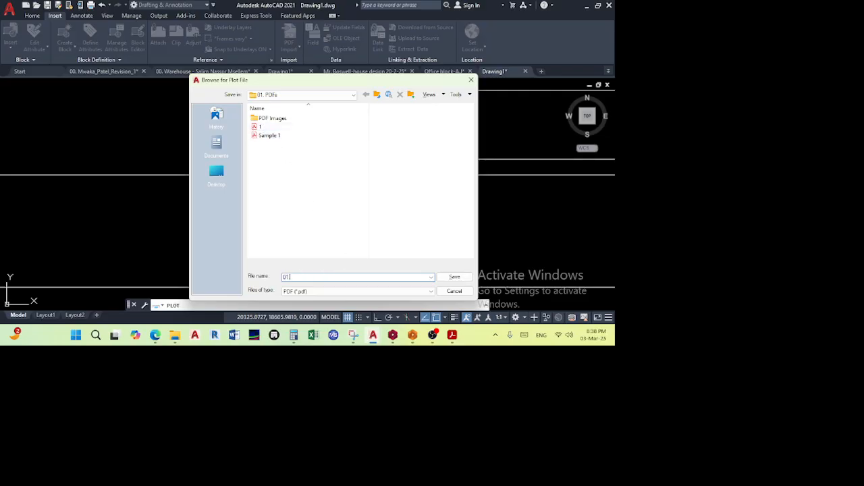
pyautogui.click(454, 277)
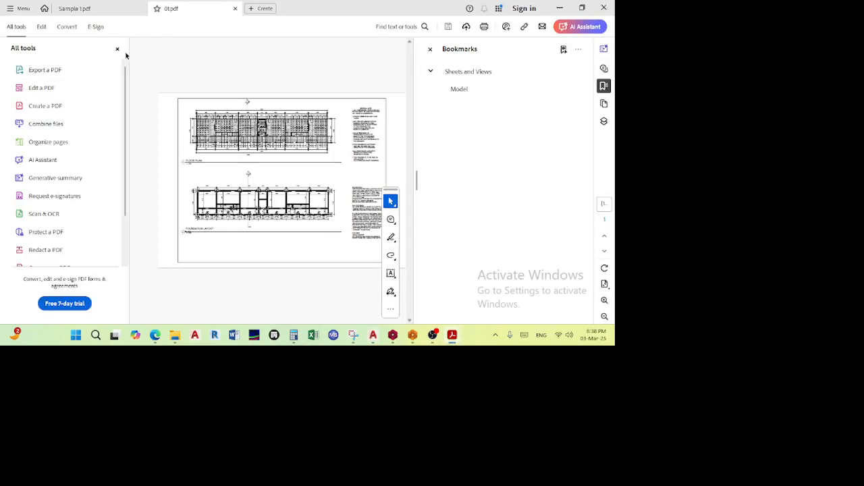
# - View the plotted 01.pdf without the tools pane, and close the PDF viewer
pyautogui.click(117, 49)
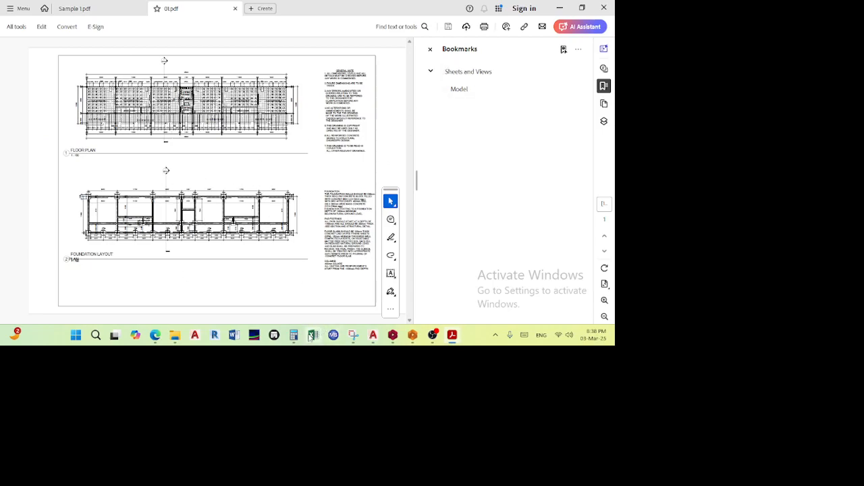
pyautogui.click(604, 8)
pyautogui.click(261, 184)
# - Start another plot and window the plot area around the section, details and elevations sheet, from the inner border corner to the title block's diagonally opposite corner
pyautogui.scroll(-4, 283, 172)
pyautogui.scroll(-2, 283, 170)
pyautogui.click(92, 4)
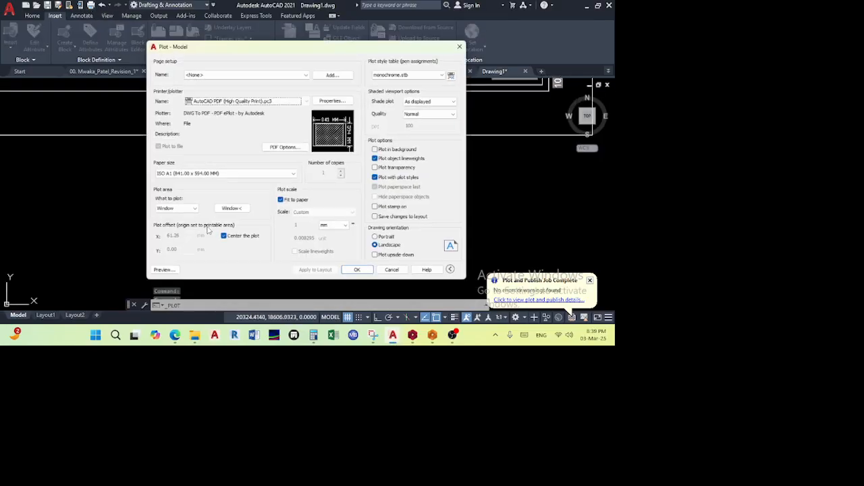
pyautogui.click(229, 211)
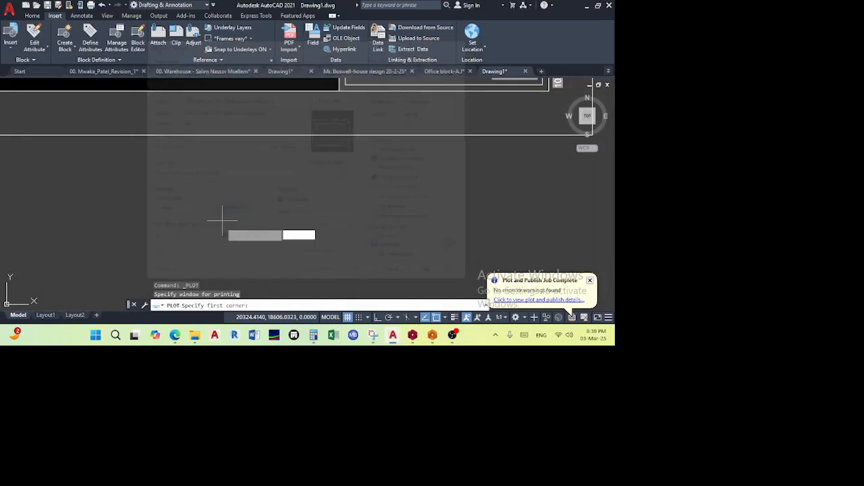
pyautogui.scroll(5, 223, 223)
pyautogui.moveTo(255, 211); pyautogui.dragTo(310, 141, button='middle')
pyautogui.scroll(2, 173, 169)
pyautogui.scroll(-2, 173, 172)
pyautogui.moveTo(161, 157); pyautogui.dragTo(166, 187, button='middle')
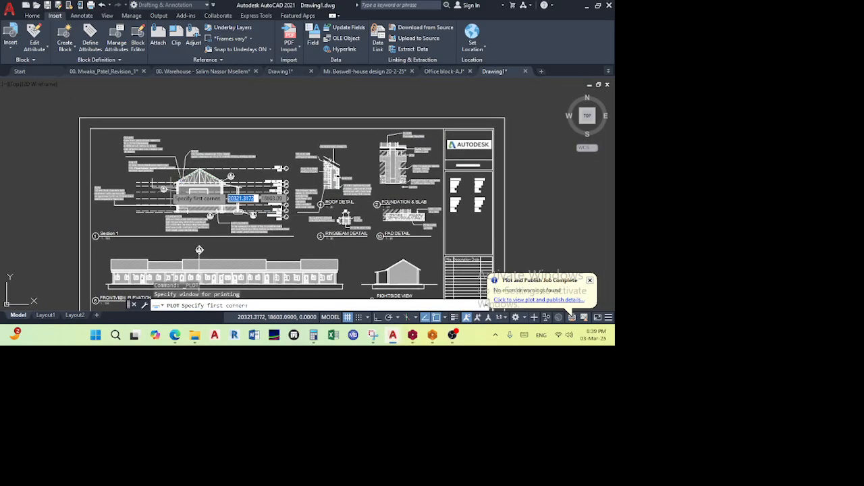
pyautogui.click(91, 128)
pyautogui.scroll(-2, 217, 198)
pyautogui.scroll(10, 451, 201)
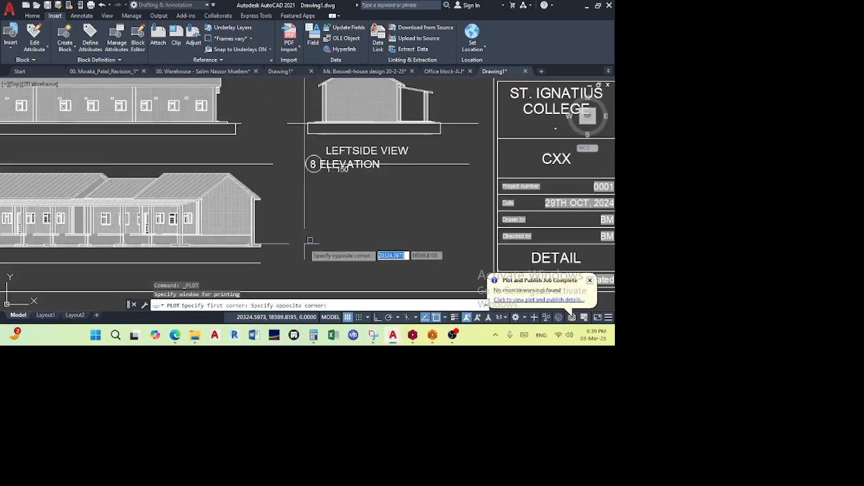
pyautogui.scroll(2, 451, 200)
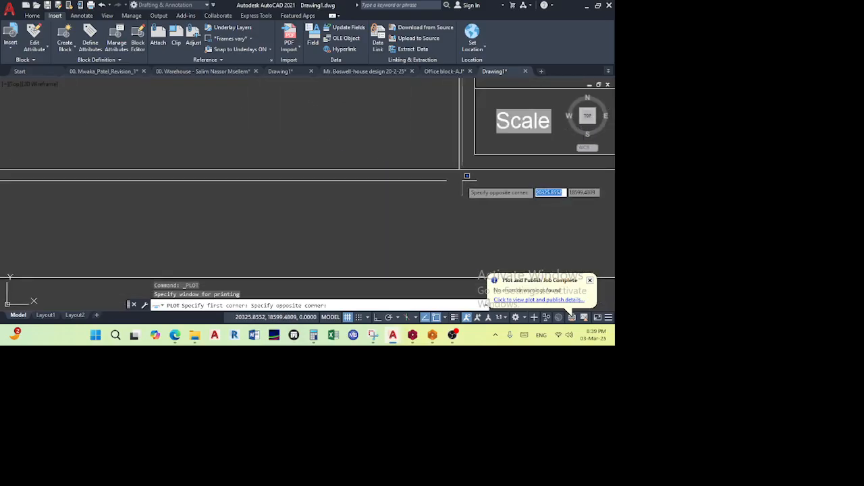
pyautogui.click(459, 168)
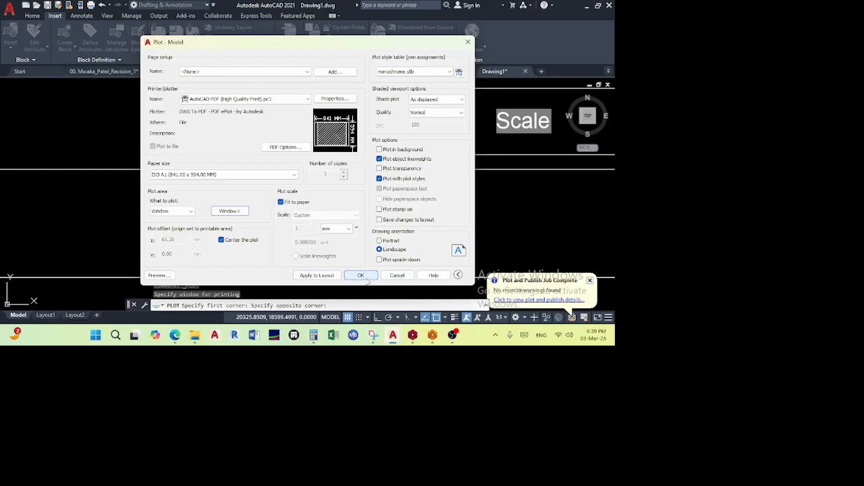
# - Preview the elevations sheet, plot it as 02 in the 01. PDFs folder, and close the resulting PDF
pyautogui.click(158, 274)
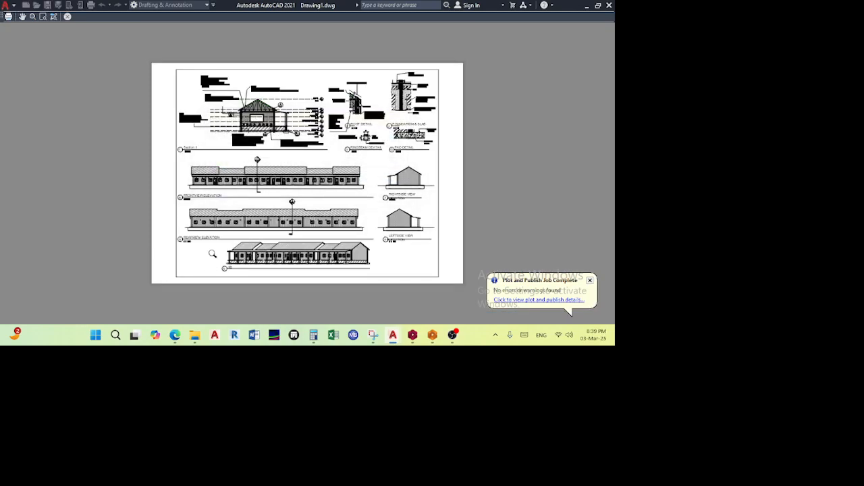
pyautogui.click(8, 16)
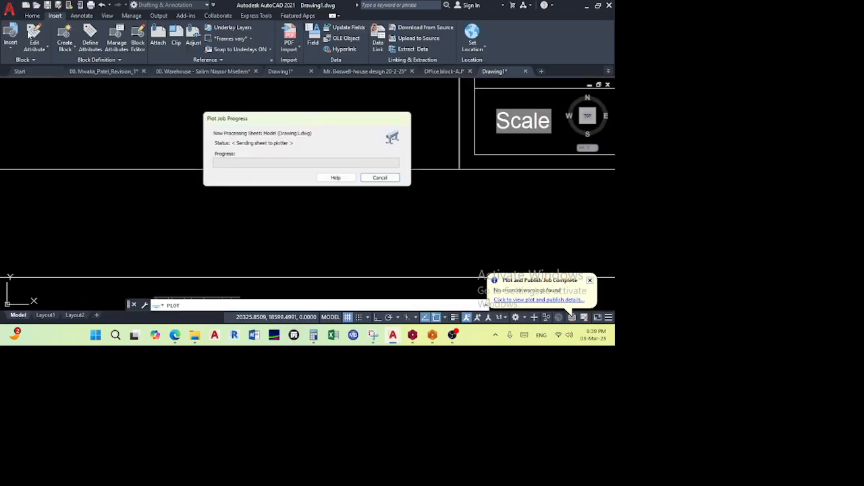
pyautogui.write('02')
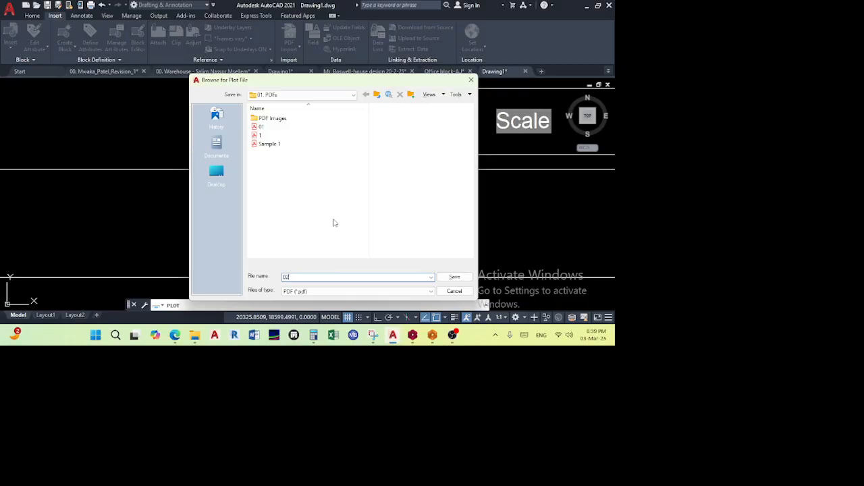
pyautogui.press('Return')
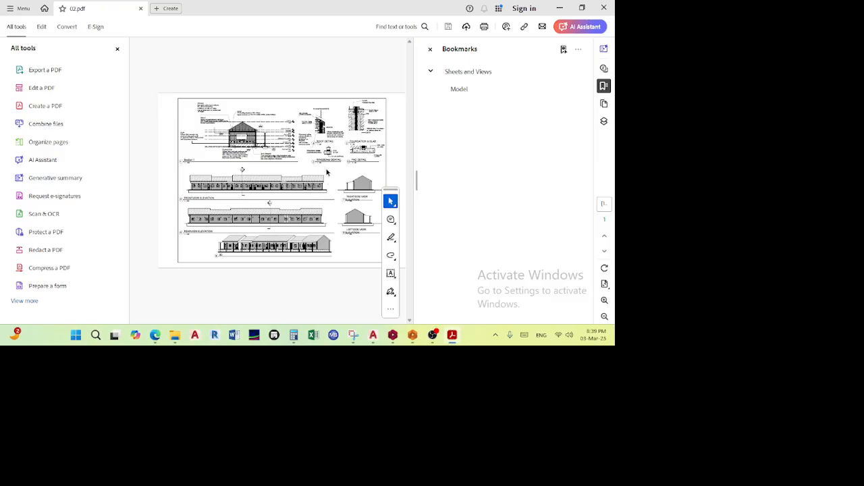
pyautogui.click(614, 4)
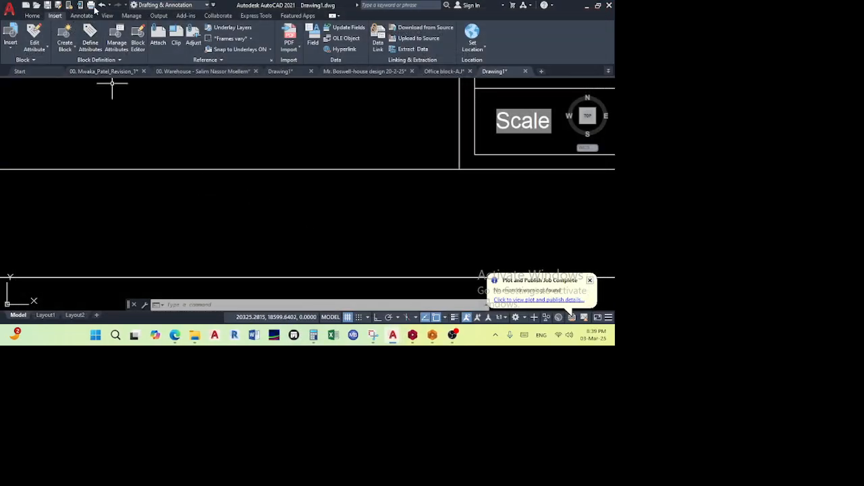
# - Start another plot and window the plot area around the sheet with the floor plan and schedule tables, between the inner border's opposite corners
pyautogui.hotkey('ctrl', 'p')
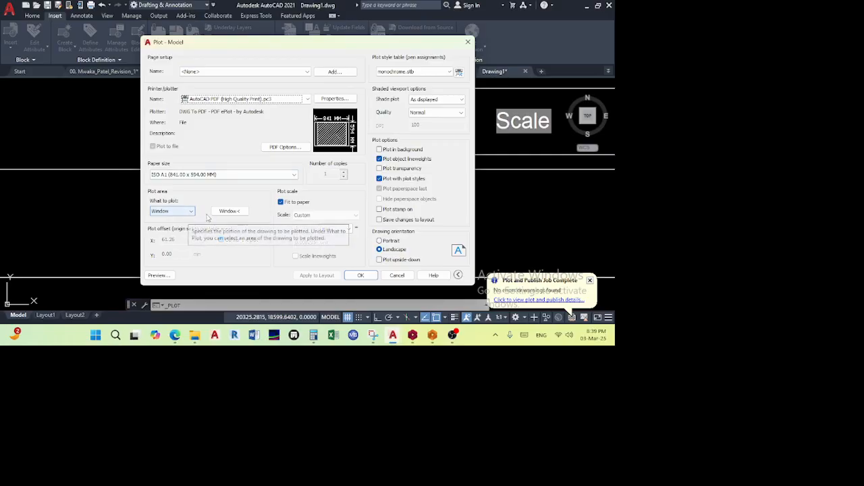
pyautogui.click(229, 211)
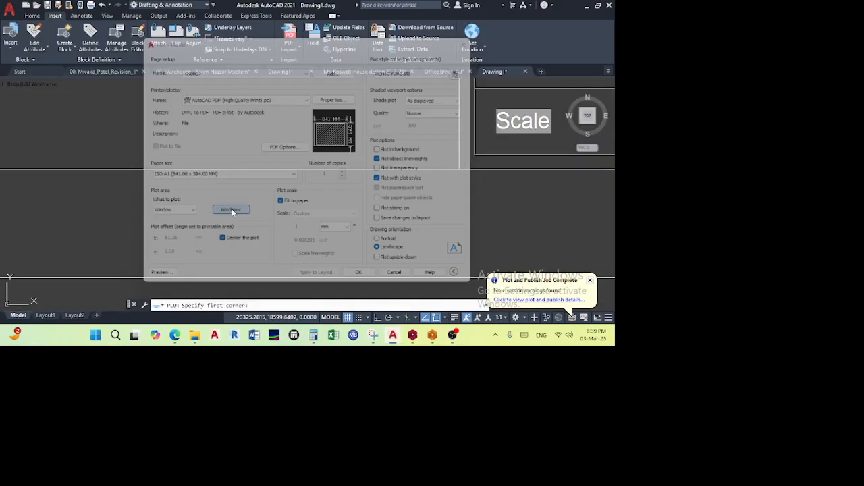
pyautogui.scroll(-3, 240, 165)
pyautogui.scroll(3, 115, 106)
pyautogui.scroll(2, 289, 148)
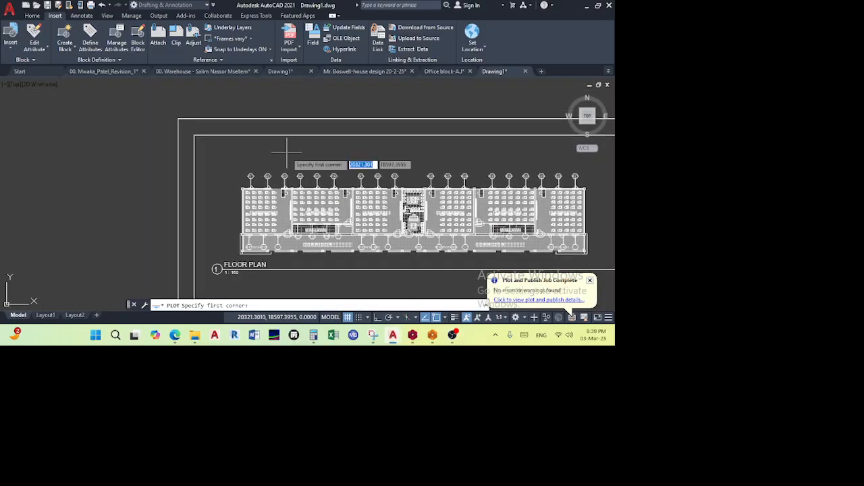
pyautogui.click(199, 139)
pyautogui.scroll(-2, 295, 167)
pyautogui.scroll(6, 265, 182)
pyautogui.scroll(-3, 328, 247)
pyautogui.scroll(3, 169, 178)
pyautogui.scroll(3, 260, 194)
pyautogui.scroll(-2, 353, 214)
pyautogui.moveTo(352, 214); pyautogui.dragTo(181, 184, button='middle')
pyautogui.click(371, 193)
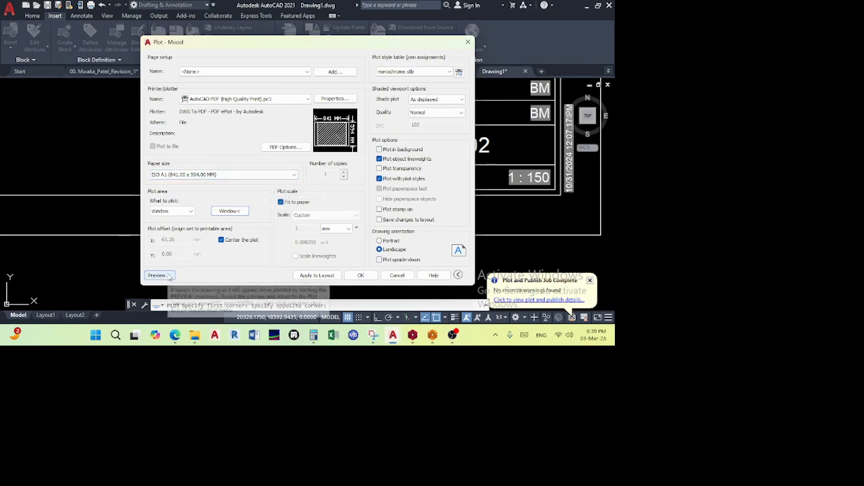
# - Preview the floor plan and schedules sheet and plot it as 03 in the 01. PDFs folder
pyautogui.click(157, 275)
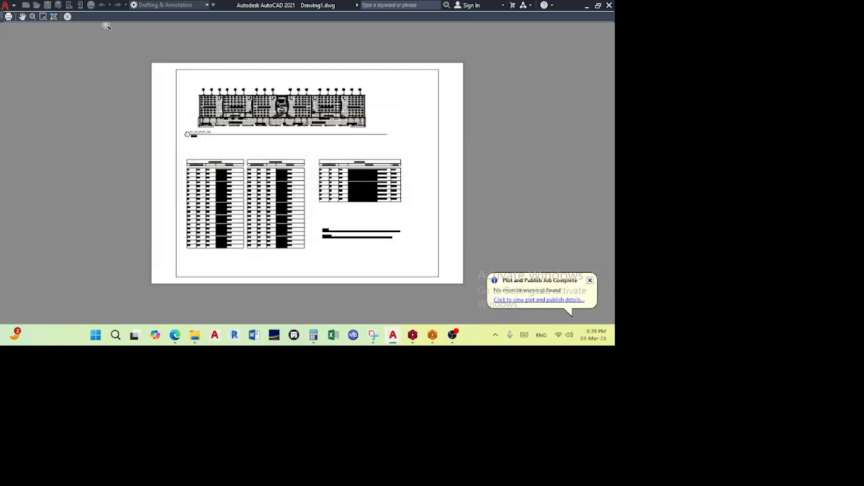
pyautogui.click(8, 16)
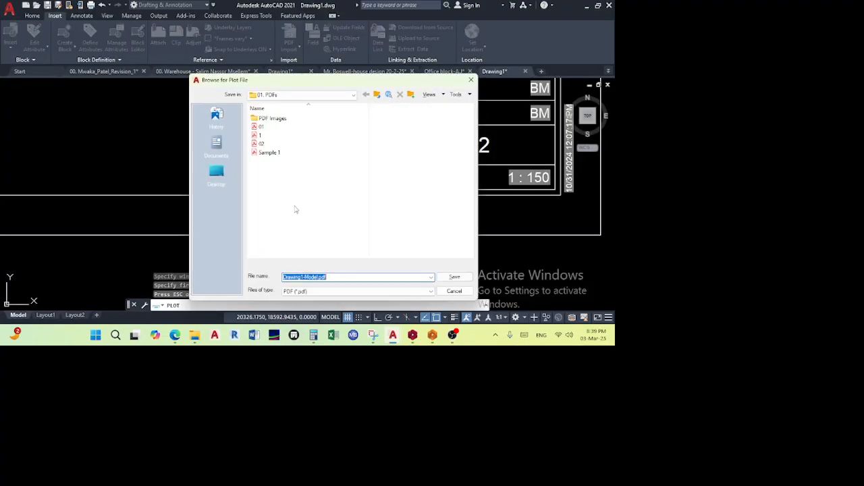
pyautogui.write('03')
pyautogui.press('Return')
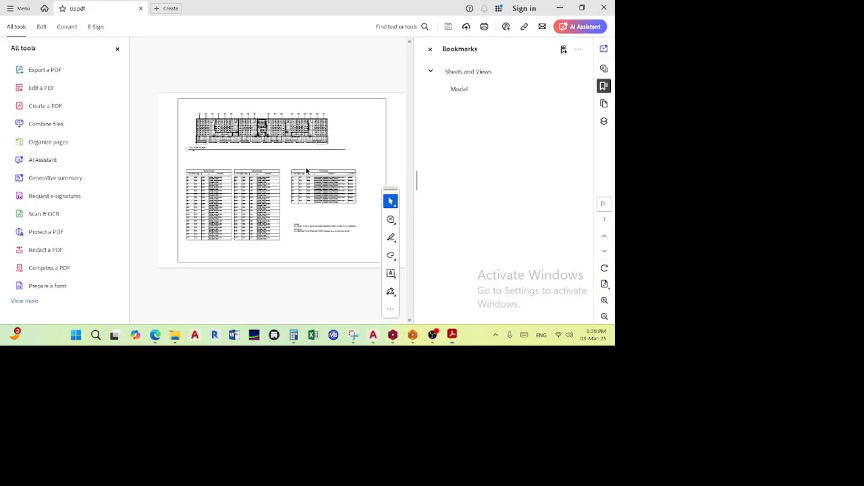
# - Switch to the Teams meeting in the browser and admit the participant waiting in the lobby
pyautogui.moveTo(156, 341)
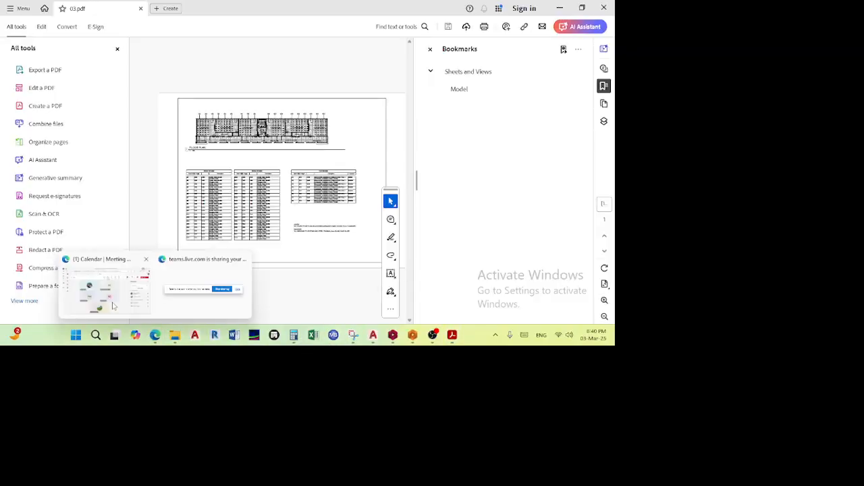
pyautogui.click(98, 297)
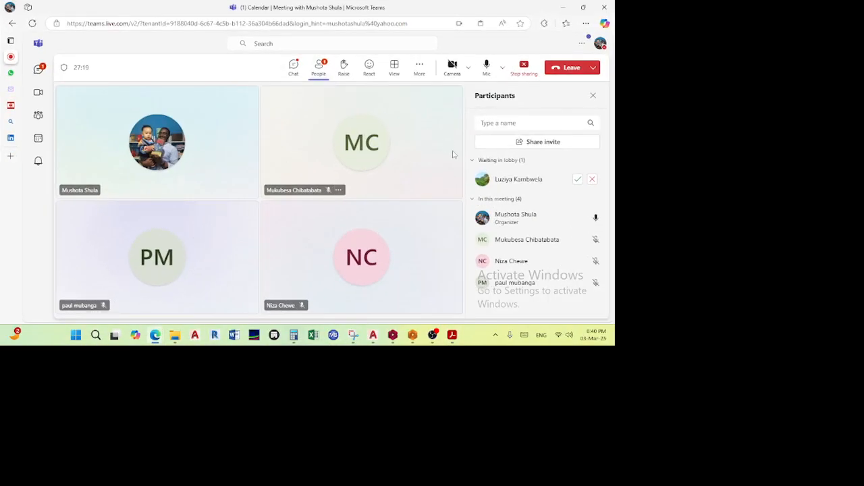
pyautogui.click(579, 179)
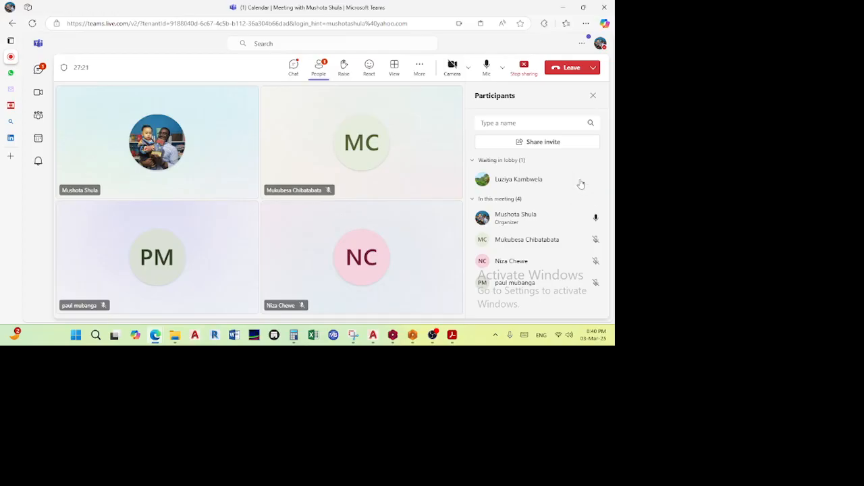
pyautogui.click(481, 181)
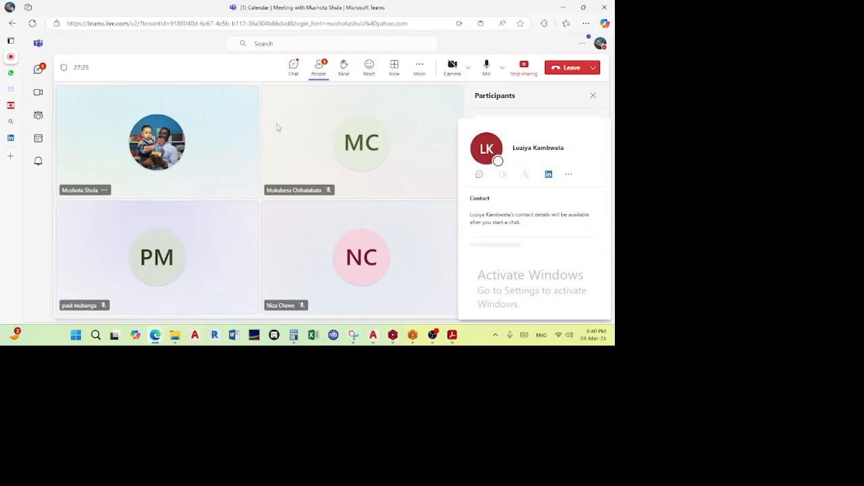
pyautogui.click(408, 164)
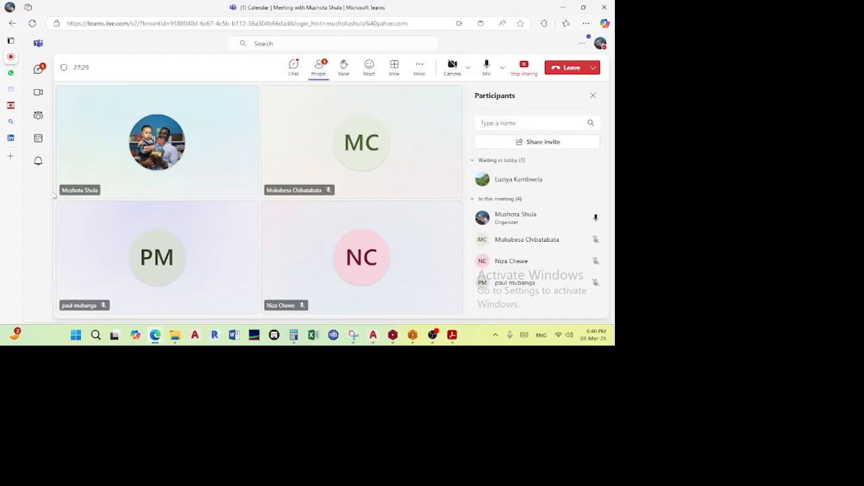
# - Switch to the combinepdf.com page, look through the queued PDF files and combine them into one document
pyautogui.click(14, 108)
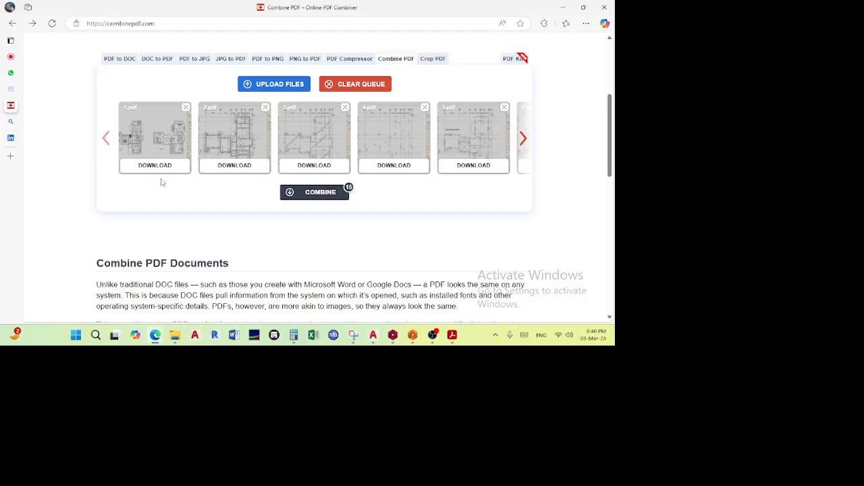
pyautogui.click(524, 142)
pyautogui.click(525, 142)
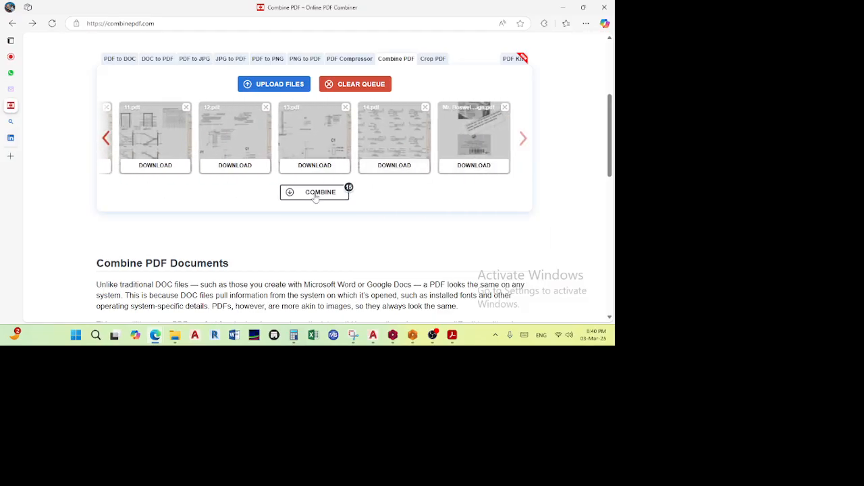
pyautogui.scroll(-3, 337, 189)
pyautogui.scroll(2, 328, 174)
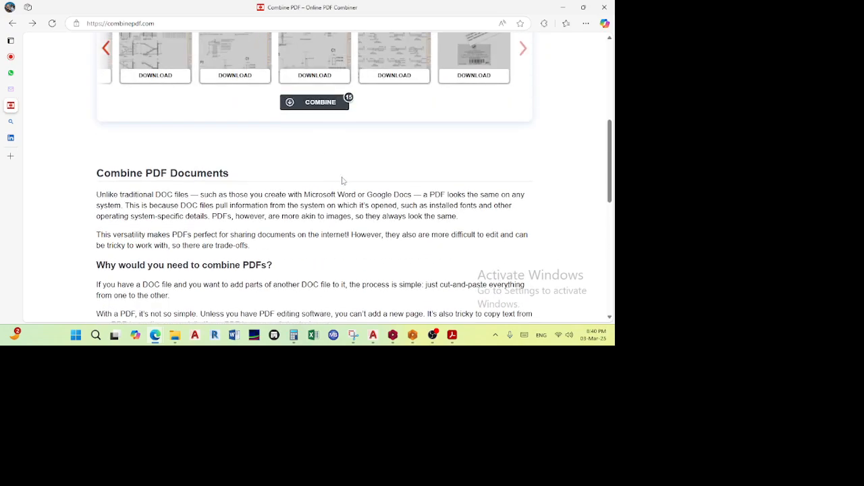
# - Look over the Combine PDF instructions and cancel the duplicate combinepdf (11).pdf download
pyautogui.scroll(-3, 338, 191)
pyautogui.scroll(10, 340, 192)
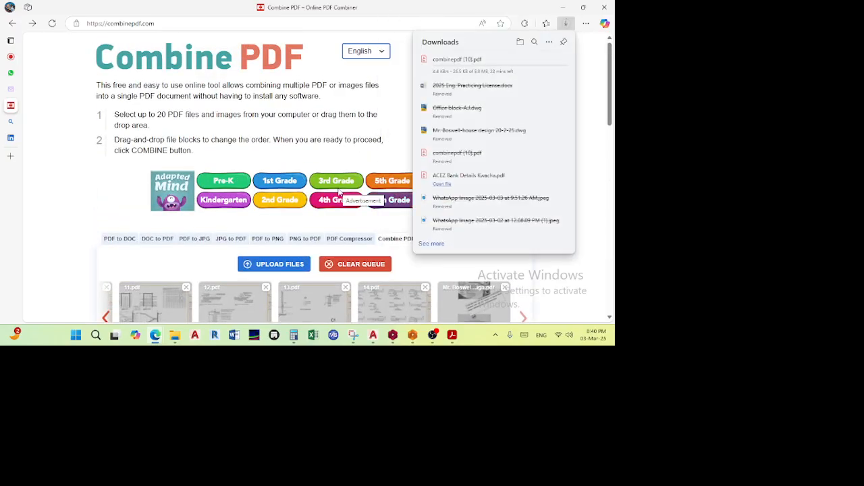
pyautogui.scroll(-5, 339, 192)
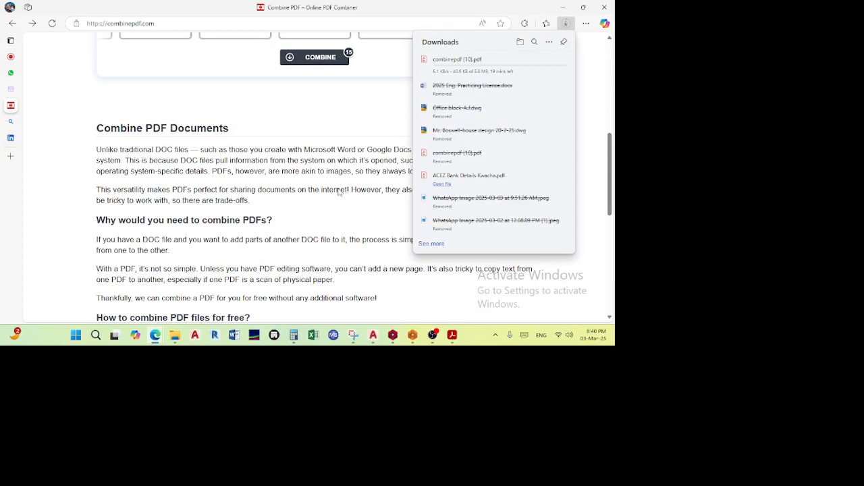
pyautogui.scroll(-1, 338, 190)
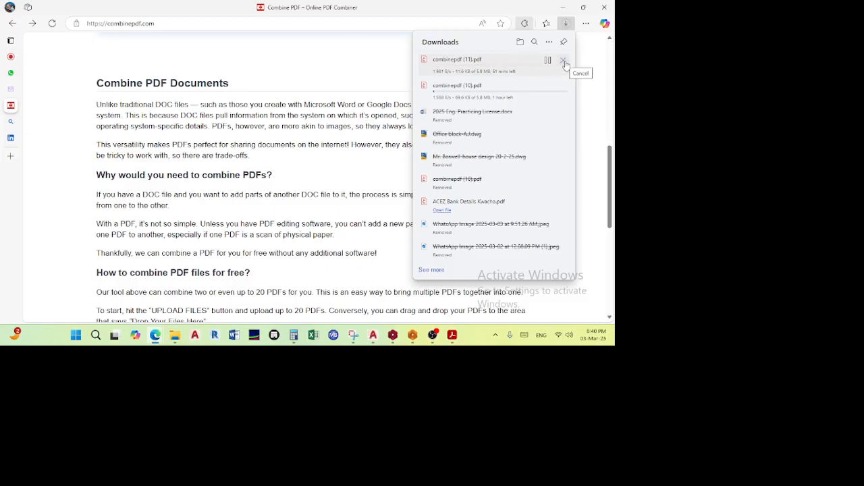
pyautogui.click(563, 61)
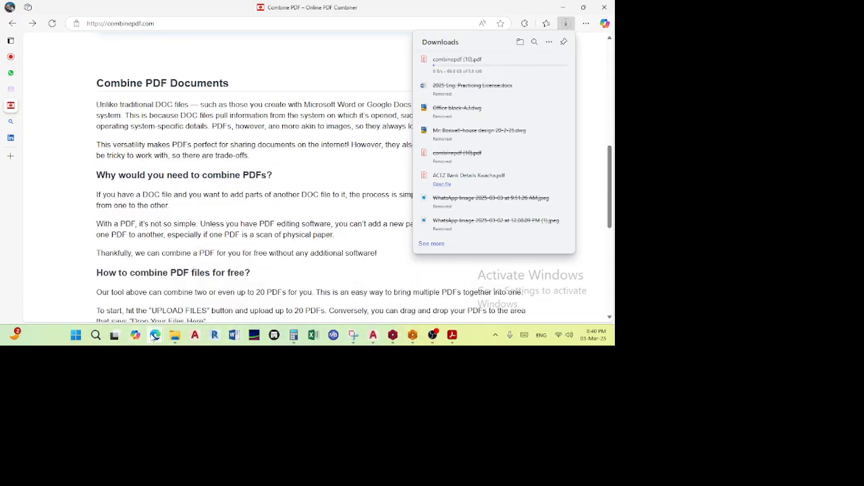
# - Return to the Teams meeting and admit the next participant waiting in the lobby
pyautogui.moveTo(153, 337)
pyautogui.scroll(3, 25, 115)
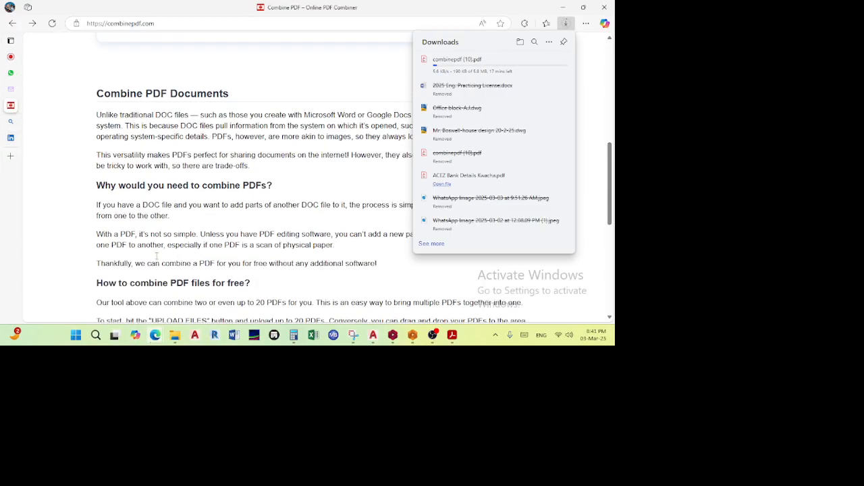
pyautogui.click(14, 56)
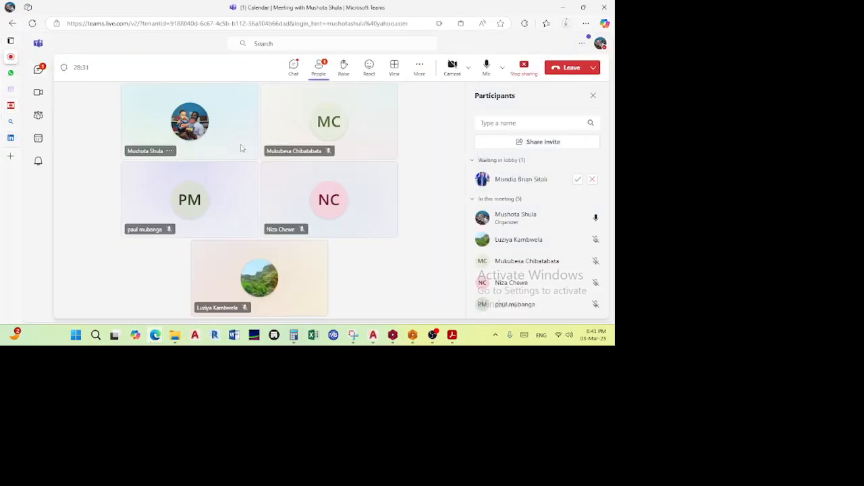
pyautogui.click(578, 179)
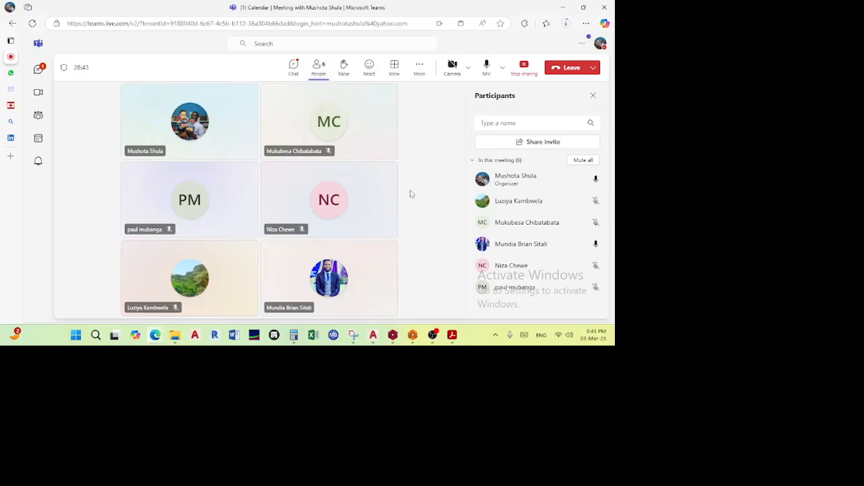
pyautogui.moveTo(11, 106)
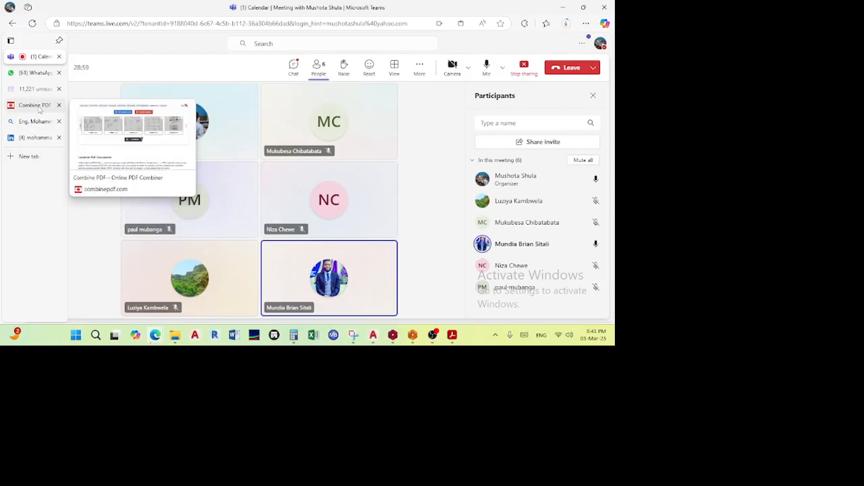
pyautogui.moveTo(49, 126)
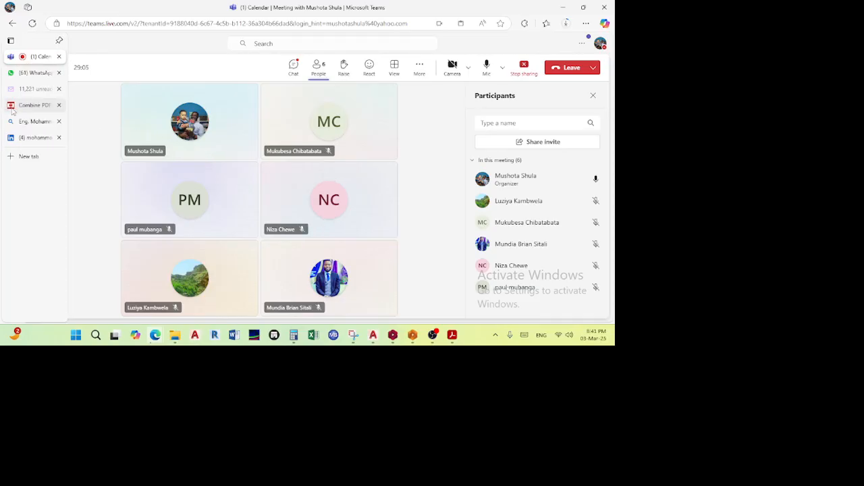
# - Return to the combinepdf.com page, check the progress of the combinepdf (10).pdf download and look over the page's instructions
pyautogui.click(34, 105)
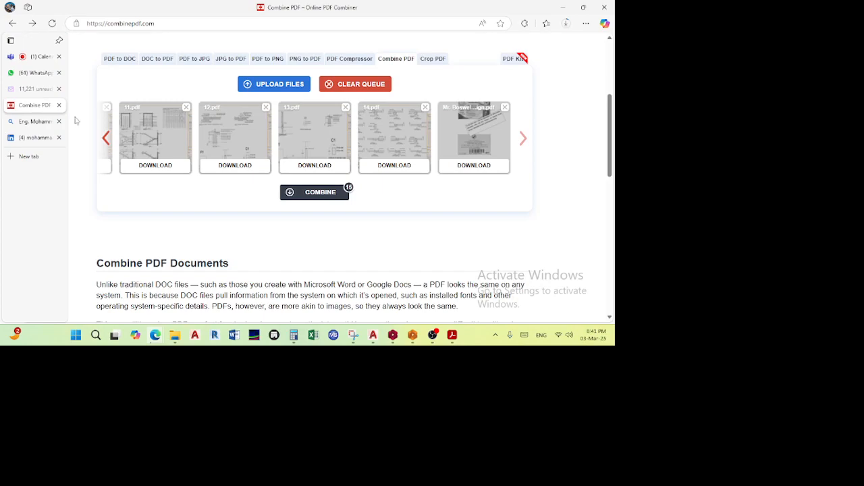
pyautogui.click(567, 23)
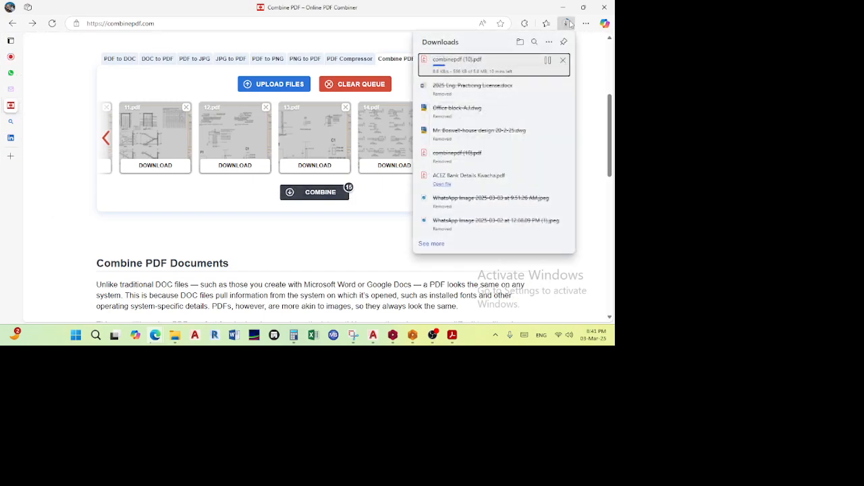
pyautogui.moveTo(374, 321)
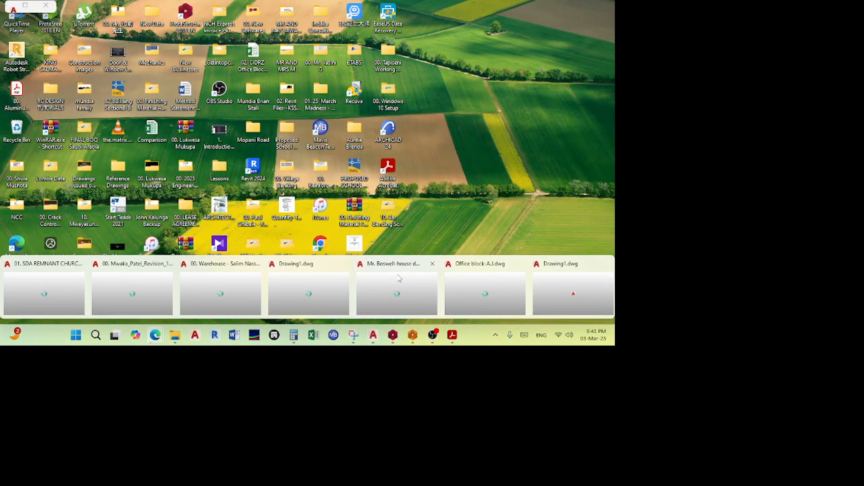
pyautogui.scroll(-3, 402, 176)
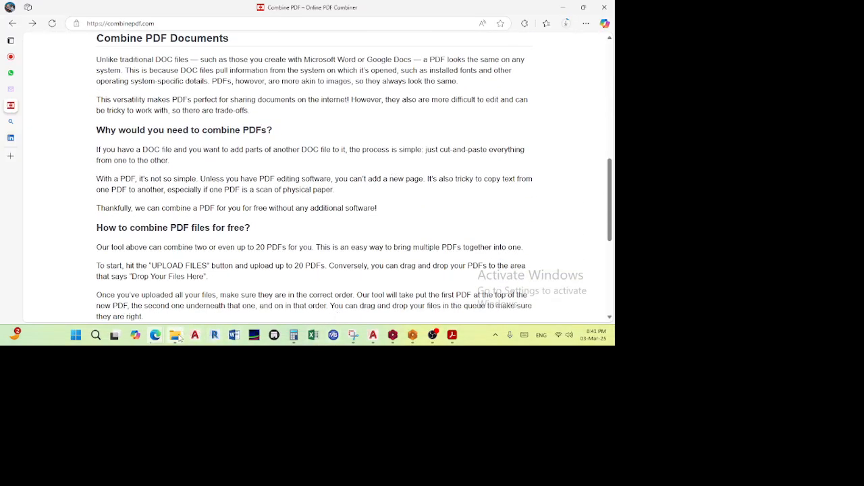
pyautogui.moveTo(179, 337)
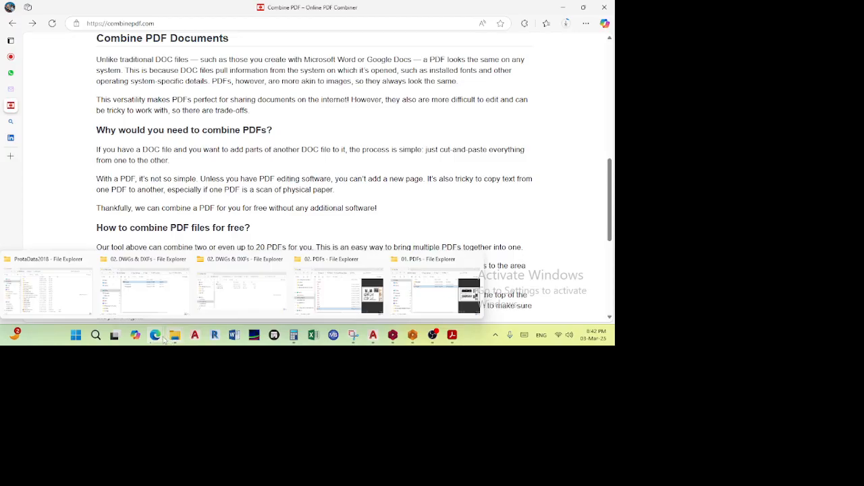
# - Switch to ProtaStructure and examine the 31_Days_Day_1 steel frame in 3D from a lower angle
pyautogui.click(393, 335)
pyautogui.scroll(-1, 330, 244)
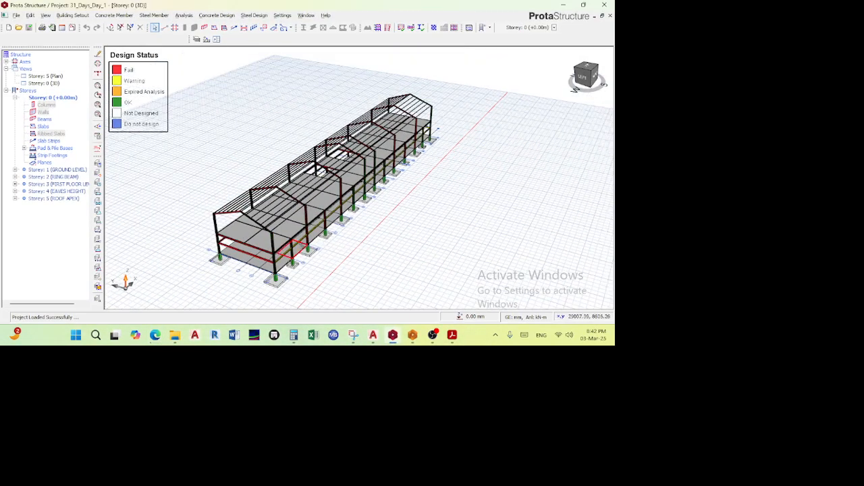
pyautogui.scroll(1, 304, 243)
pyautogui.moveTo(304, 244); pyautogui.dragTo(232, 199, button='middle')
pyautogui.scroll(3, 282, 231)
pyautogui.scroll(-1, 292, 201)
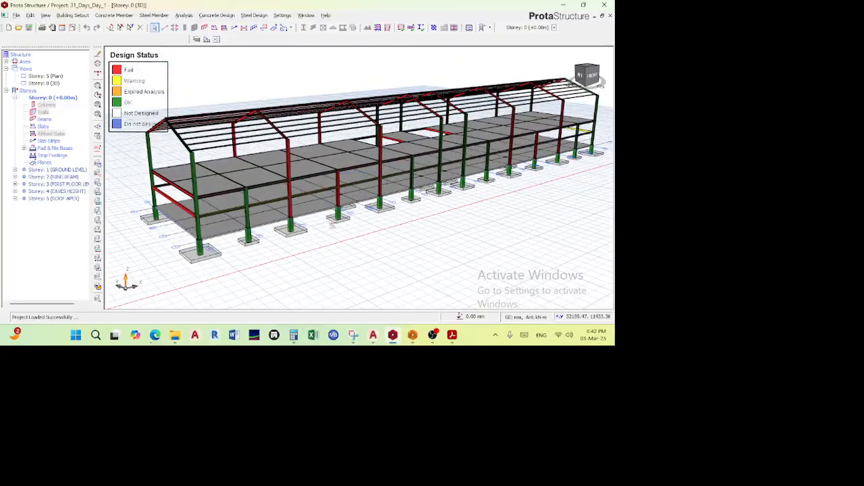
# - View the Storey 5 roof apex plan, then return to the Storey 0 3D view and examine the frame from its gable end
pyautogui.doubleClick(55, 79)
pyautogui.scroll(3, 213, 157)
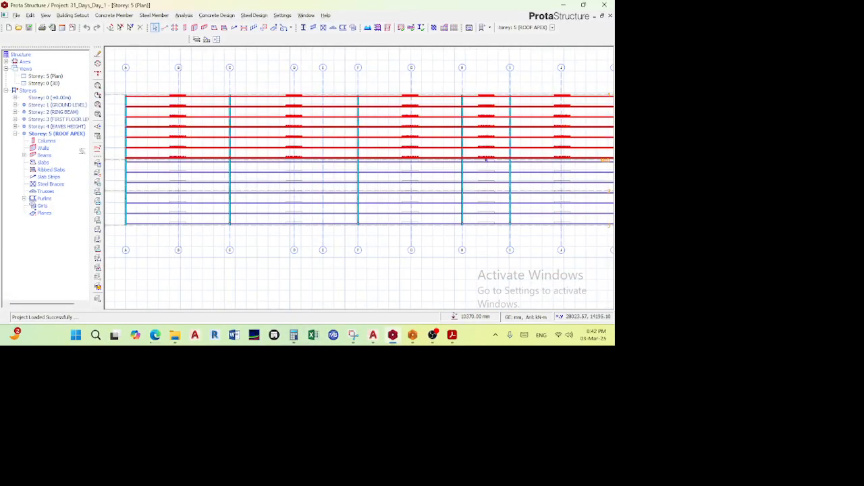
pyautogui.doubleClick(47, 84)
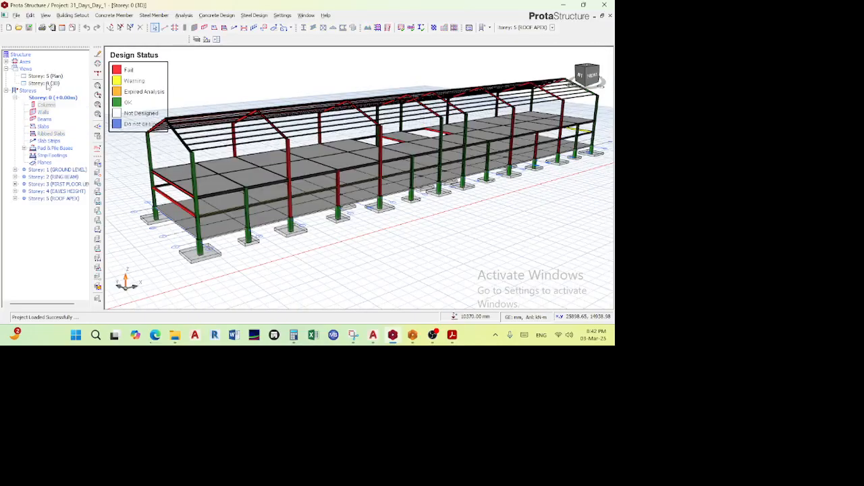
pyautogui.scroll(-2, 247, 157)
pyautogui.scroll(3, 246, 157)
pyautogui.moveTo(247, 157); pyautogui.dragTo(341, 239, button='middle')
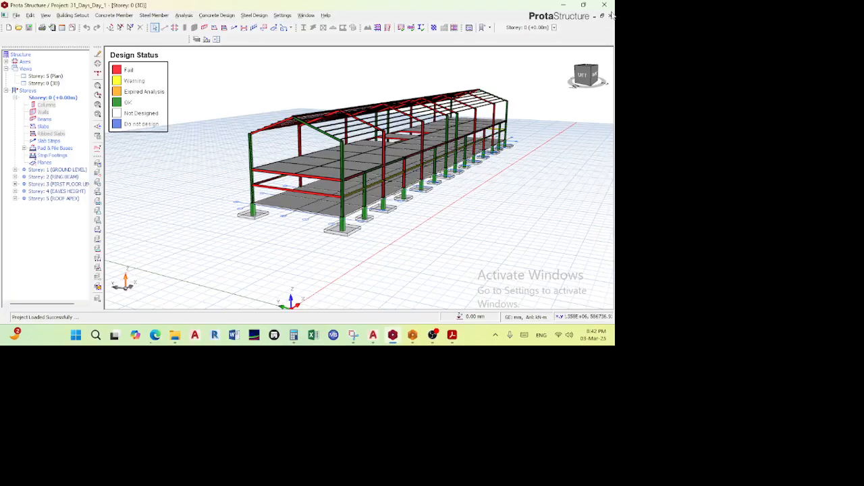
# - Preview the 31_Days_Day_1 project stored in the ProtaData2018 folder and leave the Open Project dialog without loading it
pyautogui.click(16, 15)
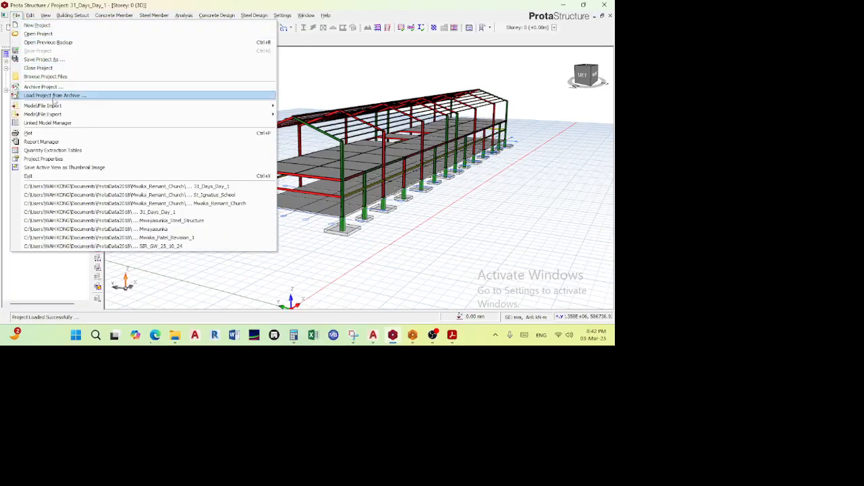
pyautogui.click(40, 34)
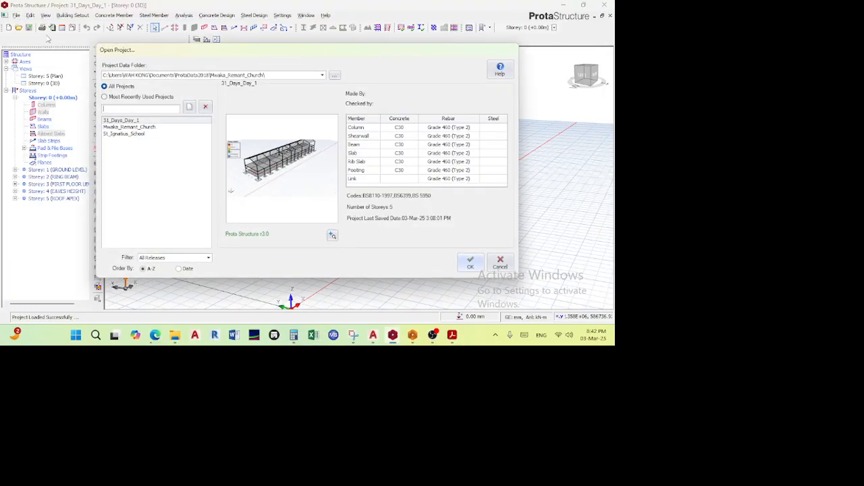
pyautogui.click(285, 76)
pyautogui.click(200, 96)
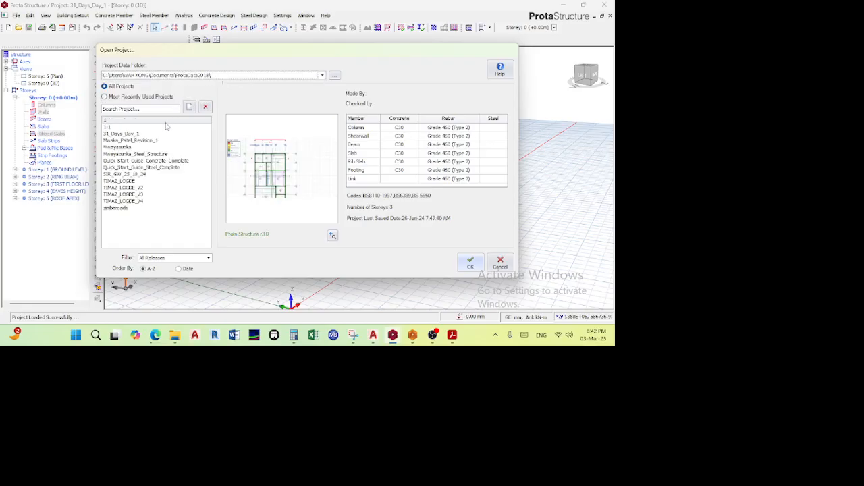
pyautogui.click(123, 134)
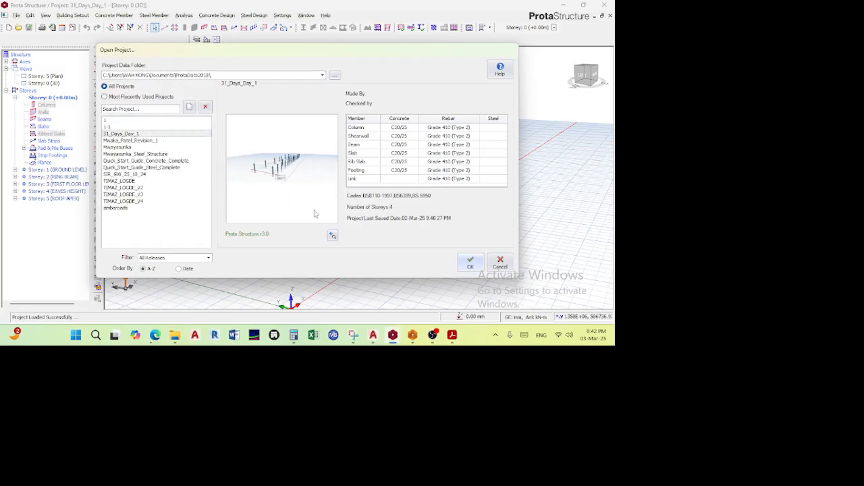
pyautogui.click(503, 264)
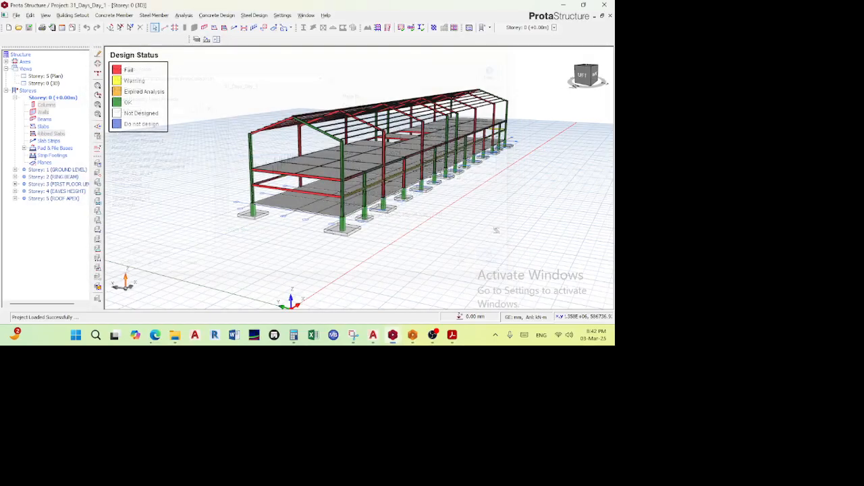
# - Close ProtaStructure, then bring up 03.pdf in Acrobat and minimize it
pyautogui.click(604, 5)
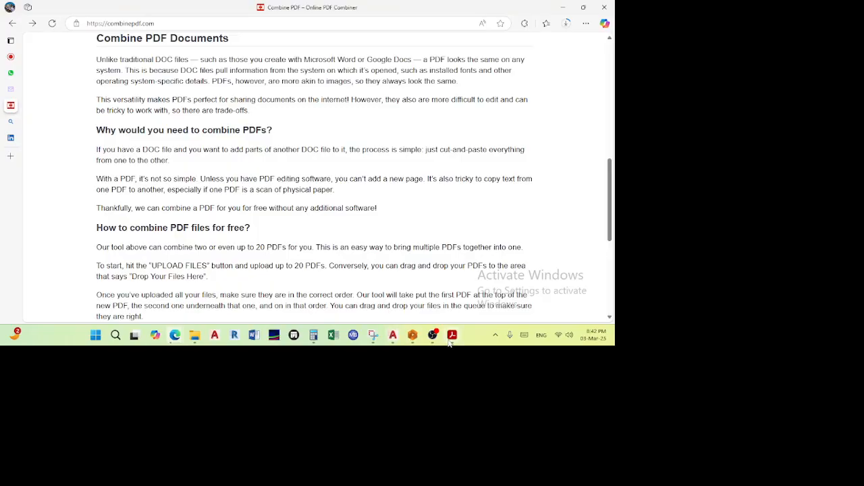
pyautogui.click(452, 335)
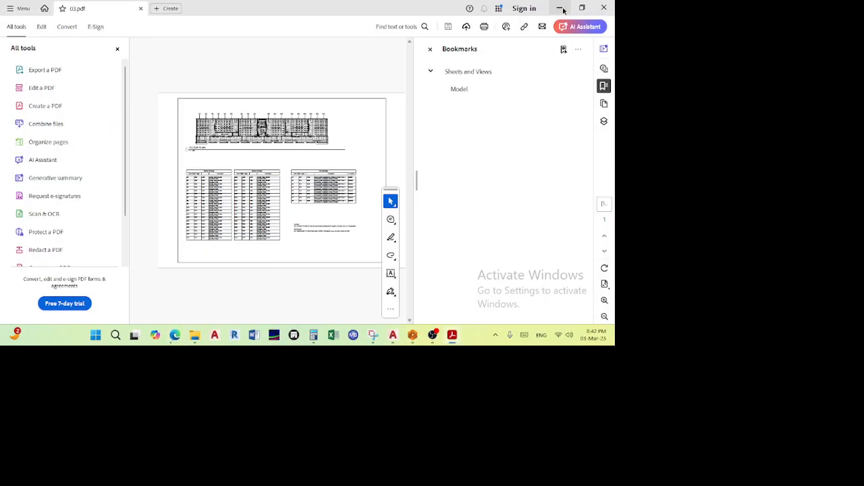
pyautogui.click(560, 8)
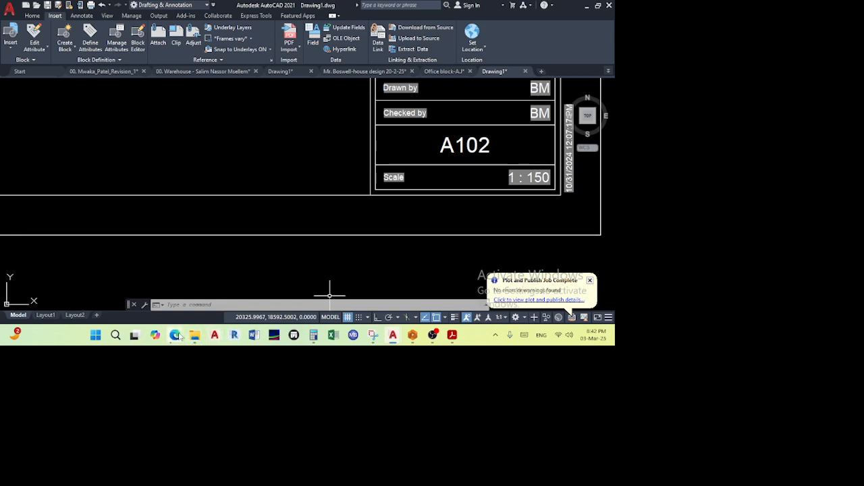
# - Switch to WhatsApp in the browser and open the '25 March Madness (Autodesk & Prota Structure) group chat
pyautogui.moveTo(174, 336)
pyautogui.click(115, 284)
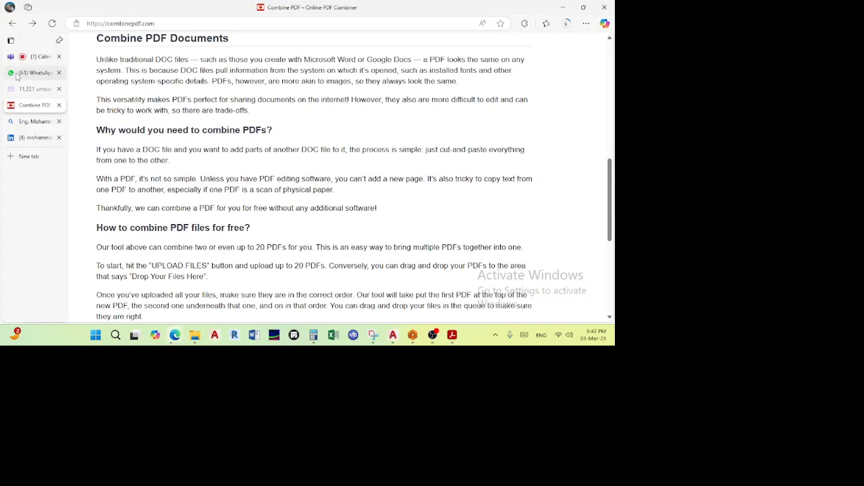
pyautogui.click(17, 75)
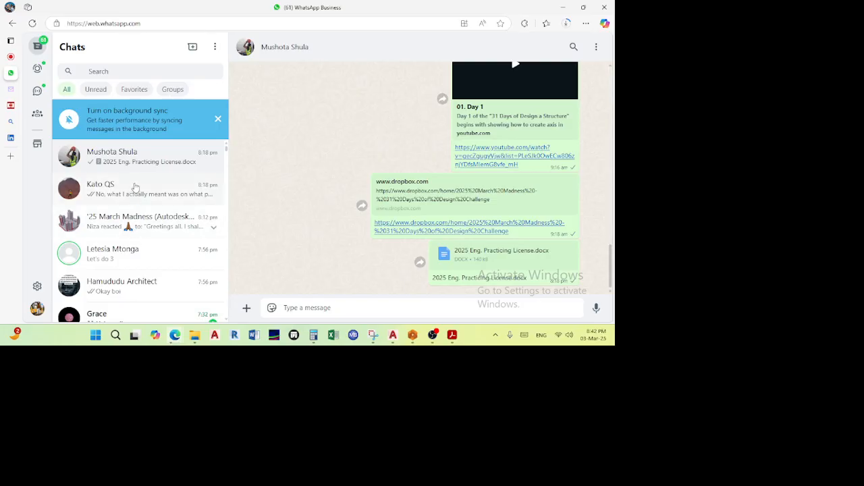
pyautogui.click(143, 226)
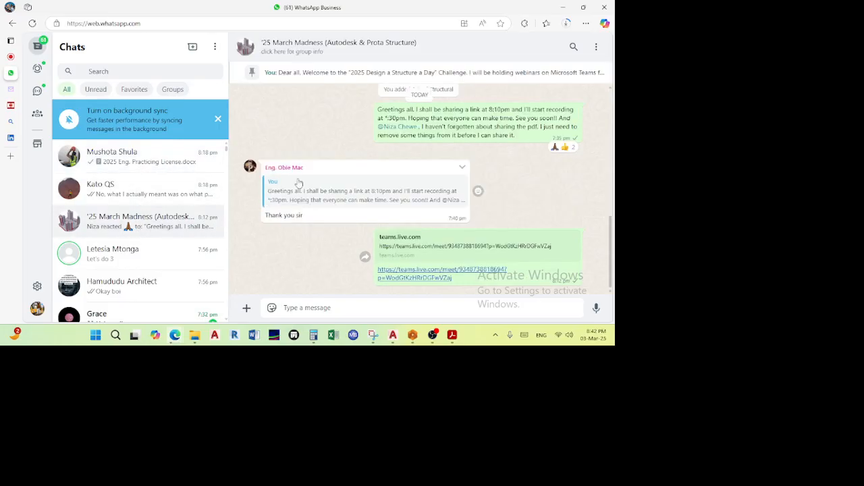
# - Attach 01, 02 and 03 from the 01. PDFs folder as documents and send them to the group
pyautogui.click(246, 307)
pyautogui.click(279, 129)
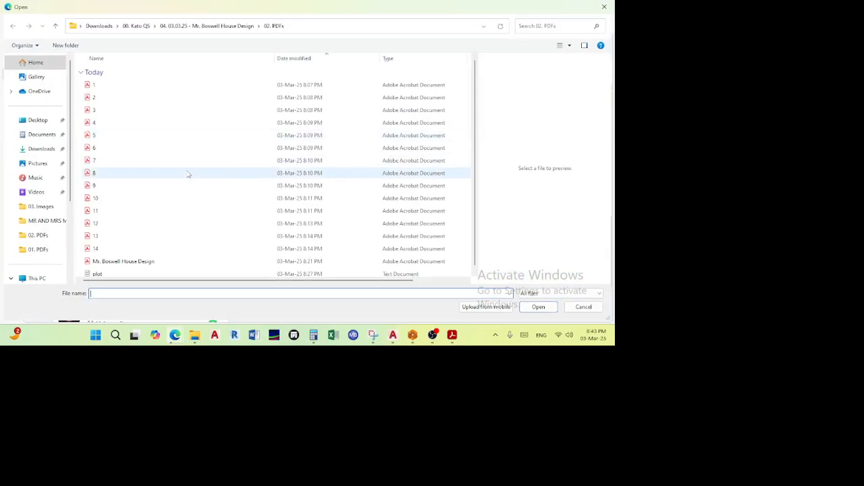
pyautogui.click(39, 249)
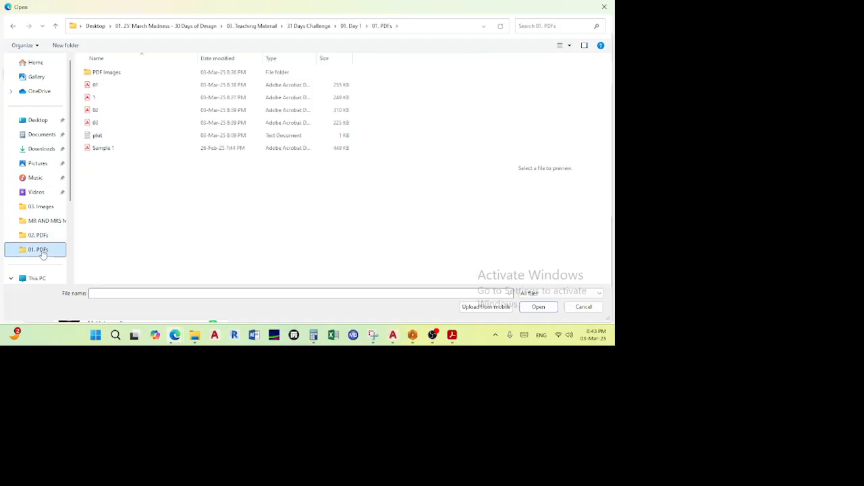
pyautogui.click(96, 86)
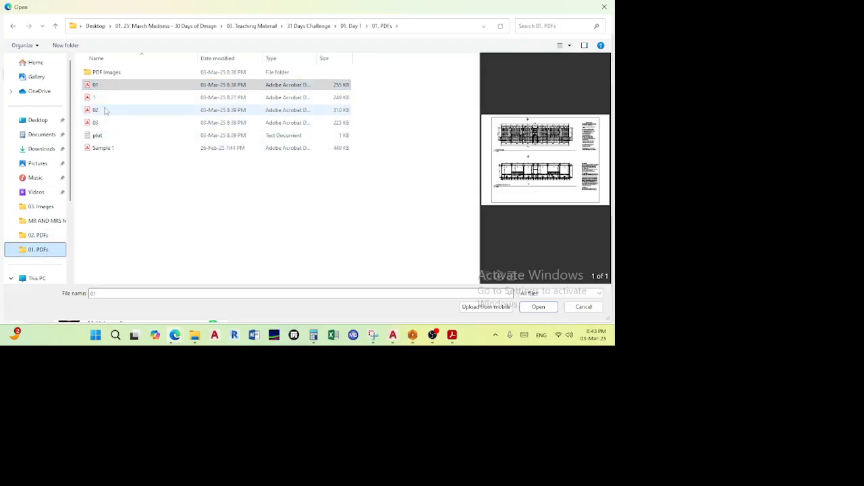
pyautogui.keyDown('ctrl'); pyautogui.click(102, 113); pyautogui.keyUp('ctrl')
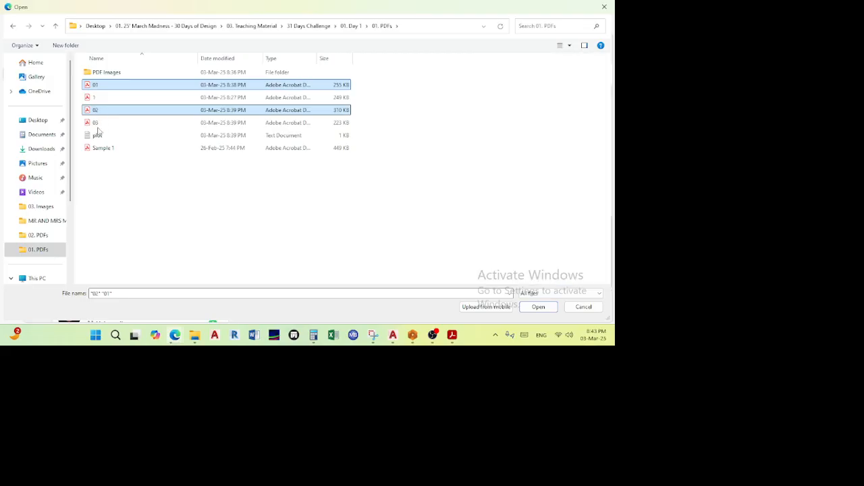
pyautogui.keyDown('ctrl'); pyautogui.click(98, 124); pyautogui.keyUp('ctrl')
pyautogui.click(539, 307)
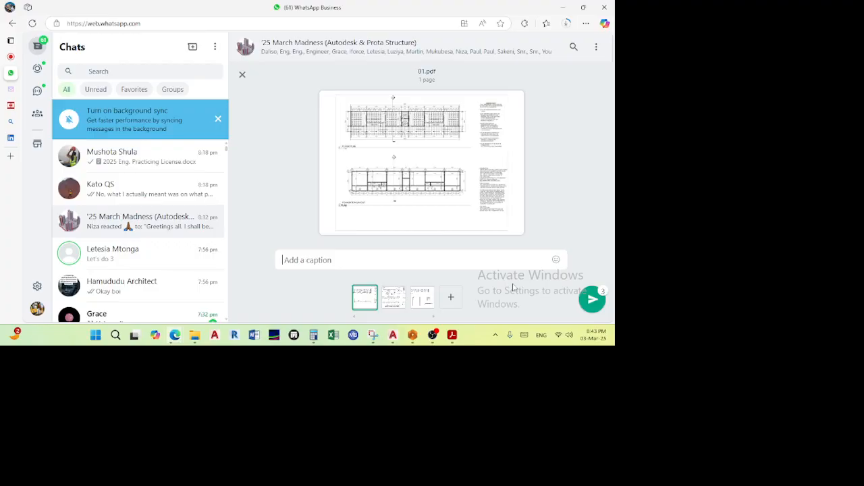
pyautogui.click(584, 299)
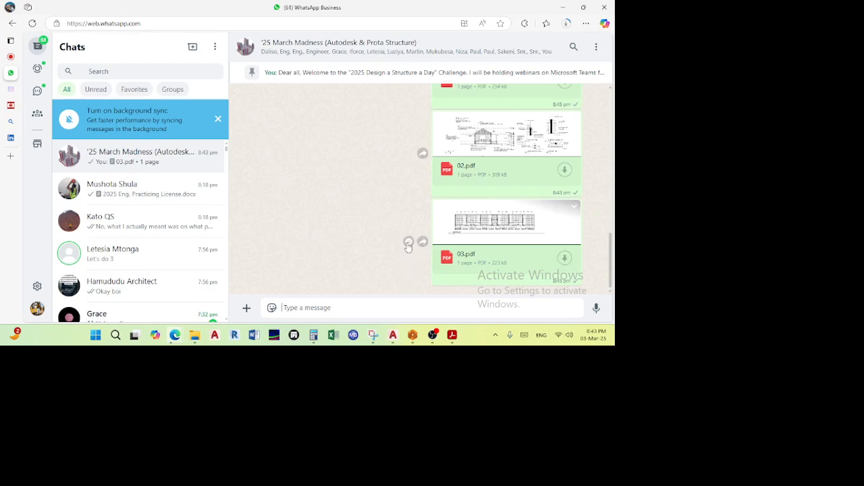
# - Check the sent PDFs and post a message mentioning the group member with the text "Kindly confirm receiving PDF files"
pyautogui.scroll(3, 412, 247)
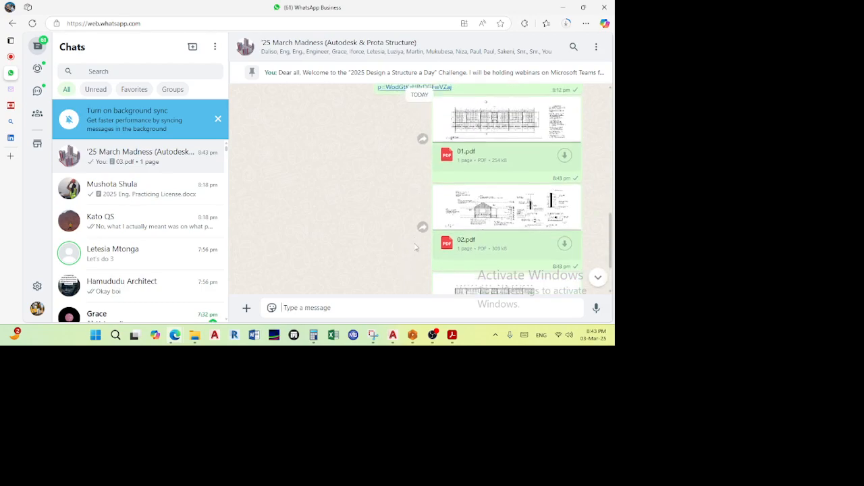
pyautogui.scroll(-1, 416, 248)
pyautogui.scroll(-1, 416, 248)
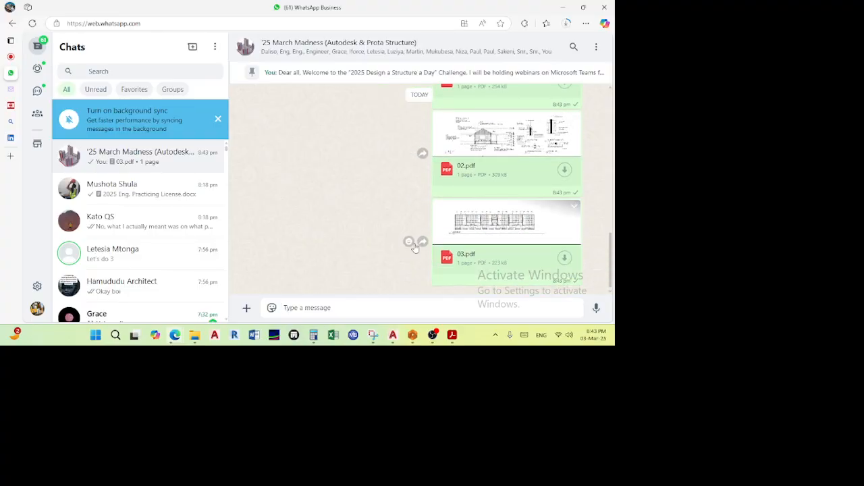
pyautogui.write('@NIZ')
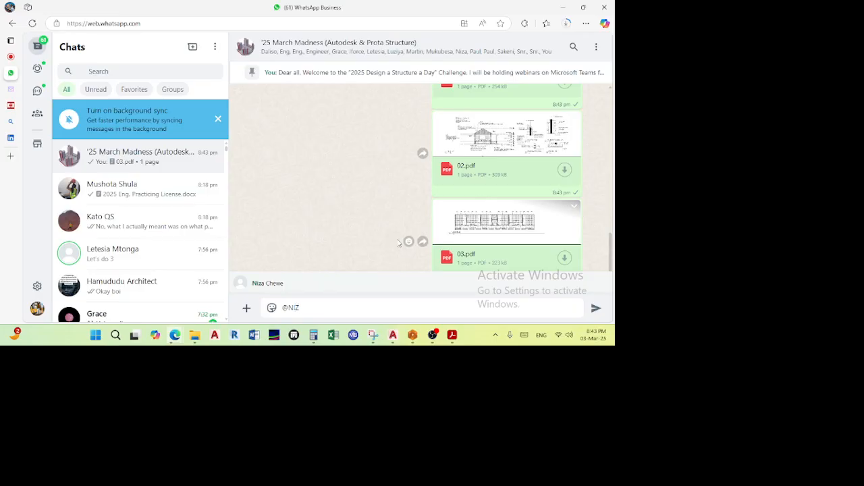
pyautogui.click(324, 287)
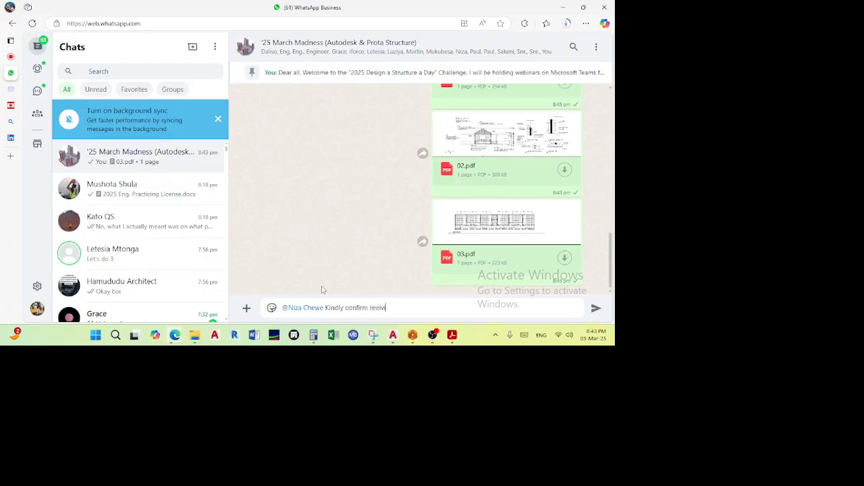
pyautogui.press('BackSpace')
pyautogui.press('BackSpace')
pyautogui.write('ving PD')
pyautogui.press('Return')
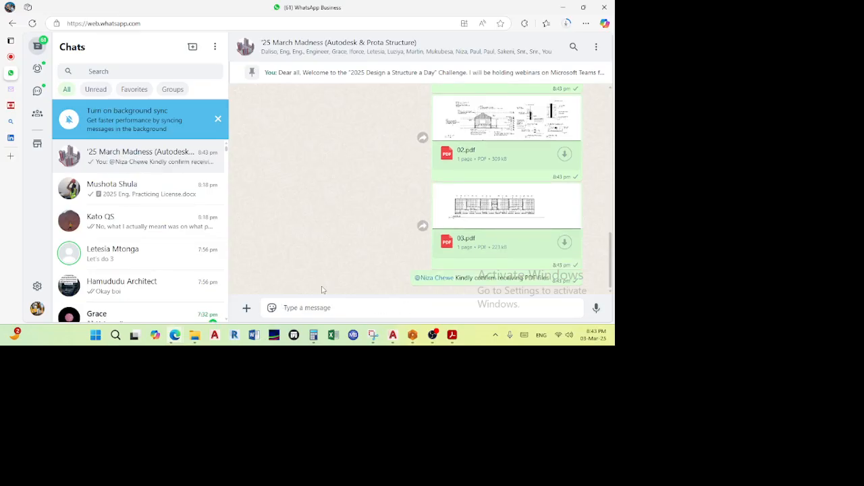
# - Clear the open windows to reach the desktop and launch ProtaStructure 2018
pyautogui.doubleClick(553, 8)
pyautogui.click(531, 33)
pyautogui.click(586, 7)
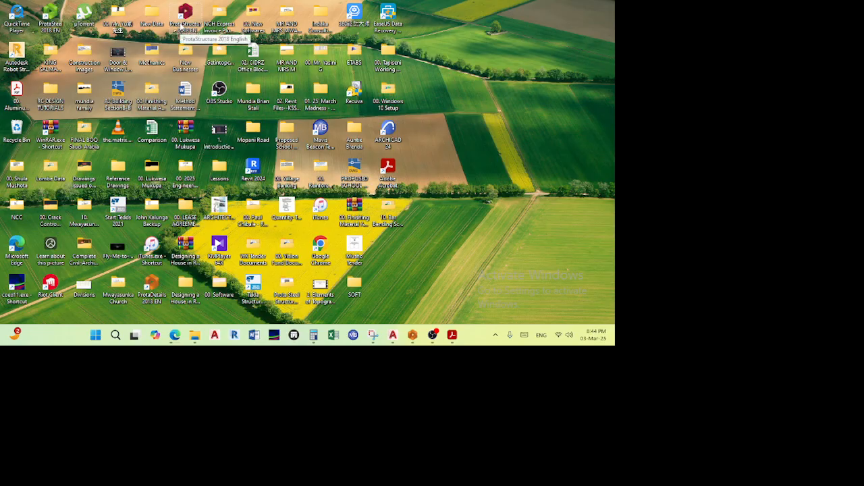
pyautogui.doubleClick(181, 25)
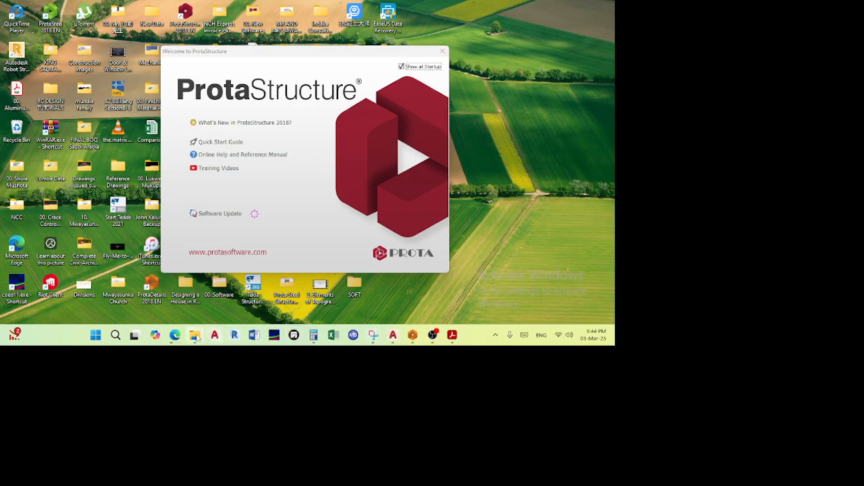
# - Switch to the Microsoft Teams meeting in the browser and open its meeting chat
pyautogui.moveTo(175, 338)
pyautogui.click(138, 300)
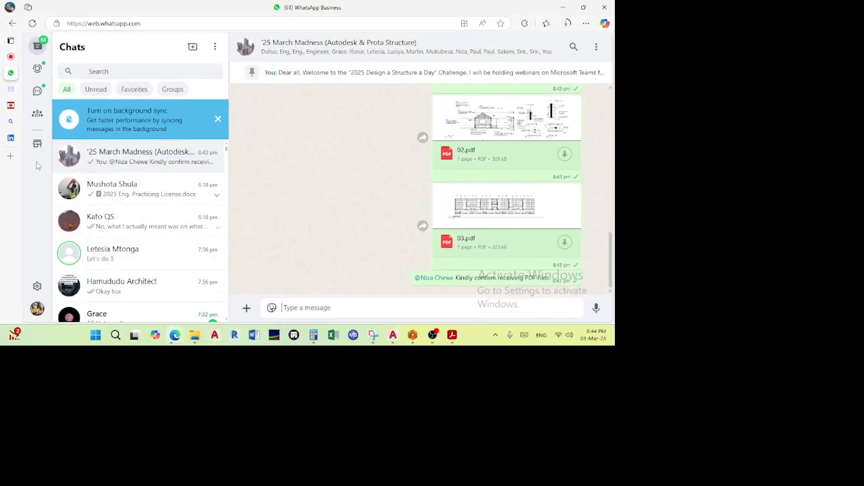
pyautogui.moveTo(14, 68)
pyautogui.click(40, 57)
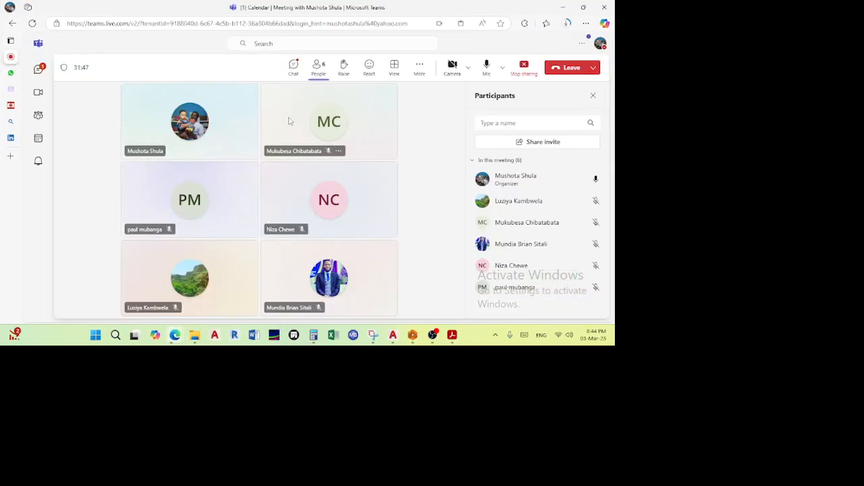
pyautogui.click(293, 65)
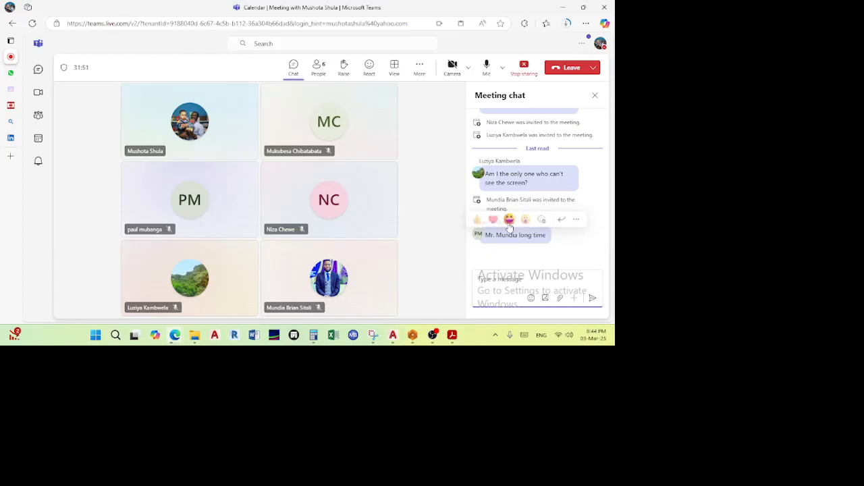
# - Read through the participants' recent messages in the meeting chat and minimize the browser
pyautogui.moveTo(508, 191)
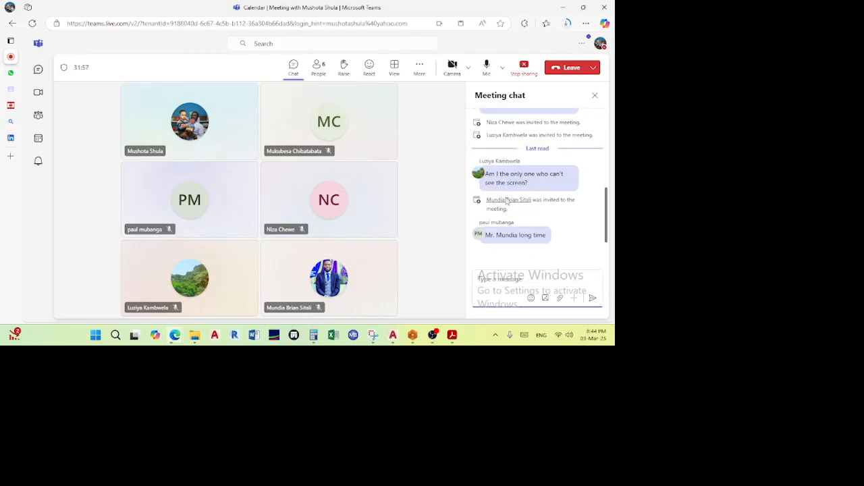
pyautogui.scroll(2, 503, 202)
pyautogui.scroll(1, 503, 205)
pyautogui.scroll(-2, 504, 205)
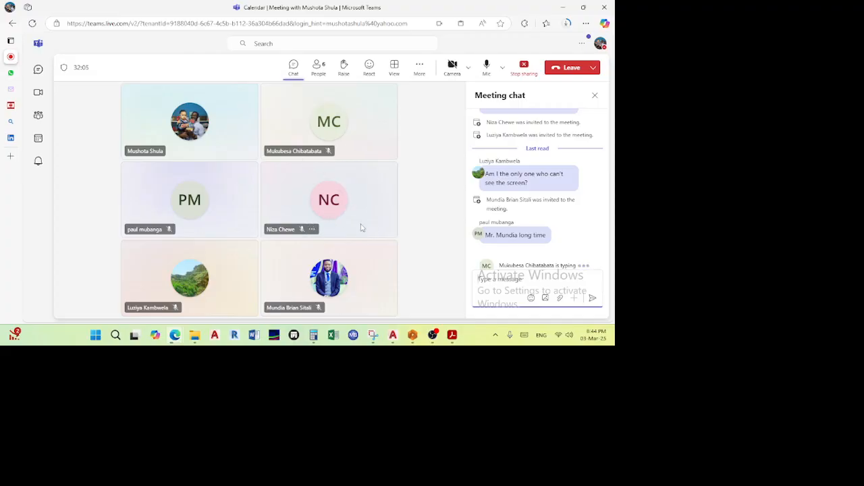
pyautogui.click(313, 187)
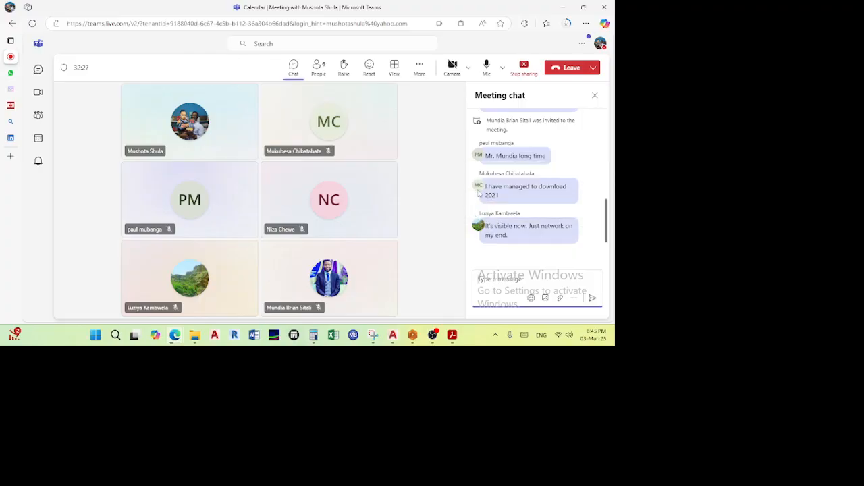
pyautogui.scroll(2, 503, 202)
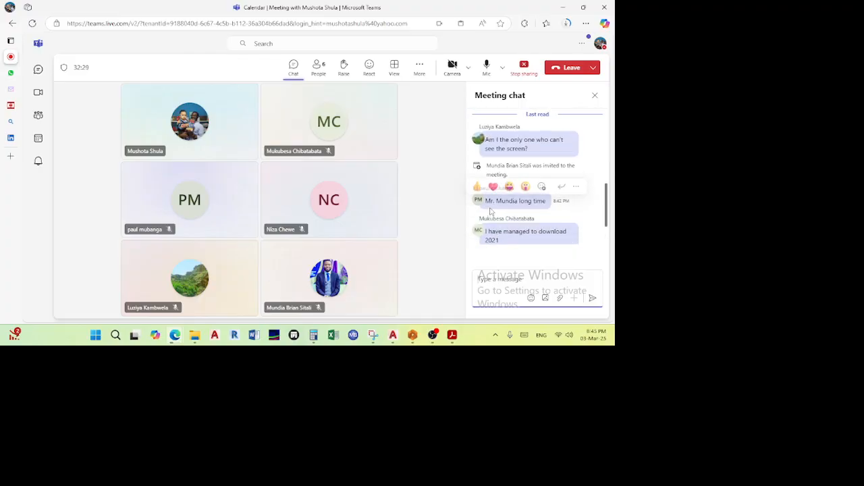
pyautogui.scroll(-2, 492, 213)
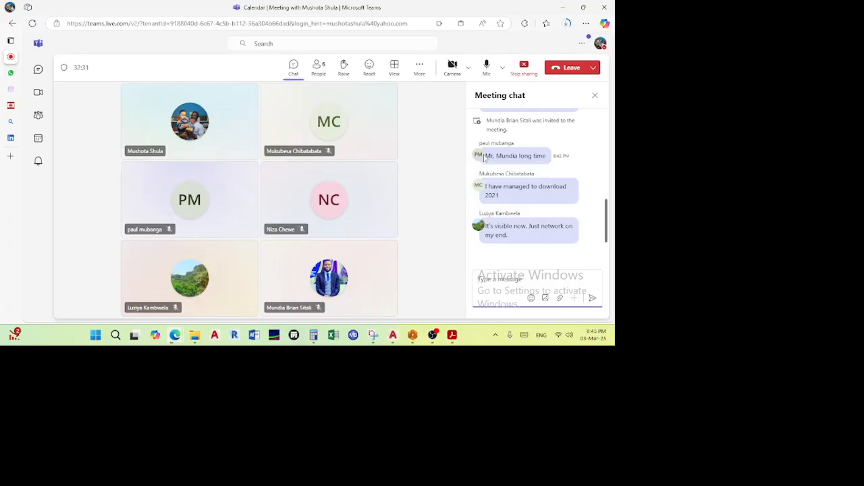
pyautogui.click(562, 8)
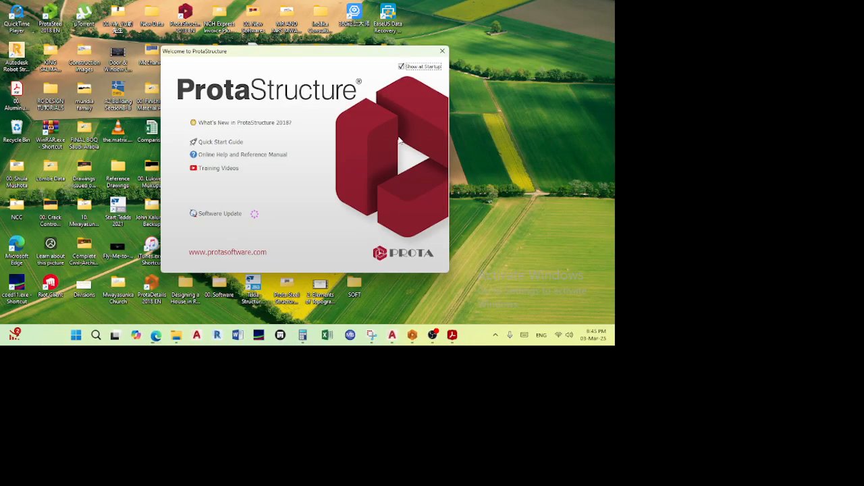
# - Dismiss the ProtaStructure welcome window and open the project 31_Days_Day_1 from the ProtaData2018 data folder
pyautogui.click(445, 50)
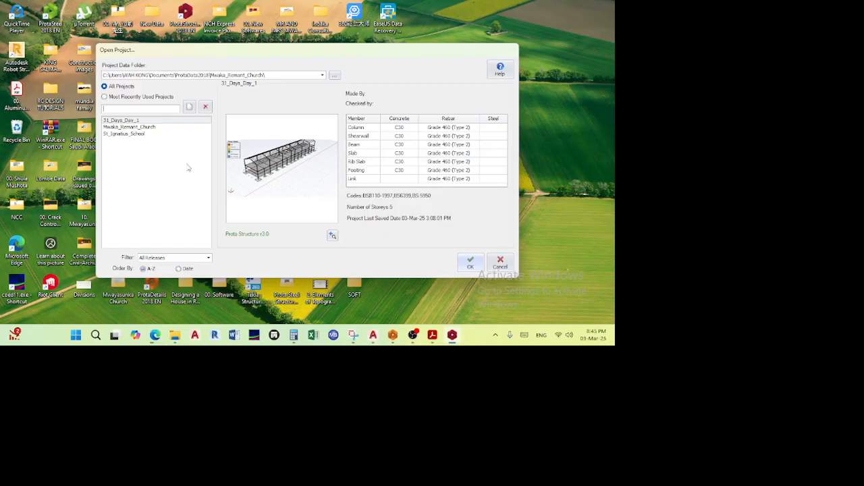
pyautogui.click(279, 76)
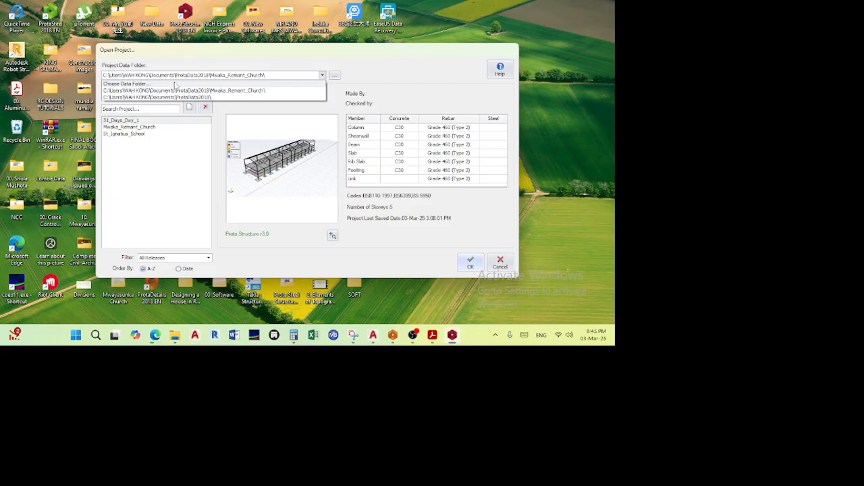
pyautogui.click(286, 78)
pyautogui.click(284, 78)
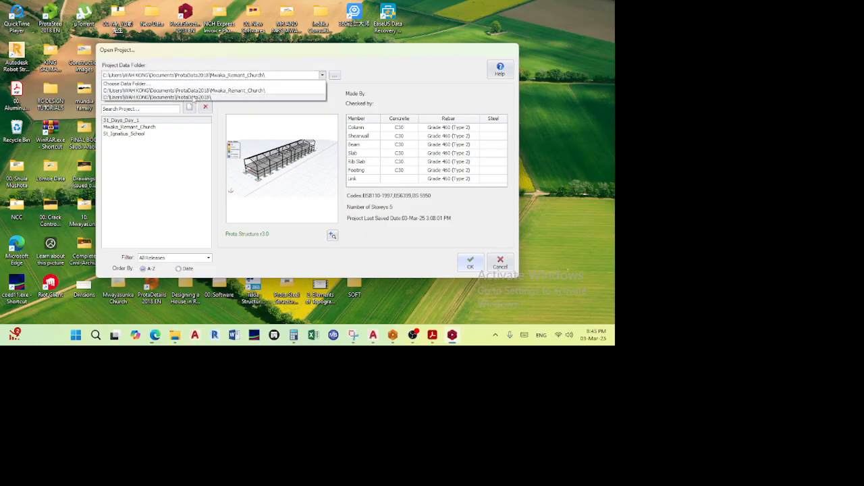
pyautogui.click(204, 97)
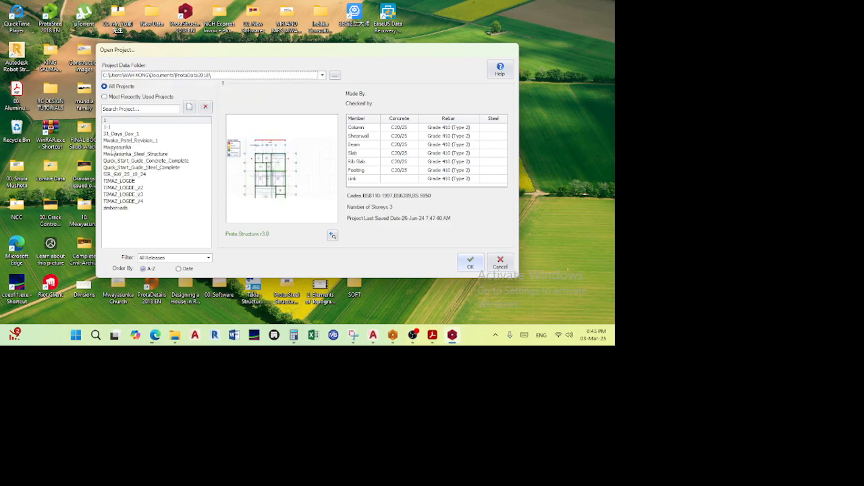
pyautogui.click(122, 135)
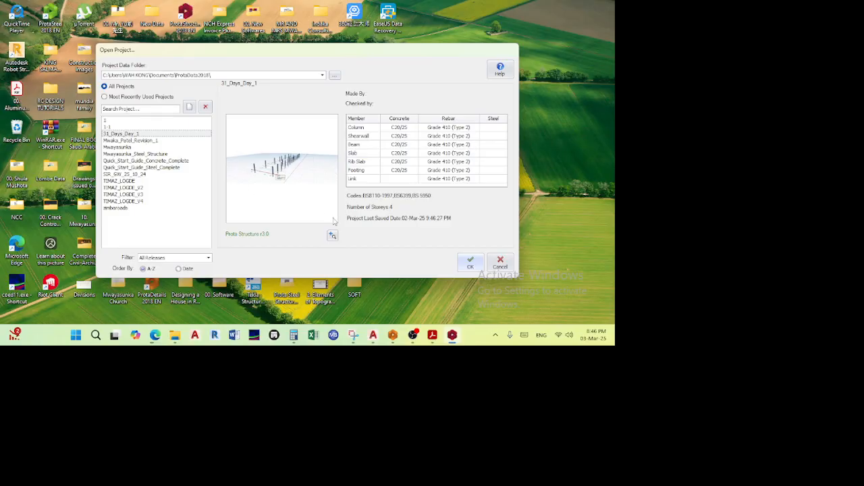
pyautogui.click(468, 260)
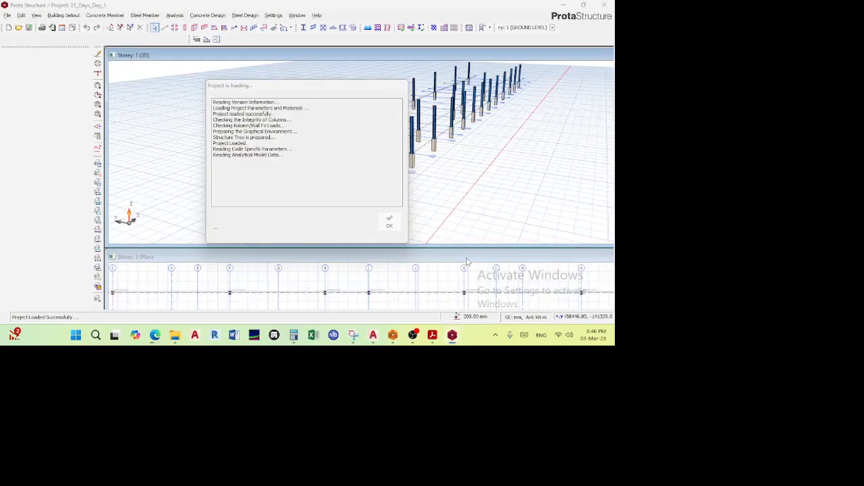
# - Tile the 3D and plan views side by side and inspect the column layout in 3D
pyautogui.scroll(-5, 289, 173)
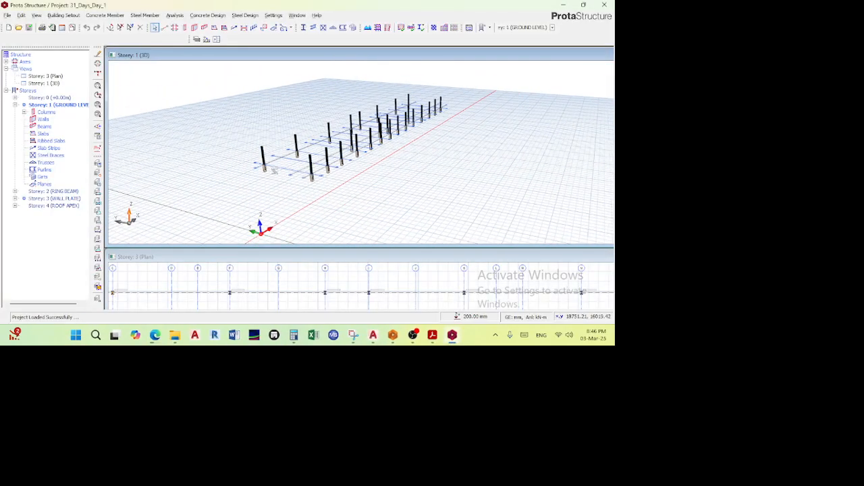
pyautogui.moveTo(271, 142); pyautogui.dragTo(270, 139, button='middle')
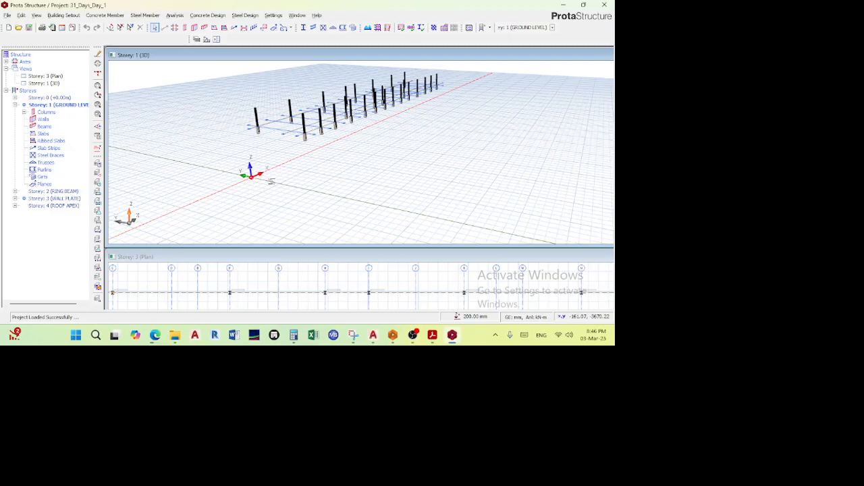
pyautogui.click(295, 15)
pyautogui.click(312, 52)
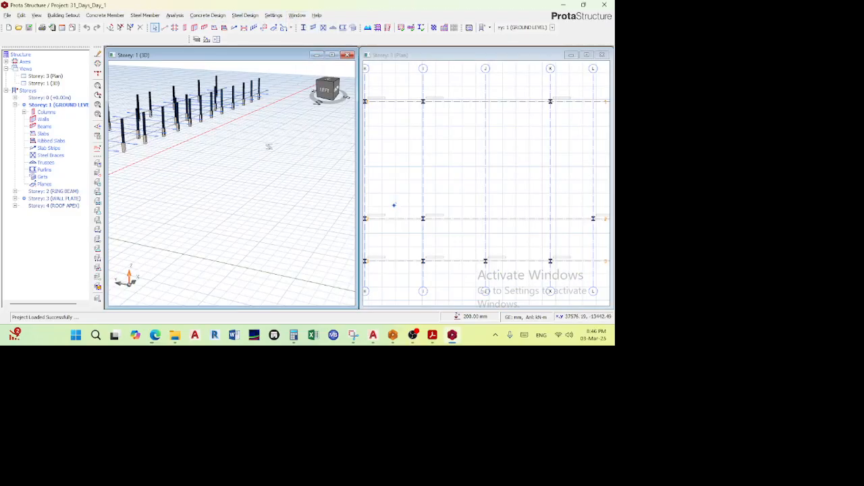
pyautogui.scroll(-1, 233, 154)
pyautogui.moveTo(182, 151); pyautogui.dragTo(240, 159, button='middle')
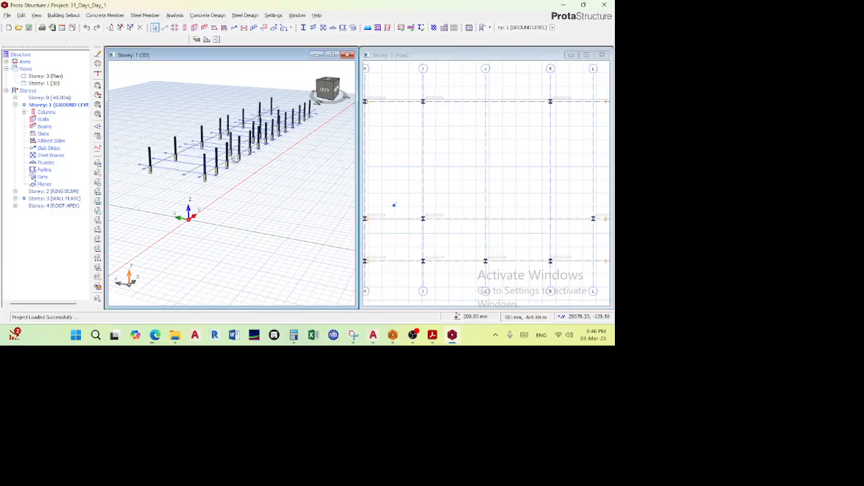
pyautogui.scroll(2, 201, 163)
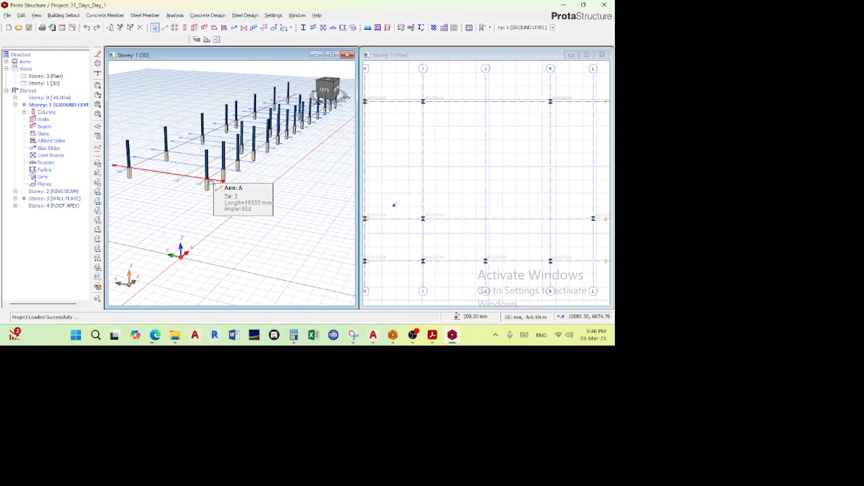
# - Close the 3D view and maximize the Storey: 3 plan to examine its axes and columns
pyautogui.doubleClick(45, 77)
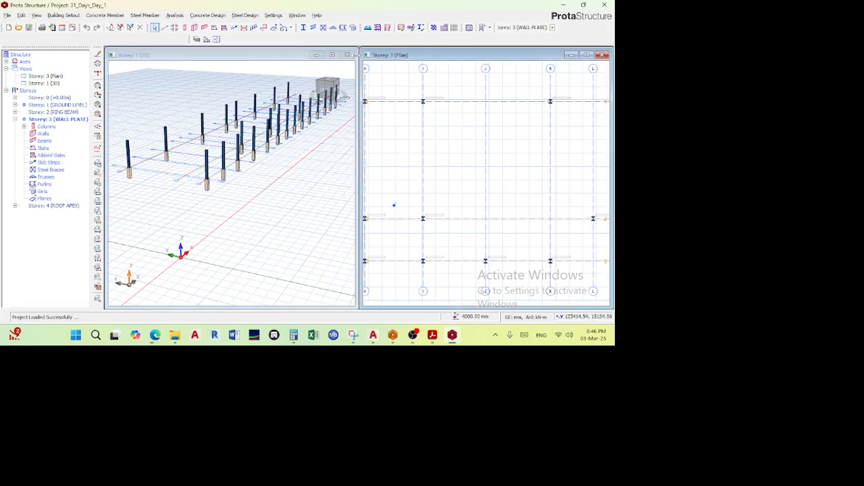
pyautogui.click(347, 55)
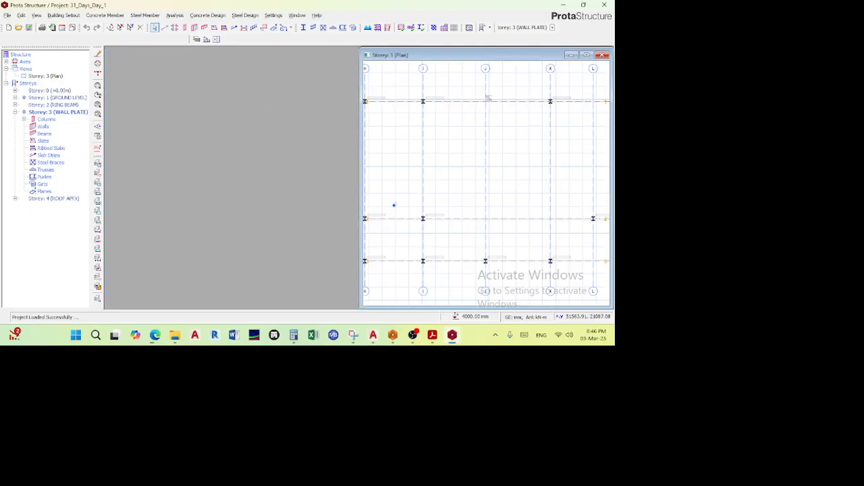
pyautogui.doubleClick(511, 56)
pyautogui.scroll(-2, 309, 171)
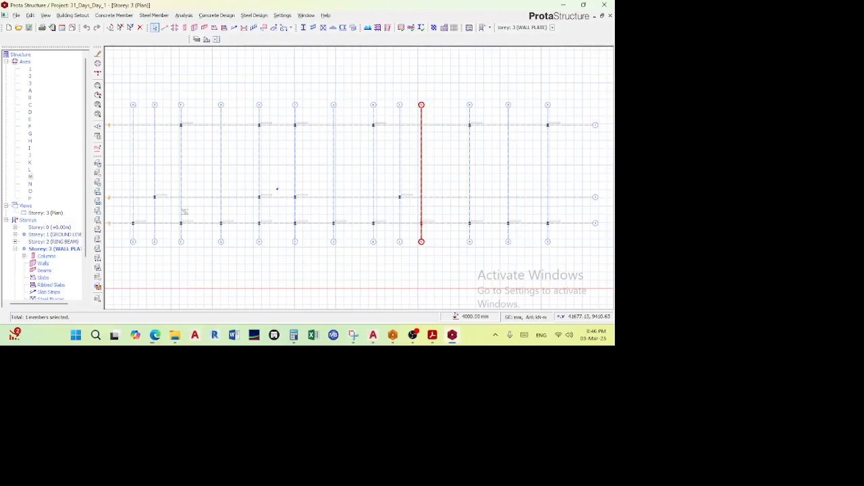
pyautogui.scroll(-1, 187, 210)
pyautogui.scroll(4, 180, 209)
pyautogui.scroll(-1, 156, 168)
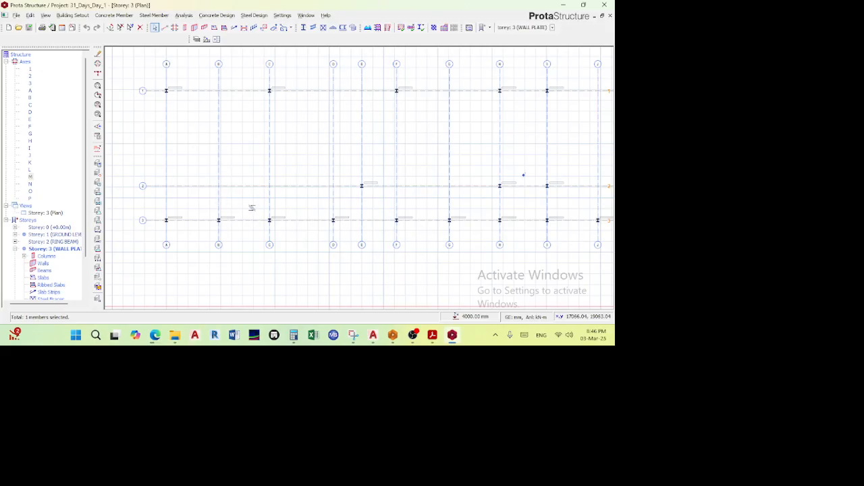
pyautogui.scroll(-1, 304, 223)
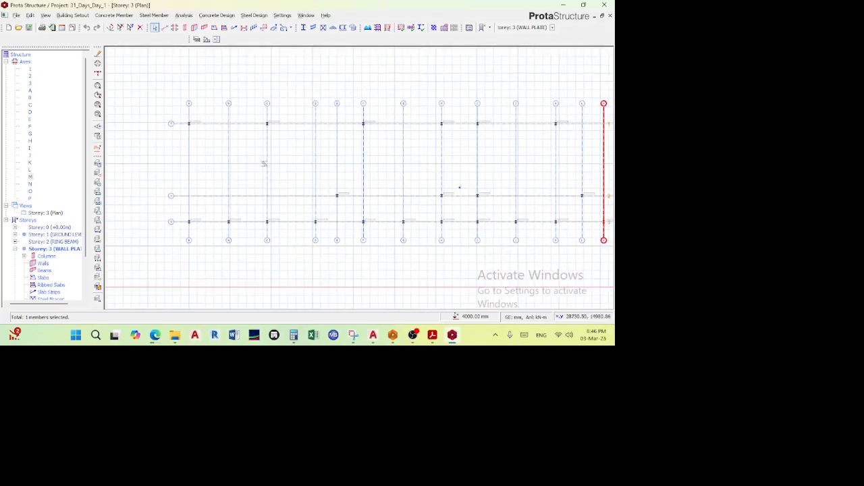
# - Switch to Adobe Acrobat, open 01.pdf from the 01. PDFs folder, and close the All tools and Bookmarks panes
pyautogui.moveTo(440, 341)
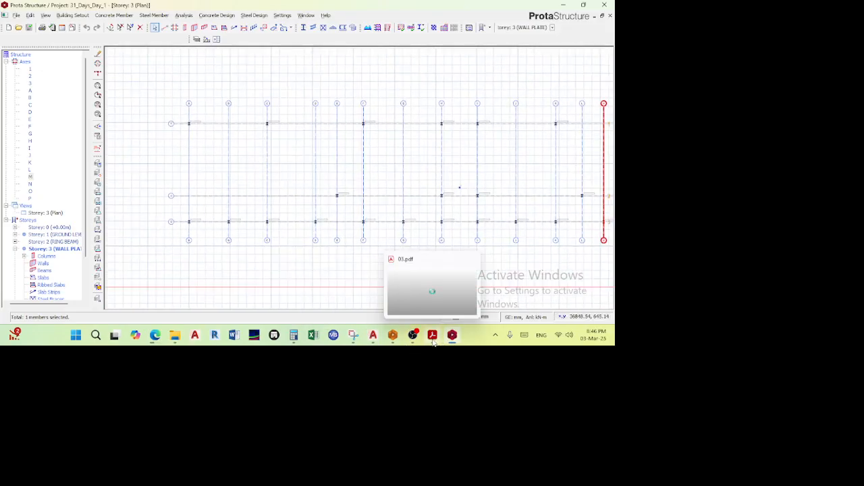
pyautogui.click(436, 339)
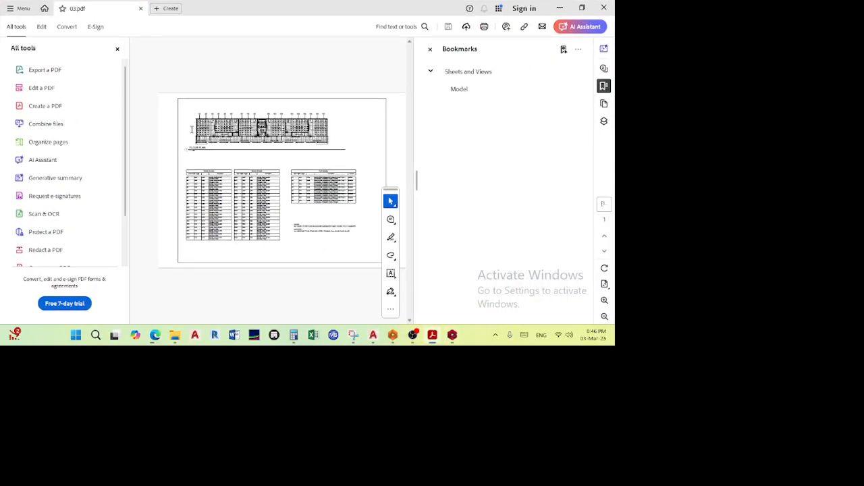
pyautogui.moveTo(176, 341)
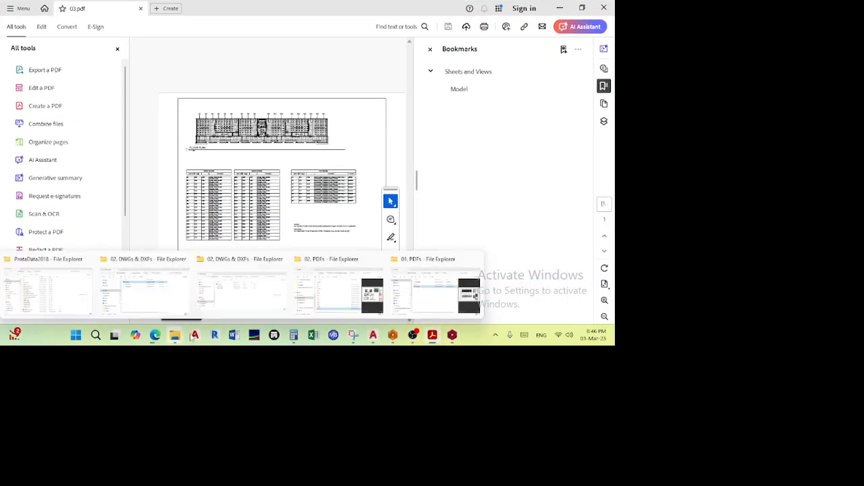
pyautogui.click(414, 286)
pyautogui.click(240, 143)
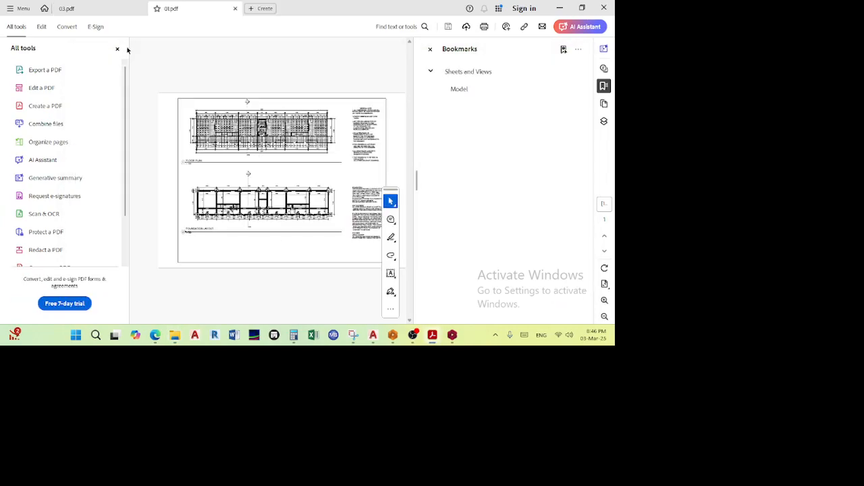
pyautogui.click(117, 49)
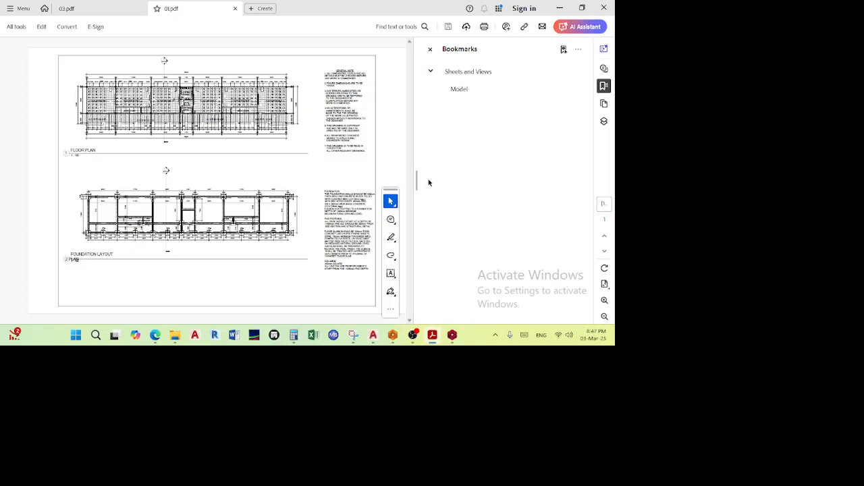
pyautogui.click(430, 49)
# - Enlarge the foundation layout plan and use the Hand tool to bring its first bays into view
pyautogui.keyDown('ctrl'); pyautogui.scroll(3, 235, 110); pyautogui.keyUp('ctrl')
pyautogui.scroll(-1, 346, 176)
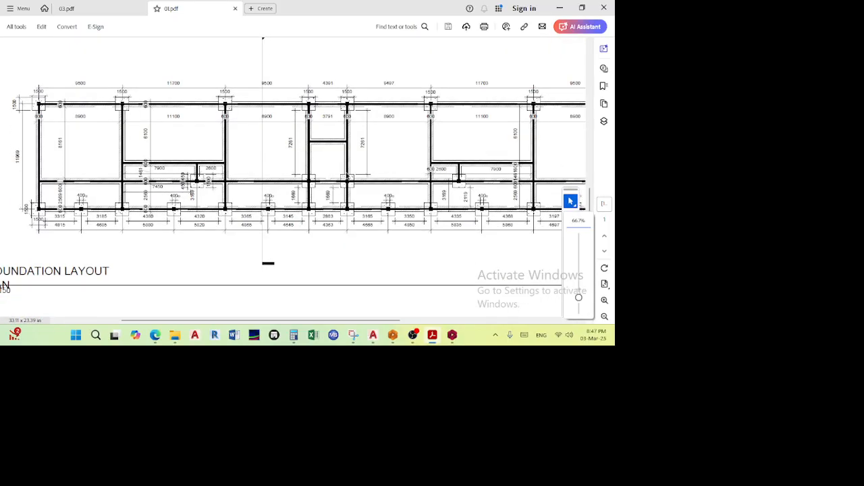
pyautogui.rightClick(384, 52)
pyautogui.click(456, 60)
pyautogui.moveTo(206, 171); pyautogui.dragTo(331, 203)
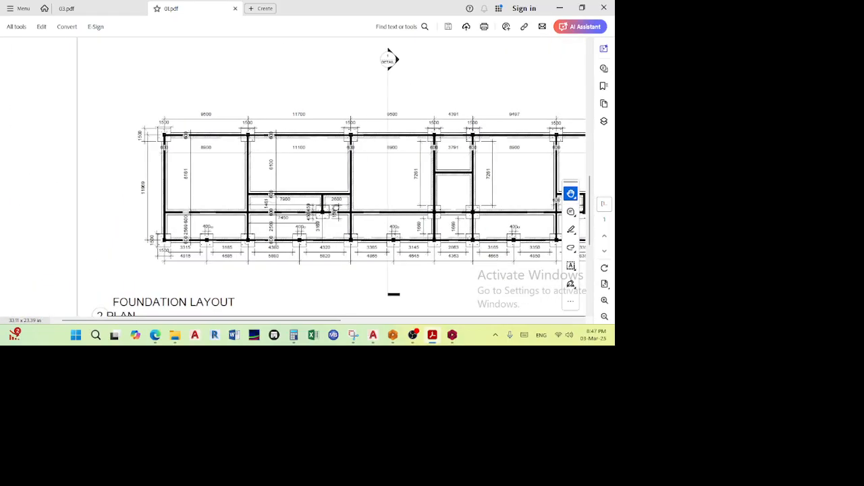
# - Examine the bay spacings and footing dimensions at the upper-left corner of the foundation layout plan
pyautogui.scroll(5, 196, 179)
pyautogui.scroll(-2, 194, 182)
pyautogui.scroll(-3, 195, 192)
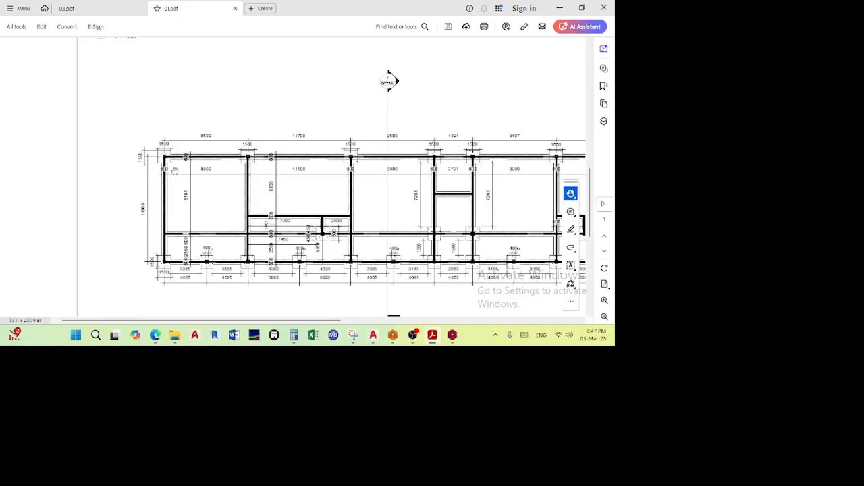
pyautogui.keyDown('ctrl'); pyautogui.scroll(2, 162, 156); pyautogui.keyUp('ctrl')
pyautogui.keyDown('ctrl'); pyautogui.scroll(1, 179, 156); pyautogui.keyUp('ctrl')
pyautogui.keyDown('ctrl'); pyautogui.scroll(1, 167, 169); pyautogui.keyUp('ctrl')
pyautogui.keyDown('ctrl'); pyautogui.scroll(-2, 166, 169); pyautogui.keyUp('ctrl')
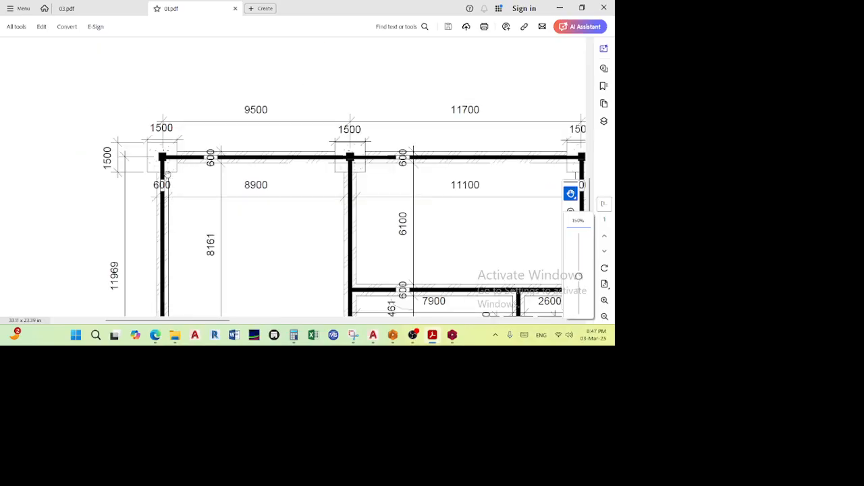
pyautogui.keyDown('ctrl'); pyautogui.scroll(-1, 174, 157); pyautogui.keyUp('ctrl')
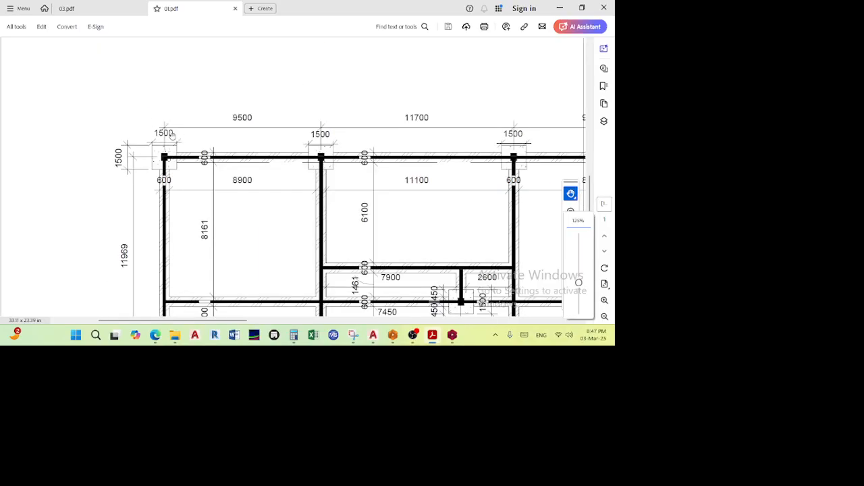
# - Examine the footing sizes, wall thicknesses and clear bay dimensions in the first two bays of the foundation layout plan
pyautogui.keyDown('ctrl'); pyautogui.scroll(-1, 177, 133); pyautogui.keyUp('ctrl')
pyautogui.keyDown('ctrl'); pyautogui.scroll(1, 163, 148); pyautogui.keyUp('ctrl')
pyautogui.keyDown('ctrl'); pyautogui.scroll(2, 197, 148); pyautogui.keyUp('ctrl')
pyautogui.scroll(-5, 154, 171)
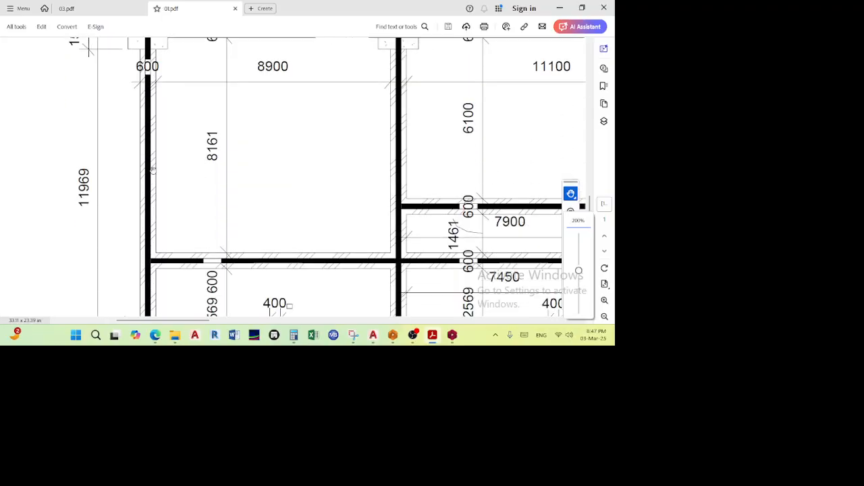
pyautogui.keyDown('ctrl'); pyautogui.scroll(-3, 157, 173); pyautogui.keyUp('ctrl')
pyautogui.keyDown('ctrl'); pyautogui.scroll(-1, 156, 172); pyautogui.keyUp('ctrl')
pyautogui.scroll(3, 169, 153)
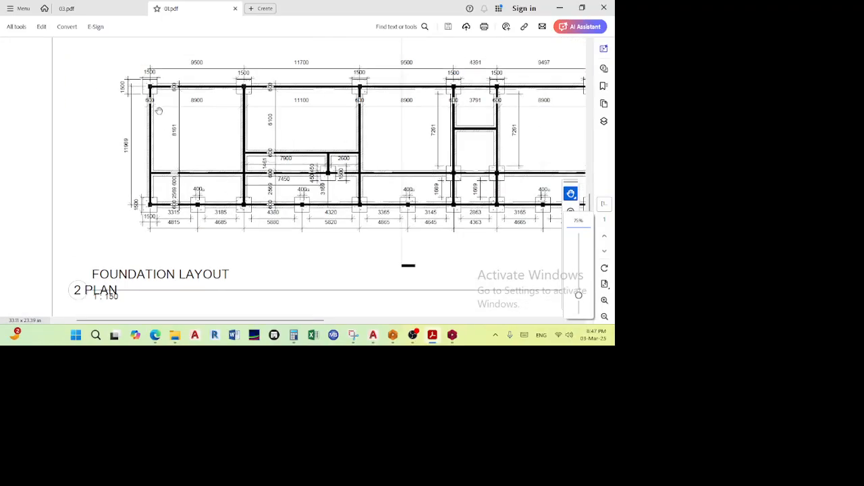
pyautogui.keyDown('ctrl'); pyautogui.scroll(2, 169, 151); pyautogui.keyUp('ctrl')
pyautogui.scroll(-1, 169, 151)
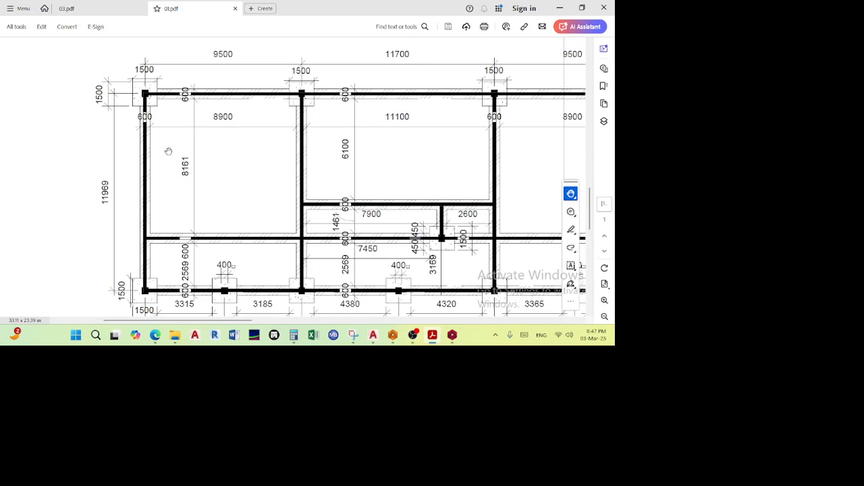
pyautogui.scroll(-1, 161, 206)
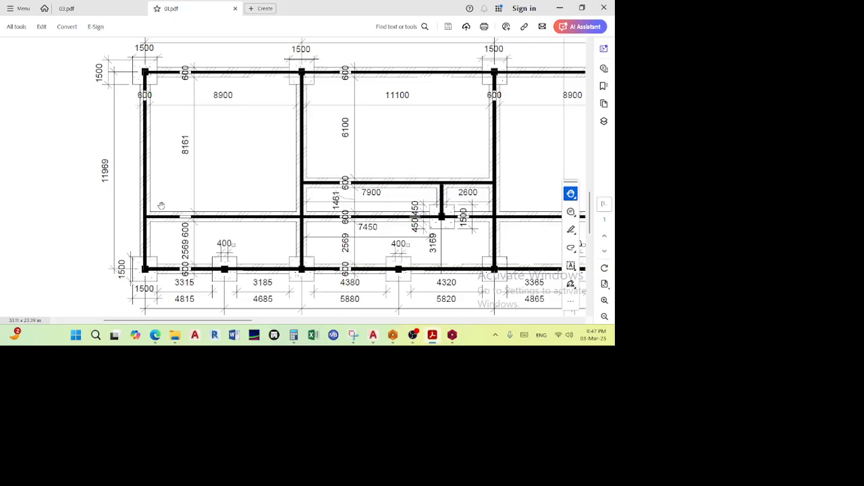
# - Examine the bay spacings along the whole foundation layout plan, from the first corner footing to the opposite end and back
pyautogui.keyDown('ctrl'); pyautogui.scroll(-3, 162, 206); pyautogui.keyUp('ctrl')
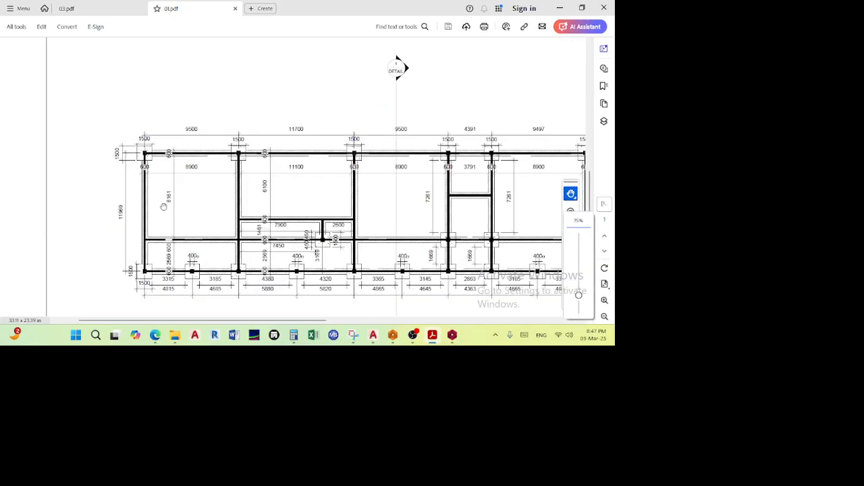
pyautogui.keyDown('ctrl'); pyautogui.scroll(2, 146, 206); pyautogui.keyUp('ctrl')
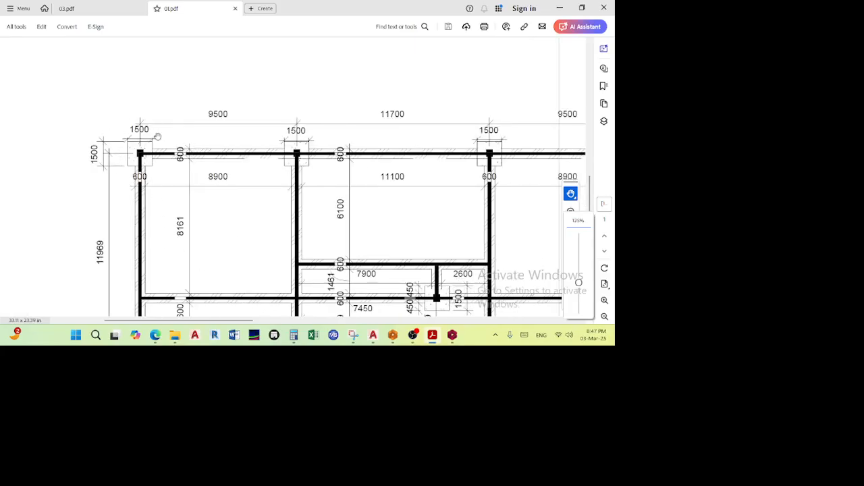
pyautogui.keyDown('ctrl'); pyautogui.scroll(-2, 153, 171); pyautogui.keyUp('ctrl')
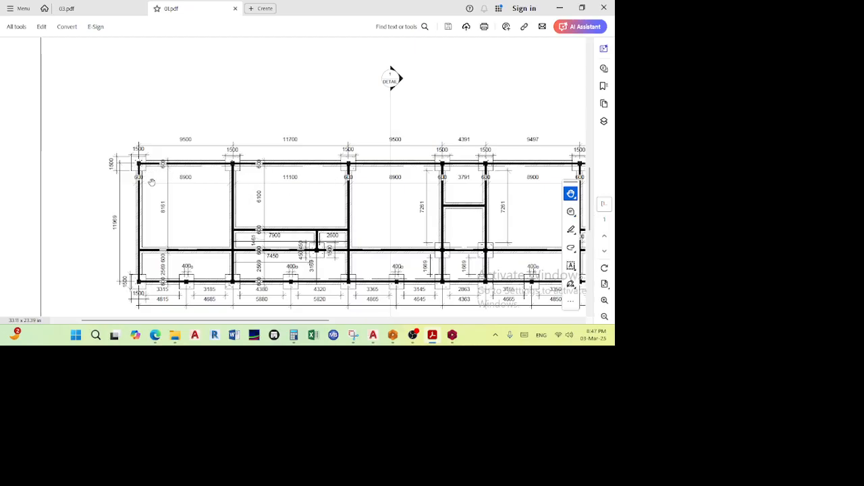
pyautogui.keyDown('ctrl'); pyautogui.scroll(1, 142, 180); pyautogui.keyUp('ctrl')
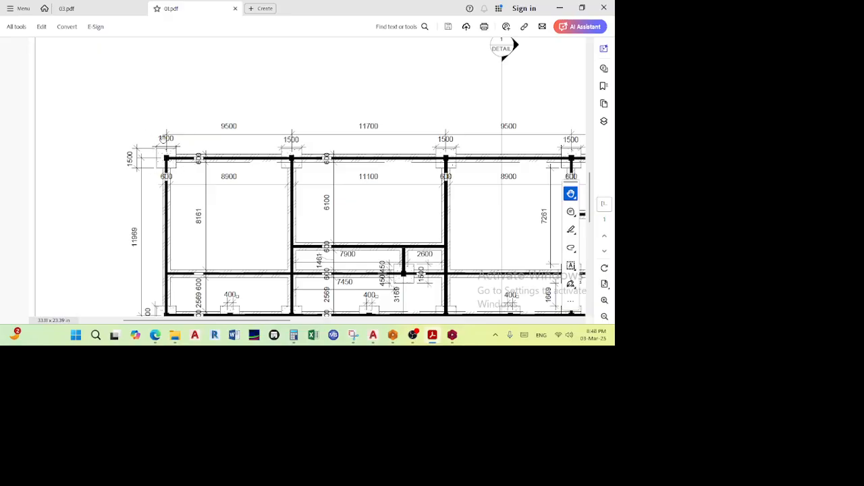
pyautogui.keyDown('ctrl'); pyautogui.scroll(-1, 169, 162); pyautogui.keyUp('ctrl')
pyautogui.scroll(-1, 169, 161)
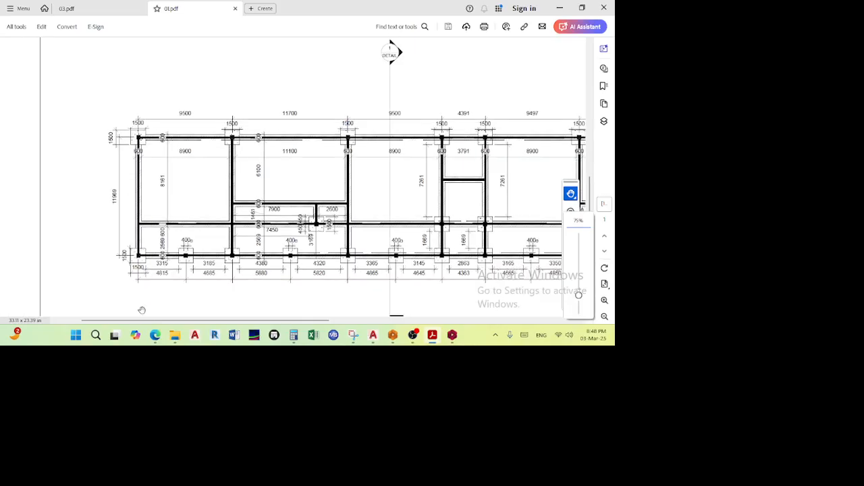
pyautogui.moveTo(515, 204); pyautogui.dragTo(357, 225)
pyautogui.moveTo(511, 242); pyautogui.dragTo(410, 236)
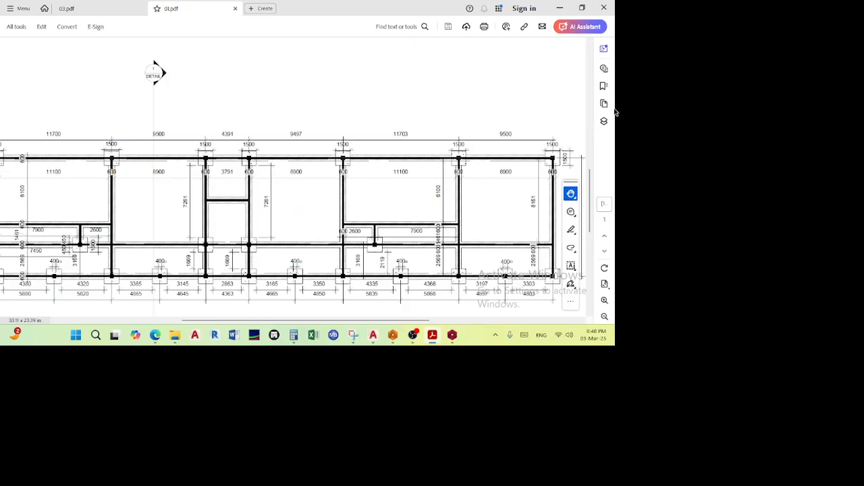
pyautogui.moveTo(303, 237); pyautogui.dragTo(437, 201)
pyautogui.moveTo(279, 184); pyautogui.dragTo(309, 188)
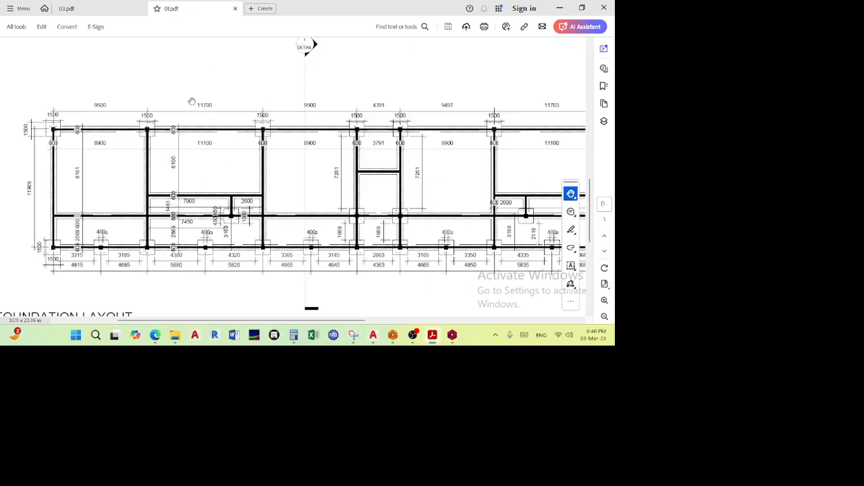
# - Arrange ProtaStructure and the Acrobat foundation layout side by side and bring axes A to C of the Storey: 3 plan into view
pyautogui.moveTo(319, 5); pyautogui.dragTo(613, 144)
pyautogui.click(154, 64)
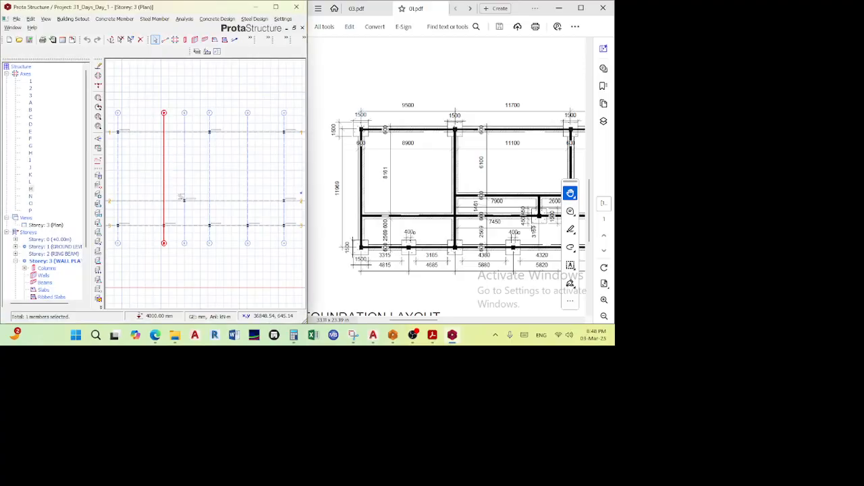
pyautogui.scroll(5, 156, 145)
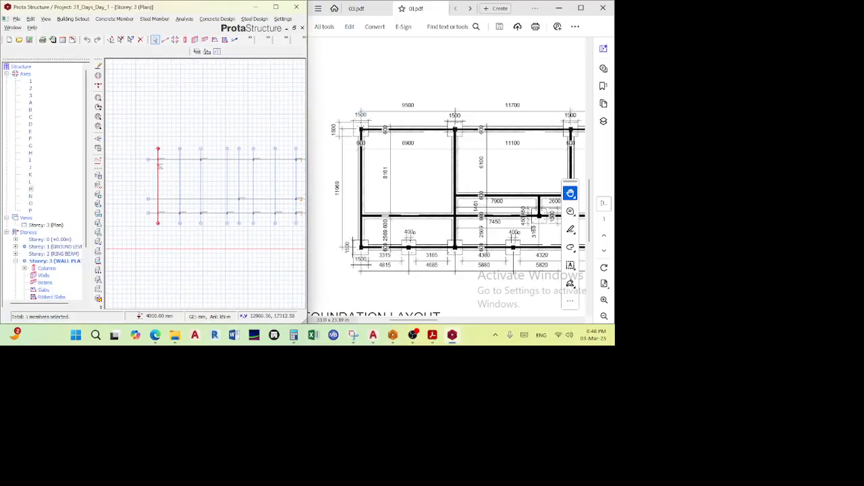
pyautogui.scroll(-5, 158, 138)
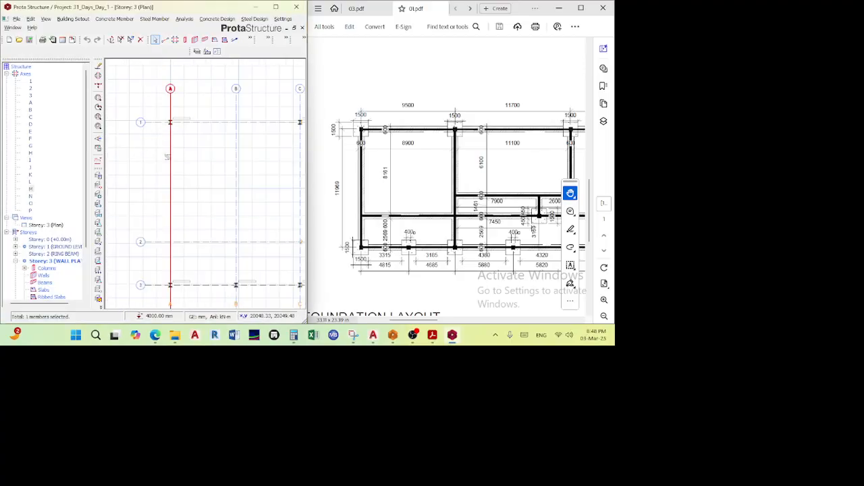
pyautogui.scroll(-1, 232, 143)
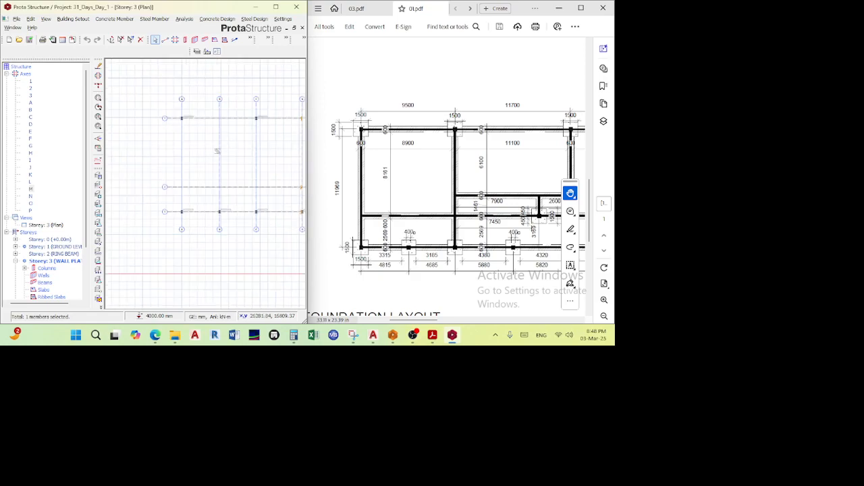
pyautogui.scroll(1, 171, 192)
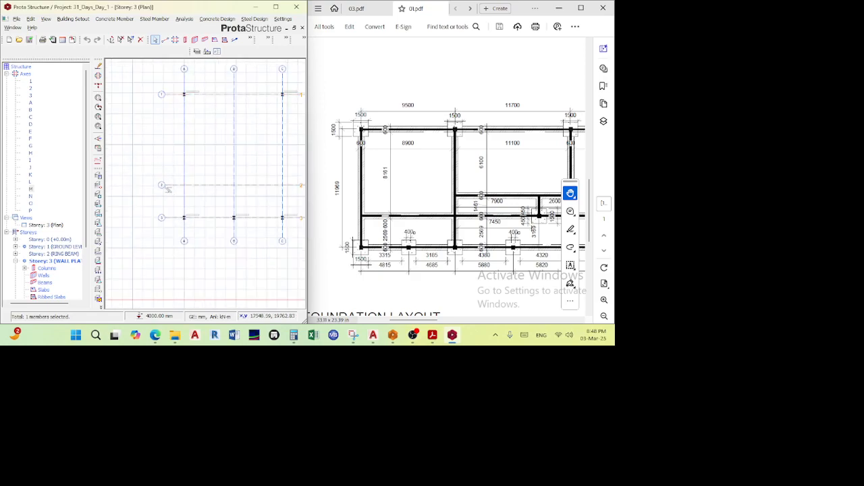
# - Examine the lettered and numbered axes across the Storey: 3 plan against the foundation layout, finishing at axis A
pyautogui.scroll(-2, 174, 212)
pyautogui.moveTo(205, 205); pyautogui.dragTo(150, 198, button='middle')
pyautogui.moveTo(268, 194)
pyautogui.mouseDown(button='middle')
pyautogui.moveTo(168, 195)
pyautogui.moveTo(191, 206)
pyautogui.moveTo(249, 203)
pyautogui.mouseUp(button='middle')
pyautogui.scroll(2, 223, 207)
pyautogui.scroll(1, 163, 200)
pyautogui.scroll(-1, 163, 201)
pyautogui.moveTo(163, 200); pyautogui.dragTo(253, 197, button='middle')
pyautogui.scroll(-2, 158, 189)
pyautogui.moveTo(196, 195); pyautogui.dragTo(213, 196, button='middle')
pyautogui.scroll(1, 160, 192)
pyautogui.scroll(-1, 124, 172)
pyautogui.moveTo(132, 173); pyautogui.dragTo(201, 177, button='middle')
pyautogui.scroll(2, 153, 163)
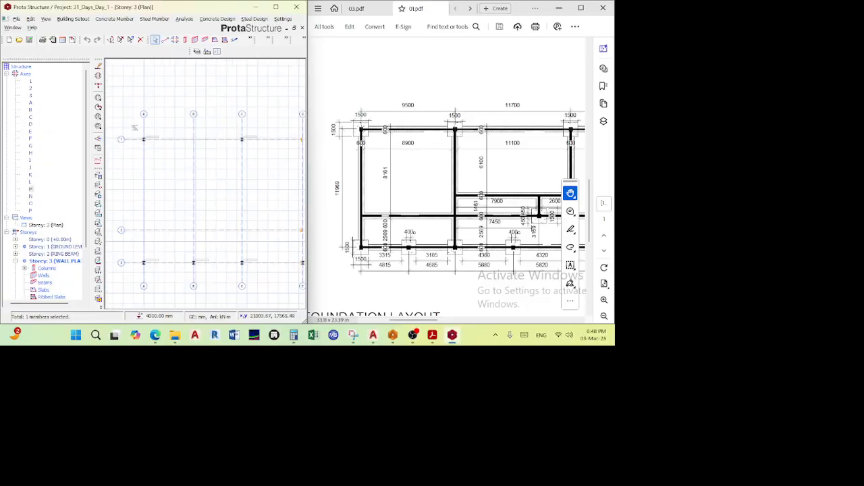
pyautogui.scroll(1, 135, 127)
pyautogui.scroll(1, 145, 110)
pyautogui.moveTo(147, 111); pyautogui.dragTo(176, 113, button='middle')
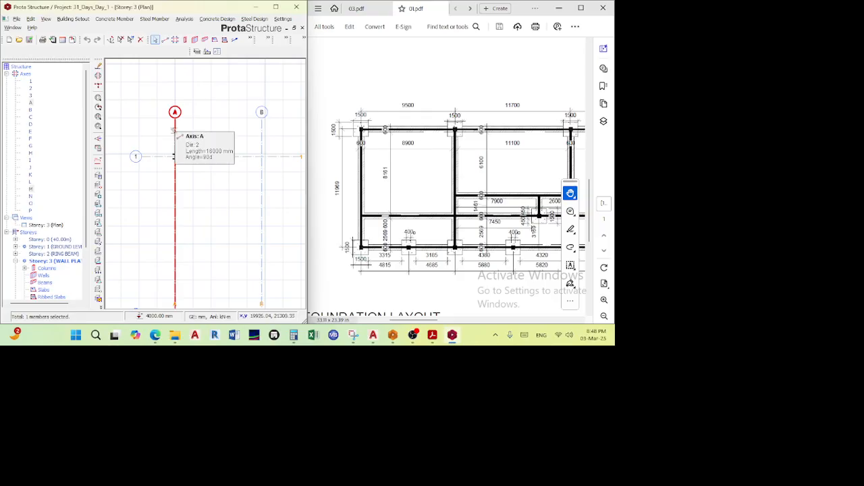
# - Open the properties of axis A to inspect its label, length and angle, and close them without changes
pyautogui.click(218, 233)
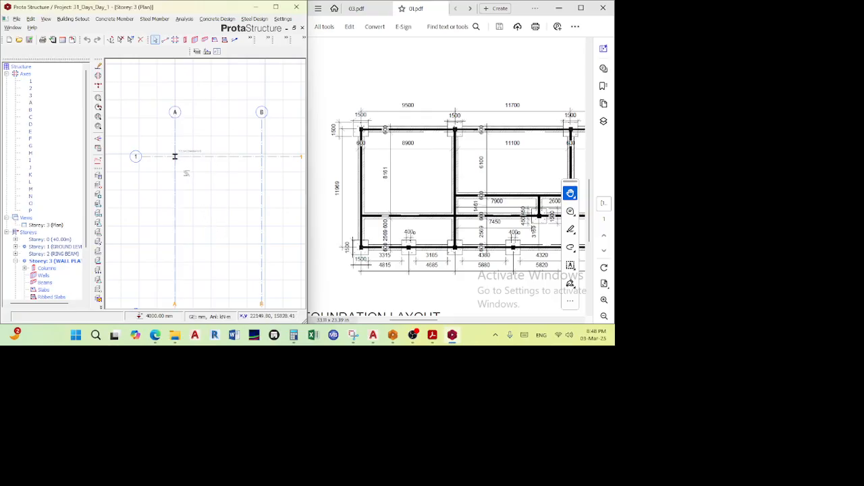
pyautogui.click(174, 128)
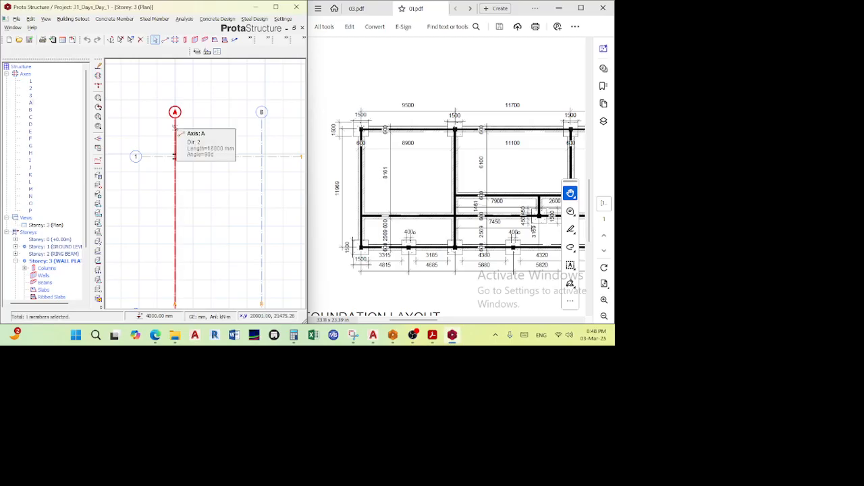
pyautogui.rightClick(174, 128)
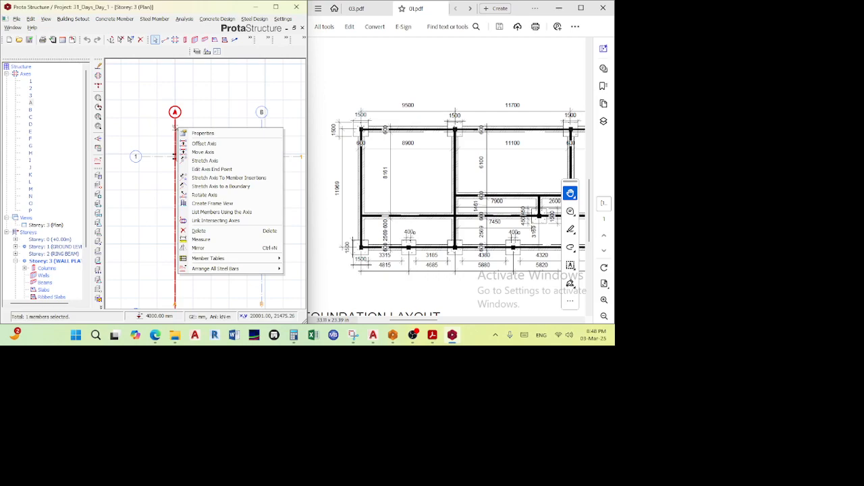
pyautogui.click(202, 133)
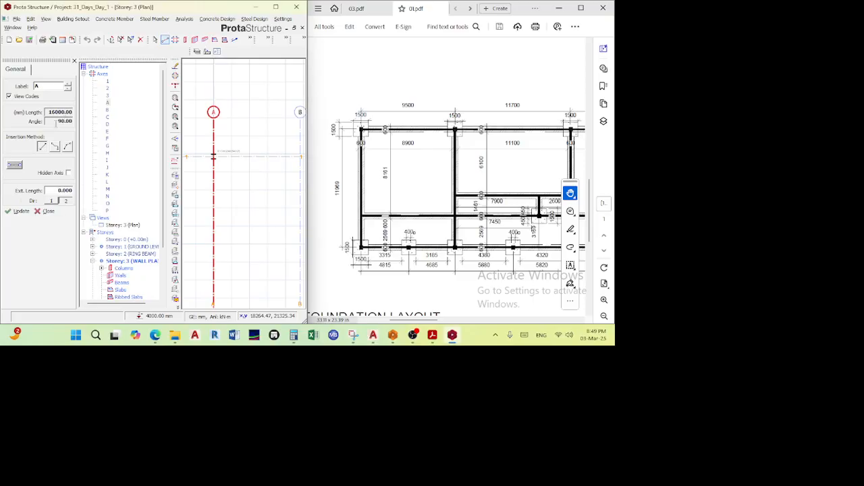
pyautogui.click(74, 61)
# - Draw a near-vertical axis about 21659 mm long in the empty area above the existing grid
pyautogui.scroll(-8, 222, 158)
pyautogui.moveTo(220, 157); pyautogui.dragTo(169, 258, button='middle')
pyautogui.scroll(3, 173, 220)
pyautogui.moveTo(172, 219); pyautogui.dragTo(195, 177, button='middle')
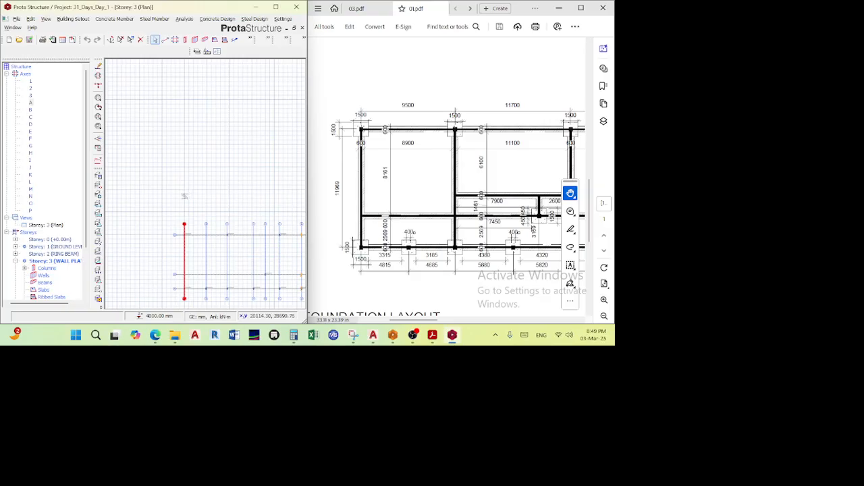
pyautogui.click(165, 40)
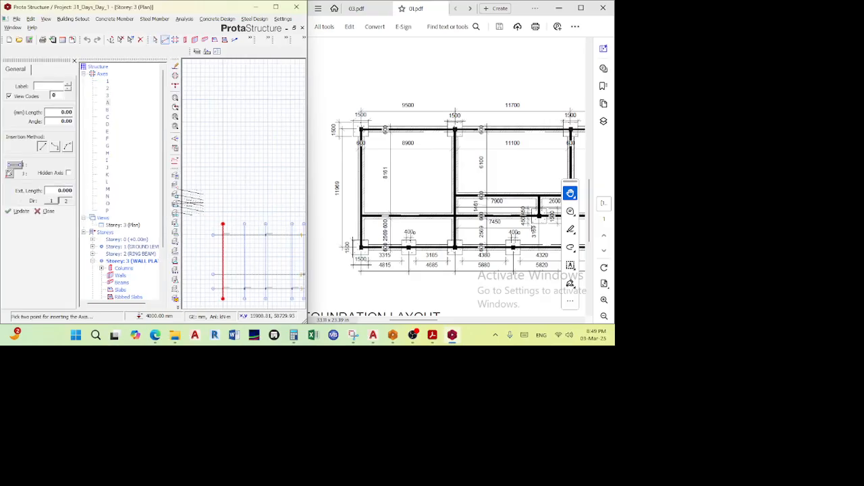
pyautogui.moveTo(221, 140); pyautogui.dragTo(213, 169, button='middle')
pyautogui.click(213, 177)
pyautogui.scroll(2, 213, 99)
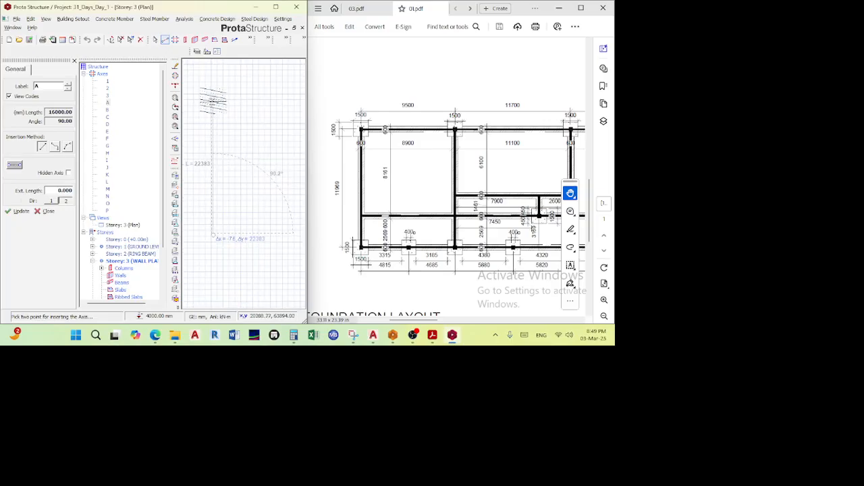
pyautogui.scroll(1, 214, 100)
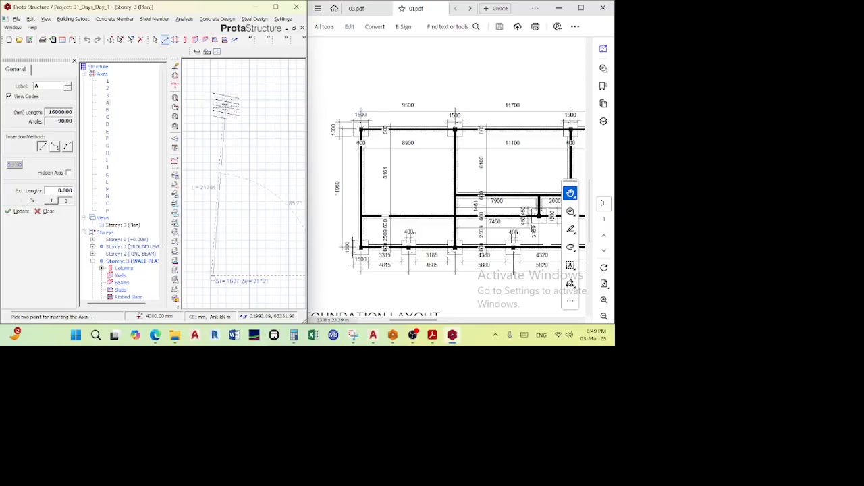
pyautogui.scroll(1, 223, 105)
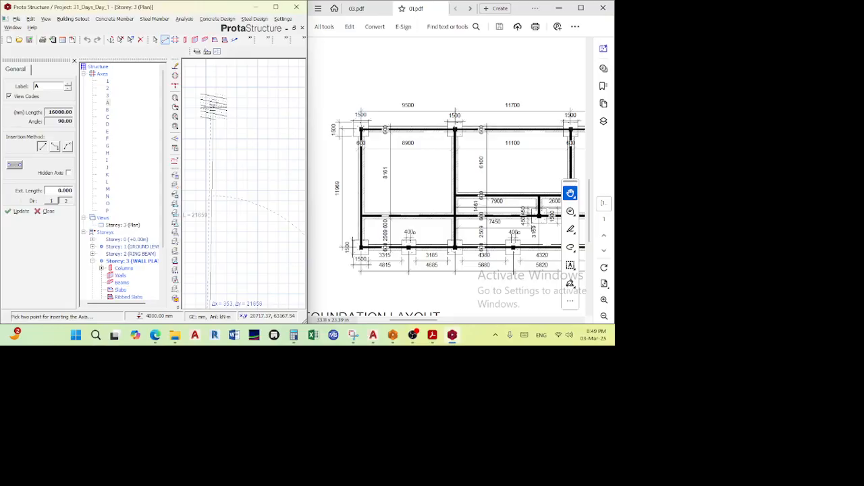
pyautogui.click(213, 105)
pyautogui.press('Escape')
pyautogui.scroll(-3, 251, 241)
pyautogui.scroll(2, 238, 155)
pyautogui.moveTo(250, 241); pyautogui.dragTo(245, 185, button='middle')
pyautogui.scroll(2, 241, 177)
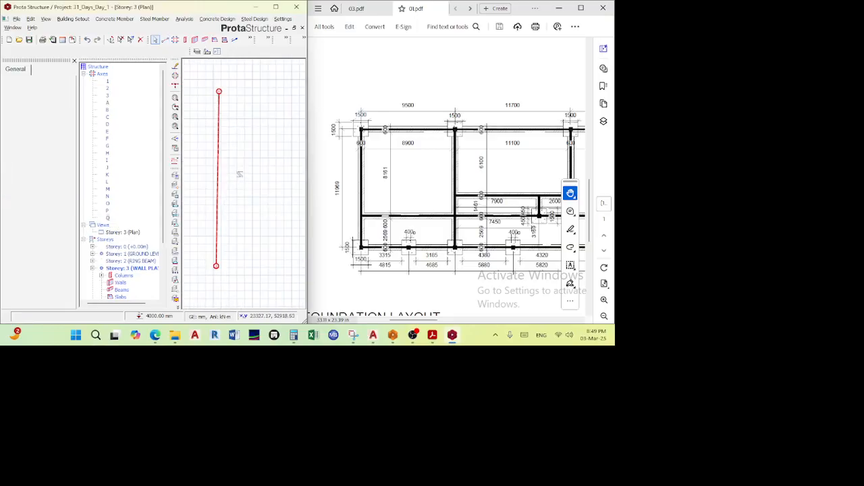
# - Open the properties of the newly drawn axis to inspect its length and angle, and leave them unchanged
pyautogui.click(218, 143)
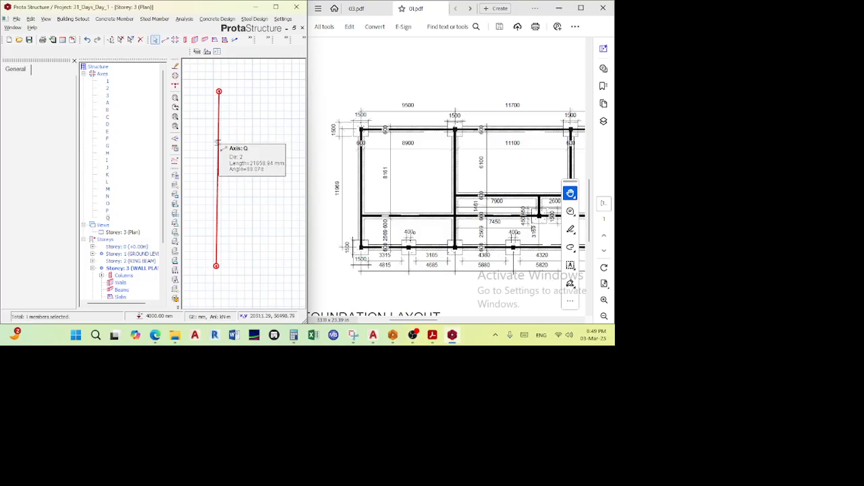
pyautogui.rightClick(218, 143)
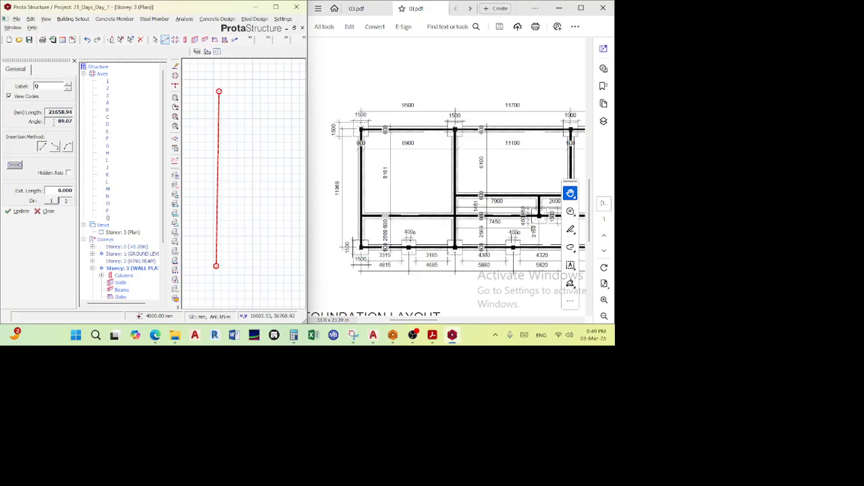
pyautogui.press('Escape')
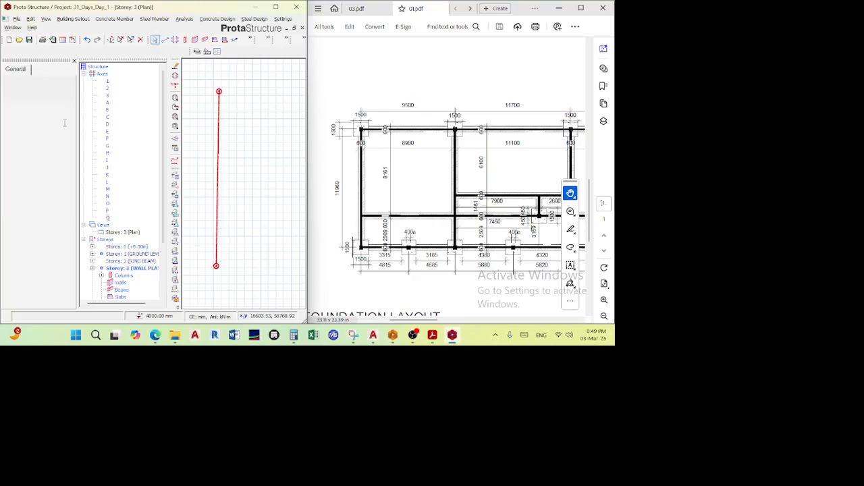
# - Delete the sample axis above the grid and return to axis A of the Storey: 3 plan
pyautogui.click(218, 110)
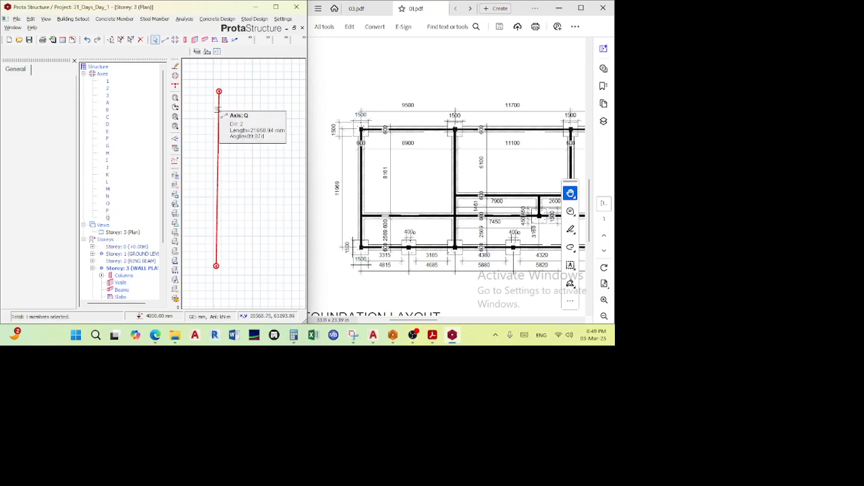
pyautogui.press('Delete')
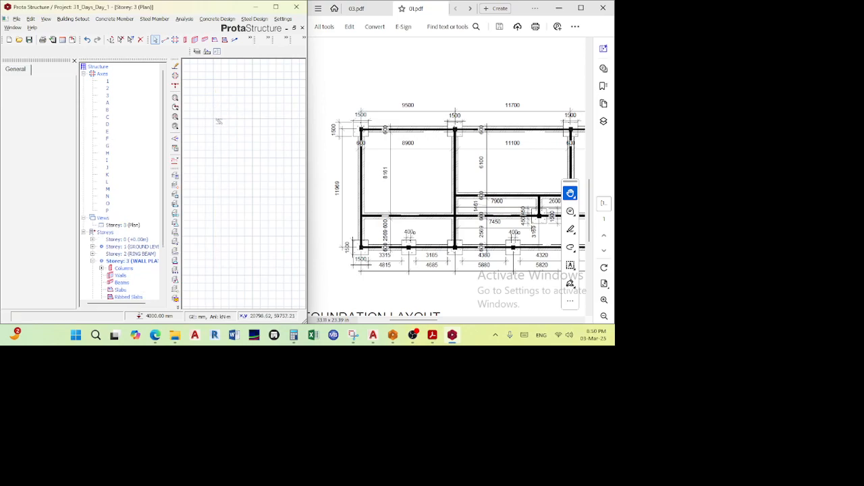
pyautogui.scroll(-5, 211, 121)
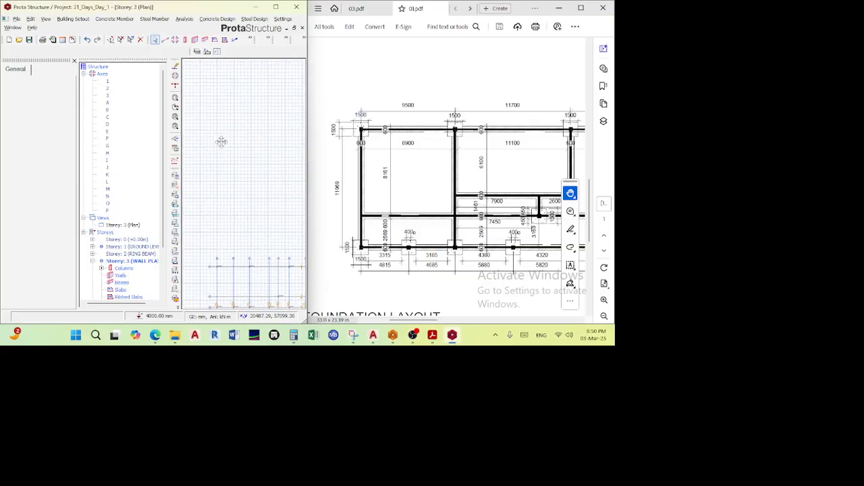
pyautogui.scroll(-1, 234, 160)
pyautogui.moveTo(233, 164); pyautogui.dragTo(227, 121, button='middle')
pyautogui.scroll(2, 222, 178)
pyautogui.scroll(3, 224, 159)
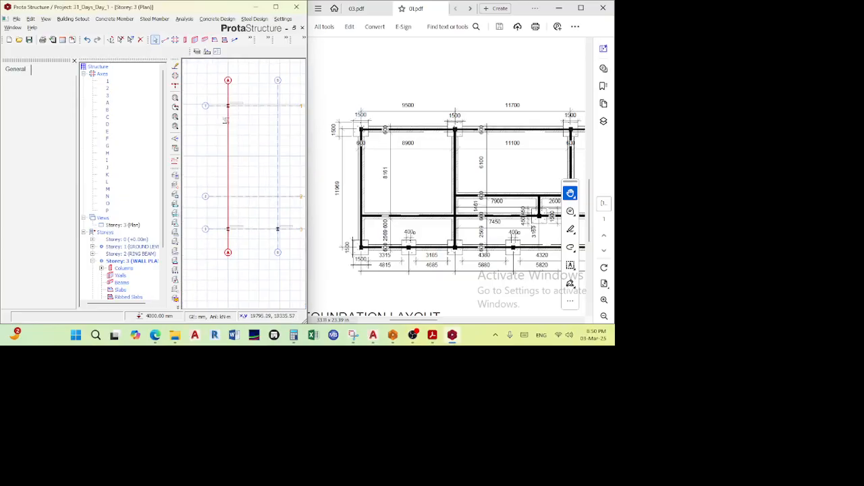
# - Close the properties pane and review the heights, levels and descriptions in the Edit Storey table without changing them
pyautogui.click(75, 61)
pyautogui.scroll(-1, 169, 118)
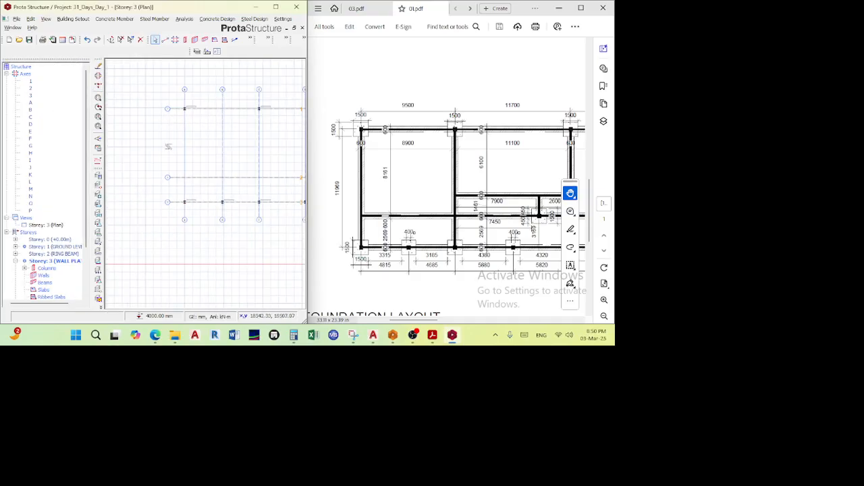
pyautogui.scroll(-3, 54, 229)
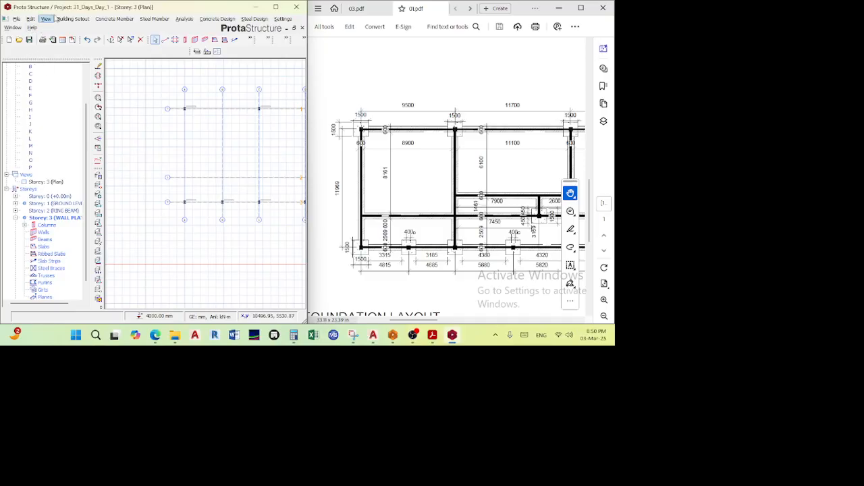
pyautogui.click(69, 20)
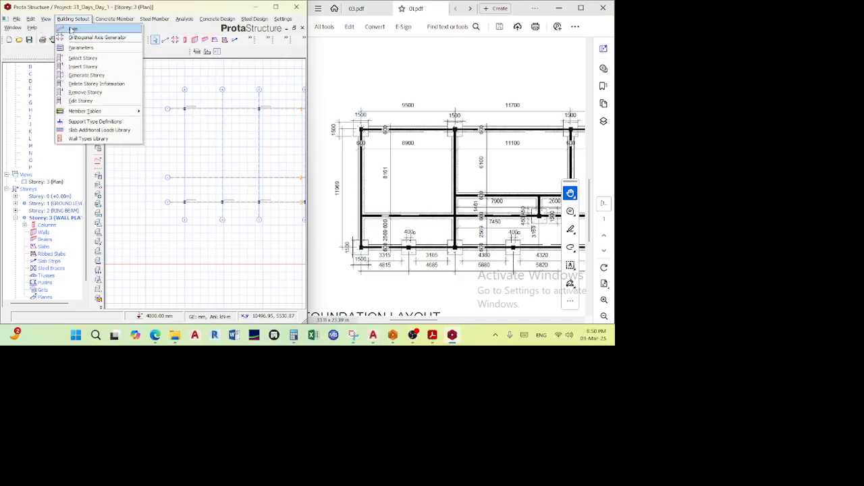
pyautogui.click(82, 102)
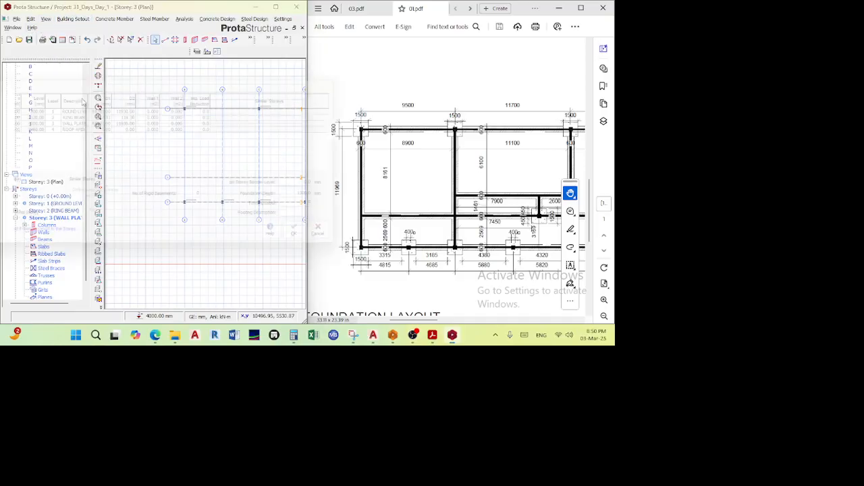
pyautogui.moveTo(71, 79); pyautogui.dragTo(244, 76)
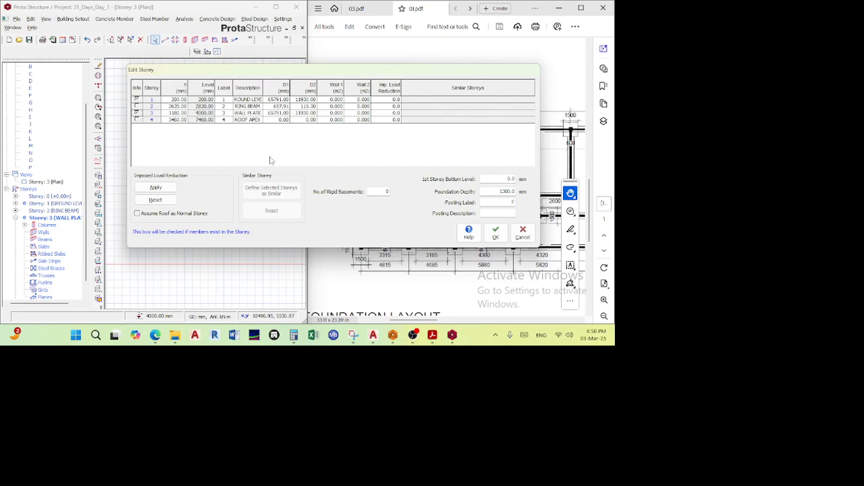
pyautogui.click(522, 233)
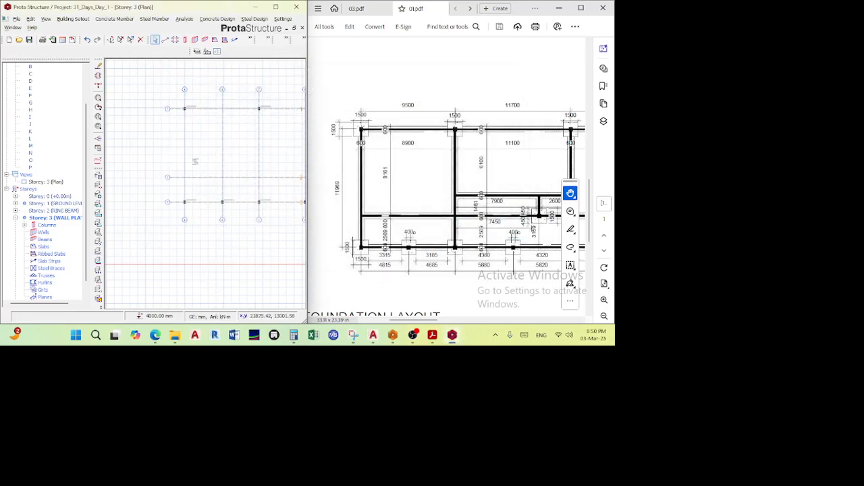
# - Switch the Storey: 3 view from plan to 3D and orbit around the columns at the near end of the building
pyautogui.click(52, 182)
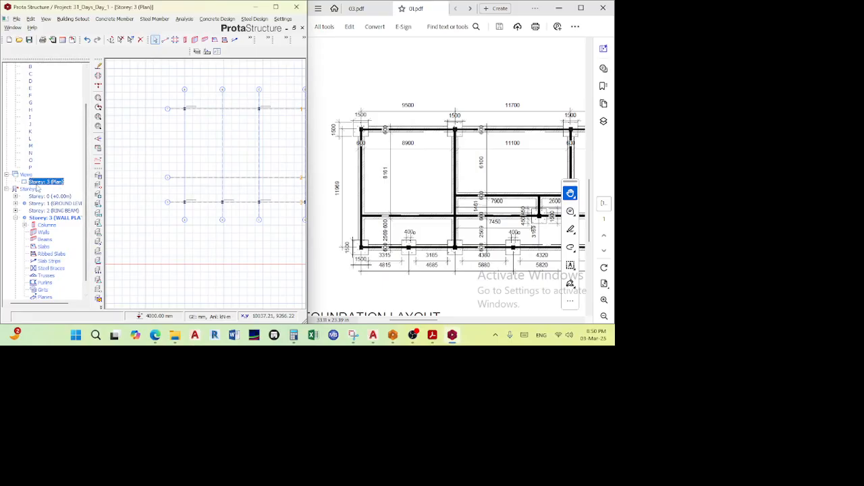
pyautogui.rightClick(45, 182)
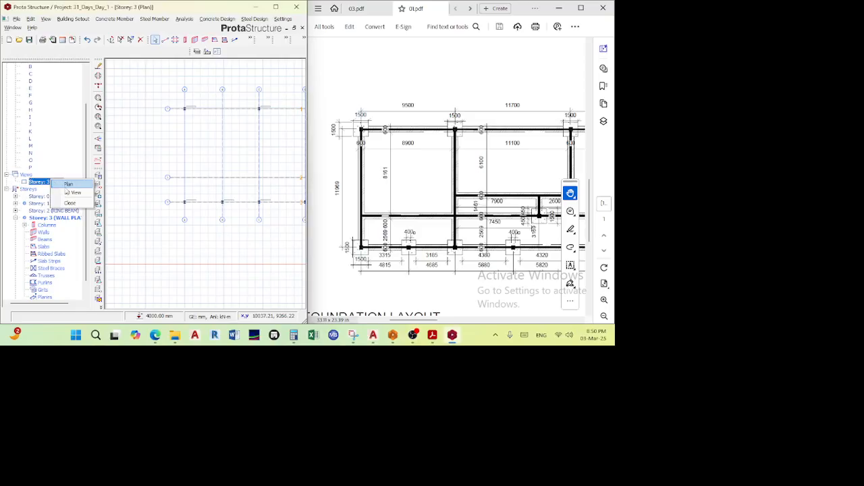
pyautogui.click(62, 193)
pyautogui.moveTo(110, 161); pyautogui.dragTo(283, 173, button='middle')
pyautogui.scroll(3, 194, 193)
pyautogui.scroll(8, 160, 207)
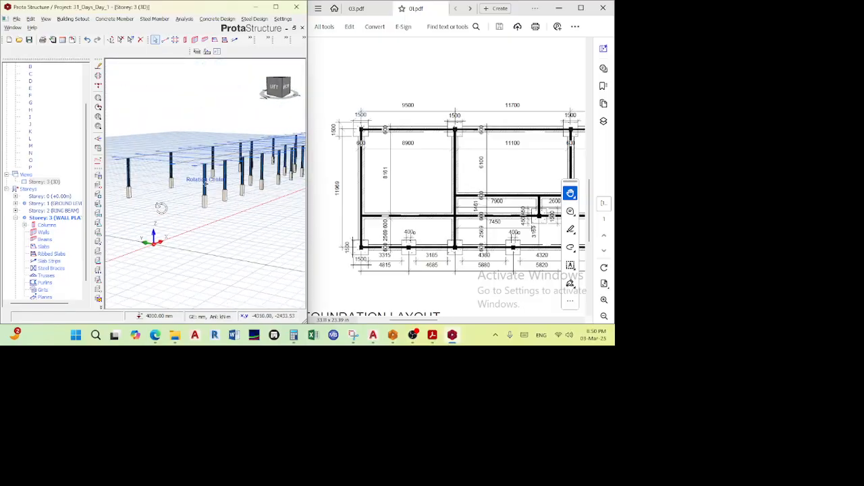
pyautogui.moveTo(160, 209); pyautogui.dragTo(206, 209, button='middle')
pyautogui.scroll(-5, 205, 208)
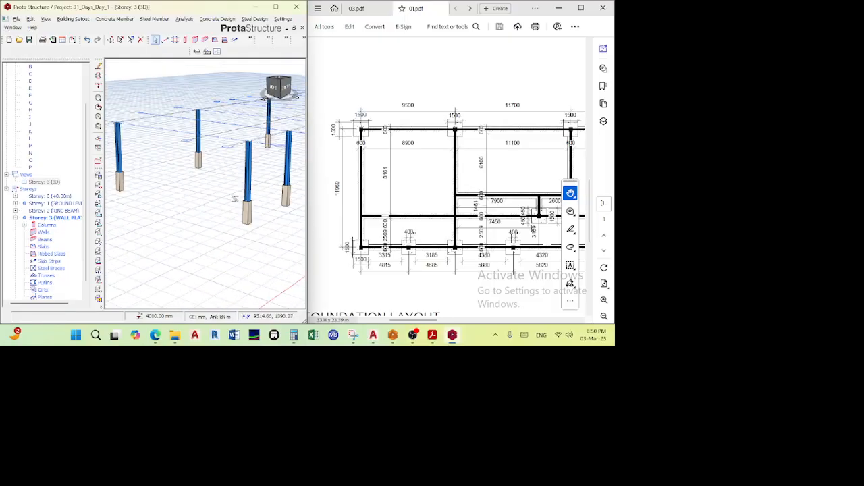
# - Examine the short concrete columns of Storey: 1 and the steel columns standing on them in the 3D model
pyautogui.scroll(2, 247, 211)
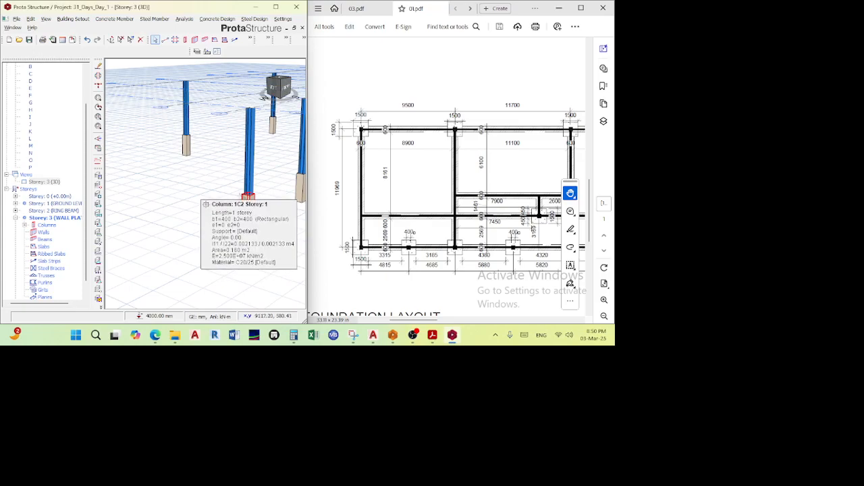
pyautogui.scroll(-3, 208, 202)
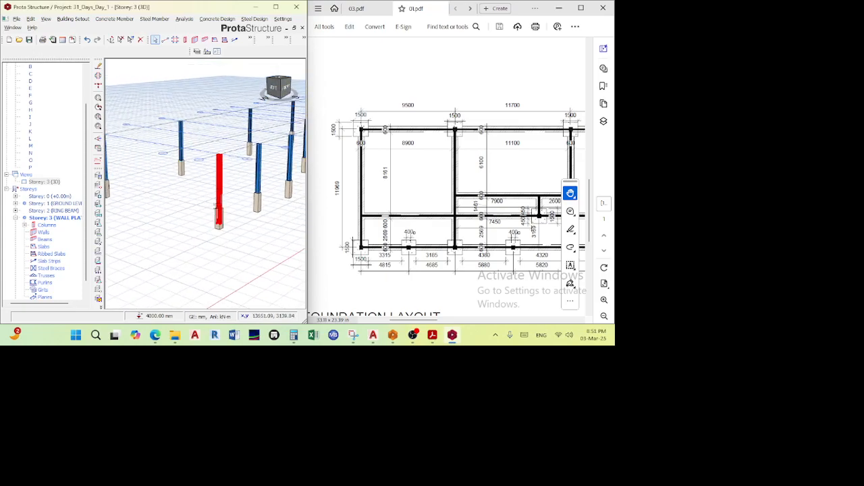
pyautogui.rightClick(215, 217)
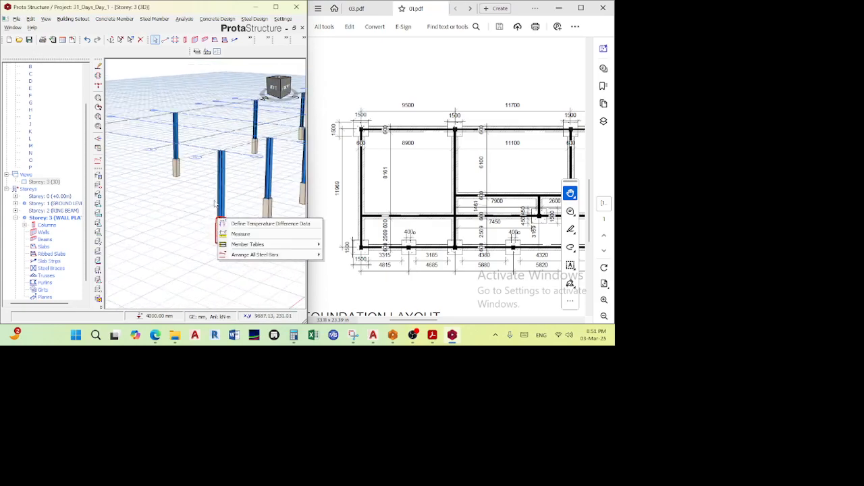
pyautogui.click(194, 216)
pyautogui.scroll(-4, 193, 214)
pyautogui.scroll(4, 164, 191)
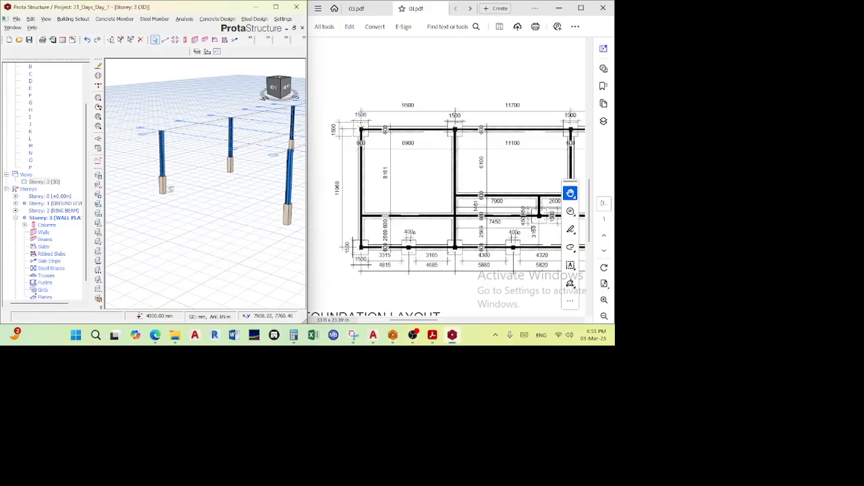
pyautogui.scroll(2, 170, 190)
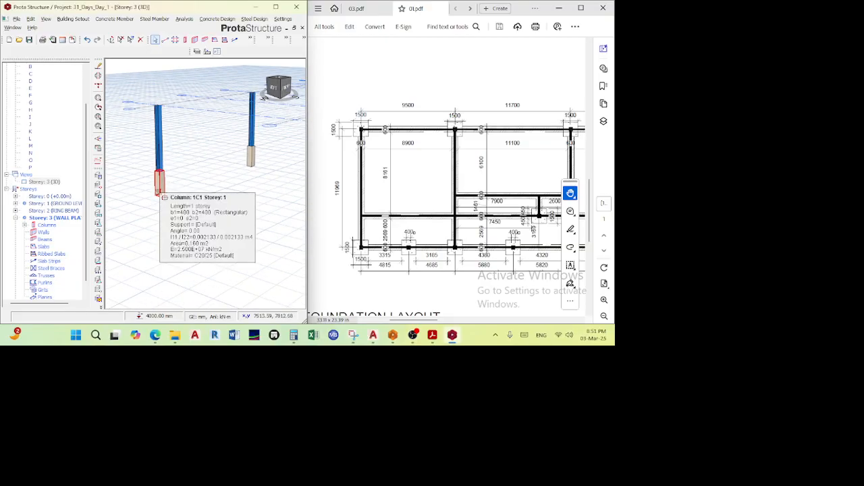
pyautogui.scroll(1, 158, 194)
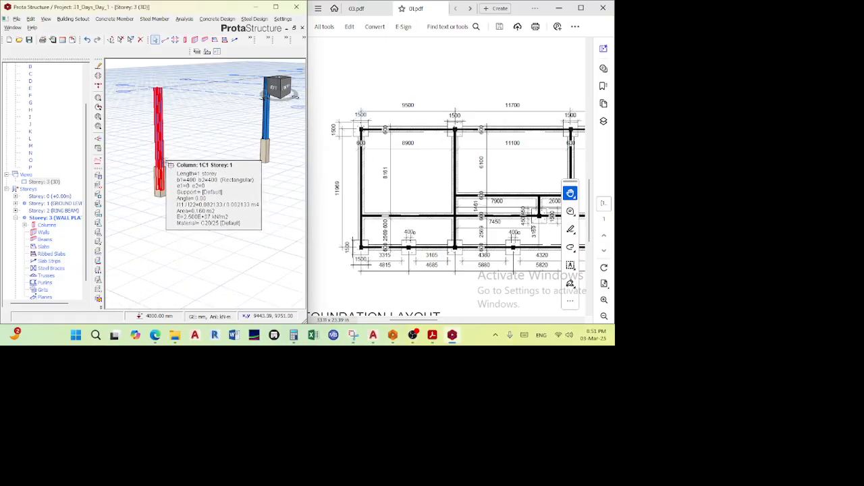
pyautogui.scroll(-5, 159, 193)
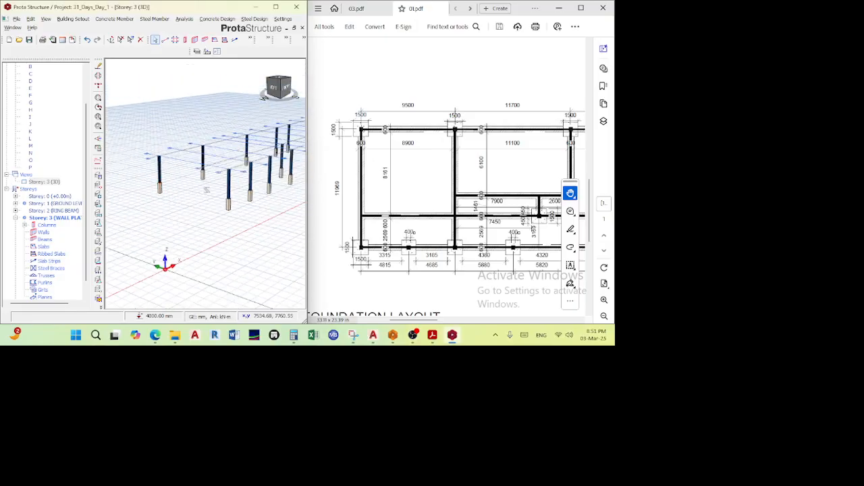
# - Make Storey: 1 (GROUND LEVEL) the current storey and show it in plan to examine its column positions
pyautogui.moveTo(174, 199); pyautogui.dragTo(196, 198, button='middle')
pyautogui.scroll(2, 197, 196)
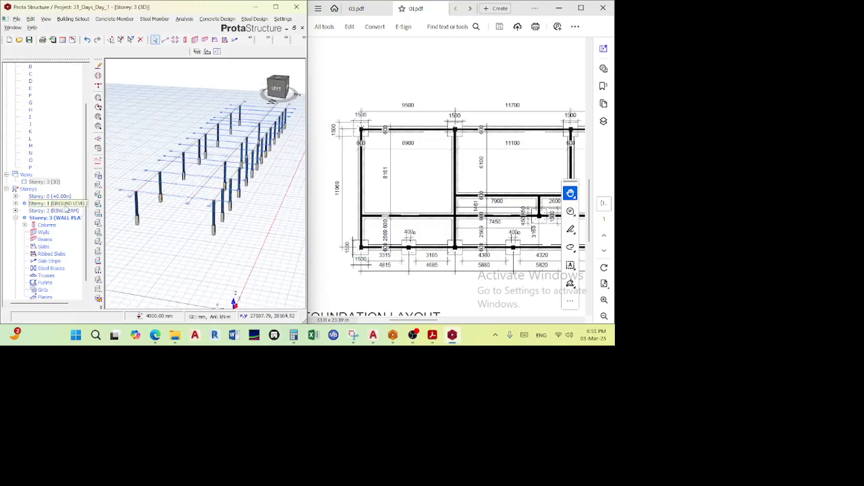
pyautogui.doubleClick(62, 204)
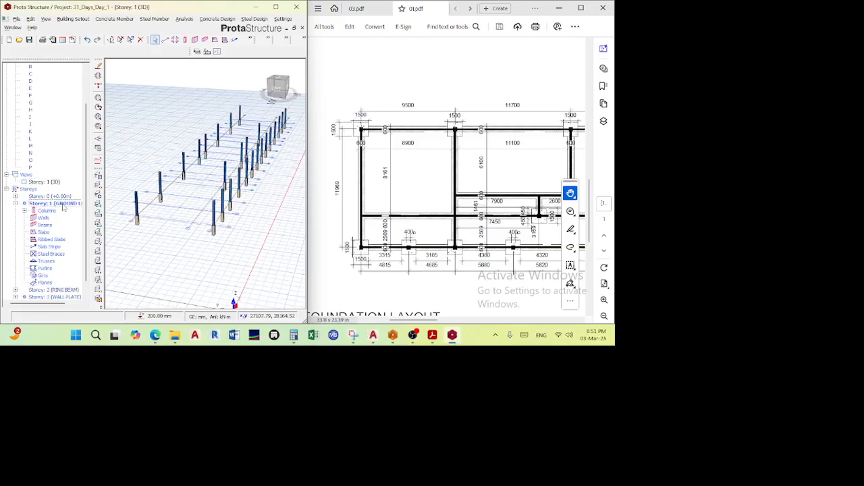
pyautogui.click(52, 182)
pyautogui.rightClick(56, 184)
pyautogui.click(74, 191)
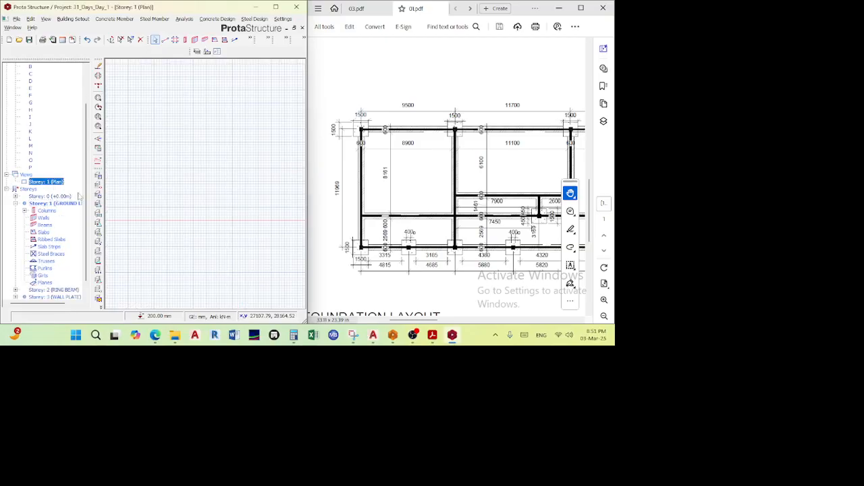
pyautogui.scroll(5, 183, 196)
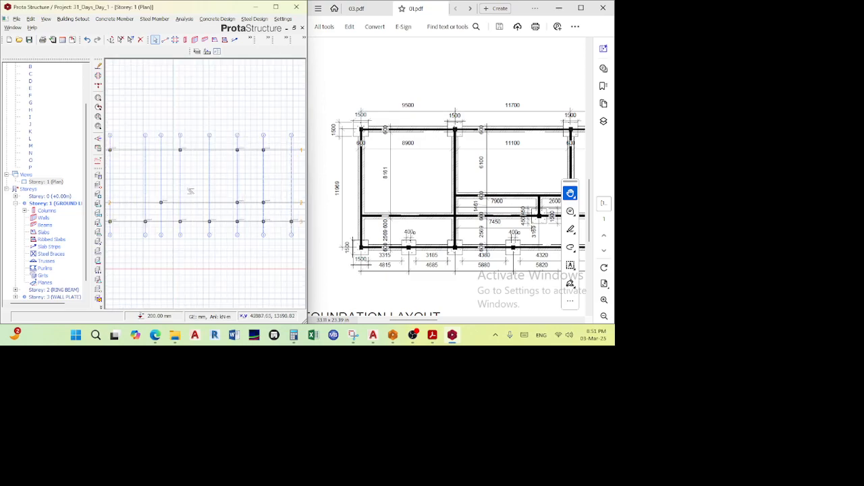
pyautogui.scroll(-1, 64, 253)
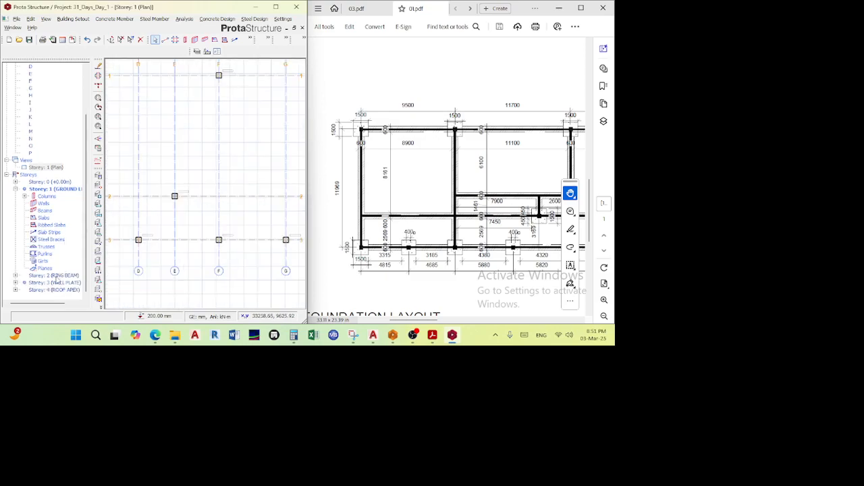
# - Return to the plan of Storey: 3 (WALL PLATE) and look over its complete axis grid
pyautogui.doubleClick(58, 282)
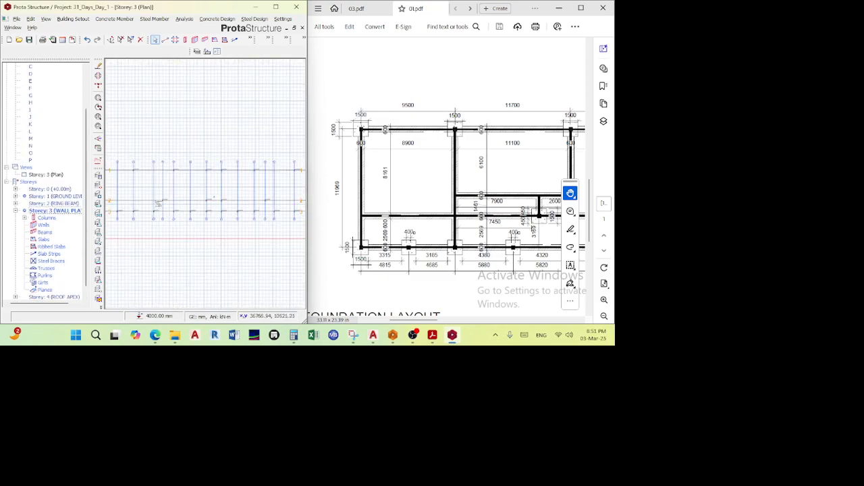
pyautogui.scroll(-1, 163, 202)
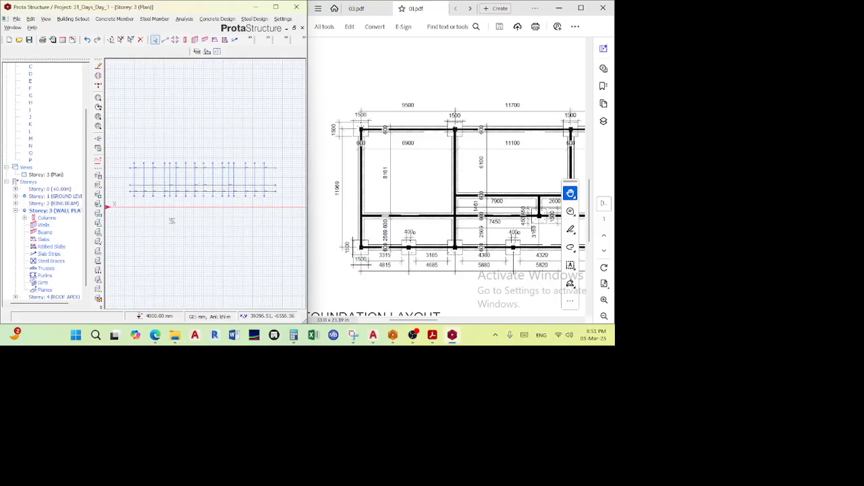
pyautogui.moveTo(171, 221); pyautogui.dragTo(174, 201, button='middle')
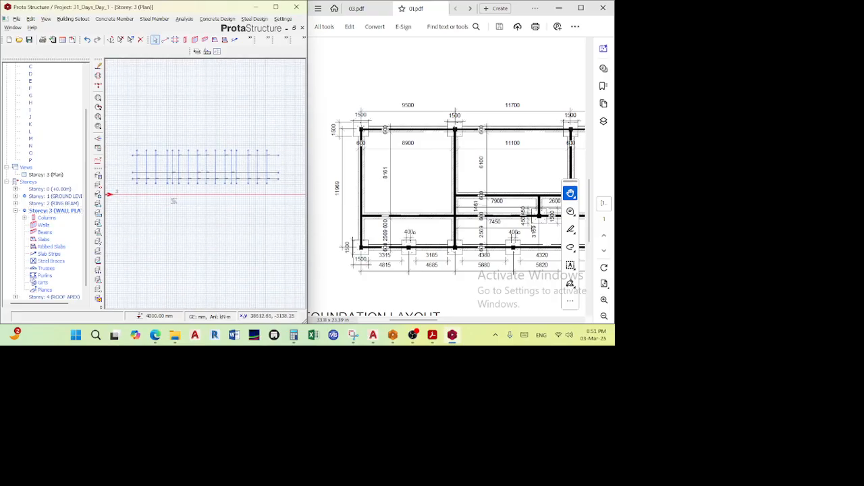
pyautogui.scroll(1, 156, 184)
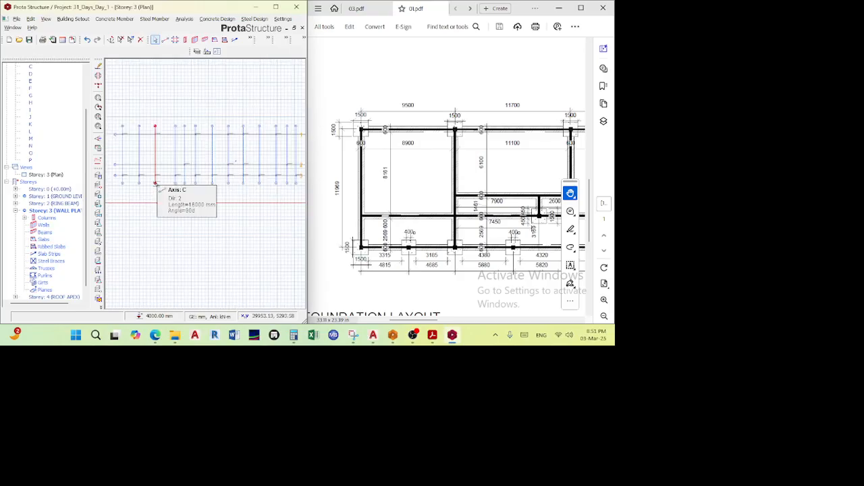
pyautogui.scroll(1, 156, 184)
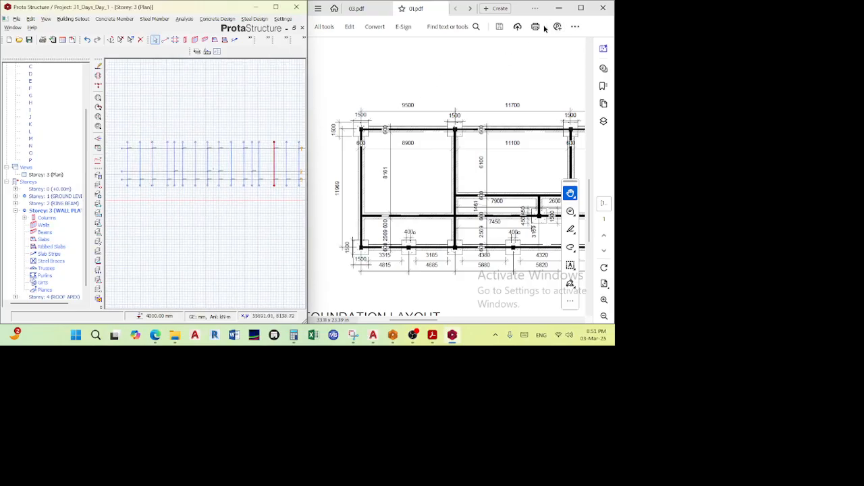
# - Maximize the ProtaStructure window and fit the whole axis grid of Storey: 3 in the plan view
pyautogui.click(276, 7)
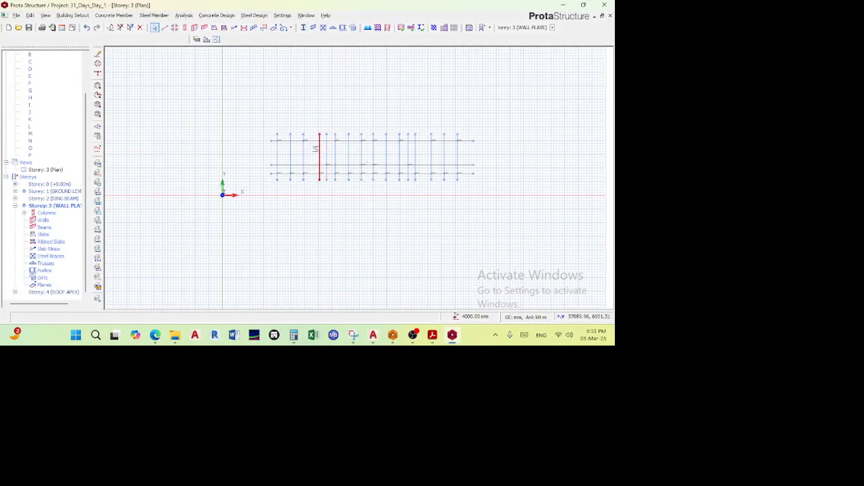
pyautogui.scroll(2, 309, 149)
pyautogui.scroll(-2, 248, 137)
pyautogui.moveTo(267, 145); pyautogui.dragTo(180, 119, button='middle')
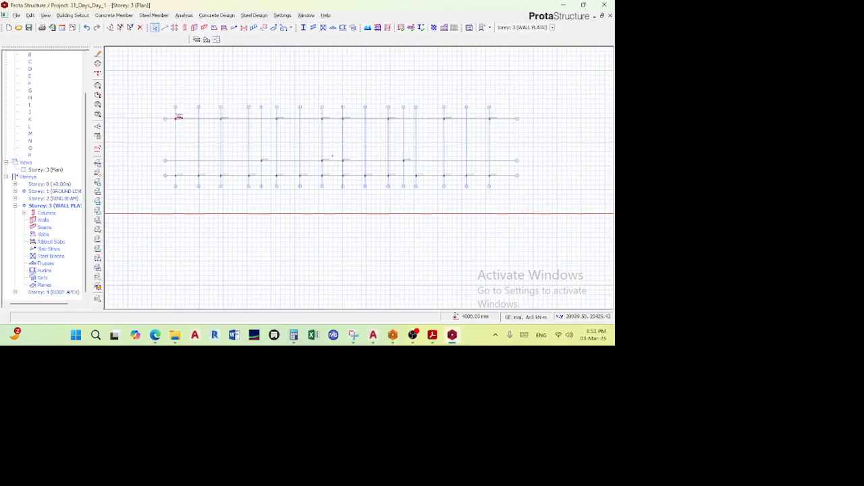
# - Highlight all axes and columns of the Storey: 3 plan together, clear the selection and inspect axes A to J
pyautogui.moveTo(157, 86); pyautogui.dragTo(552, 212)
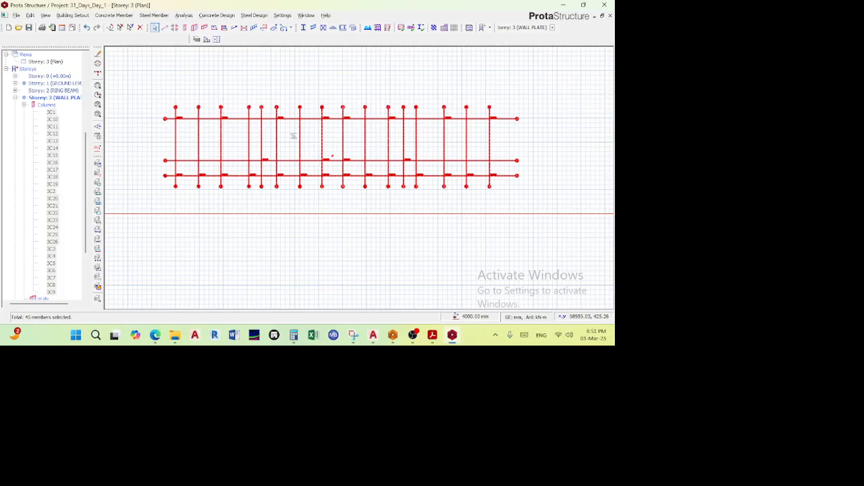
pyautogui.scroll(4, 302, 144)
pyautogui.scroll(-3, 300, 130)
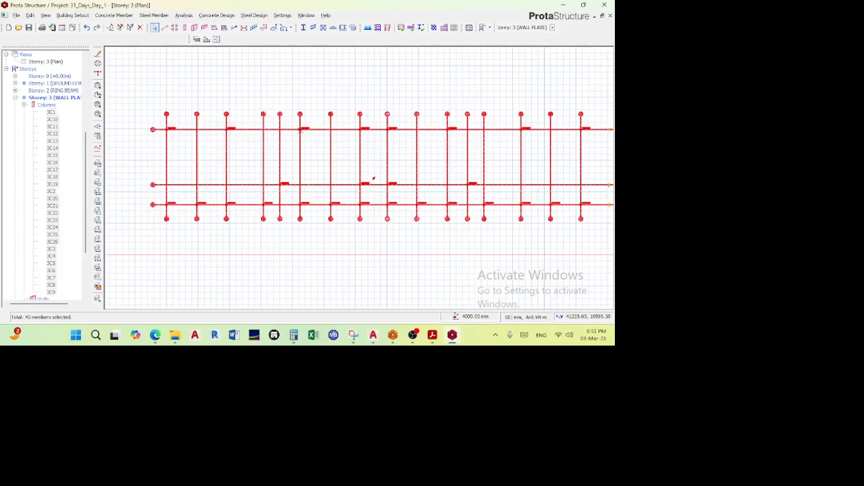
pyautogui.click(302, 128)
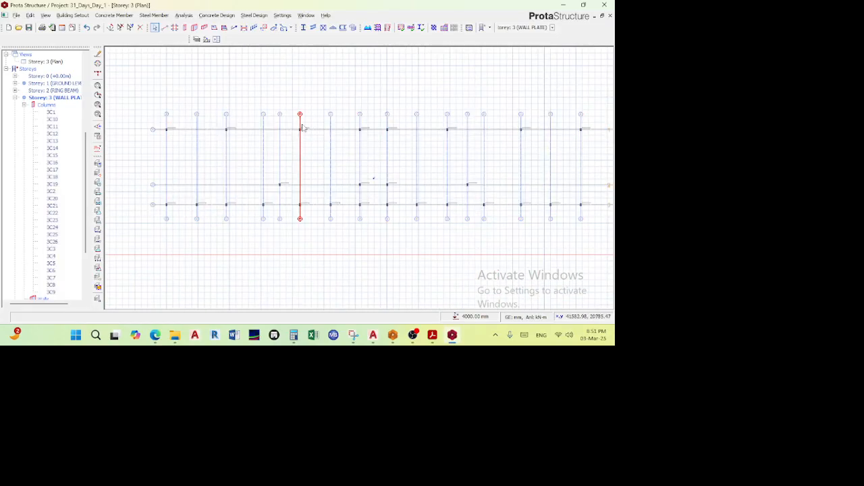
pyautogui.moveTo(279, 128); pyautogui.dragTo(281, 110, button='middle')
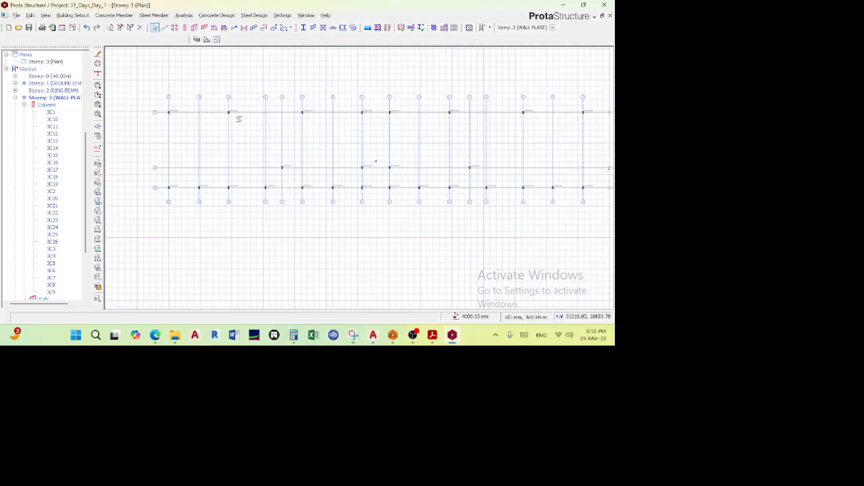
pyautogui.scroll(2, 166, 102)
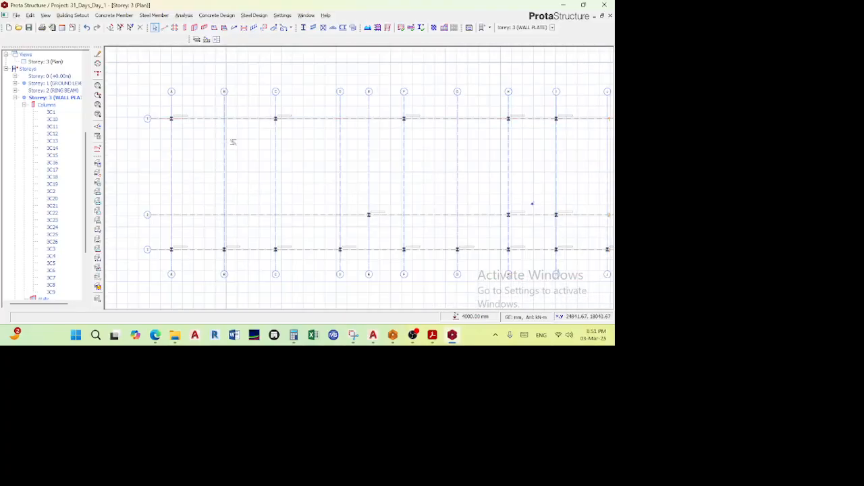
pyautogui.scroll(1, 207, 97)
pyautogui.scroll(-1, 173, 125)
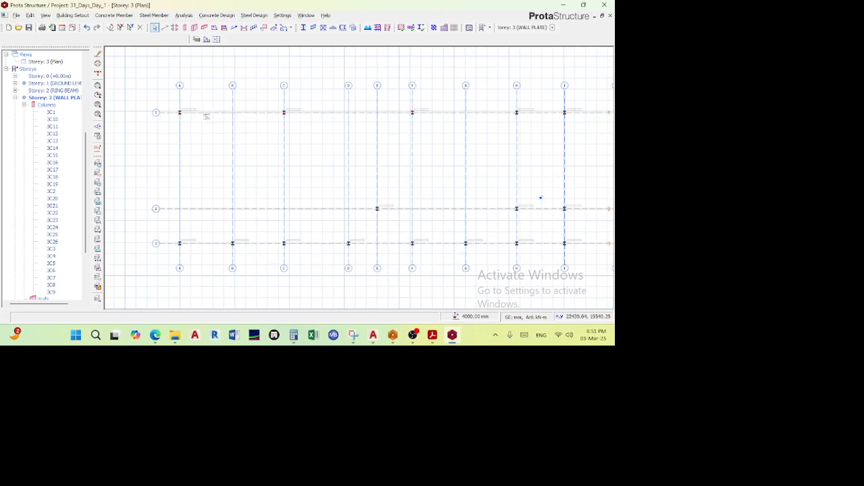
# - Restrict the selection filter to the Column element type only
pyautogui.scroll(-2, 203, 117)
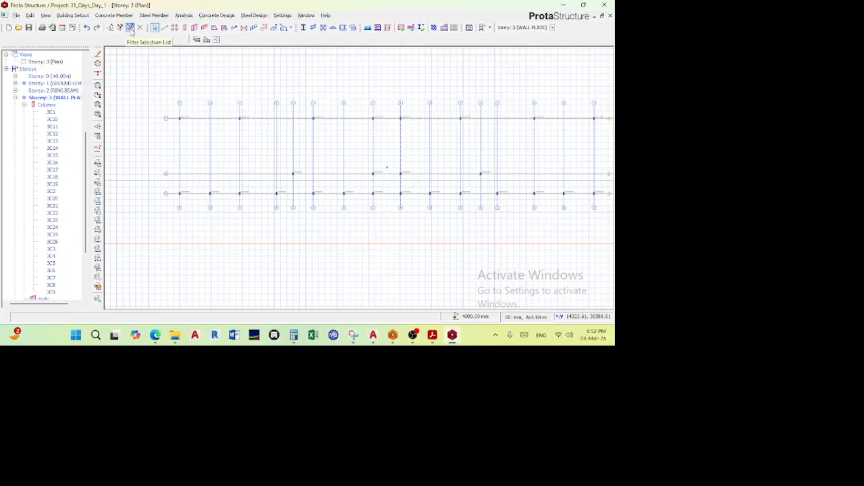
pyautogui.click(130, 28)
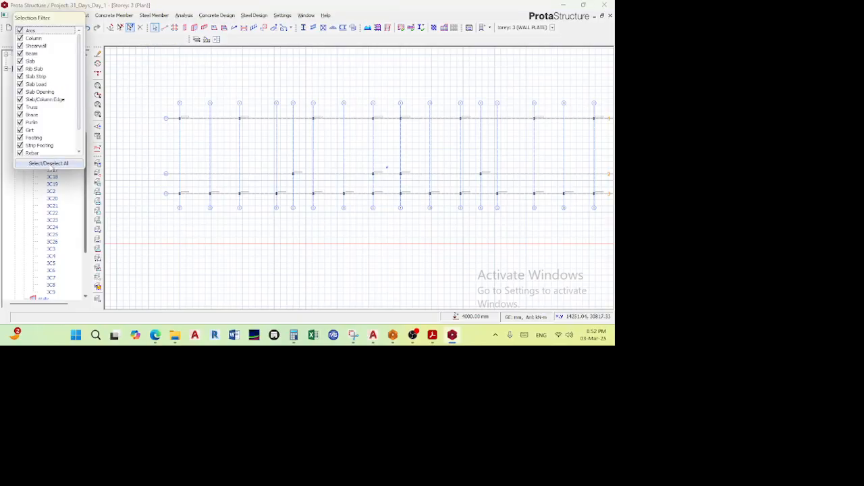
pyautogui.click(49, 164)
pyautogui.click(34, 39)
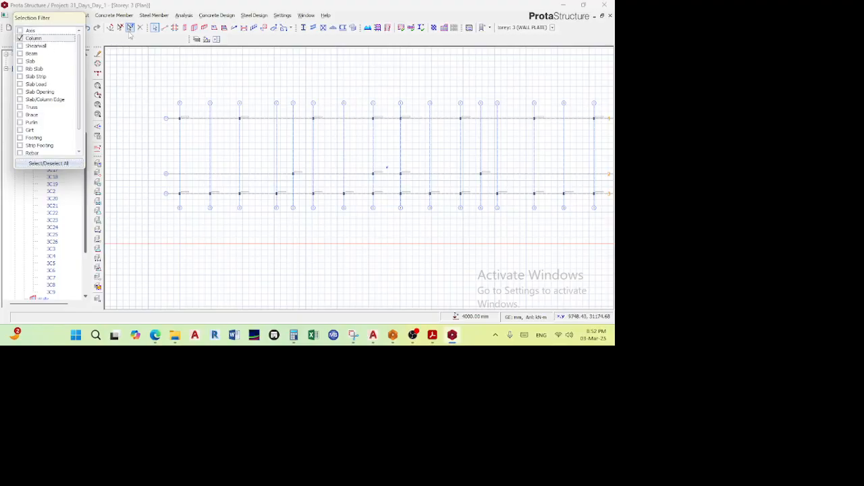
# - Close the selection filter and try to window-select only the columns in the Storey: 3 plan
pyautogui.click(129, 28)
pyautogui.moveTo(137, 74); pyautogui.dragTo(472, 233)
pyautogui.scroll(-3, 299, 227)
pyautogui.scroll(3, 297, 189)
pyautogui.moveTo(325, 182); pyautogui.dragTo(360, 154, button='middle')
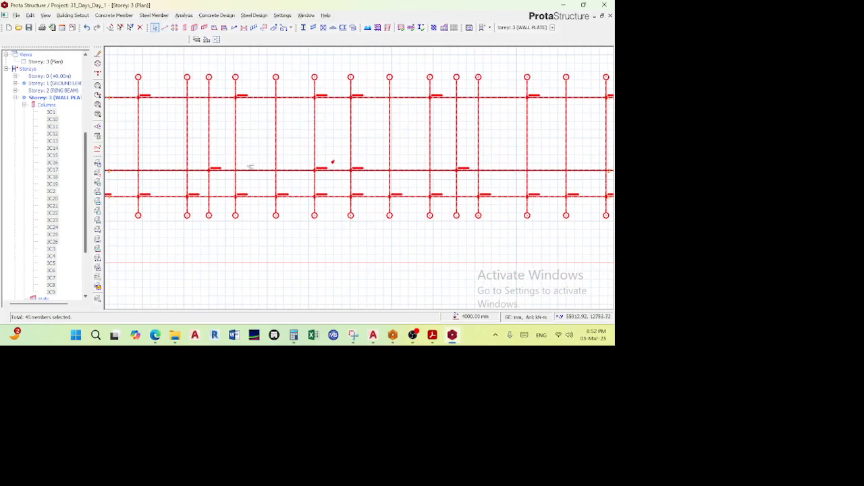
# - Reopen the selection filter, clear all element types and tick Column again
pyautogui.click(130, 28)
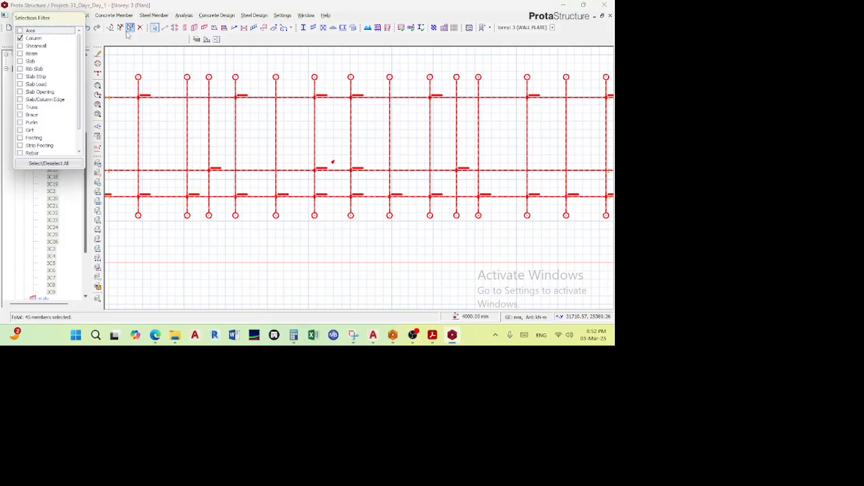
pyautogui.click(46, 164)
pyautogui.click(46, 164)
pyautogui.click(32, 39)
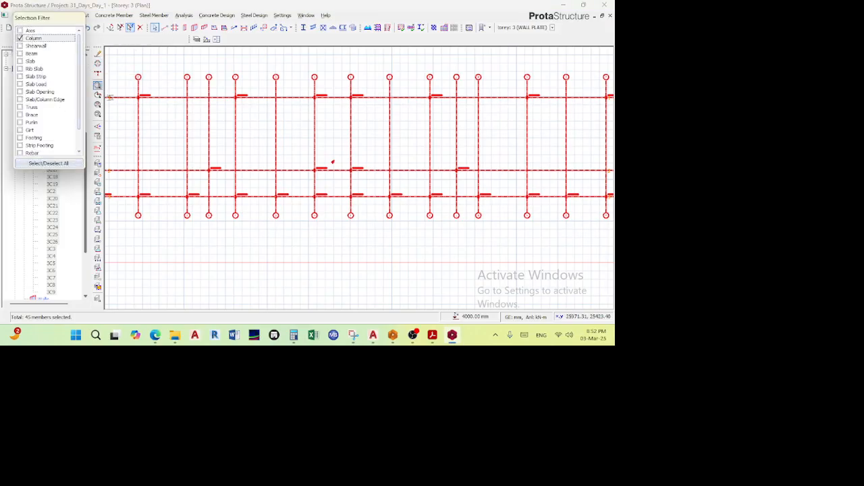
# - Fit the Storey: 3 plan, window-select all of its columns and delete them with only Columns ticked in the element filters
pyautogui.click(98, 85)
pyautogui.click(166, 191)
pyautogui.moveTo(142, 91); pyautogui.dragTo(378, 173)
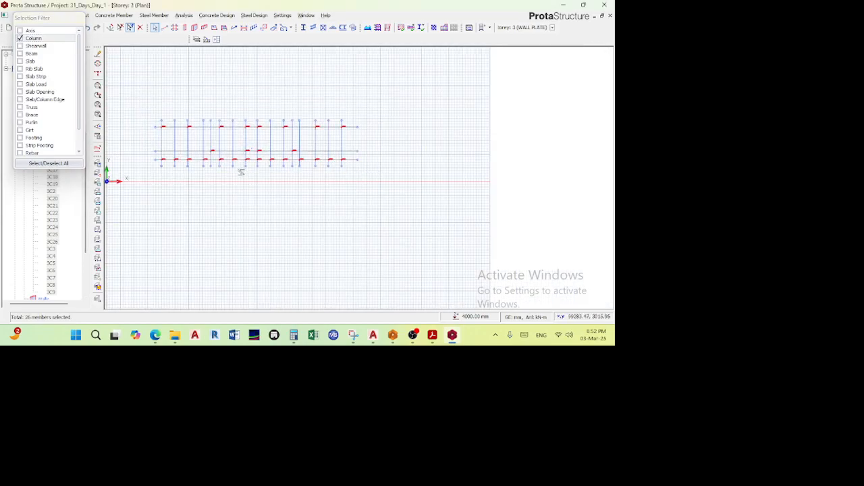
pyautogui.scroll(4, 241, 173)
pyautogui.scroll(3, 194, 156)
pyautogui.scroll(-2, 200, 157)
pyautogui.moveTo(209, 159); pyautogui.dragTo(335, 181, button='middle')
pyautogui.scroll(1, 257, 150)
pyautogui.scroll(-1, 257, 151)
pyautogui.moveTo(257, 151); pyautogui.dragTo(263, 181, button='middle')
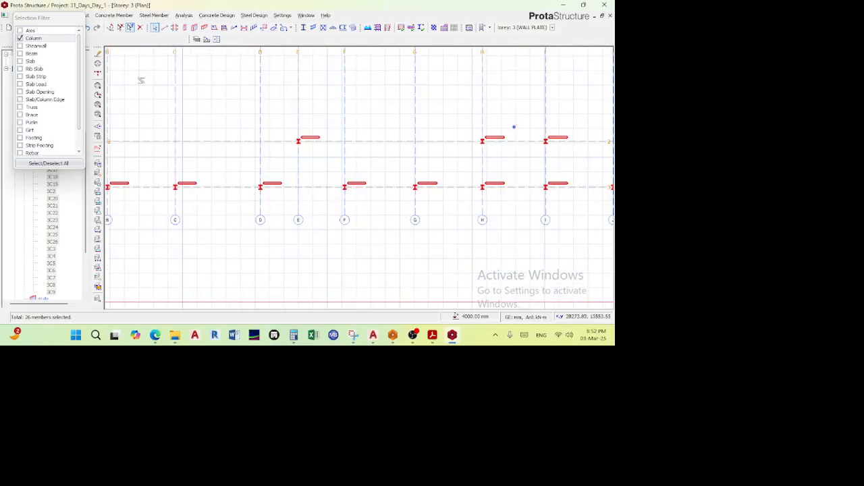
pyautogui.scroll(3, 200, 172)
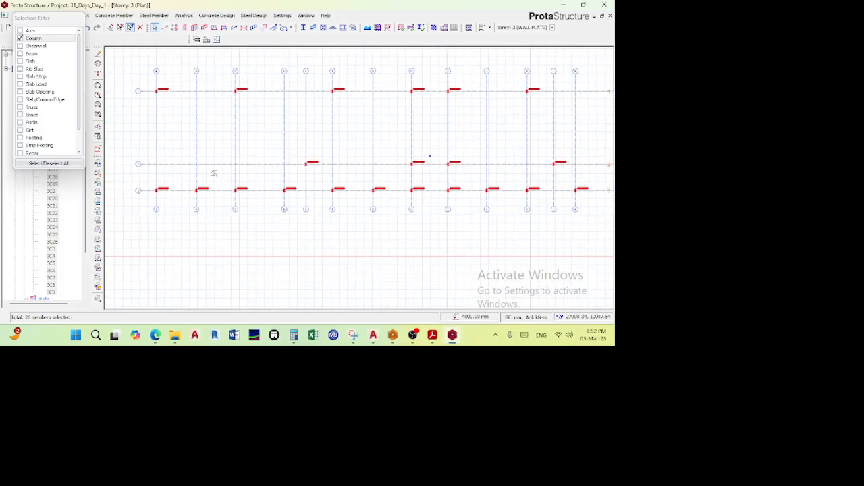
pyautogui.scroll(-4, 203, 186)
pyautogui.scroll(-2, 216, 156)
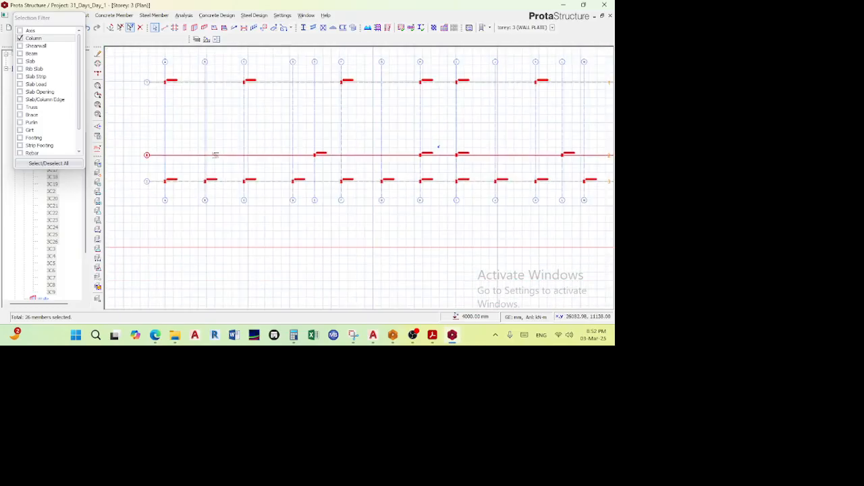
pyautogui.press('Delete')
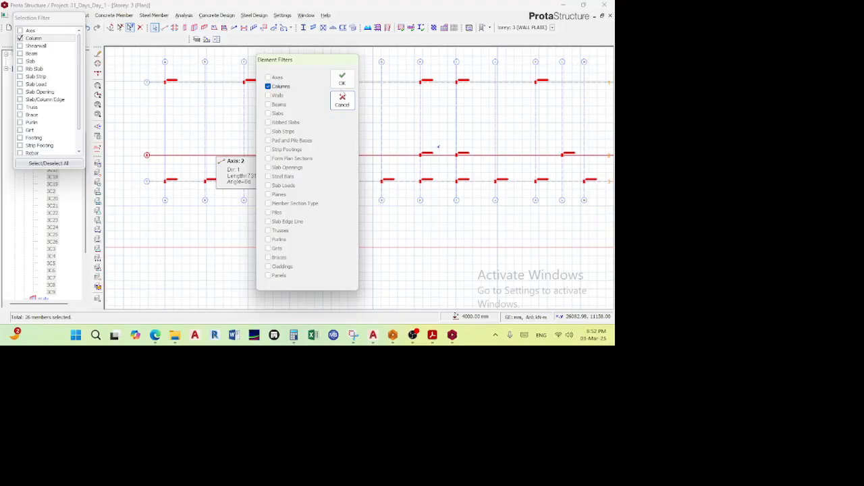
pyautogui.click(342, 79)
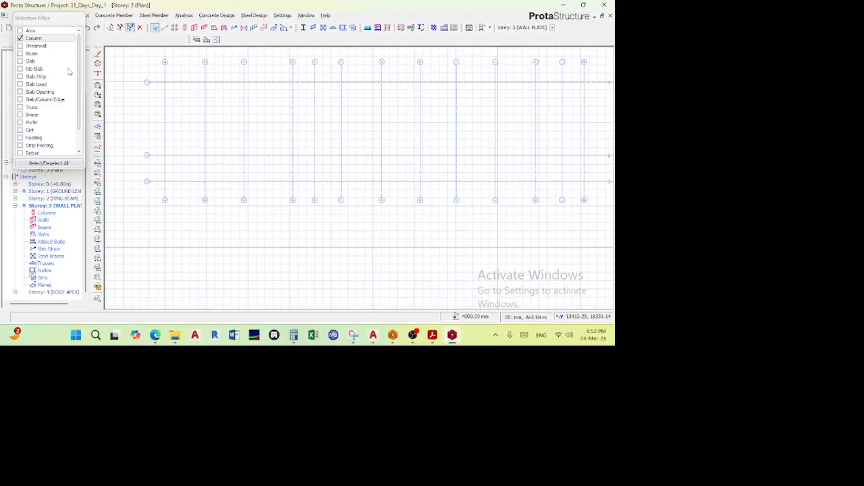
# - Close the selection filter and switch the Storey: 3 plan to a 3D view showing the remaining columns
pyautogui.click(133, 29)
pyautogui.scroll(2, 58, 133)
pyautogui.scroll(-1, 51, 203)
pyautogui.click(53, 193)
pyautogui.scroll(1, 54, 195)
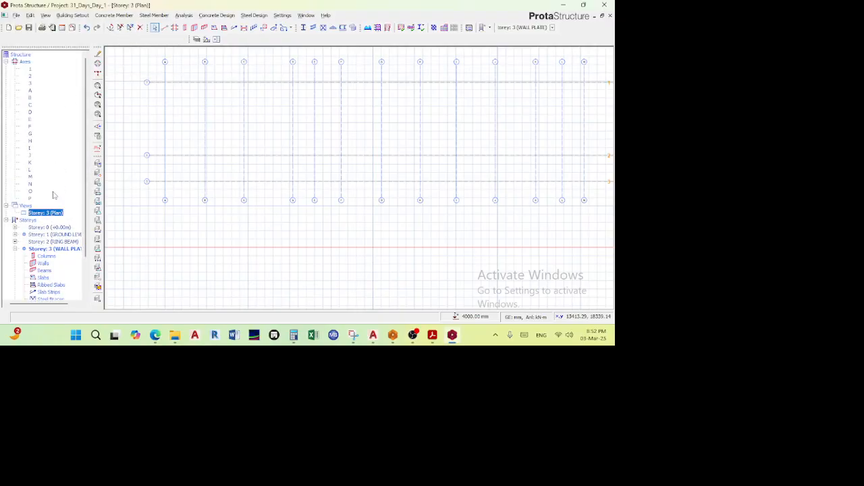
pyautogui.rightClick(54, 215)
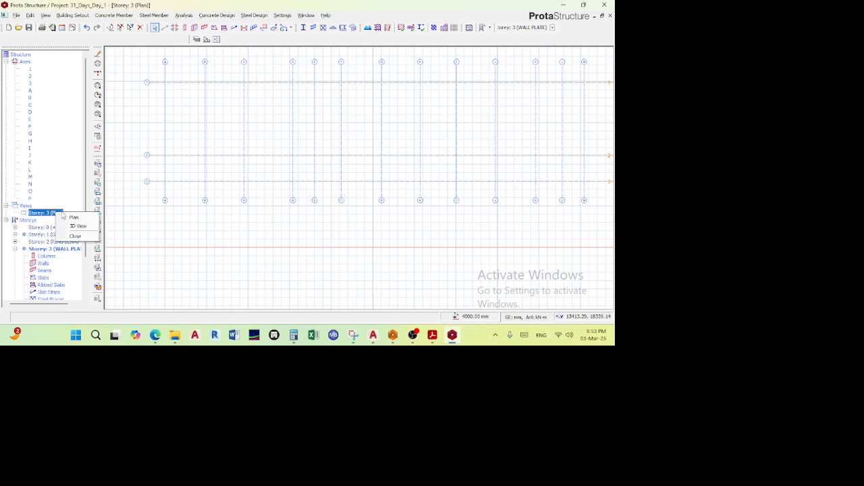
pyautogui.click(73, 226)
pyautogui.moveTo(252, 179)
pyautogui.mouseDown(button='middle')
pyautogui.moveTo(279, 179)
pyautogui.moveTo(294, 165)
pyautogui.moveTo(290, 182)
pyautogui.moveTo(308, 162)
pyautogui.moveTo(296, 179)
pyautogui.mouseUp(button='middle')
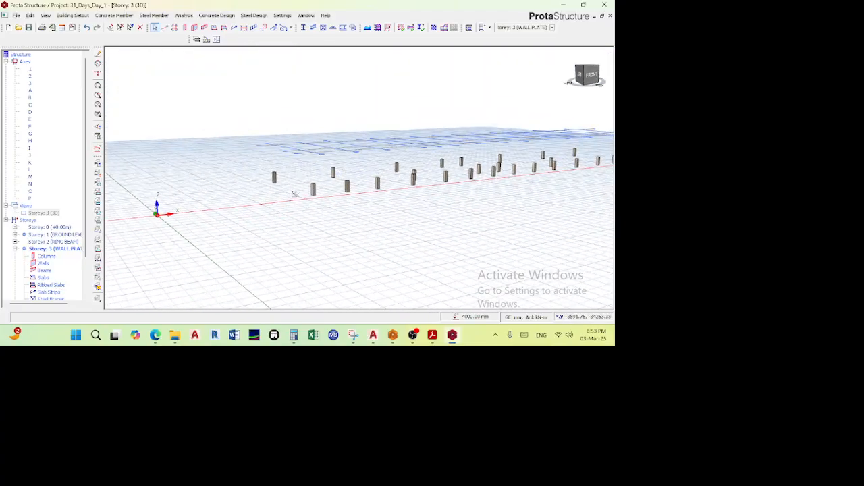
pyautogui.moveTo(296, 195); pyautogui.dragTo(300, 209, button='middle')
# - Switch to Edge, check the Teams meeting and the Combine PDF site's recent downloads, and return to ProtaStructure
pyautogui.moveTo(155, 335)
pyautogui.click(128, 284)
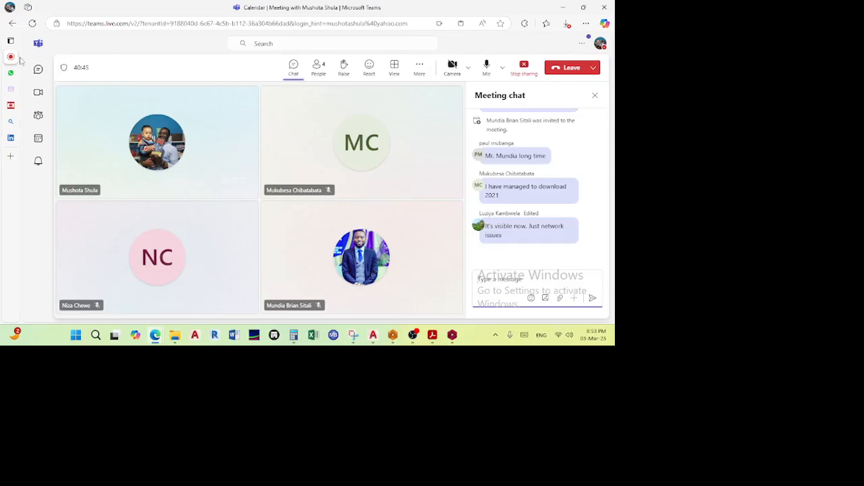
pyautogui.moveTo(18, 60)
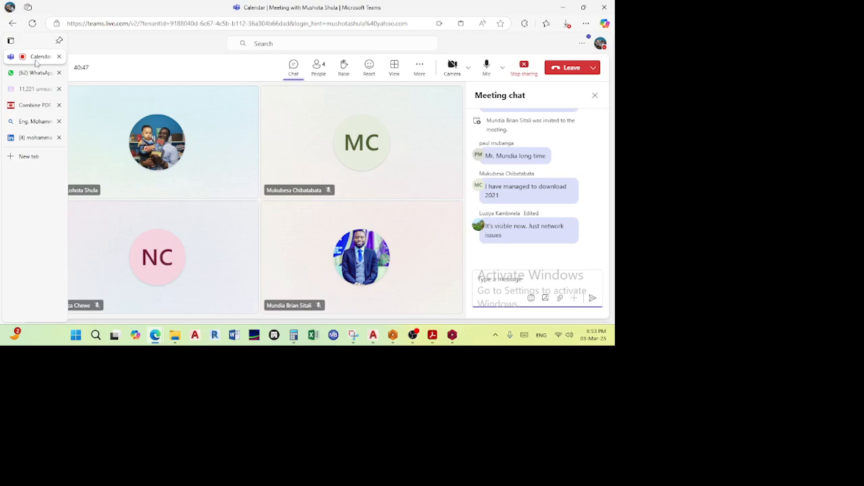
pyautogui.click(34, 105)
pyautogui.scroll(3, 277, 152)
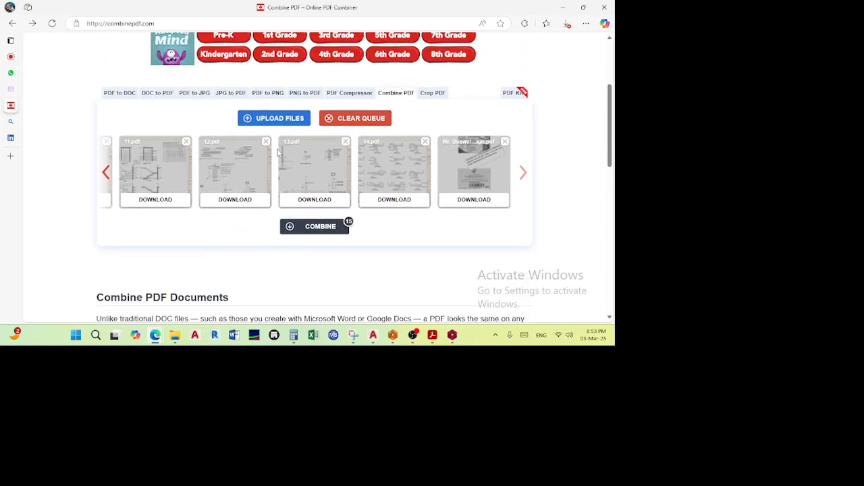
pyautogui.scroll(3, 277, 152)
pyautogui.click(566, 23)
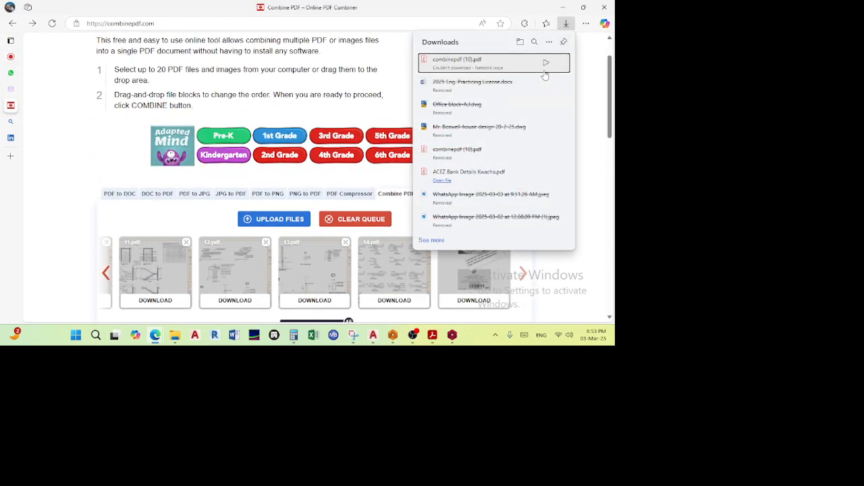
pyautogui.click(584, 7)
pyautogui.click(404, 128)
# - Examine the remaining lower-storey columns in 3D against the axis grid around axes 1 to 3 and A
pyautogui.scroll(3, 287, 176)
pyautogui.scroll(1, 275, 169)
pyautogui.scroll(1, 275, 168)
pyautogui.moveTo(276, 168); pyautogui.dragTo(205, 172, button='middle')
pyautogui.scroll(-2, 268, 185)
pyautogui.scroll(1, 203, 172)
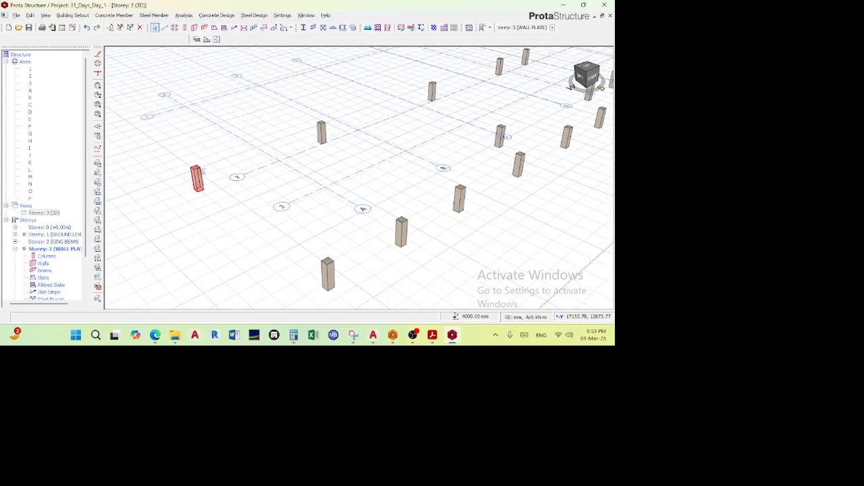
pyautogui.moveTo(203, 172)
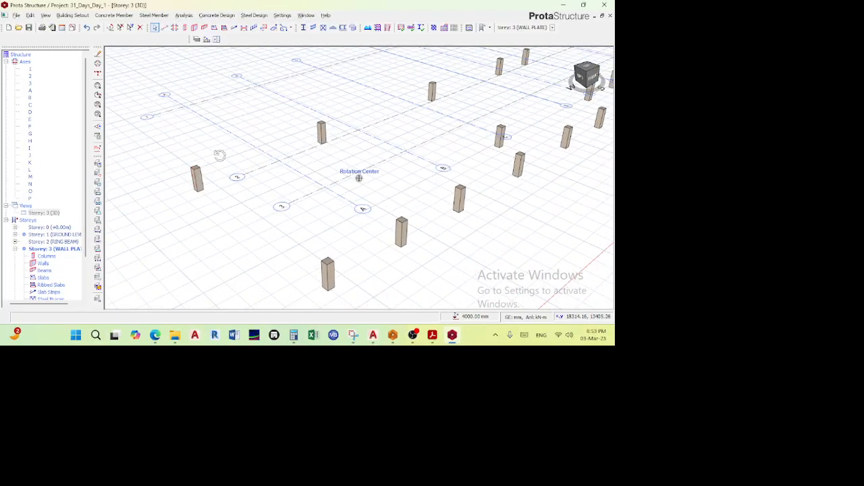
pyautogui.rightClick(214, 159)
pyautogui.click(210, 156)
pyautogui.moveTo(211, 150); pyautogui.dragTo(216, 139, button='right')
pyautogui.click(307, 215)
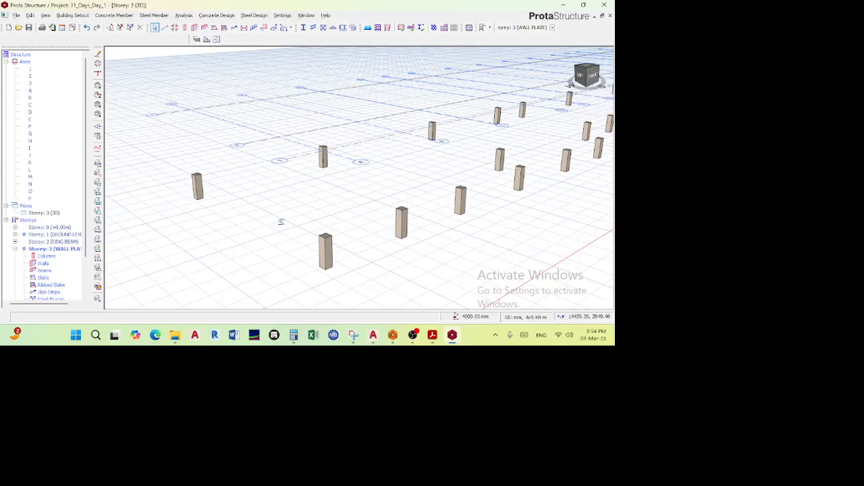
# - Switch to the Teams meeting in Edge to check its participants and chat, and return to ProtaStructure
pyautogui.moveTo(156, 340)
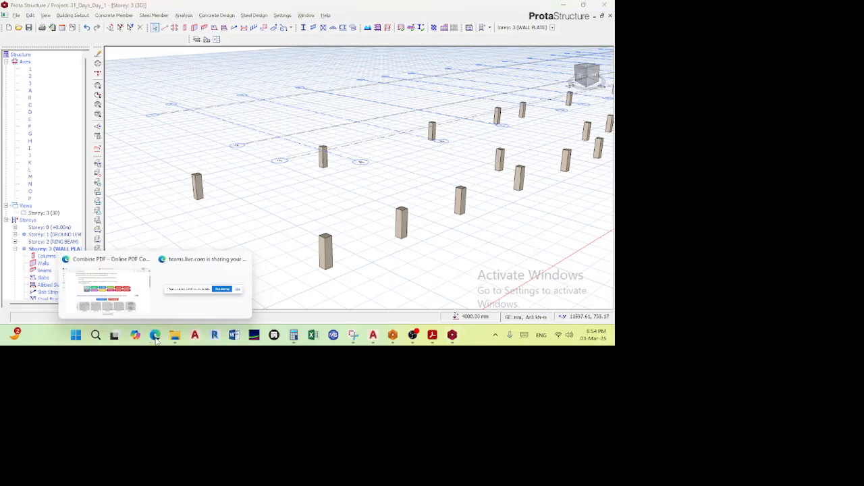
pyautogui.moveTo(141, 299)
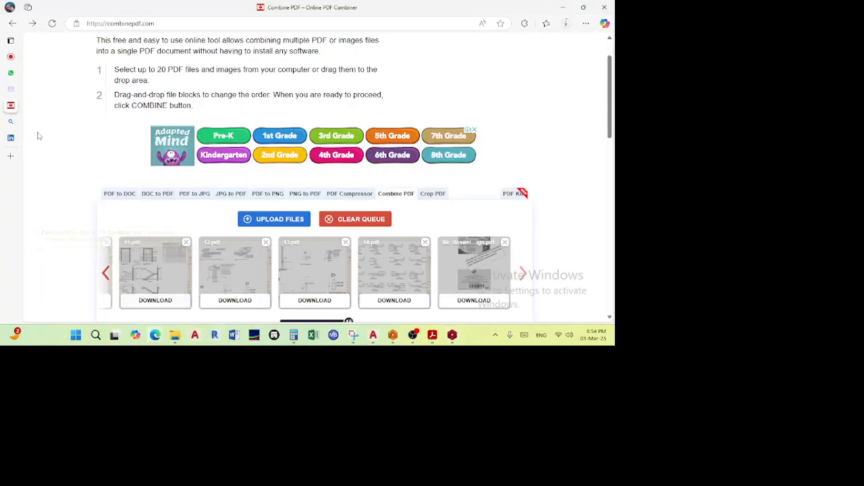
pyautogui.click(18, 57)
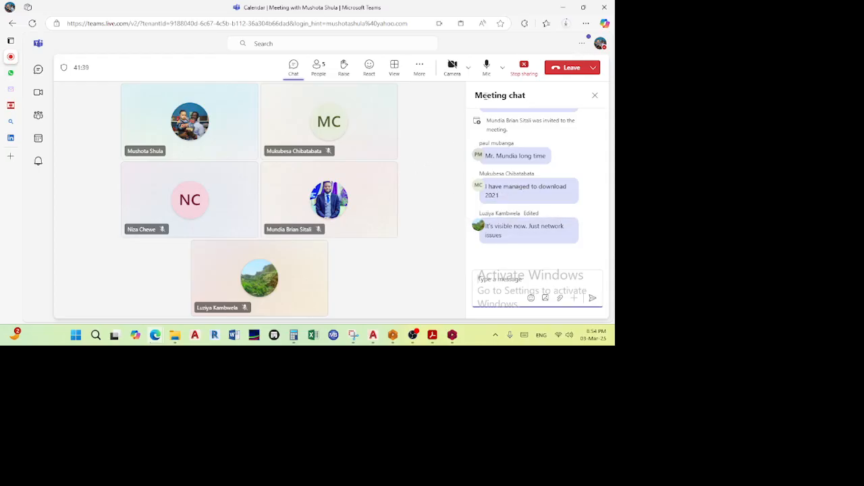
pyautogui.click(565, 7)
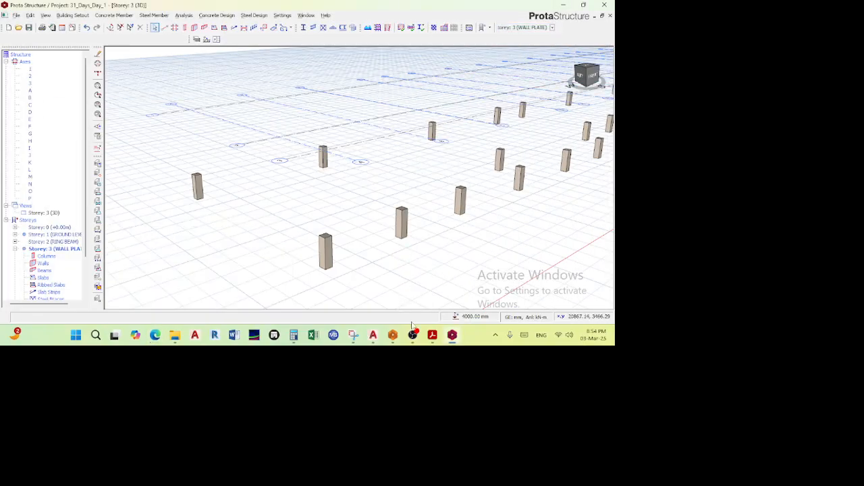
# - Open 03.pdf from the 01. PDFs folder in Acrobat, maximize the window and close the All tools pane
pyautogui.moveTo(433, 338)
pyautogui.click(421, 296)
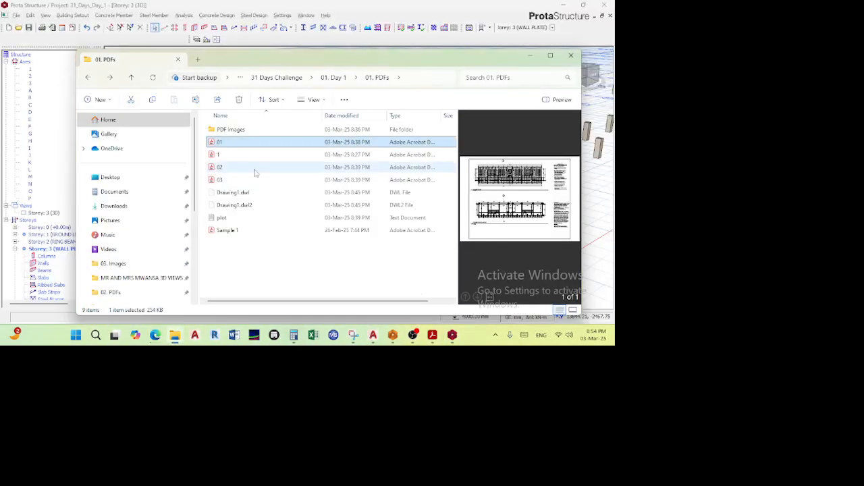
pyautogui.click(235, 180)
pyautogui.doubleClick(234, 181)
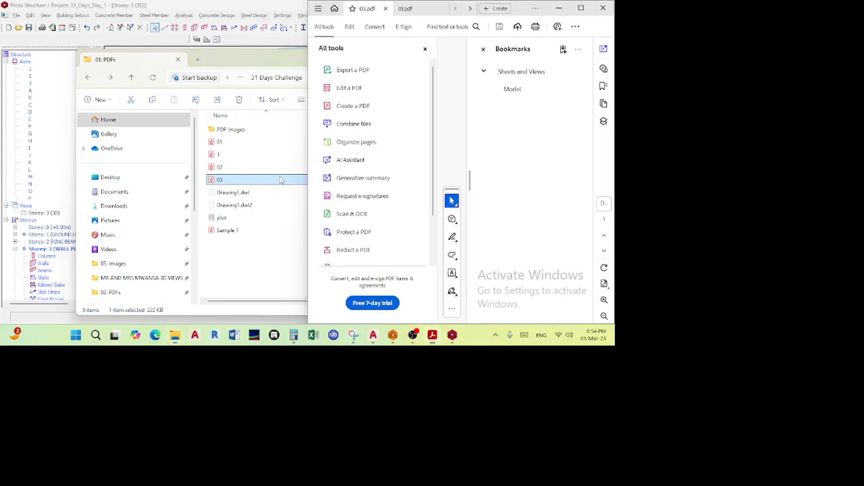
pyautogui.click(581, 9)
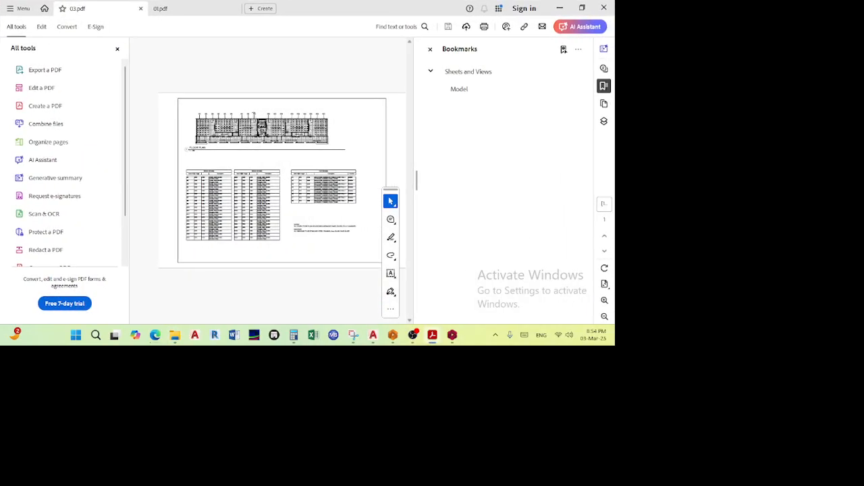
pyautogui.click(118, 49)
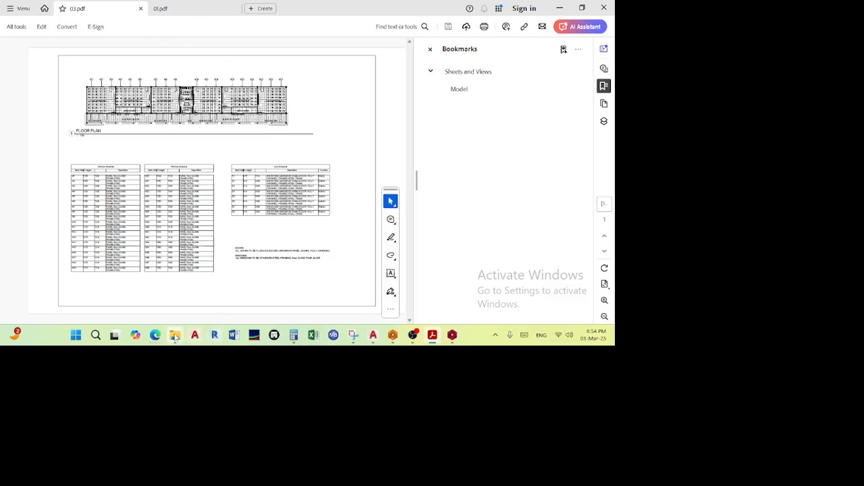
# - Open 02.pdf from the 01. PDFs folder and hide its All tools pane
pyautogui.moveTo(175, 335)
pyautogui.click(391, 293)
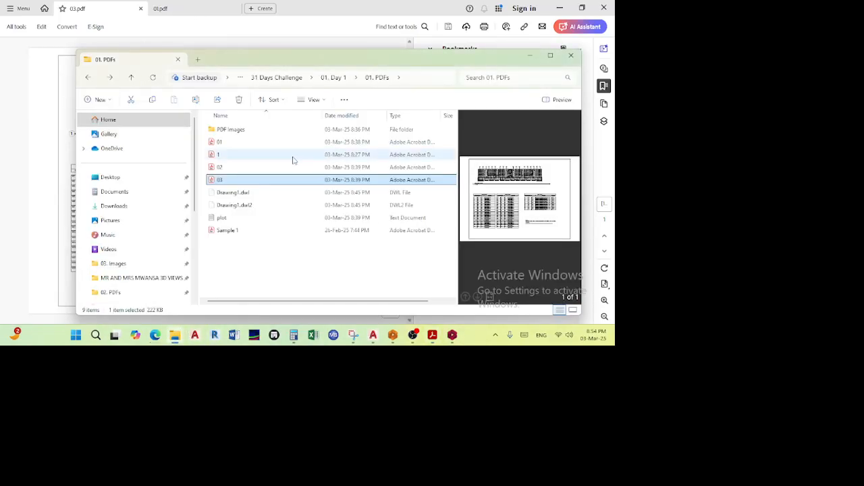
pyautogui.click(264, 167)
pyautogui.doubleClick(265, 169)
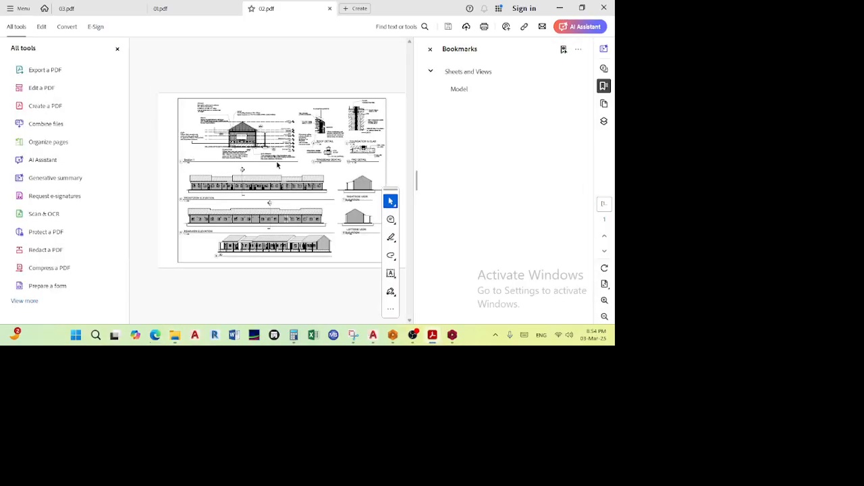
pyautogui.click(117, 49)
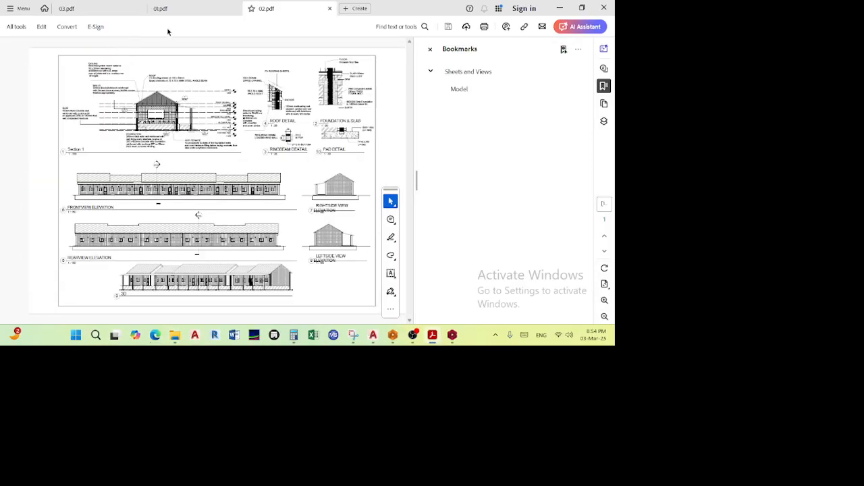
# - Arrange the open drawings in the order 01.pdf, 02.pdf, 03.pdf
pyautogui.click(185, 8)
pyautogui.moveTo(136, 12); pyautogui.dragTo(181, 9)
pyautogui.moveTo(270, 10); pyautogui.dragTo(223, 13)
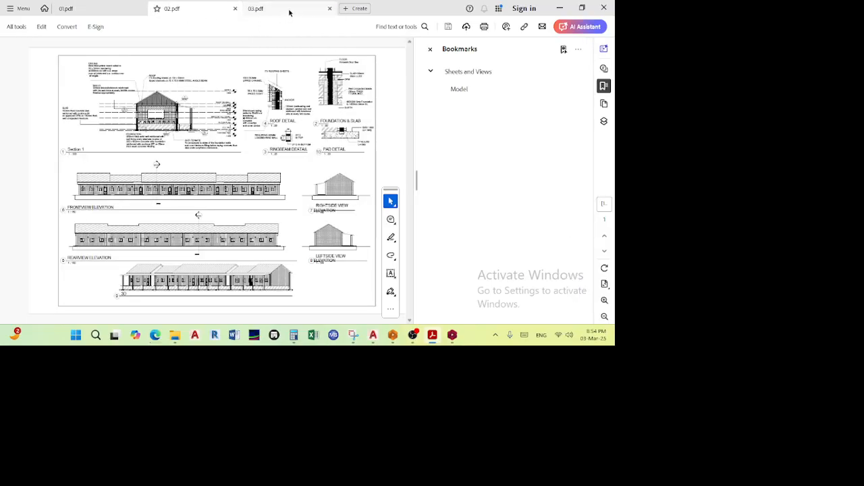
# - Close the bookmarks pane of 02.pdf and enlarge Section 1 to examine its storey level marks
pyautogui.click(430, 49)
pyautogui.keyDown('ctrl'); pyautogui.scroll(4, 247, 89); pyautogui.keyUp('ctrl')
pyautogui.keyDown('ctrl'); pyautogui.scroll(3, 246, 88); pyautogui.keyUp('ctrl')
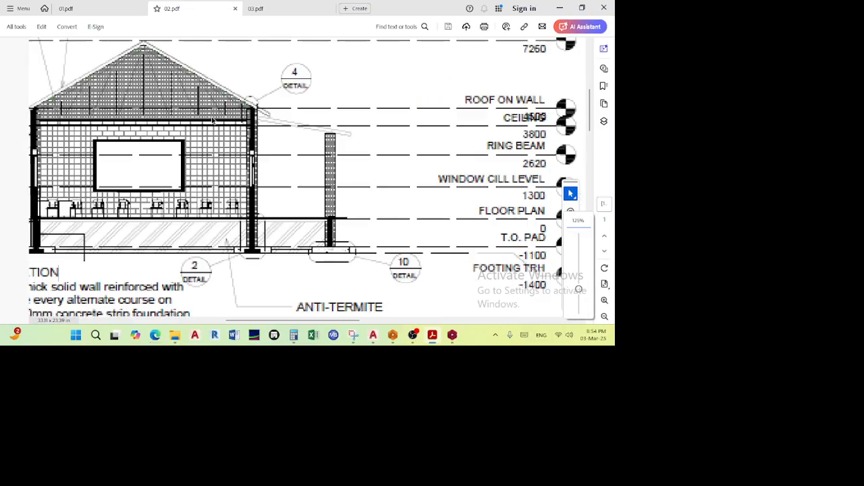
# - Switch to the Hand tool and examine the level marks beside Section 1, from Roof on Wall down to Footing TRH
pyautogui.rightClick(390, 108)
pyautogui.click(455, 76)
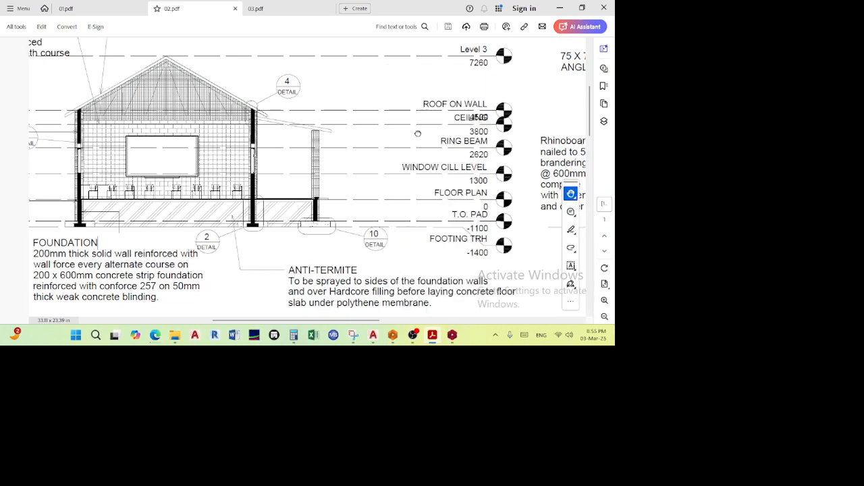
pyautogui.moveTo(418, 134); pyautogui.dragTo(376, 115)
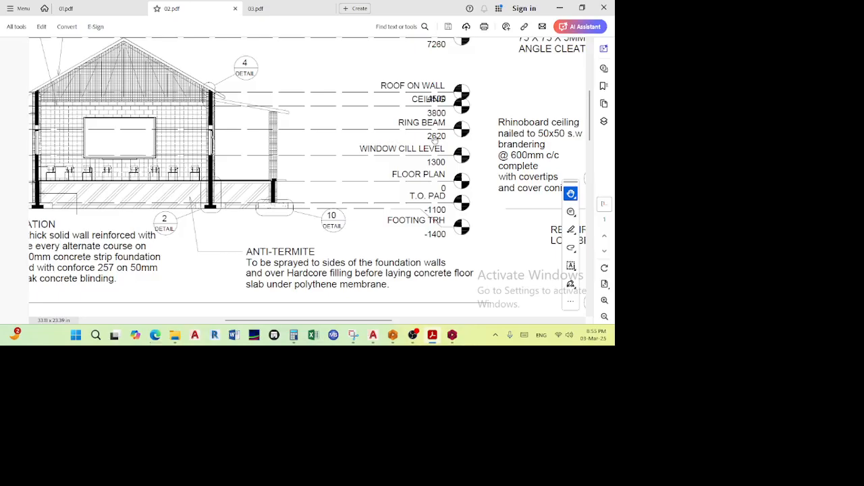
pyautogui.keyDown('ctrl'); pyautogui.scroll(2, 436, 106); pyautogui.keyUp('ctrl')
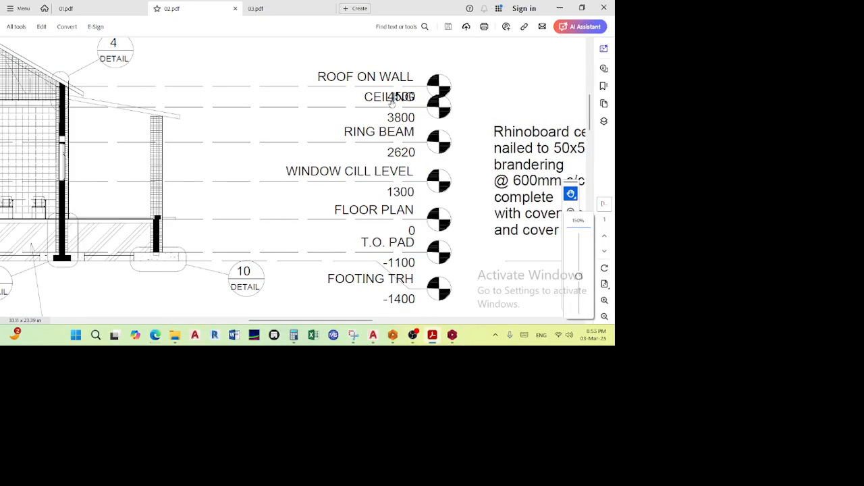
pyautogui.keyDown('ctrl'); pyautogui.scroll(2, 394, 101); pyautogui.keyUp('ctrl')
pyautogui.keyDown('ctrl'); pyautogui.scroll(-2, 406, 106); pyautogui.keyUp('ctrl')
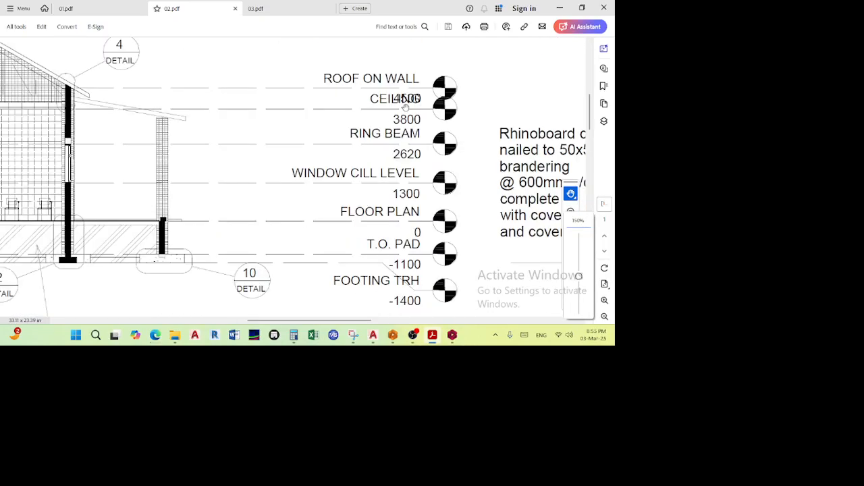
pyautogui.keyDown('ctrl'); pyautogui.scroll(-3, 404, 101); pyautogui.keyUp('ctrl')
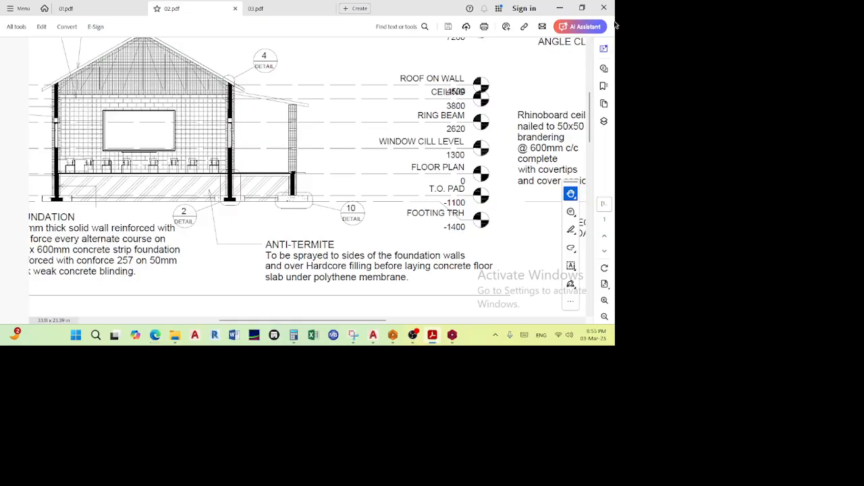
# - Minimize Acrobat and the file window, and review the storey heights and levels in ProtaStructure's Edit Storey table
pyautogui.click(560, 7)
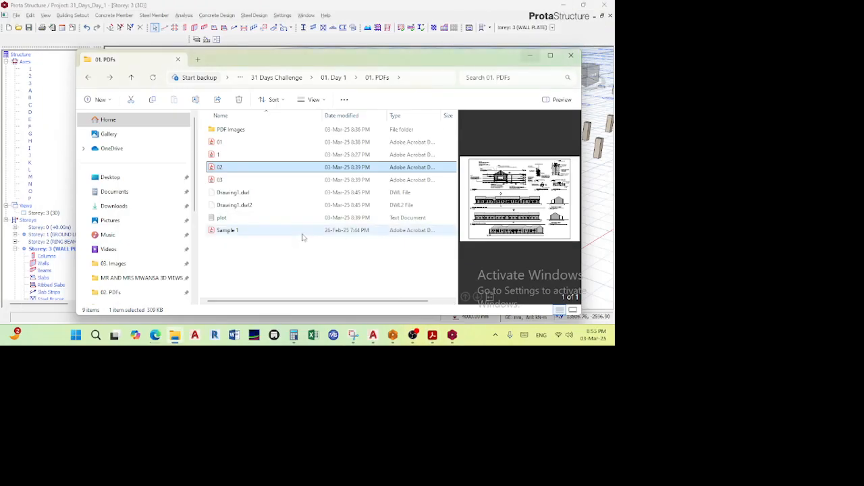
pyautogui.click(530, 55)
pyautogui.scroll(-1, 29, 261)
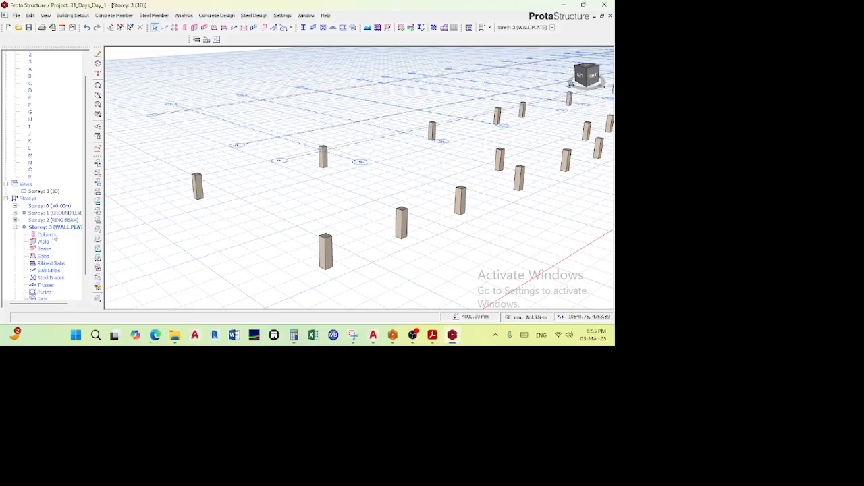
pyautogui.click(77, 15)
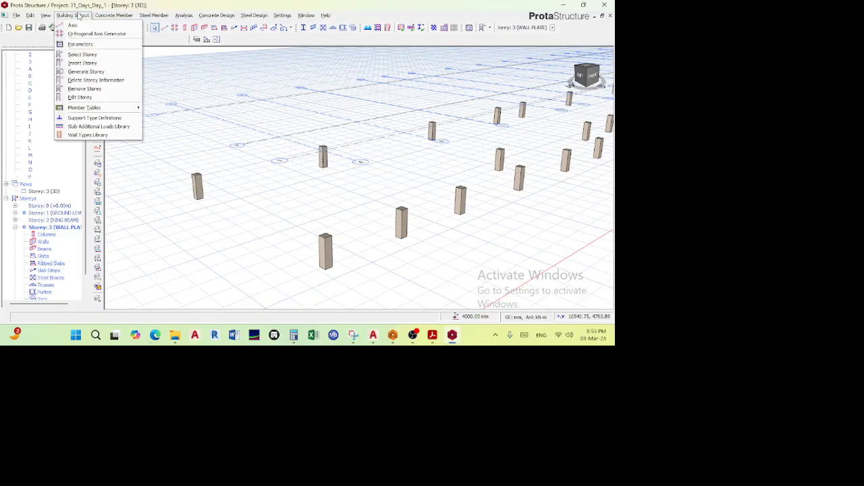
pyautogui.click(80, 96)
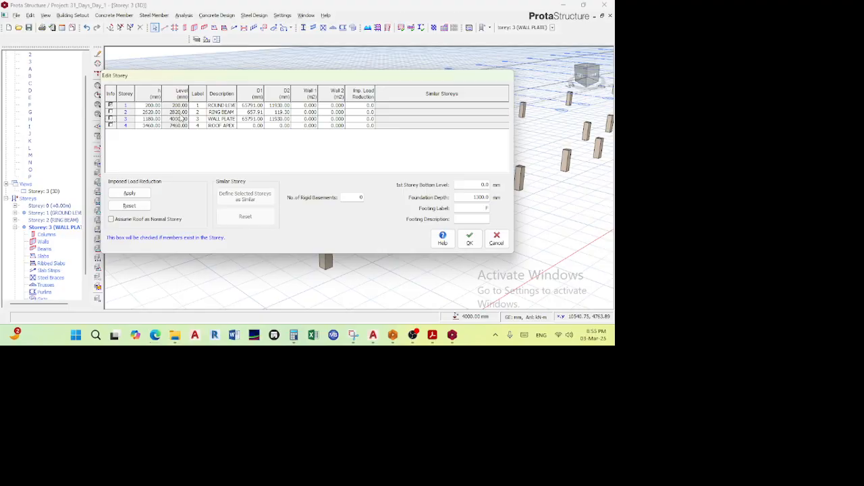
pyautogui.click(469, 238)
pyautogui.click(342, 196)
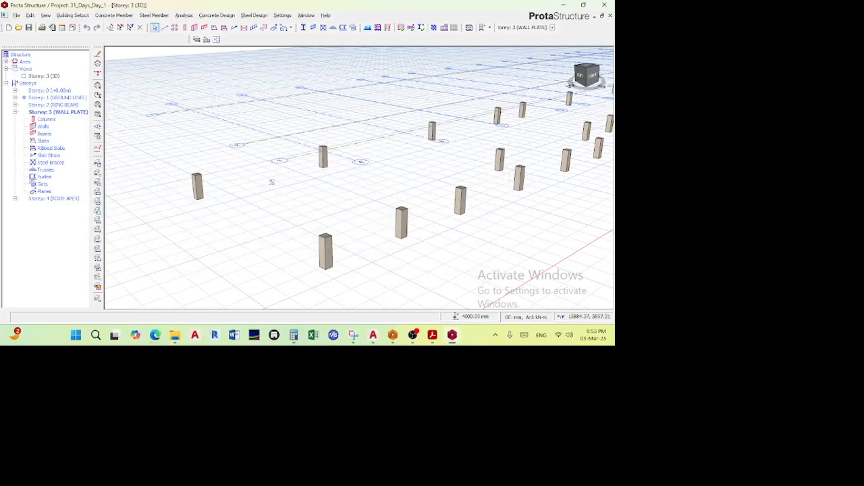
# - Add a plan view of Storey 3 and tile it vertically beside the 3D view, showing axes A to D
pyautogui.doubleClick(70, 113)
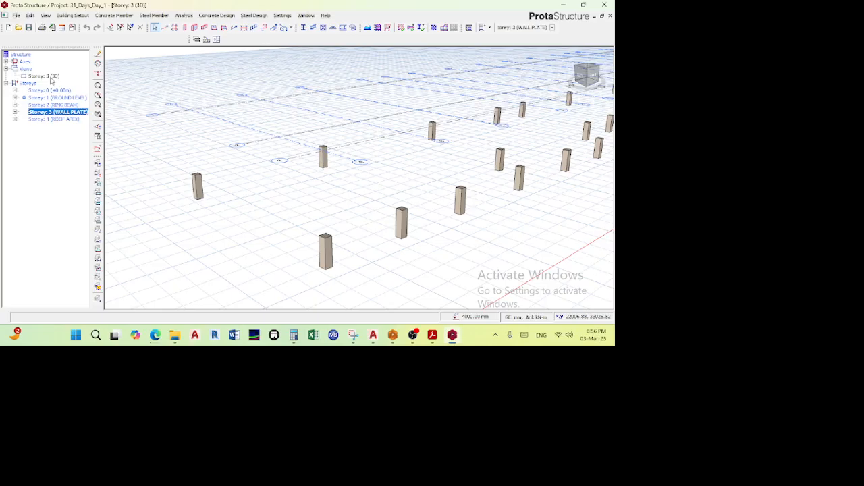
pyautogui.rightClick(26, 68)
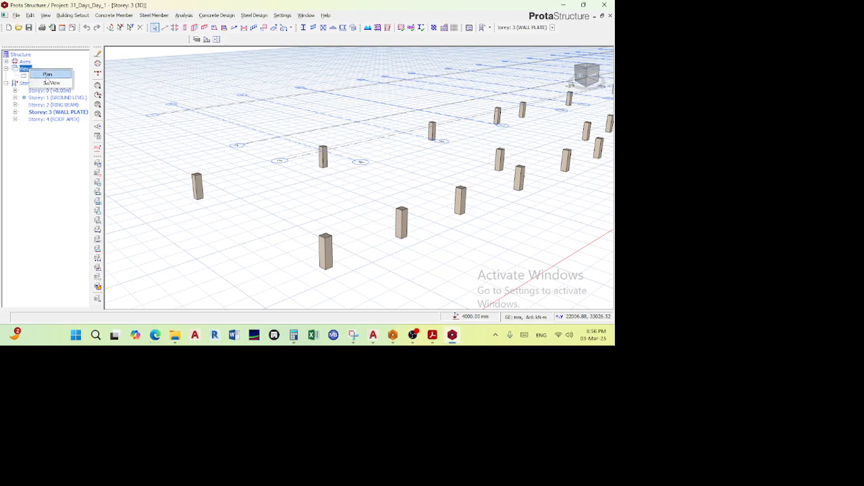
pyautogui.click(49, 75)
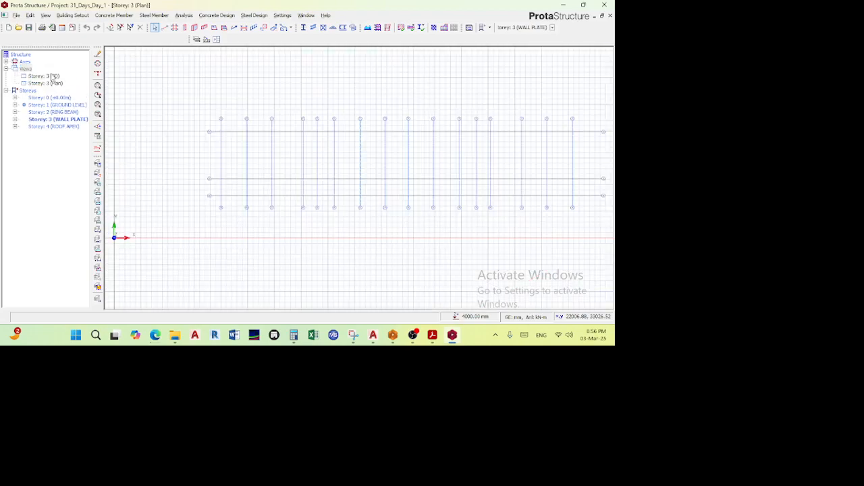
pyautogui.click(307, 15)
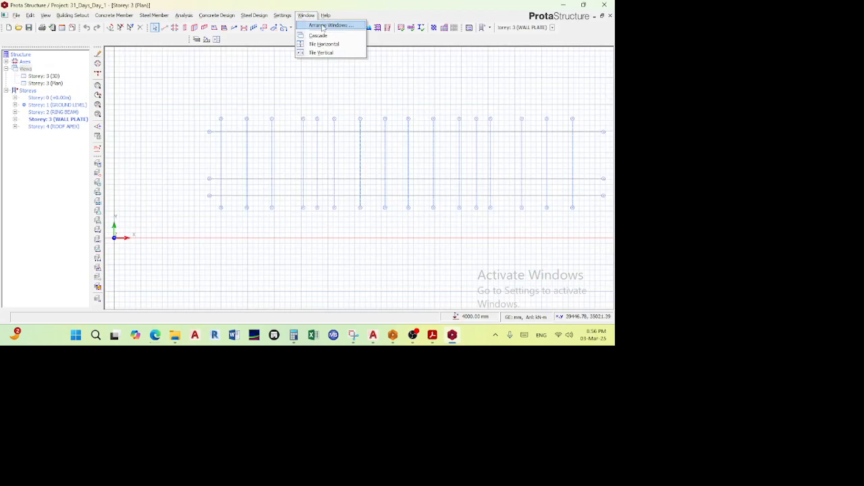
pyautogui.click(329, 52)
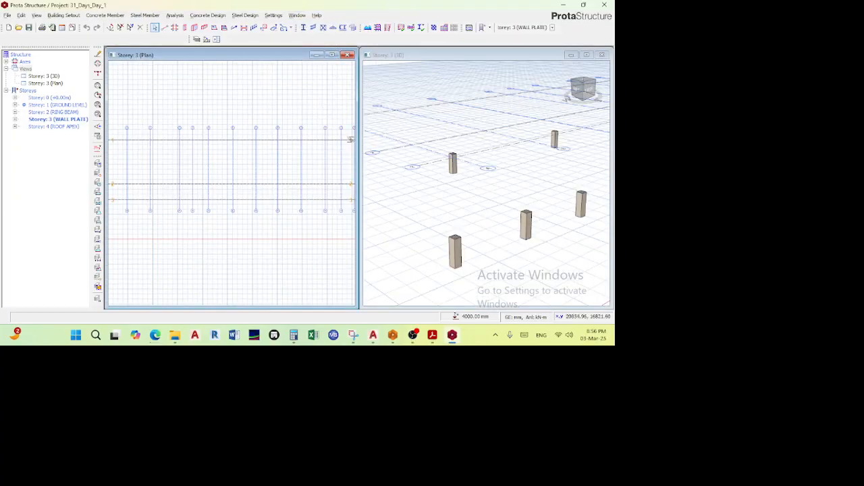
pyautogui.scroll(-3, 458, 171)
pyautogui.moveTo(459, 175)
pyautogui.mouseDown(button='middle')
pyautogui.moveTo(471, 144)
pyautogui.moveTo(467, 153)
pyautogui.moveTo(477, 162)
pyautogui.mouseUp(button='middle')
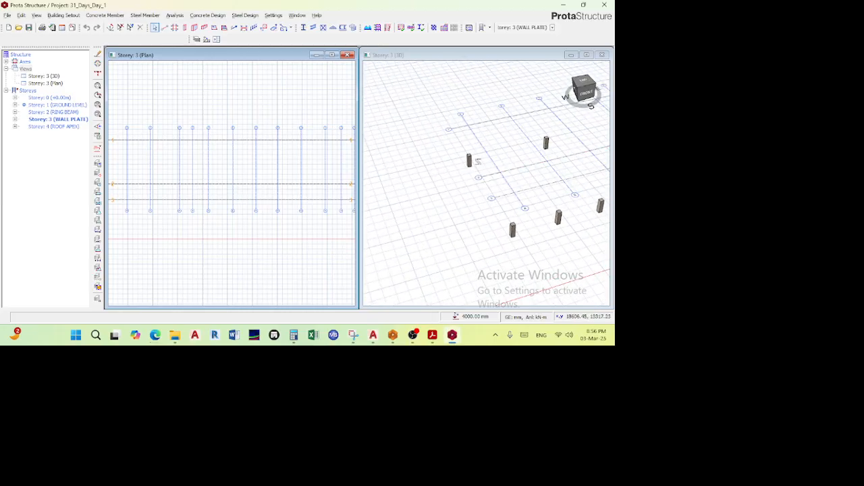
pyautogui.scroll(2, 226, 165)
pyautogui.scroll(2, 166, 158)
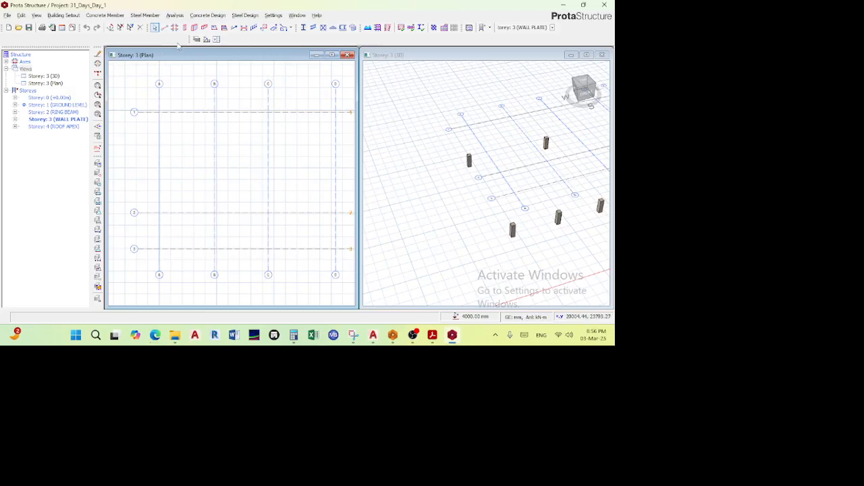
# - Start the Column tool, undock its properties over the 3D view and look at the concrete section definition
pyautogui.click(185, 29)
pyautogui.click(185, 29)
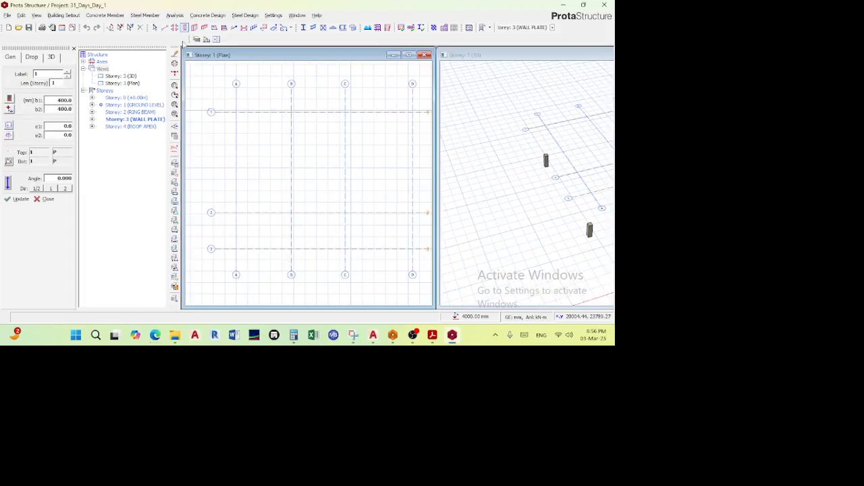
pyautogui.moveTo(29, 47); pyautogui.dragTo(453, 91)
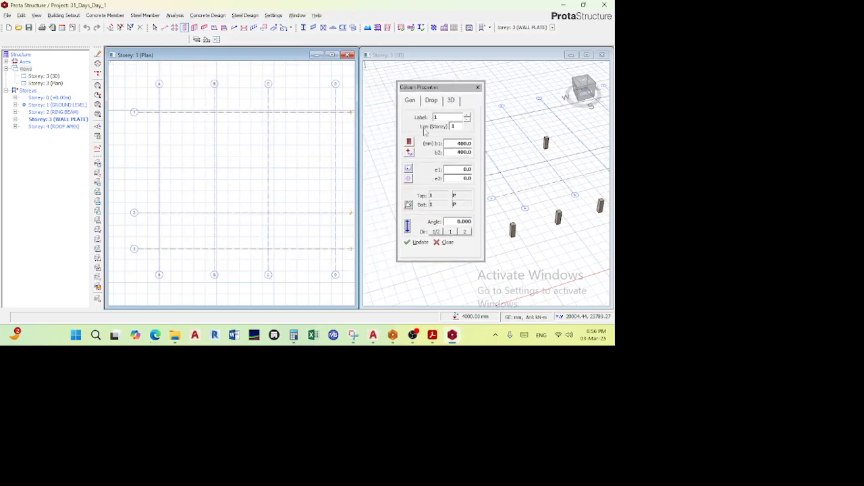
pyautogui.click(408, 142)
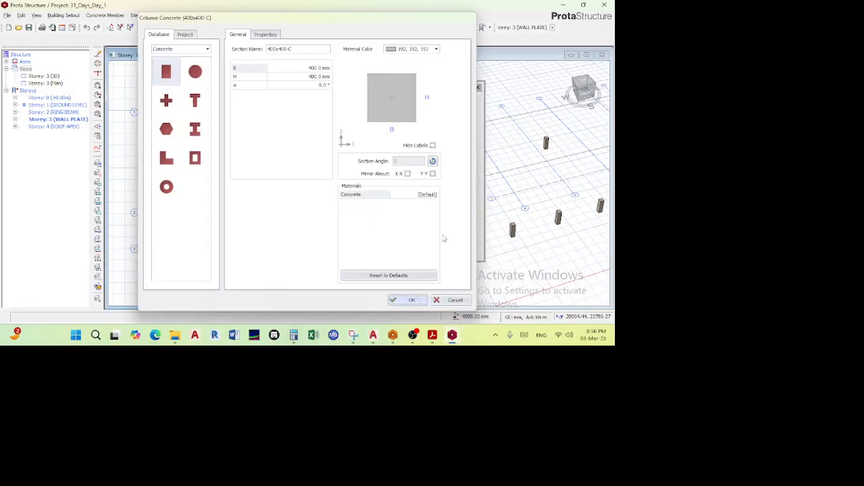
pyautogui.click(451, 301)
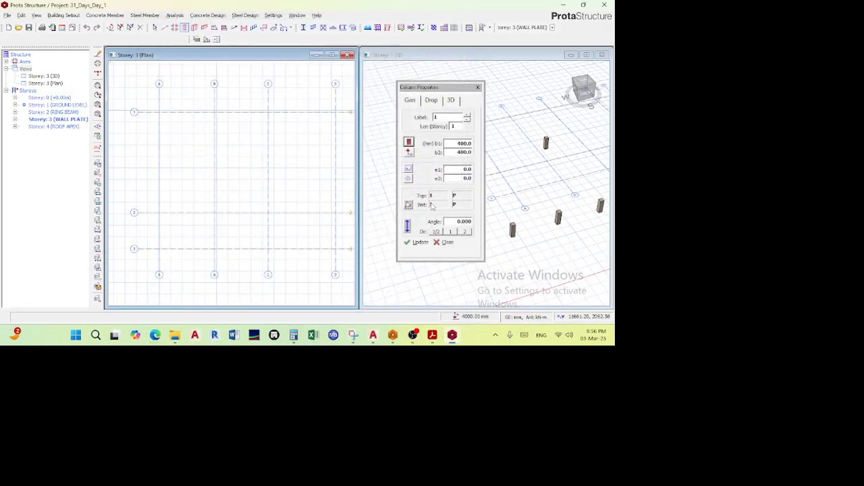
# - Change the column section to the British steel UC profile UKC305X305X283
pyautogui.click(409, 143)
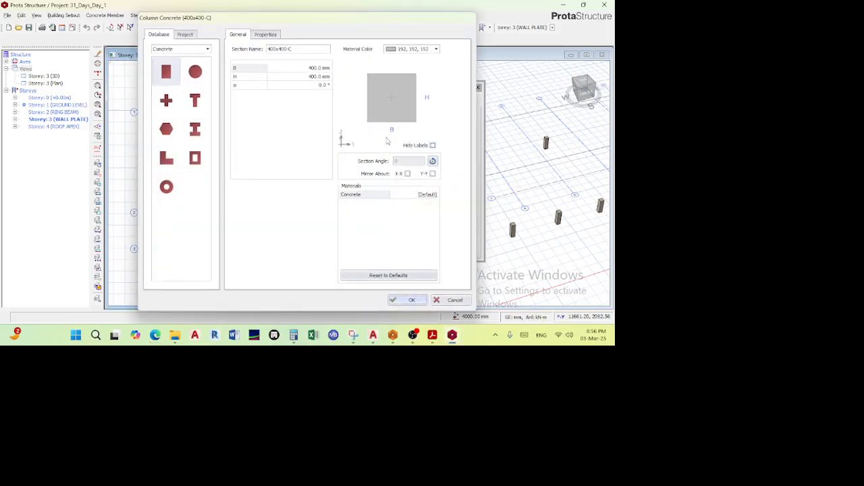
pyautogui.click(208, 49)
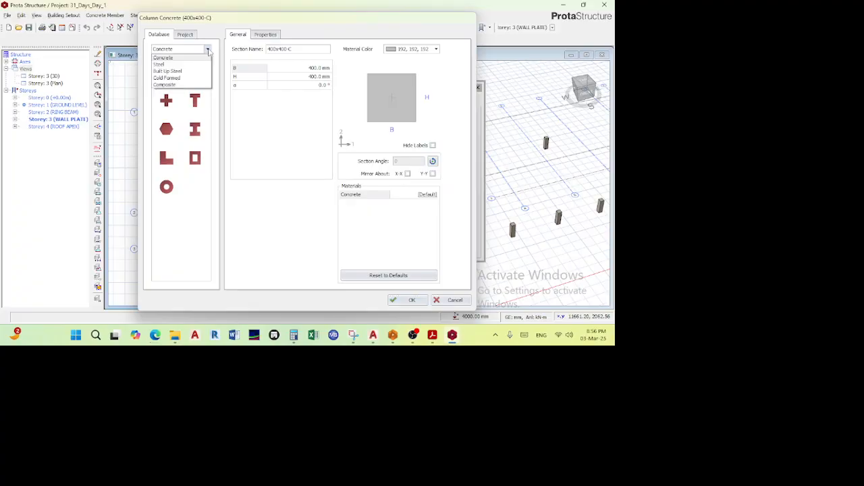
pyautogui.click(174, 65)
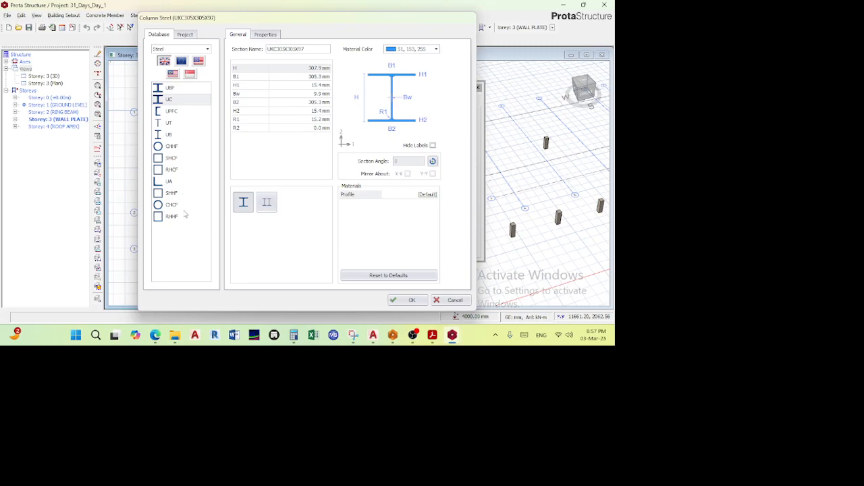
pyautogui.click(165, 63)
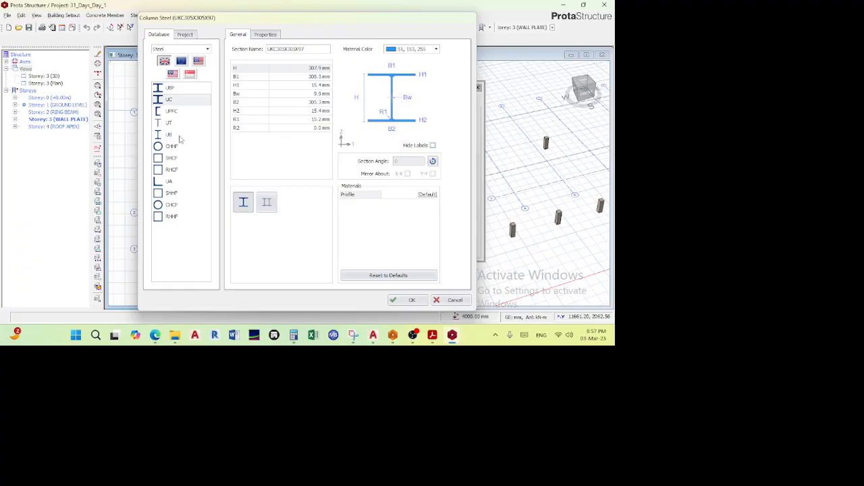
pyautogui.click(183, 101)
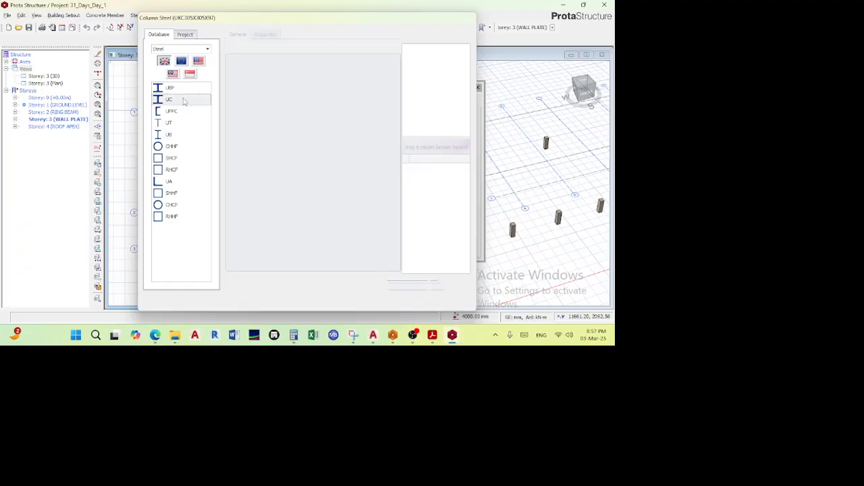
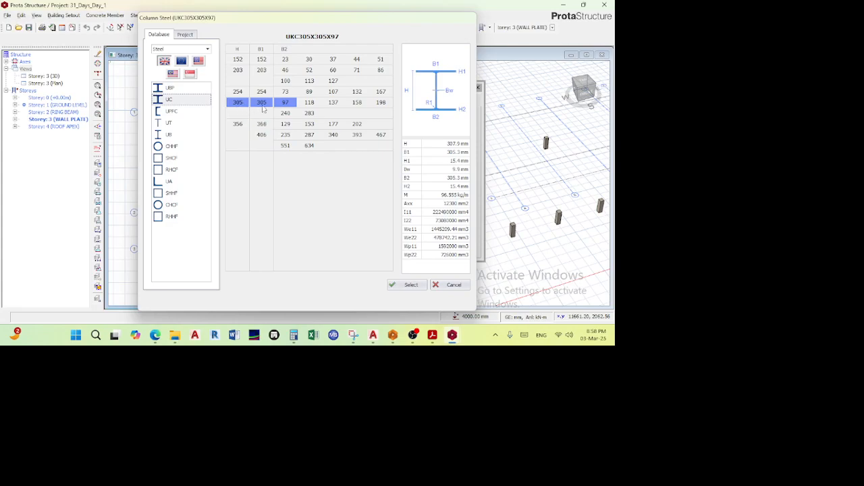
pyautogui.click(308, 115)
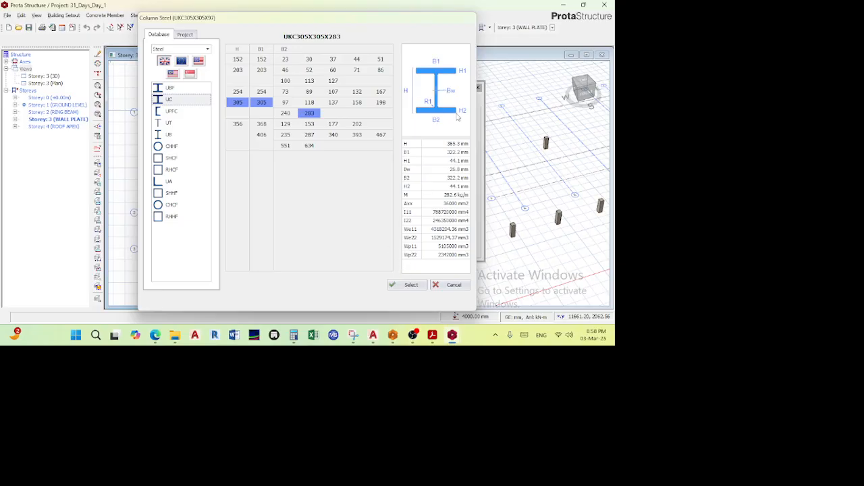
pyautogui.click(408, 284)
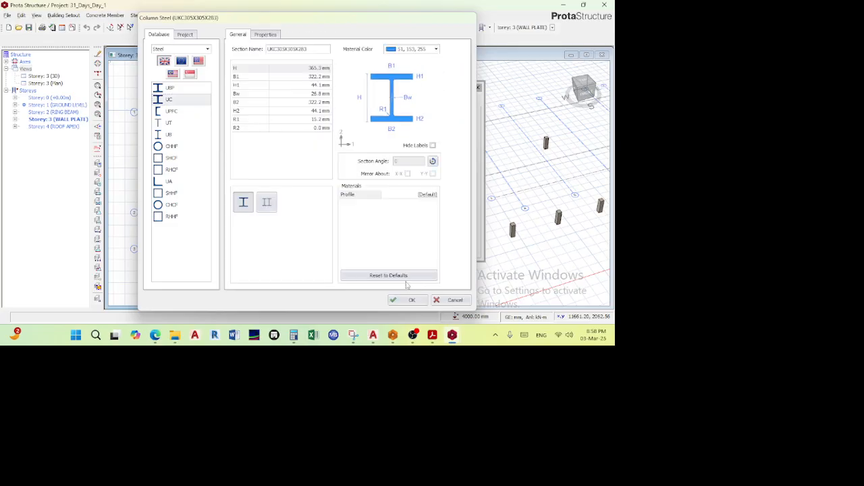
pyautogui.click(409, 299)
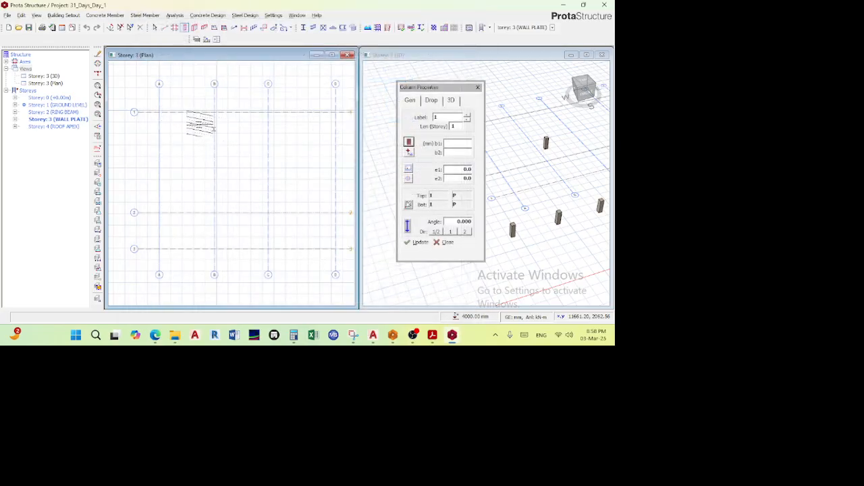
# - Preview the steel column at the intersection of axes A and 1 and dock the Column Properties again
pyautogui.scroll(3, 156, 112)
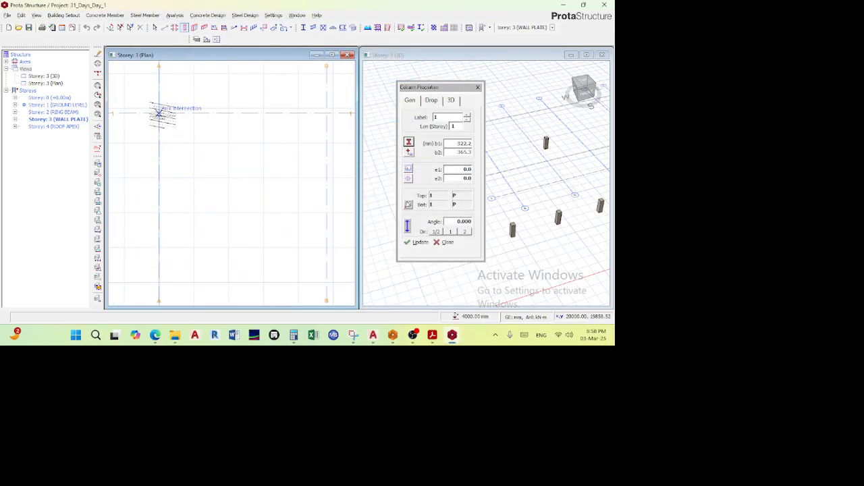
pyautogui.scroll(-2, 162, 111)
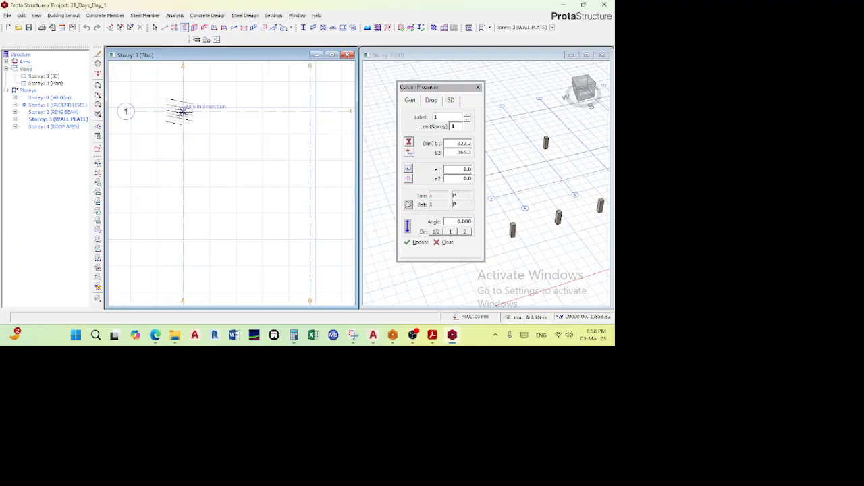
pyautogui.moveTo(419, 87); pyautogui.dragTo(31, 152)
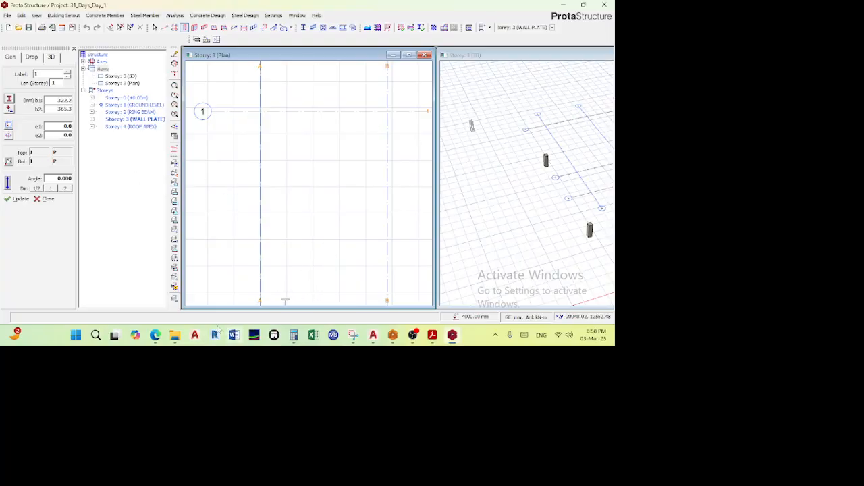
# - Switch to the Microsoft Teams meeting and admit the participant waiting in the lobby
pyautogui.moveTo(154, 335)
pyautogui.click(108, 287)
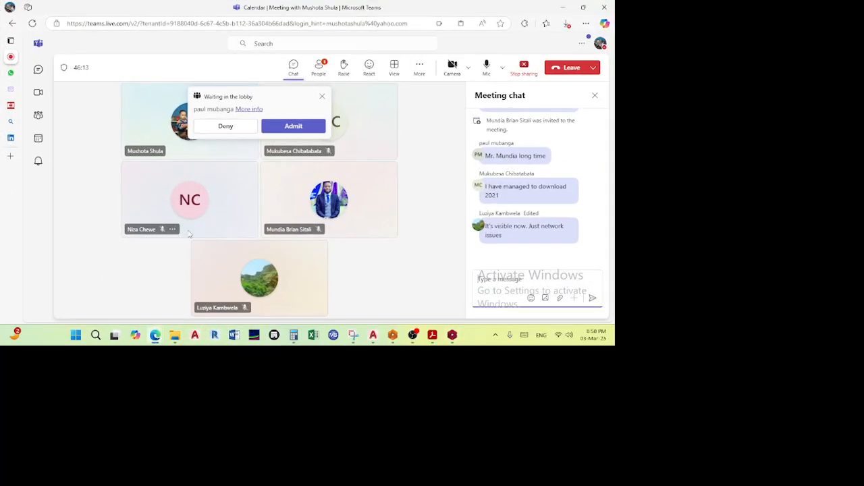
pyautogui.click(277, 128)
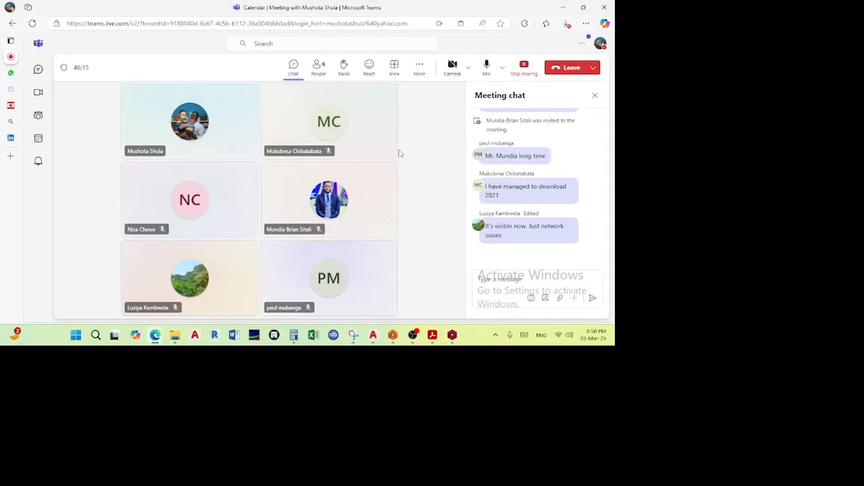
# - Return from the meeting chat to ProtaStructure and place a UKC305X305X283 steel column at axes A/1 on Storey 3 (WALL PLATE)
pyautogui.scroll(5, 490, 174)
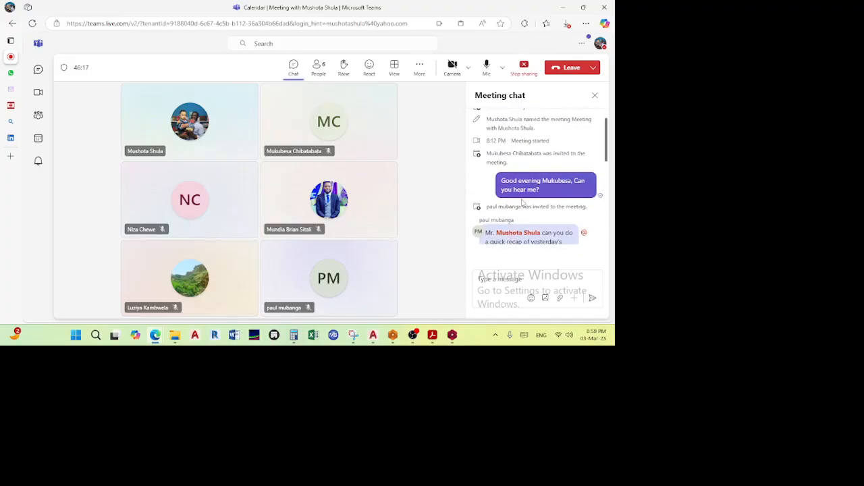
pyautogui.click(563, 8)
pyautogui.scroll(-1, 260, 134)
pyautogui.scroll(1, 272, 116)
pyautogui.scroll(-3, 527, 150)
pyautogui.scroll(-3, 519, 151)
pyautogui.scroll(6, 481, 173)
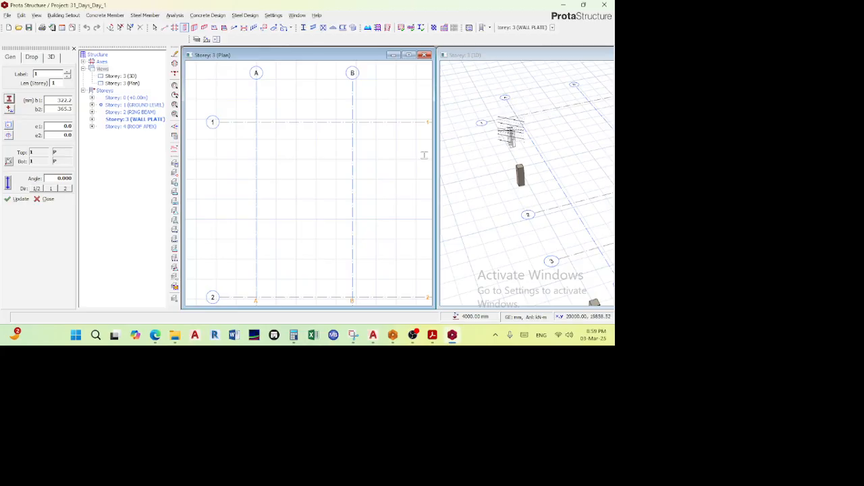
pyautogui.click(256, 122)
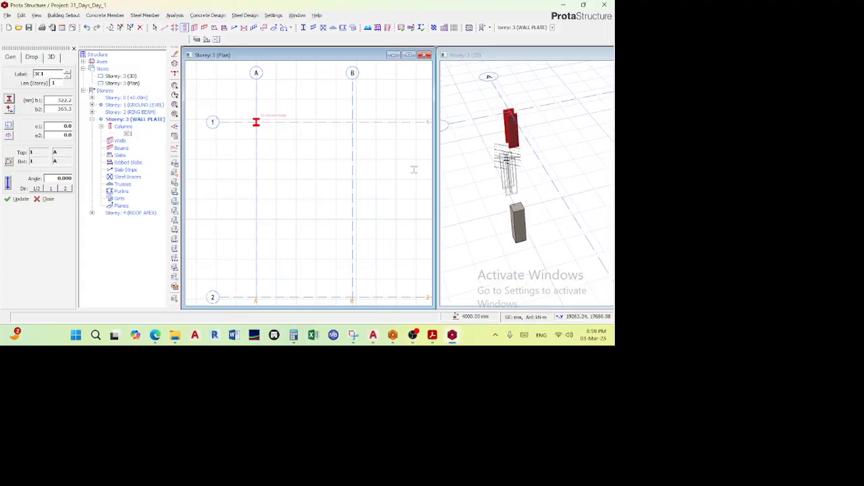
# - Place steel columns at the intersections of axis 3 with axes A and B in the Storey 3 plan
pyautogui.scroll(-3, 316, 177)
pyautogui.moveTo(301, 193); pyautogui.dragTo(292, 157, button='middle')
pyautogui.scroll(3, 278, 204)
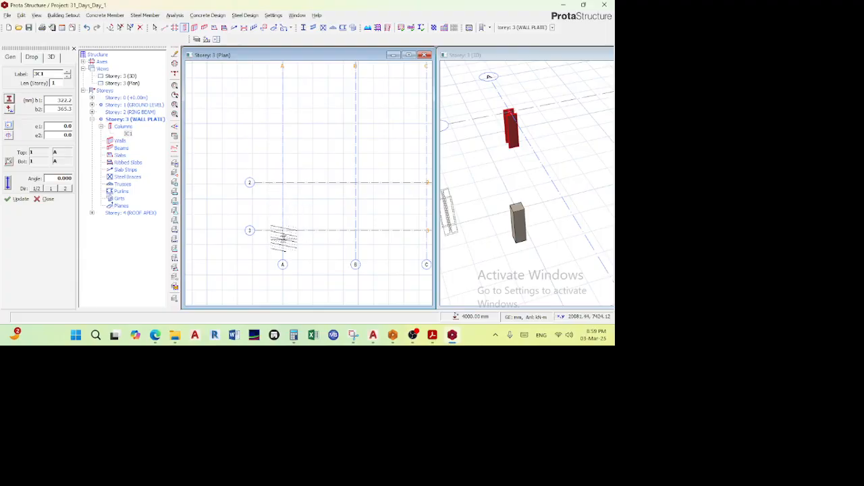
pyautogui.click(283, 231)
pyautogui.scroll(-2, 286, 228)
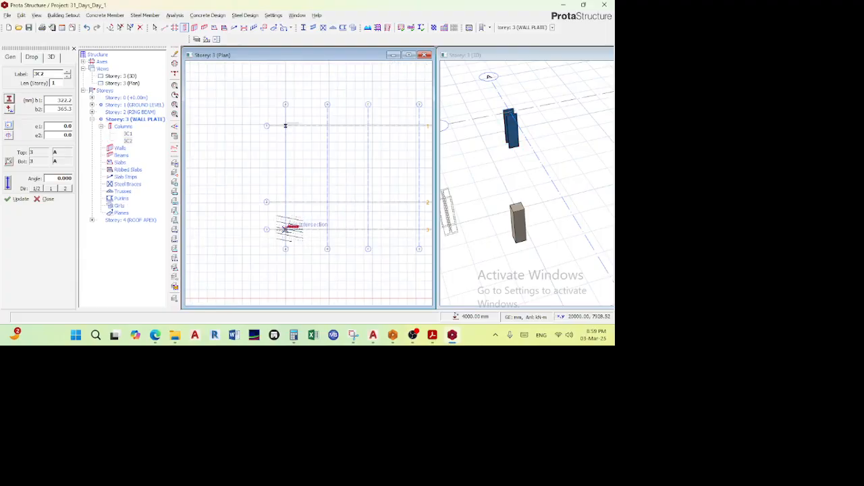
pyautogui.scroll(-5, 492, 212)
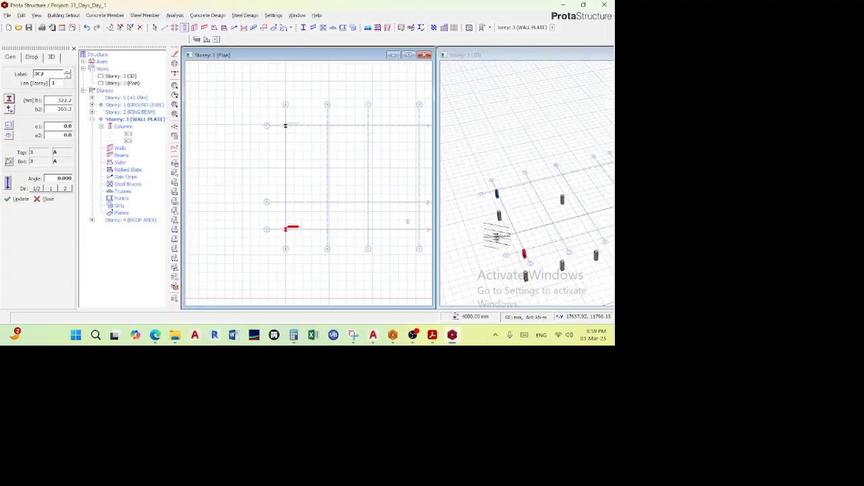
pyautogui.scroll(3, 533, 243)
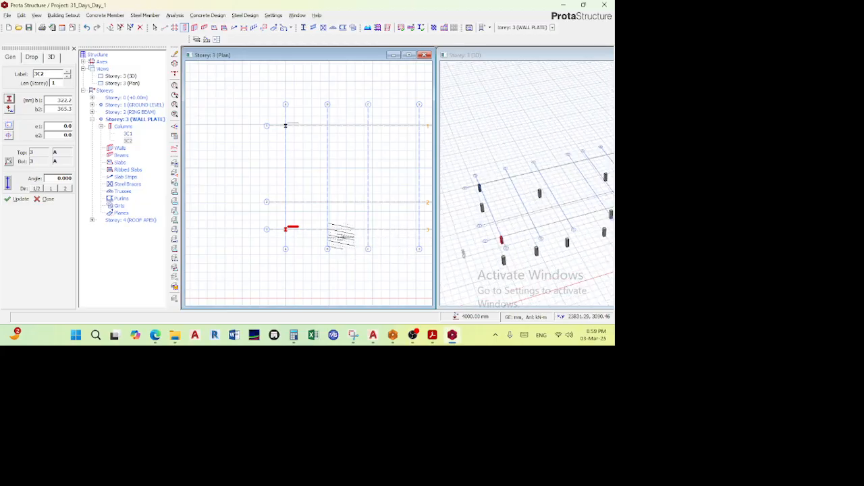
pyautogui.click(327, 229)
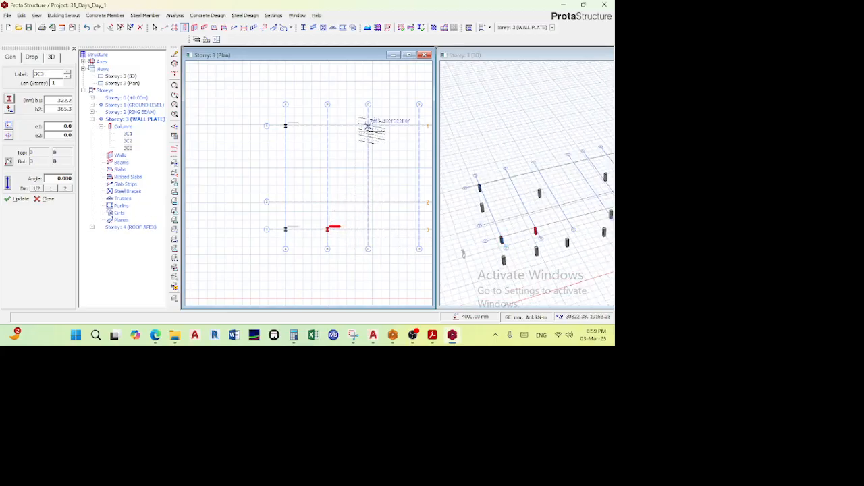
# - Place steel columns on axis C at its intersections with axes 1 and 3
pyautogui.scroll(4, 520, 227)
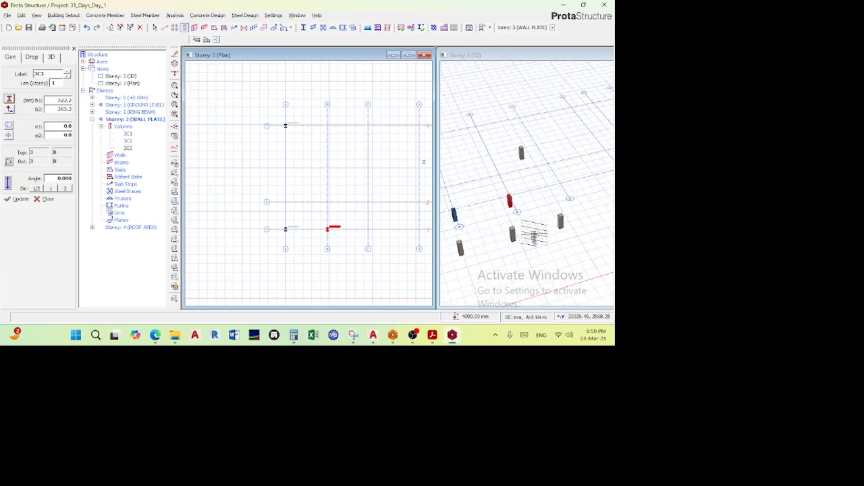
pyautogui.scroll(2, 527, 135)
pyautogui.click(368, 124)
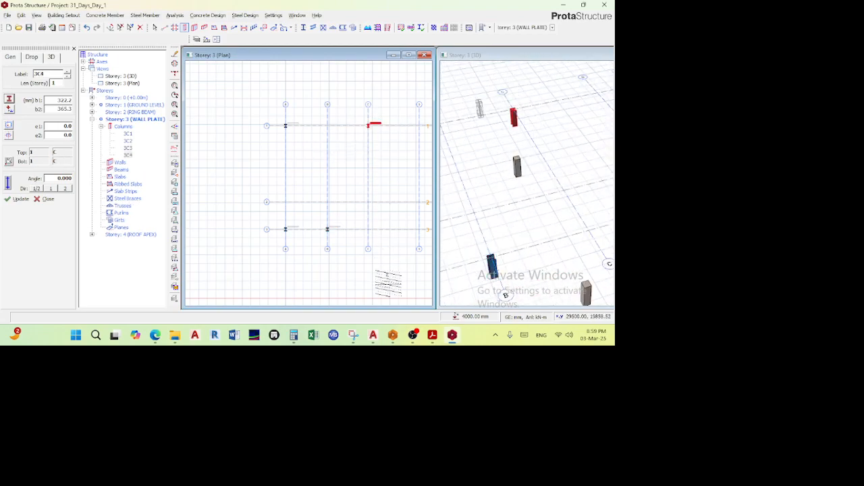
pyautogui.click(368, 229)
# - Place steel columns on axis D at its intersections with axes 1, 2 and 3
pyautogui.scroll(-3, 368, 227)
pyautogui.scroll(3, 387, 203)
pyautogui.click(357, 169)
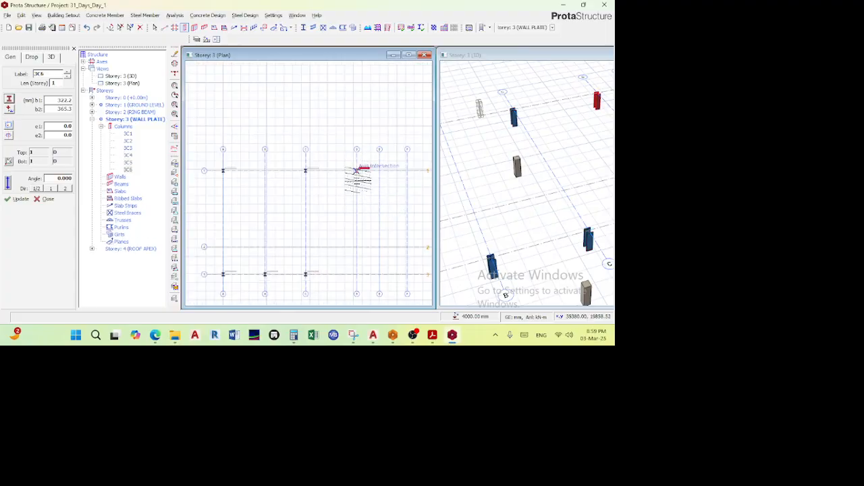
pyautogui.click(356, 246)
pyautogui.click(356, 274)
# - Compare the placed steel columns with the concrete columns below them around axes C to E in the 3D view
pyautogui.scroll(-2, 365, 266)
pyautogui.scroll(-3, 525, 177)
pyautogui.scroll(3, 550, 183)
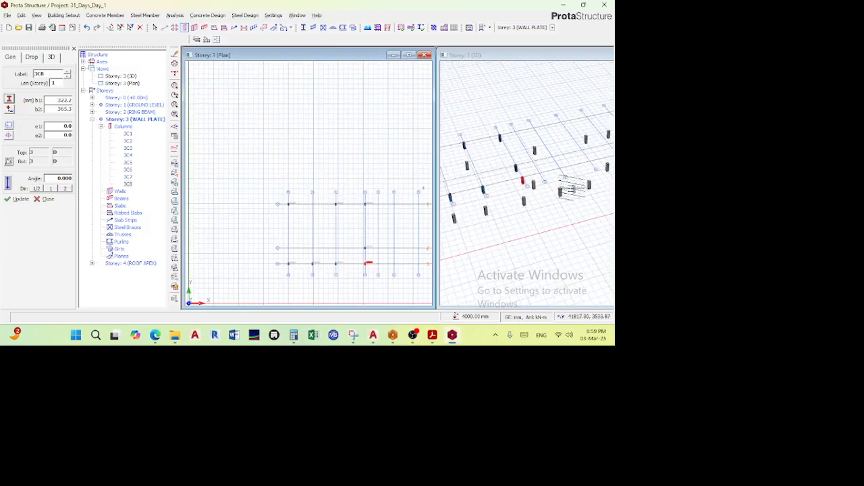
pyautogui.scroll(2, 484, 138)
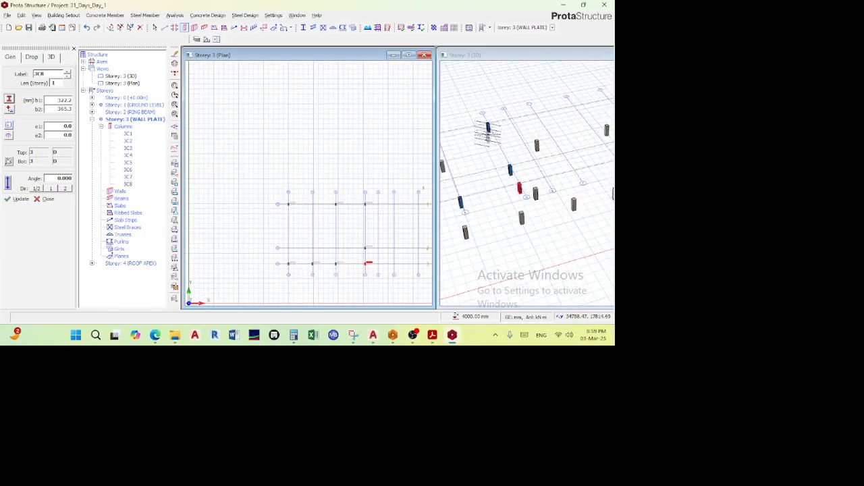
pyautogui.scroll(2, 486, 134)
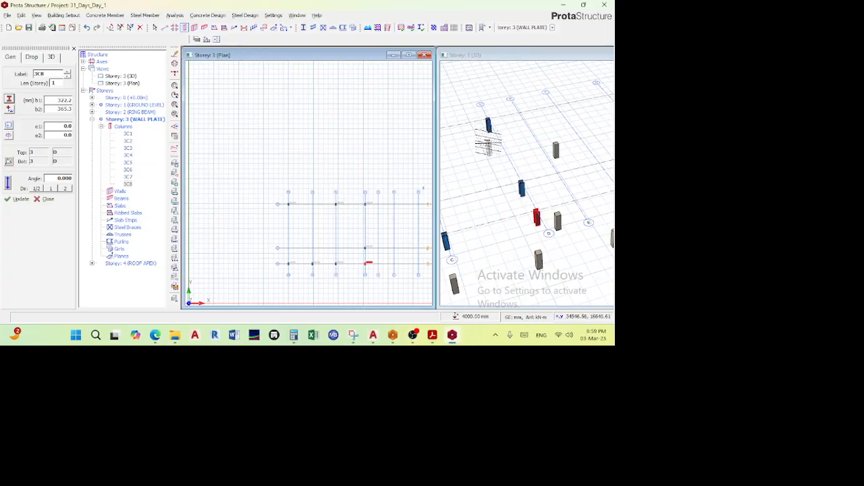
pyautogui.scroll(2, 487, 111)
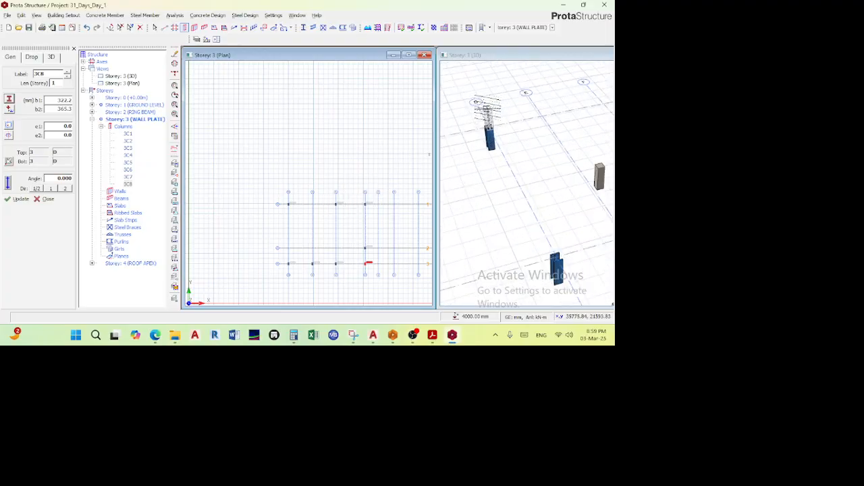
pyautogui.scroll(3, 372, 204)
pyautogui.scroll(-3, 357, 196)
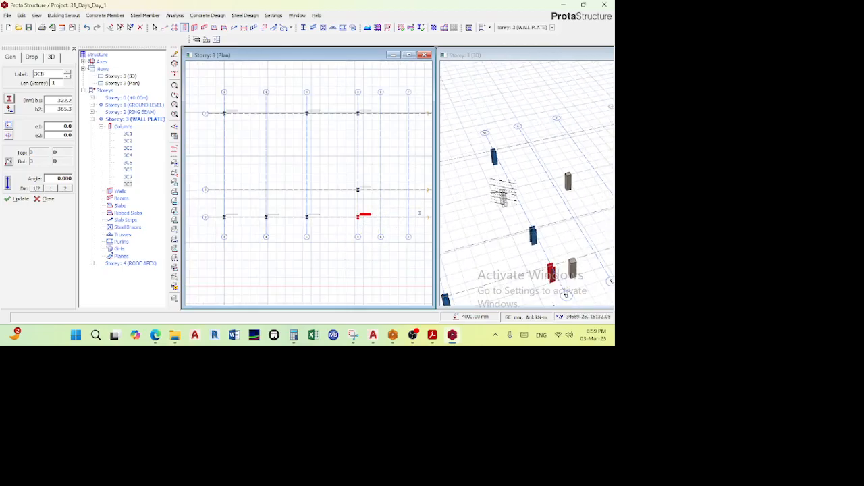
pyautogui.scroll(-3, 358, 203)
pyautogui.scroll(2, 365, 200)
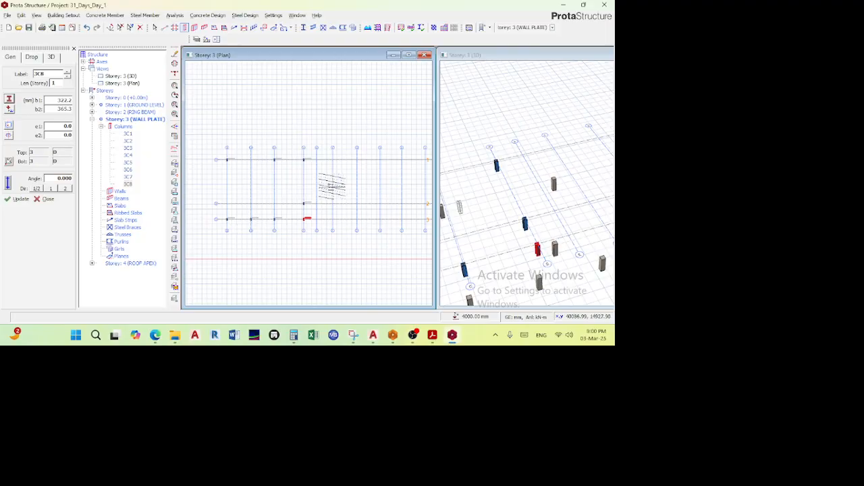
# - Place steel columns on axis E at axes 1, 2 and 3, and one at the intersection of axes F and 3
pyautogui.scroll(2, 324, 179)
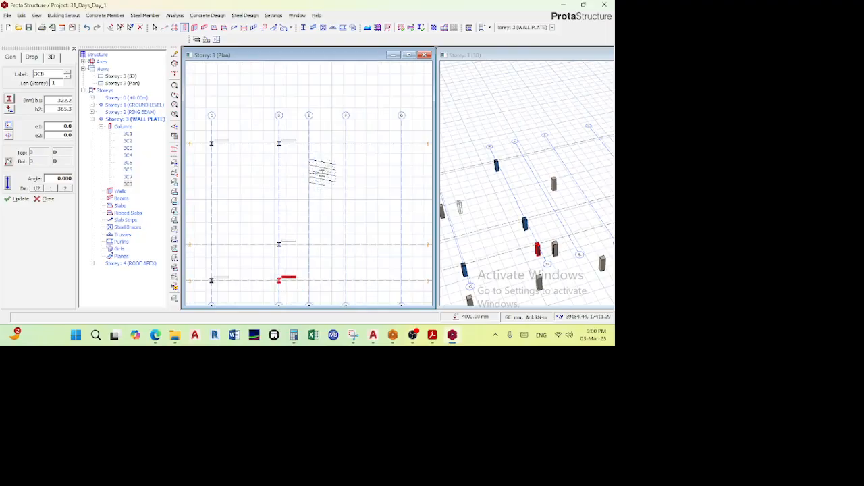
pyautogui.click(309, 144)
pyautogui.click(310, 244)
pyautogui.click(307, 280)
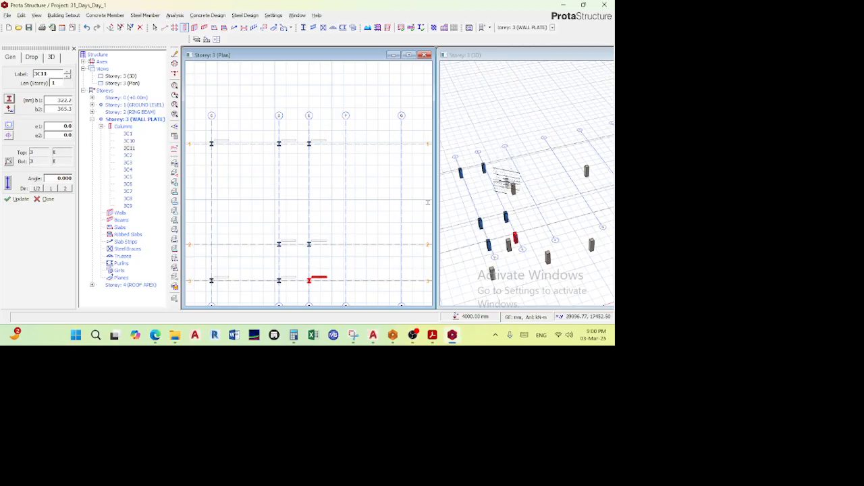
pyautogui.scroll(-2, 345, 229)
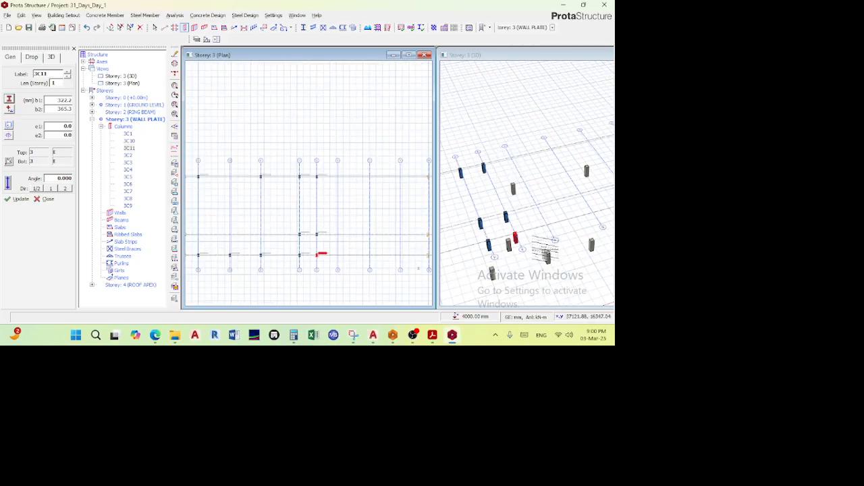
pyautogui.scroll(3, 338, 250)
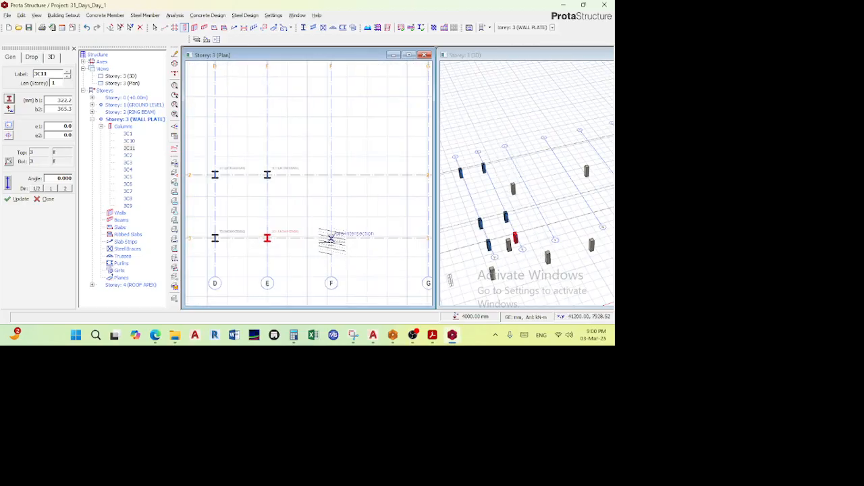
pyautogui.click(331, 240)
# - Examine the lower concrete columns beyond axis F in the 3D view to see which intersections need steel columns
pyautogui.scroll(-3, 282, 264)
pyautogui.scroll(4, 540, 184)
pyautogui.scroll(5, 535, 181)
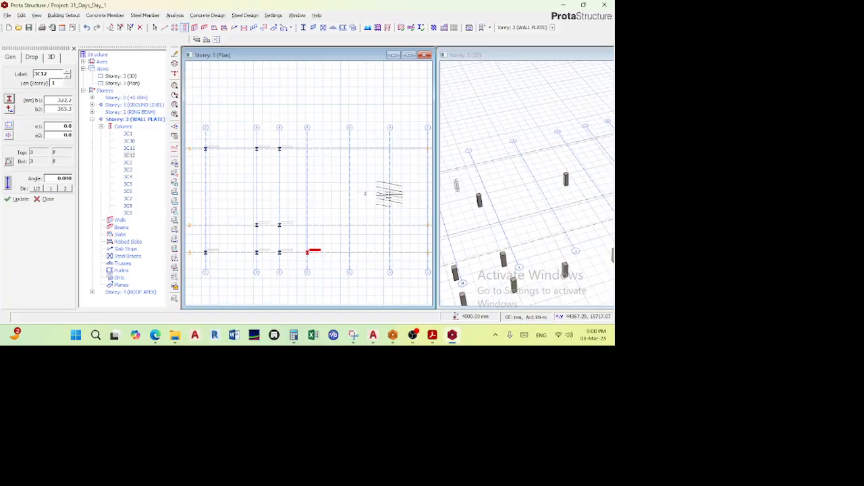
pyautogui.moveTo(523, 177); pyautogui.dragTo(500, 157, button='middle')
pyautogui.keyDown('shift'); pyautogui.moveTo(528, 199); pyautogui.dragTo(542, 196, button='middle'); pyautogui.keyUp('shift')
pyautogui.scroll(4, 475, 127)
pyautogui.scroll(-5, 478, 127)
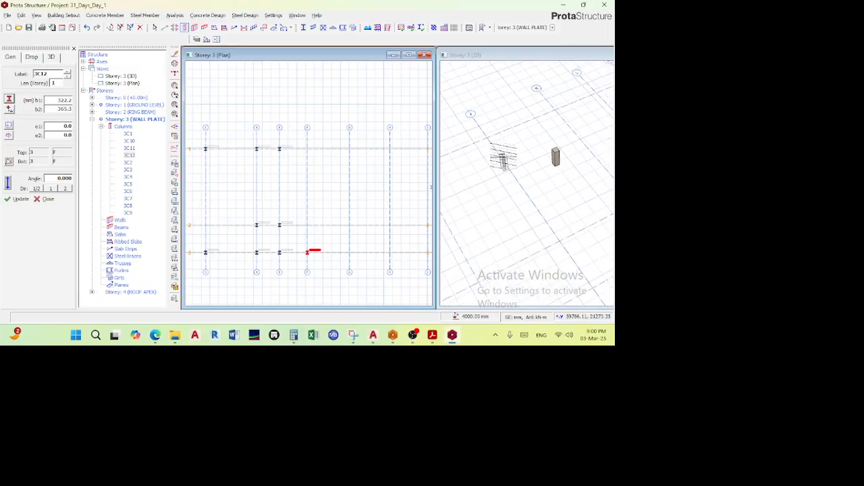
pyautogui.keyDown('shift'); pyautogui.moveTo(496, 192); pyautogui.dragTo(501, 192, button='middle'); pyautogui.keyUp('shift')
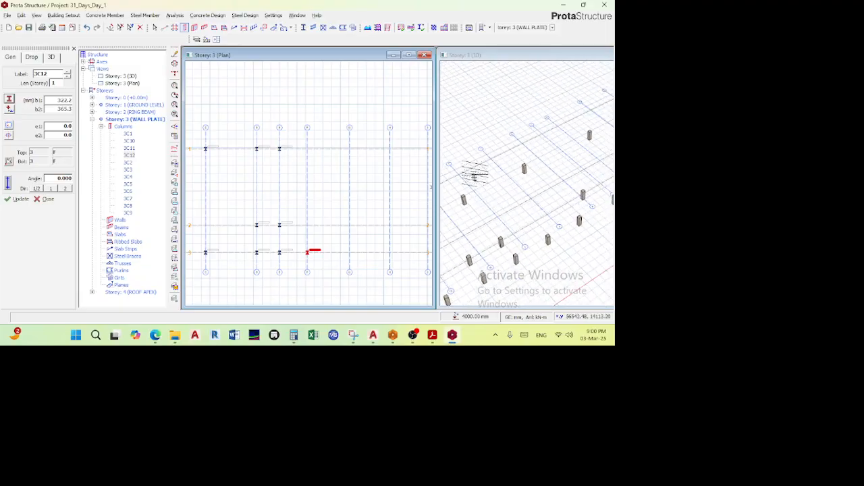
pyautogui.scroll(2, 469, 171)
pyautogui.scroll(2, 463, 166)
pyautogui.scroll(-4, 456, 172)
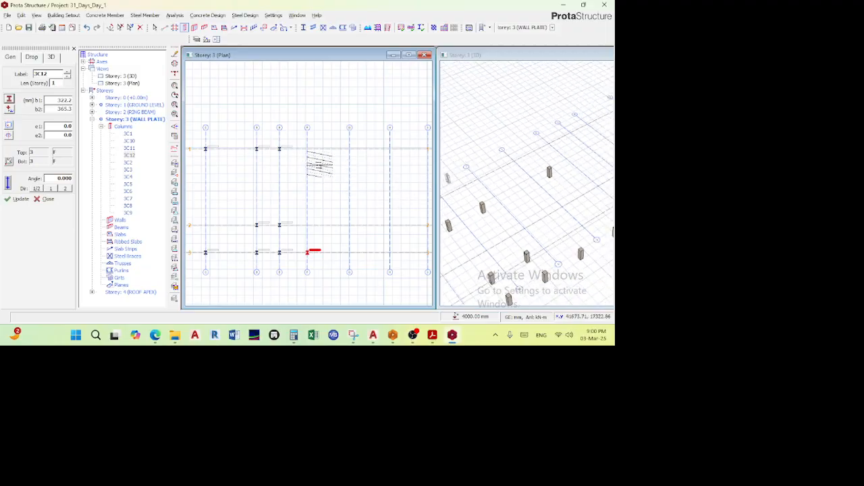
# - Place steel columns at F/1 and at the intersections of axes G, H and I with axes 1 and 3
pyautogui.click(307, 149)
pyautogui.click(349, 149)
pyautogui.click(349, 253)
pyautogui.click(389, 251)
pyautogui.click(389, 149)
pyautogui.scroll(-3, 382, 154)
pyautogui.scroll(2, 342, 174)
pyautogui.click(354, 168)
pyautogui.click(354, 272)
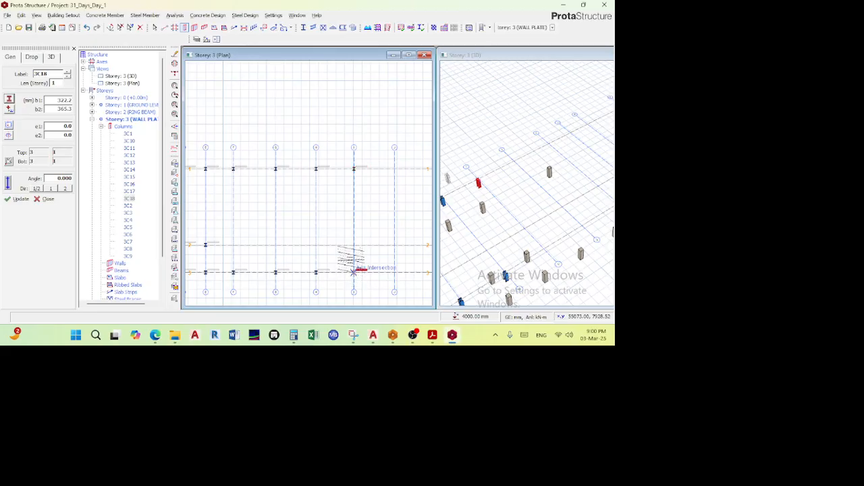
# - Place steel columns where axes J, K and M meet axes 1 and 3, and end the Column command
pyautogui.scroll(-2, 357, 269)
pyautogui.click(330, 171)
pyautogui.click(331, 249)
pyautogui.click(363, 170)
pyautogui.click(362, 249)
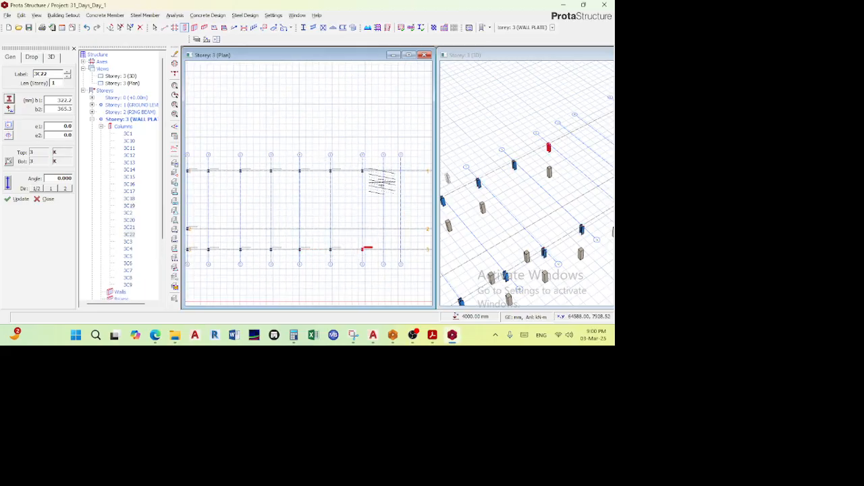
pyautogui.click(400, 170)
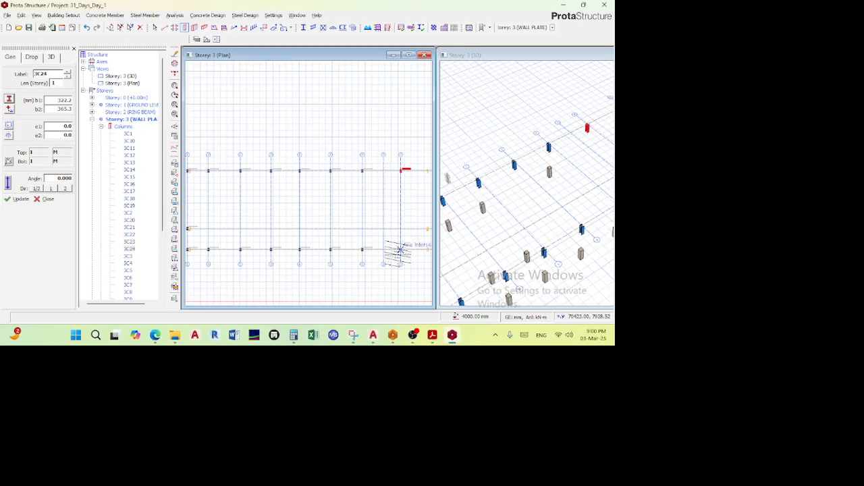
pyautogui.click(400, 249)
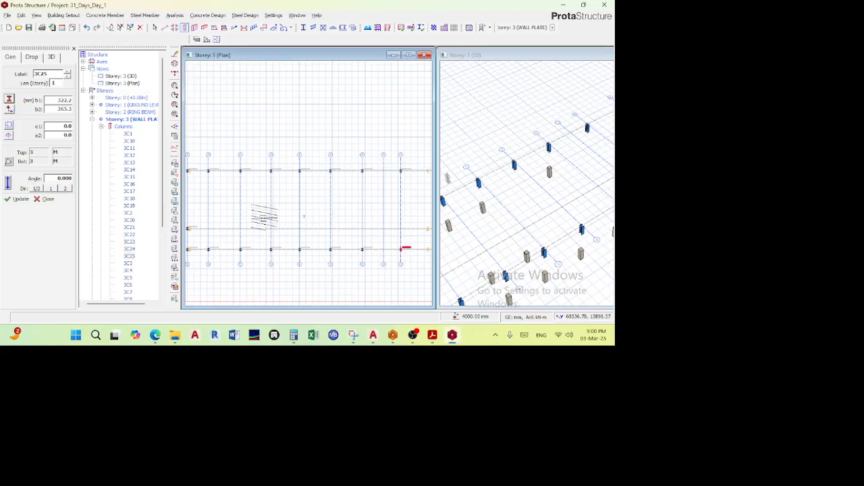
pyautogui.press('Escape')
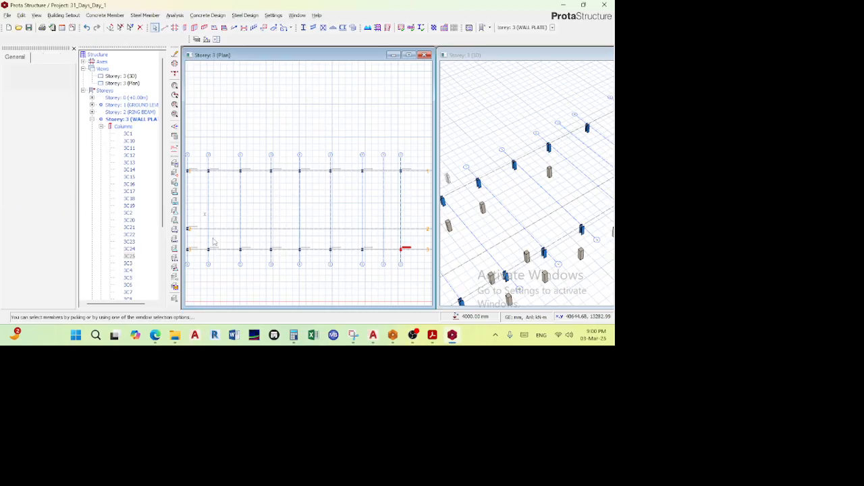
# - Inspect the vertical gap between the steel columns and the concrete columns below in the 3D view
pyautogui.scroll(-3, 526, 209)
pyautogui.moveTo(525, 219); pyautogui.dragTo(534, 165, button='middle')
pyautogui.scroll(-1, 527, 188)
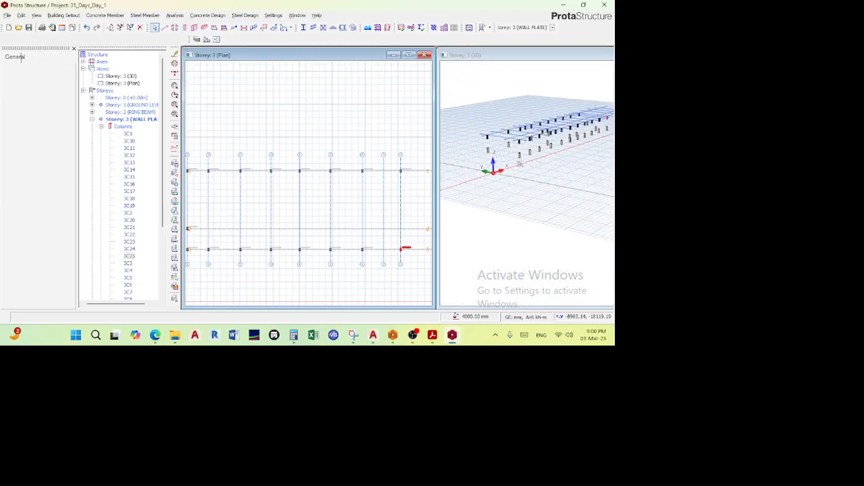
pyautogui.scroll(6, 531, 200)
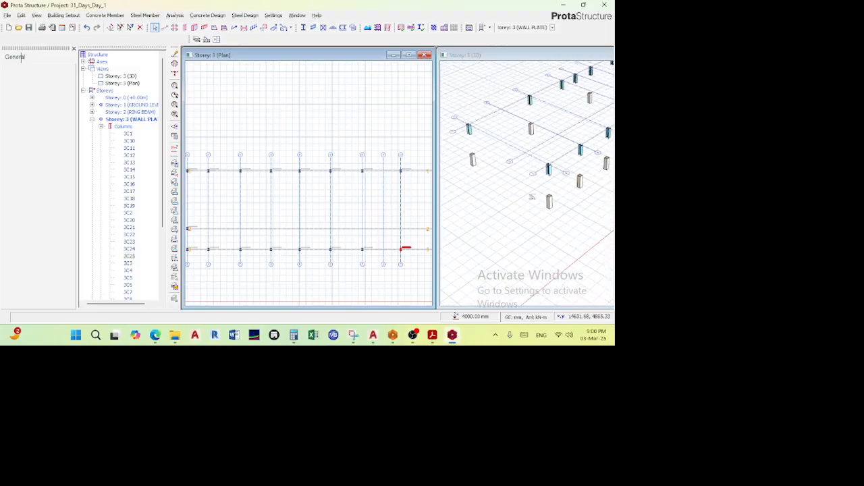
pyautogui.scroll(2, 531, 200)
pyautogui.moveTo(548, 201); pyautogui.dragTo(548, 186, button='middle')
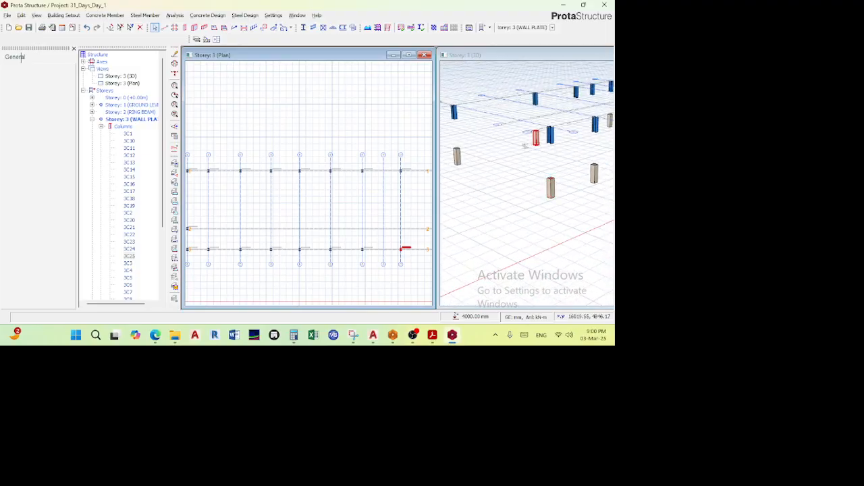
# - Close the member properties, switch the 3D view to Storey 2 (RING BEAM) and inspect the columns around axes A and 3
pyautogui.click(74, 48)
pyautogui.doubleClick(54, 112)
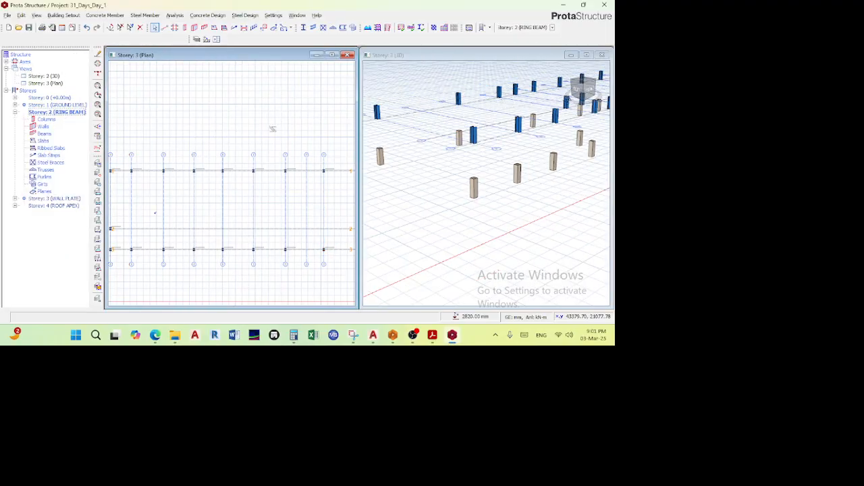
pyautogui.scroll(4, 446, 158)
pyautogui.moveTo(437, 152); pyautogui.dragTo(482, 171, button='middle')
pyautogui.scroll(-2, 481, 157)
pyautogui.scroll(2, 490, 148)
pyautogui.scroll(-2, 480, 151)
pyautogui.scroll(-1, 482, 172)
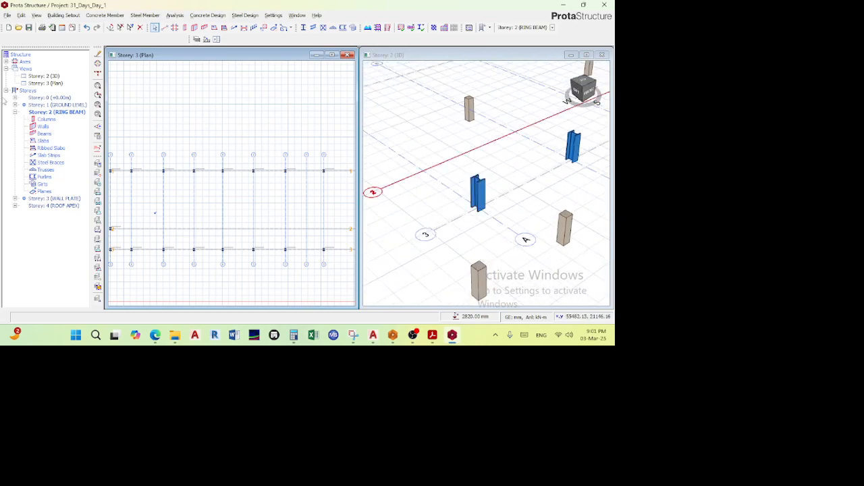
# - Switch the 3D view to Storey 3 (WALL PLATE) and inspect the steel and concrete columns around axes A and 3
pyautogui.doubleClick(63, 199)
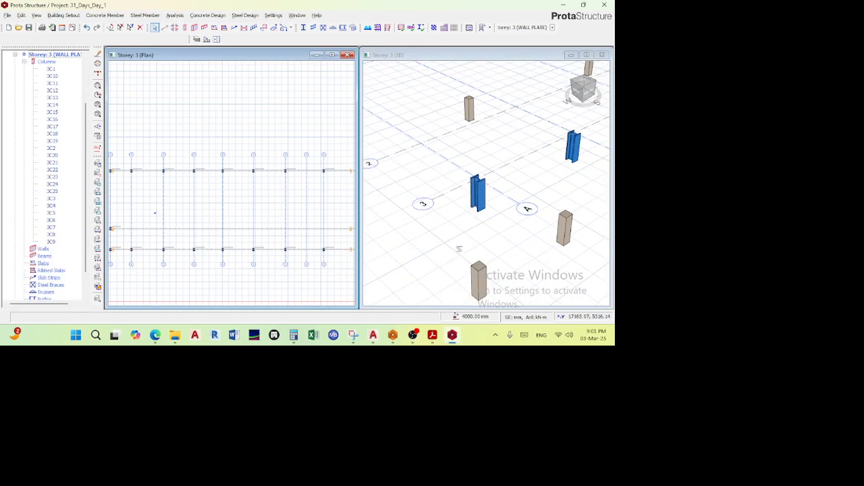
pyautogui.scroll(3, 476, 204)
pyautogui.scroll(-2, 476, 210)
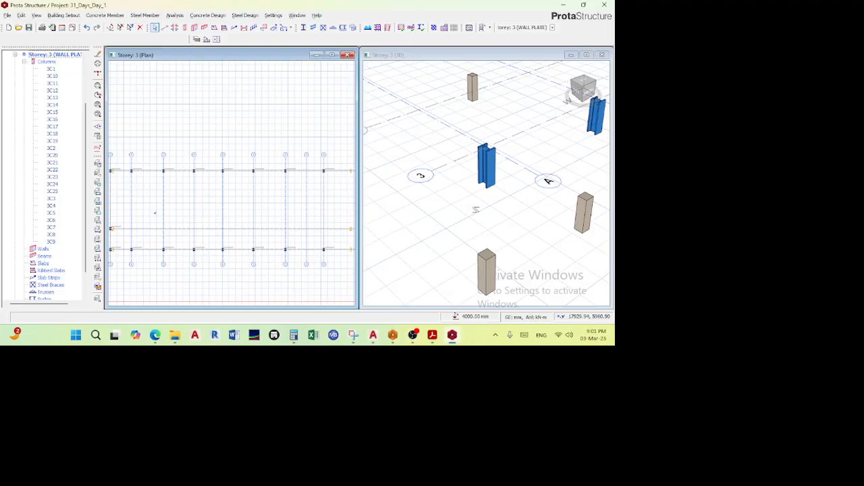
pyautogui.scroll(-1, 475, 202)
pyautogui.moveTo(463, 197); pyautogui.dragTo(481, 154, button='right')
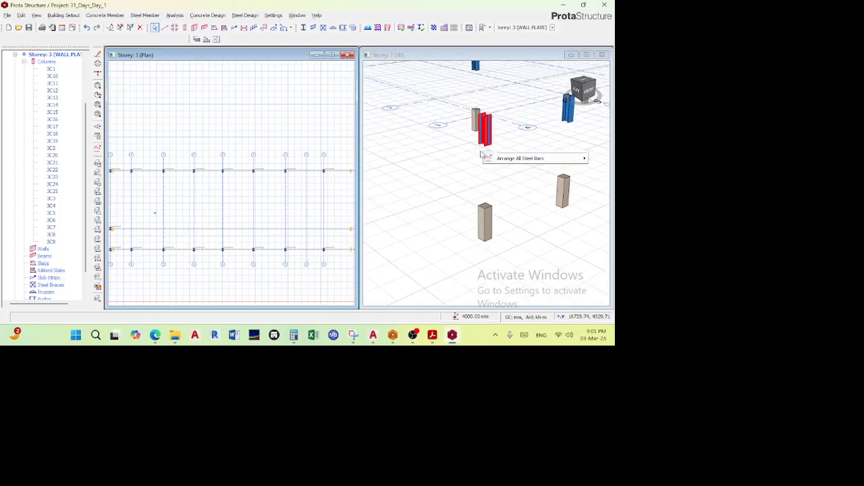
pyautogui.click(488, 213)
pyautogui.click(485, 222)
# - Switch the 3D view to Storey 1 (GROUND LEVEL) and inspect the concrete columns and the steel columns above them
pyautogui.scroll(-2, 41, 243)
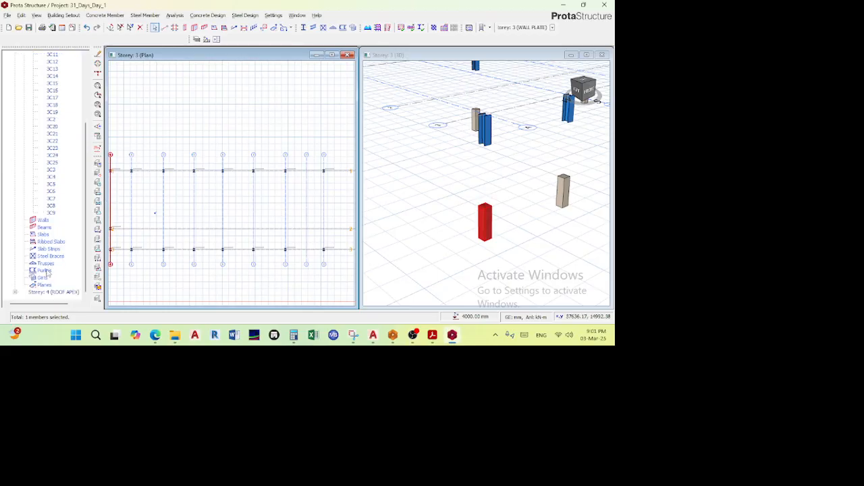
pyautogui.scroll(5, 49, 229)
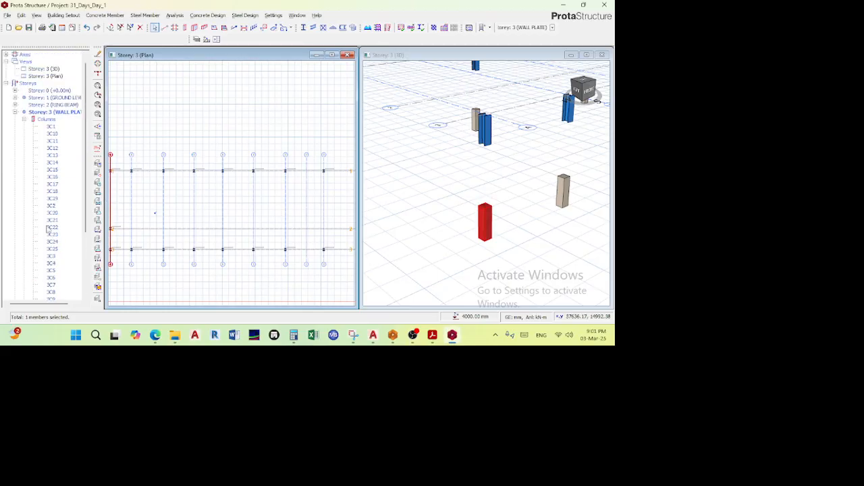
pyautogui.doubleClick(61, 99)
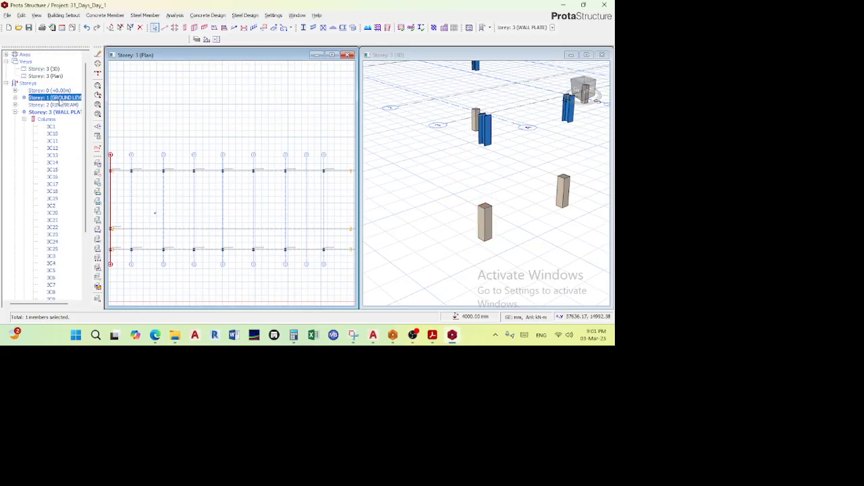
pyautogui.rightClick(490, 206)
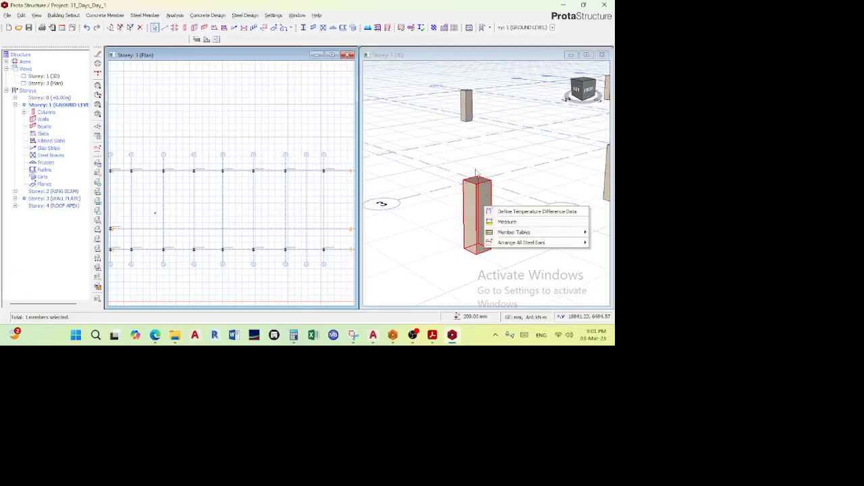
pyautogui.click(456, 201)
pyautogui.scroll(2, 455, 181)
pyautogui.scroll(-3, 455, 180)
pyautogui.moveTo(453, 189); pyautogui.dragTo(443, 212, button='middle')
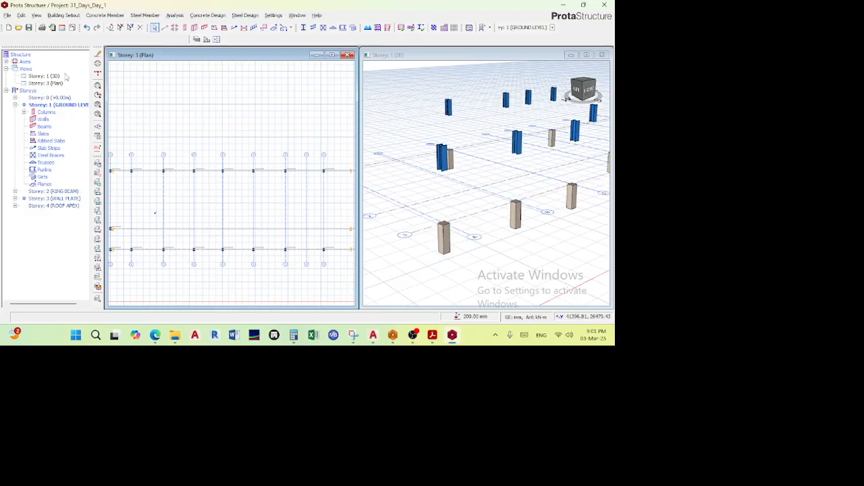
# - Review the storey heights and levels in the Edit Storey table and close it
pyautogui.click(72, 15)
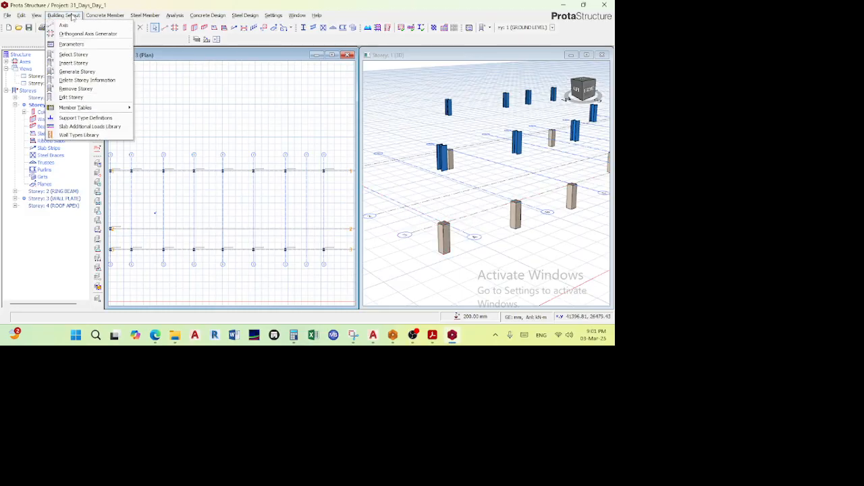
pyautogui.click(72, 97)
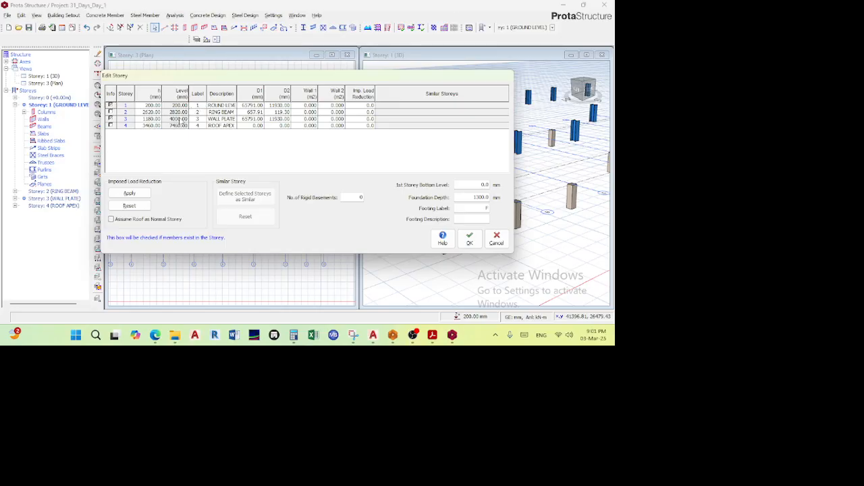
pyautogui.click(470, 238)
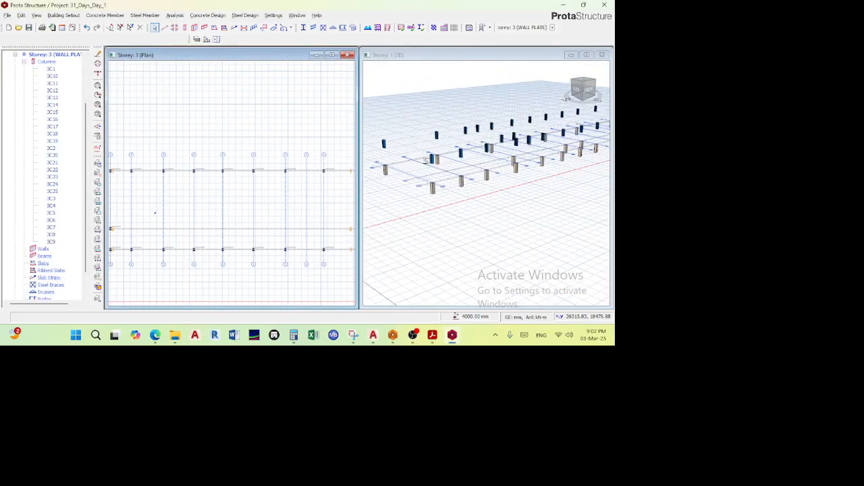
# - Open the properties of the steel column at A/3 in the 3D view and show its column drop panel settings
pyautogui.scroll(5, 424, 166)
pyautogui.click(424, 155)
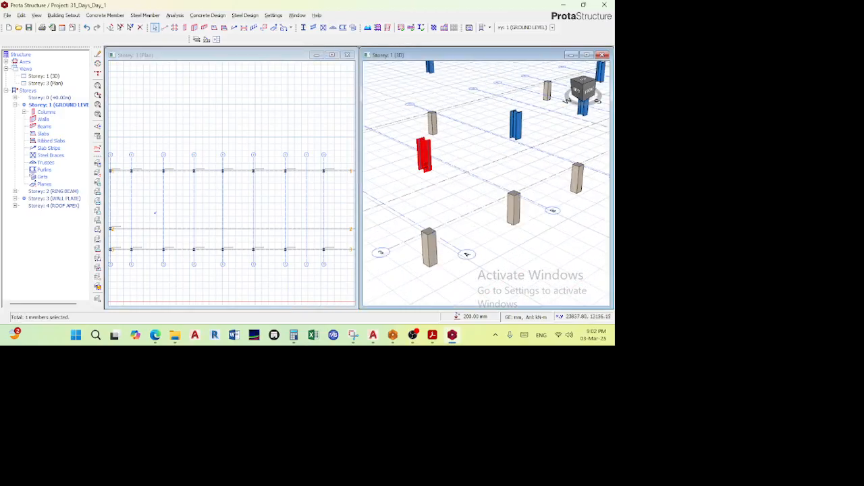
pyautogui.rightClick(428, 164)
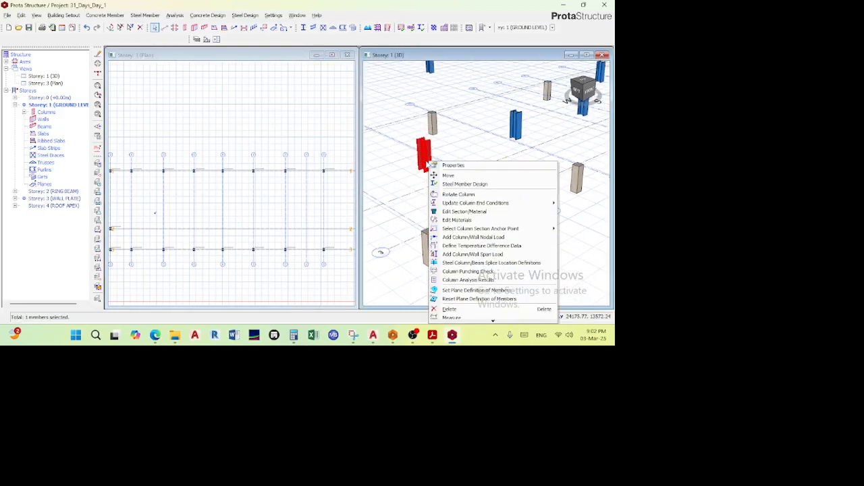
pyautogui.click(438, 165)
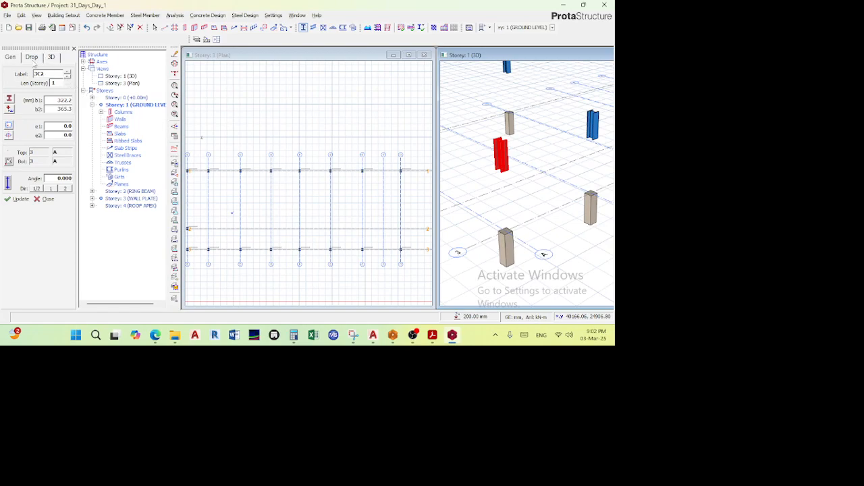
pyautogui.click(31, 58)
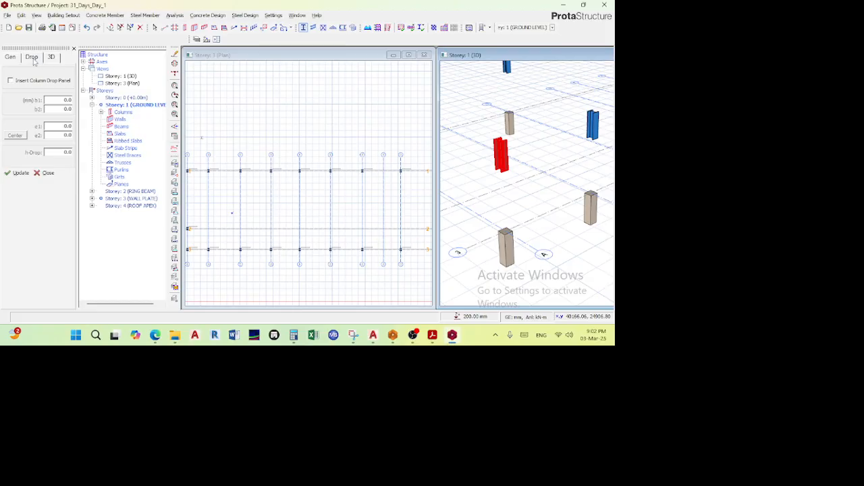
# - Switch to the Edge browser and search the web for "column drop panel" in a new tab
pyautogui.click(154, 333)
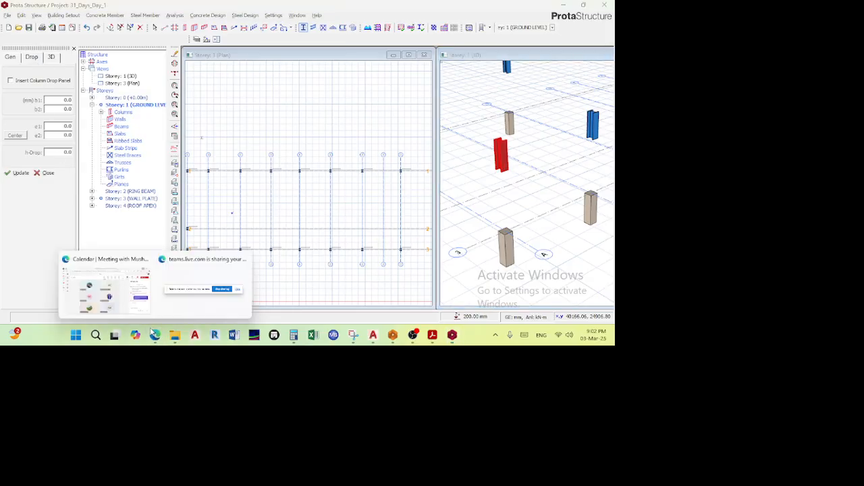
pyautogui.click(120, 315)
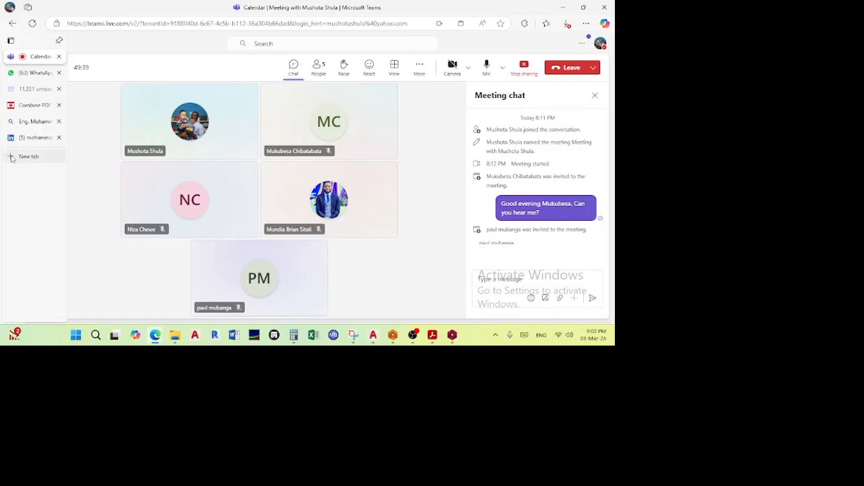
pyautogui.click(13, 155)
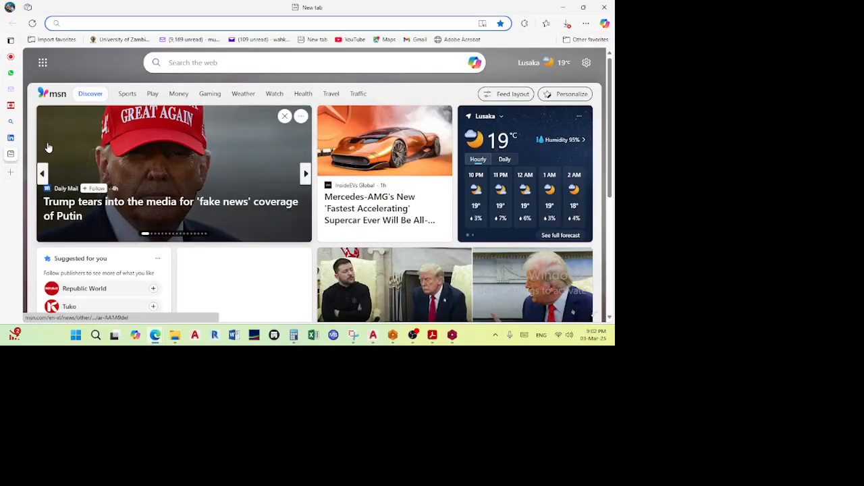
pyautogui.write('column ')
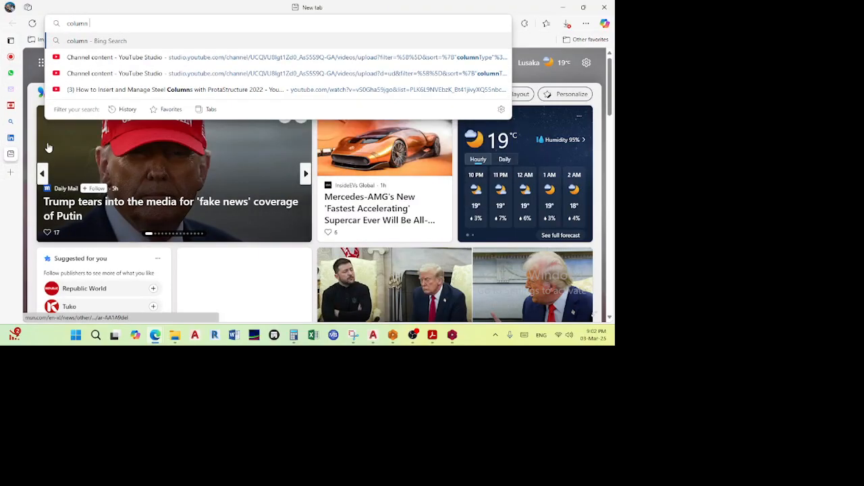
pyautogui.write('drop pan')
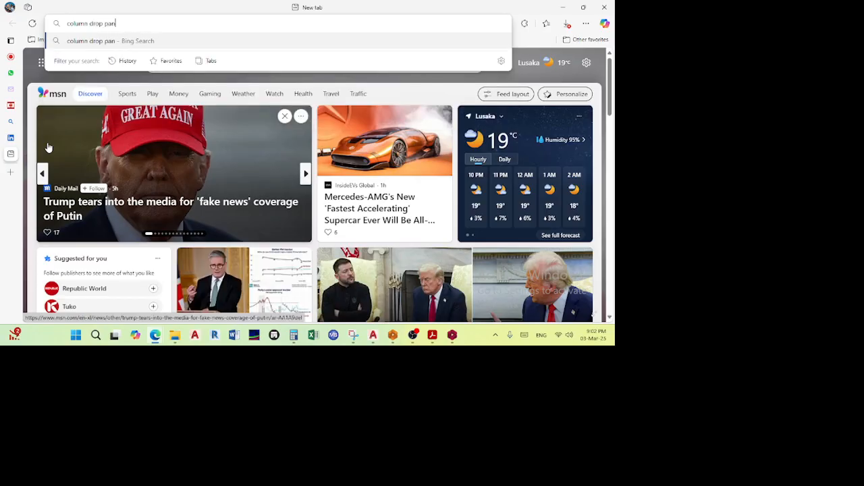
pyautogui.write('el')
pyautogui.press('Return')
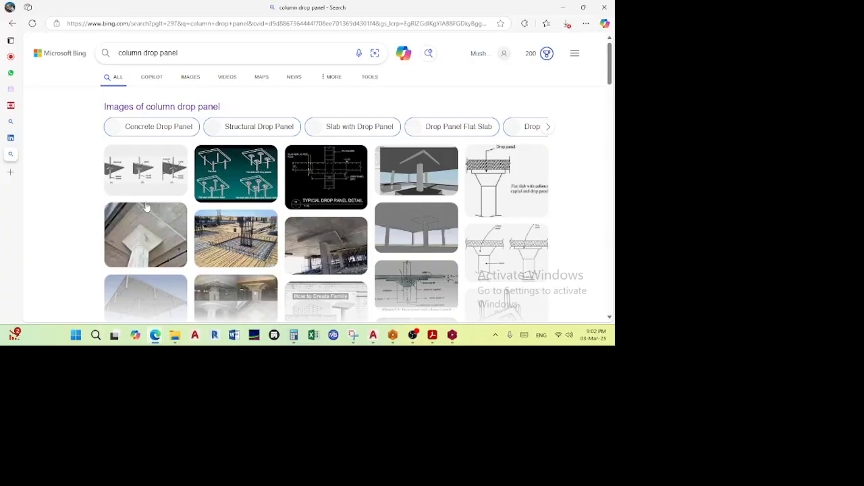
# - Examine the image results for column drop panels to see how they sit between flat slabs and columns
pyautogui.click(196, 78)
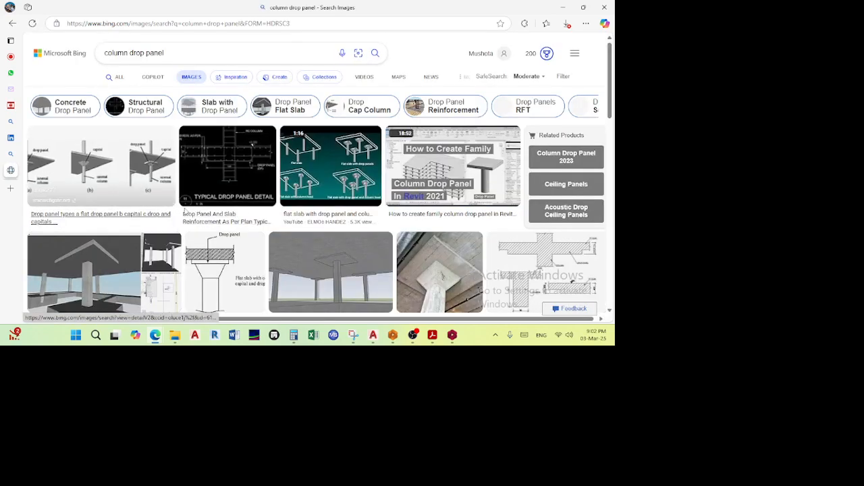
pyautogui.scroll(-1, 351, 253)
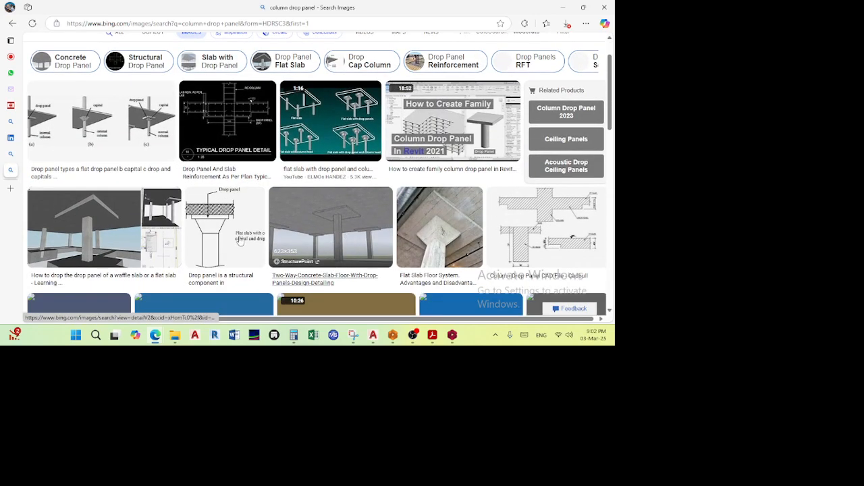
pyautogui.scroll(1, 87, 215)
pyautogui.scroll(-2, 84, 196)
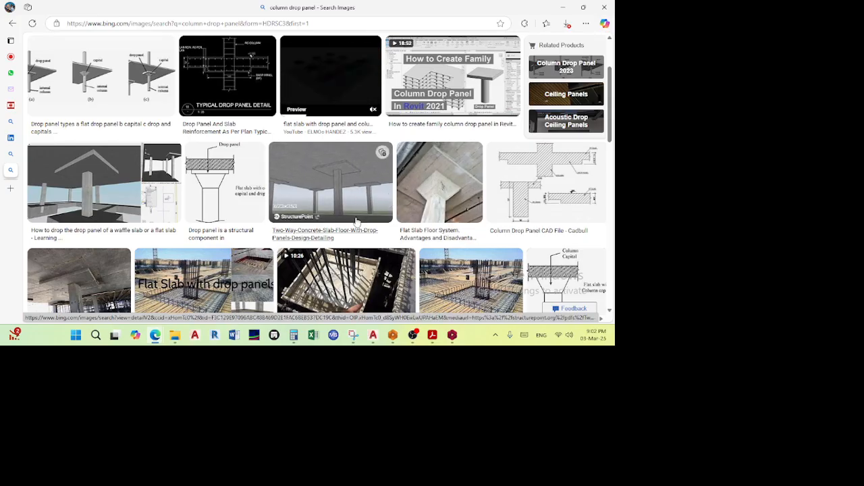
pyautogui.scroll(-2, 492, 198)
pyautogui.scroll(-1, 491, 198)
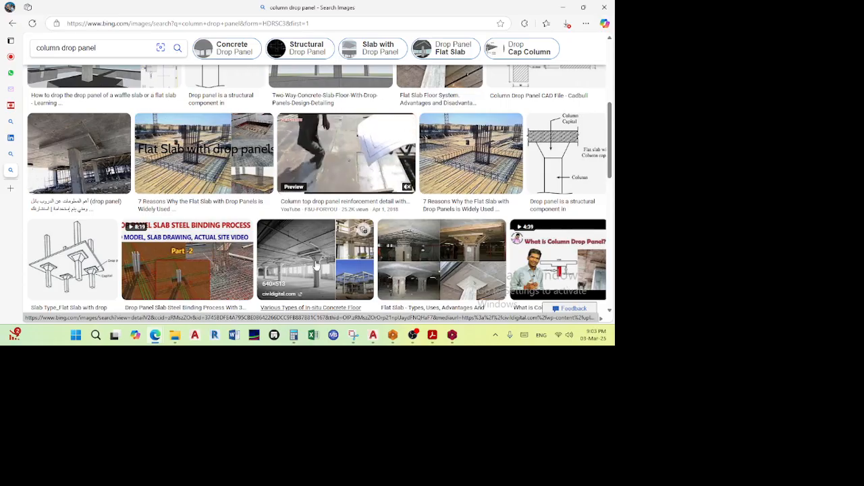
pyautogui.scroll(1, 102, 175)
pyautogui.scroll(2, 102, 176)
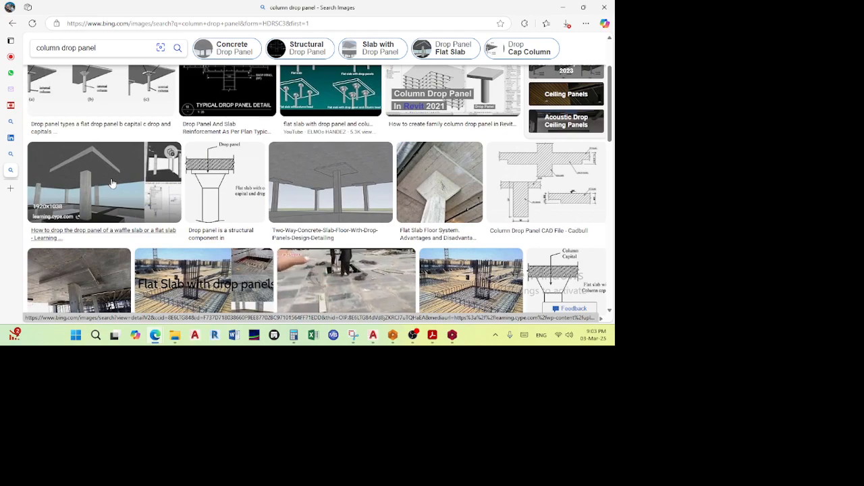
pyautogui.scroll(-2, 105, 203)
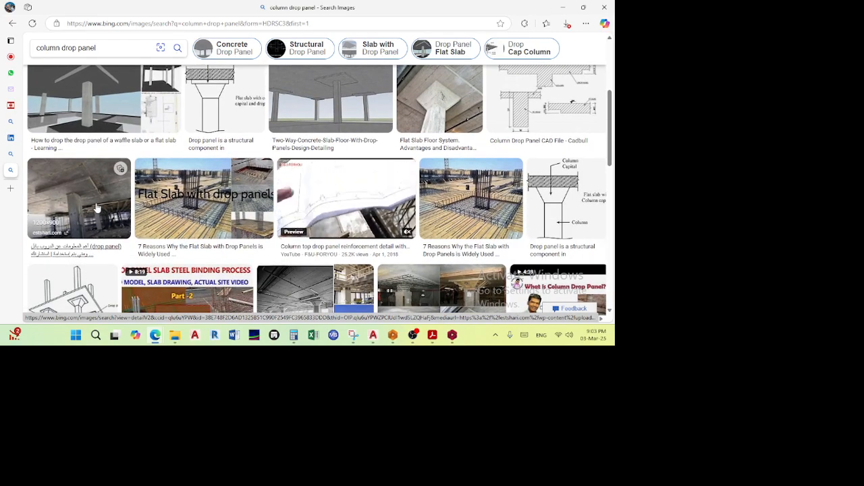
pyautogui.scroll(-1, 113, 206)
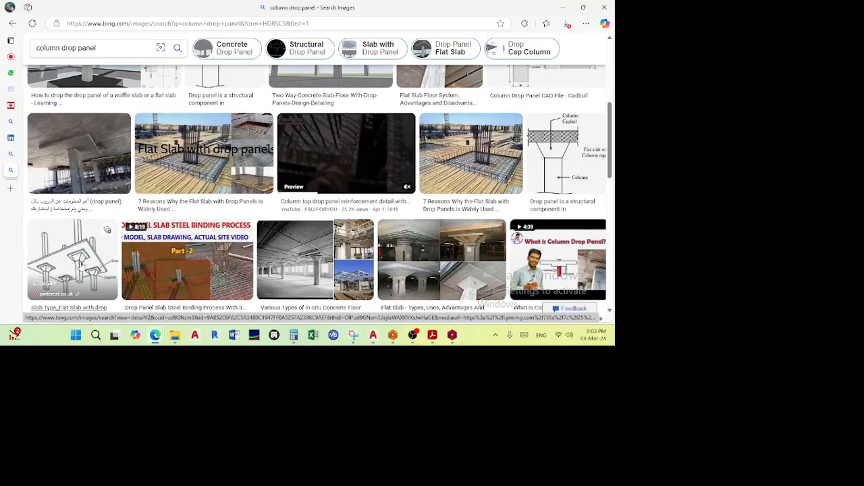
pyautogui.scroll(-1, 397, 252)
pyautogui.scroll(-2, 397, 253)
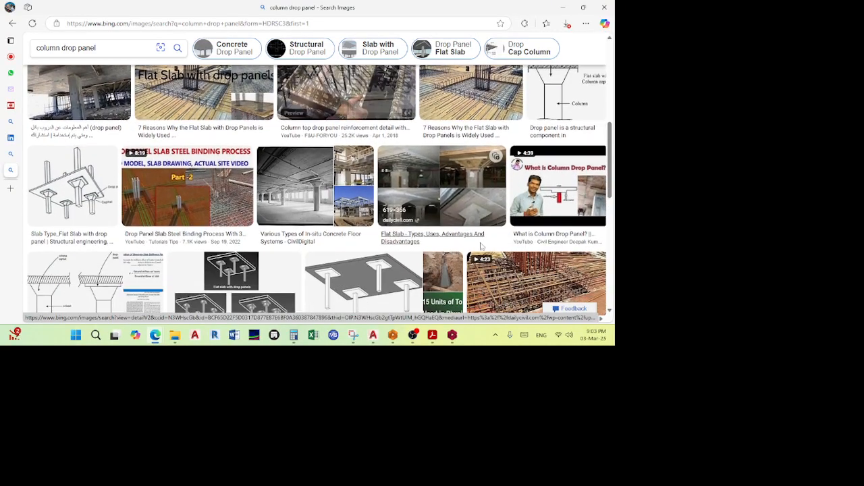
pyautogui.scroll(-2, 364, 217)
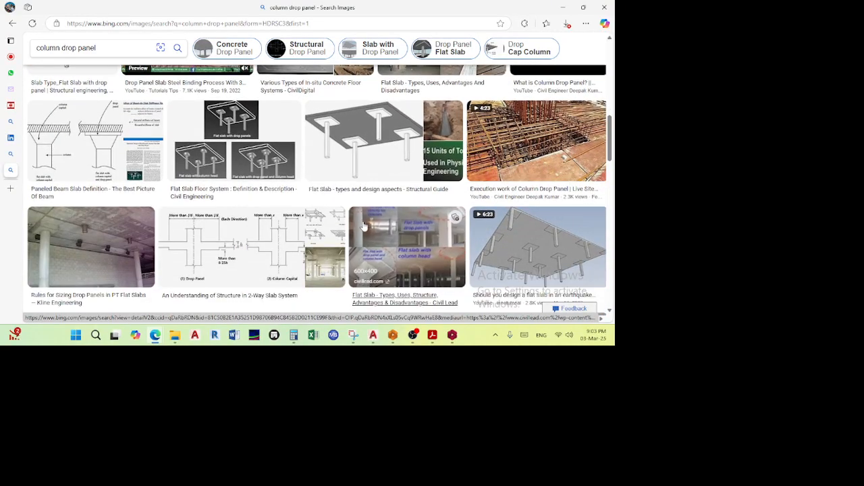
pyautogui.scroll(-2, 464, 255)
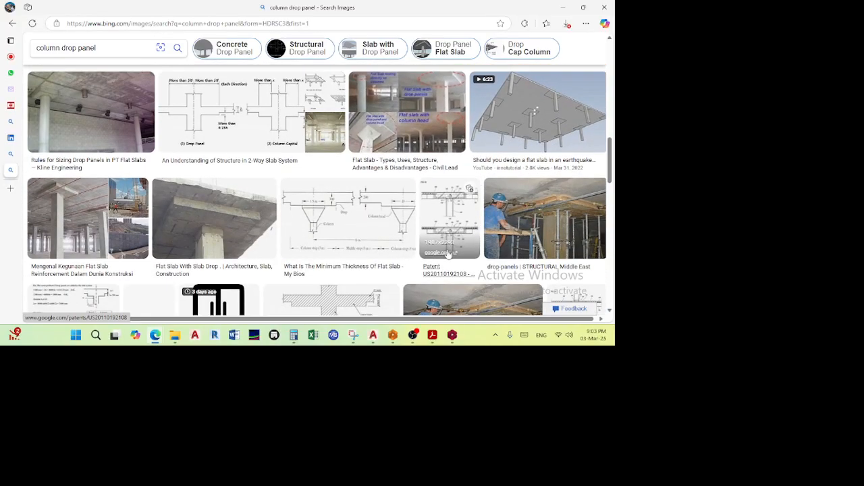
pyautogui.scroll(-2, 442, 255)
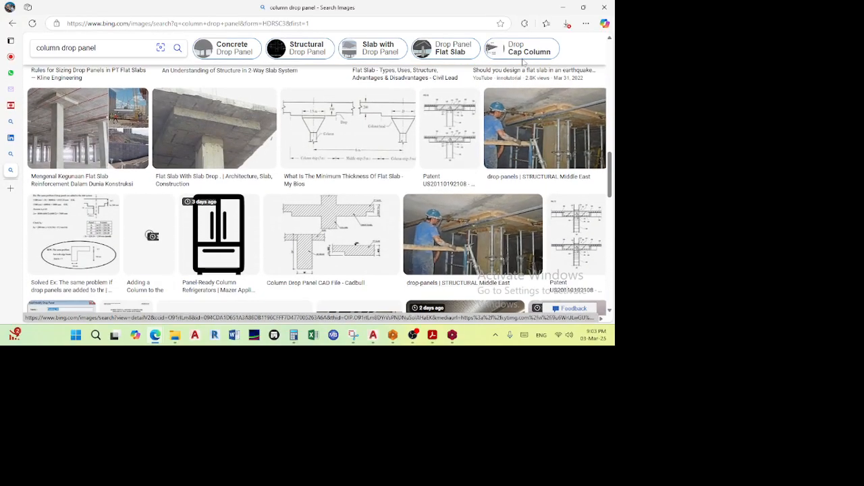
# - Switch back to ProtaStructure and set the bottom level offset (del z Bot) of the A/3 steel column to -3800 mm
pyautogui.click(563, 7)
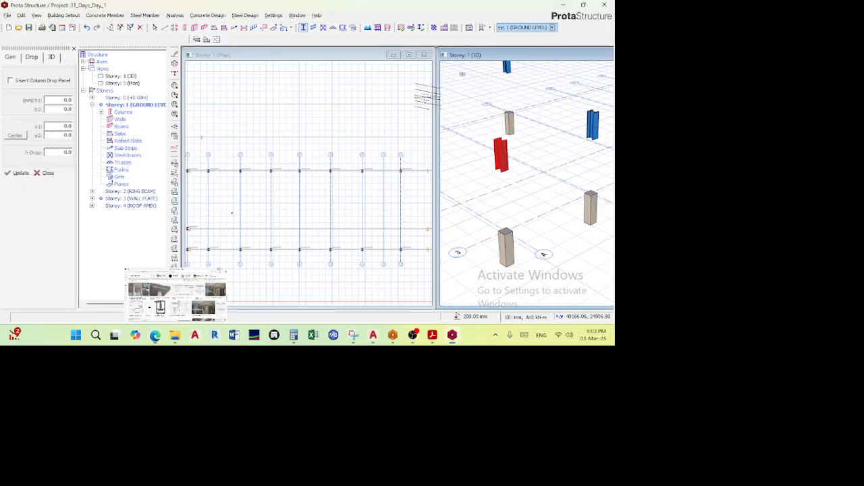
pyautogui.click(49, 57)
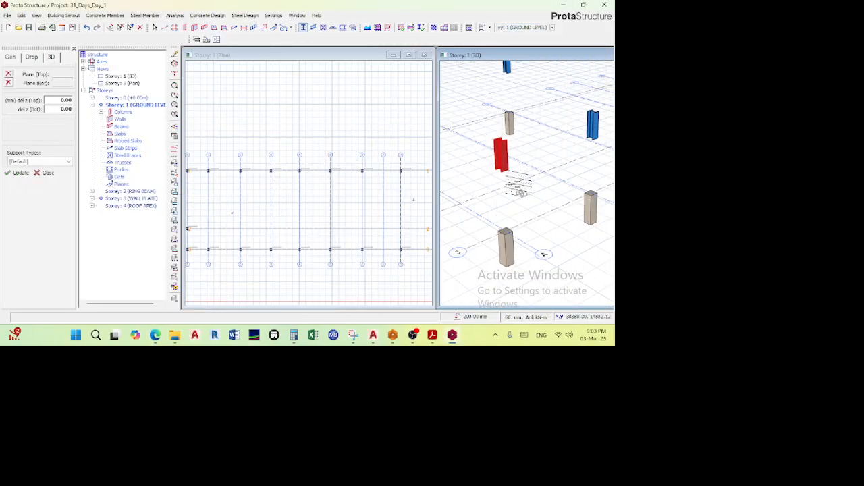
pyautogui.scroll(1, 507, 169)
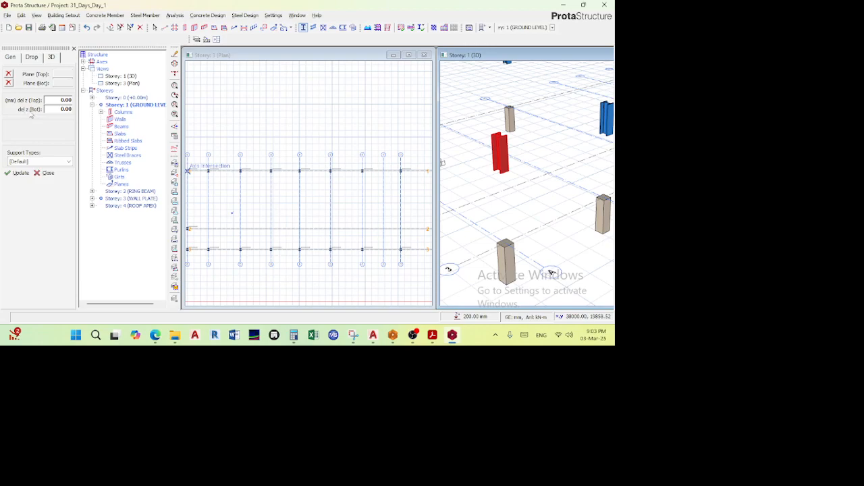
pyautogui.click(56, 108)
pyautogui.click(21, 175)
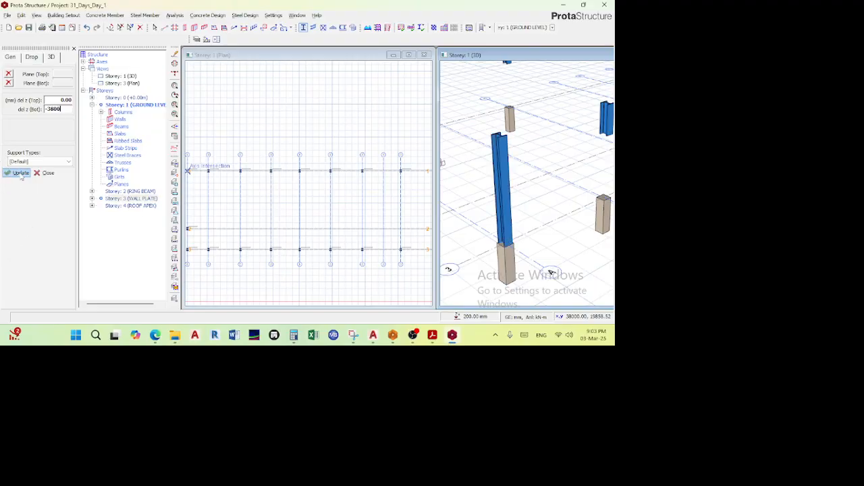
# - Inspect where the steel column meets the concrete column below, and check the storey heights and levels in the Edit Storey table
pyautogui.scroll(2, 483, 248)
pyautogui.moveTo(484, 248); pyautogui.dragTo(473, 168, button='middle')
pyautogui.moveTo(472, 168)
pyautogui.mouseDown()
pyautogui.moveTo(484, 149)
pyautogui.moveTo(474, 169)
pyautogui.mouseUp()
pyautogui.scroll(1, 496, 153)
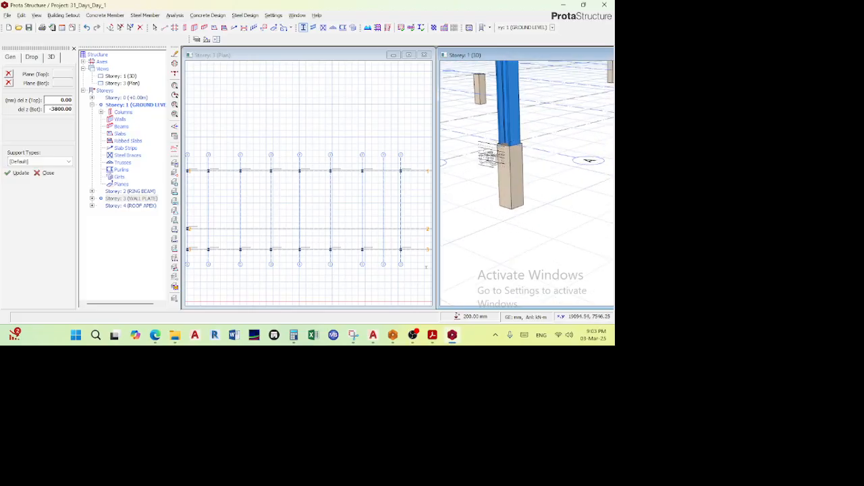
pyautogui.press('Escape')
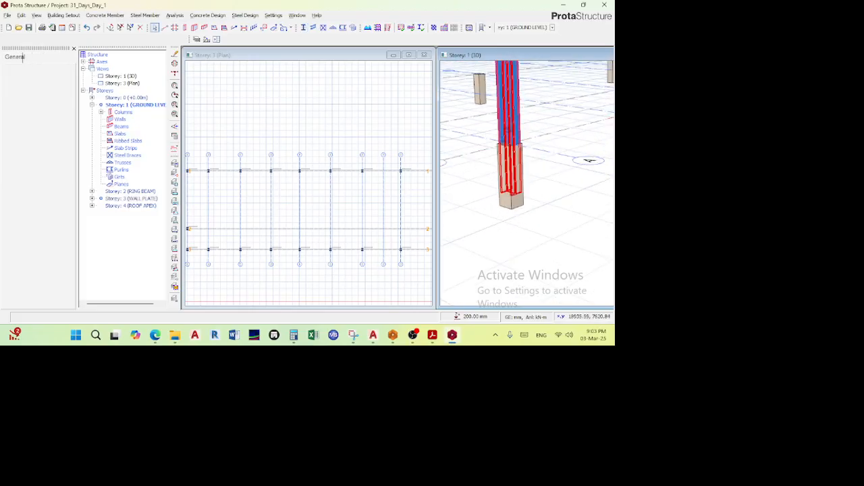
pyautogui.click(508, 135)
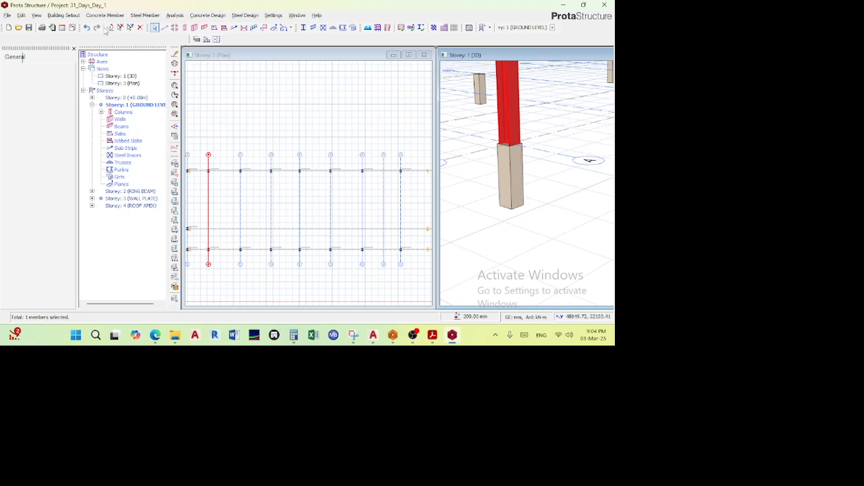
pyautogui.click(64, 15)
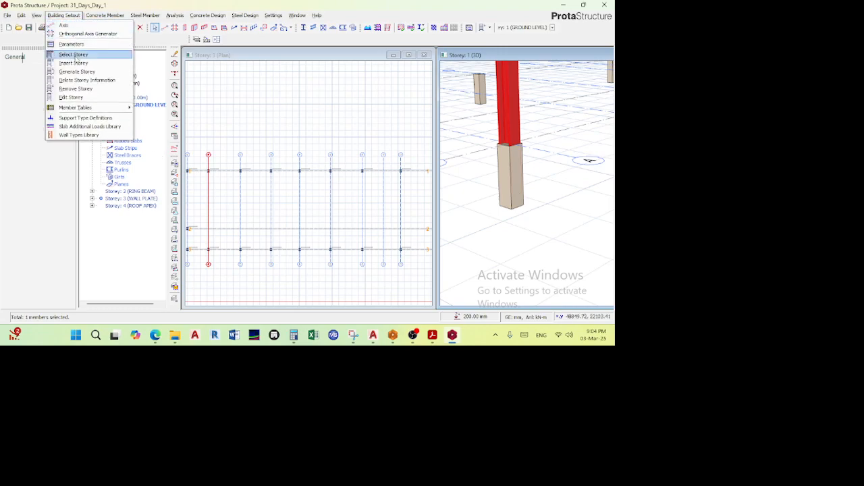
pyautogui.click(74, 96)
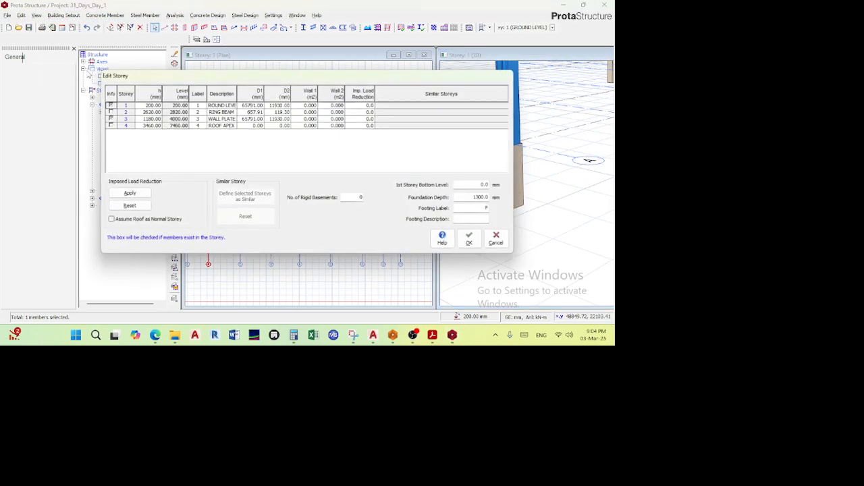
pyautogui.click(495, 238)
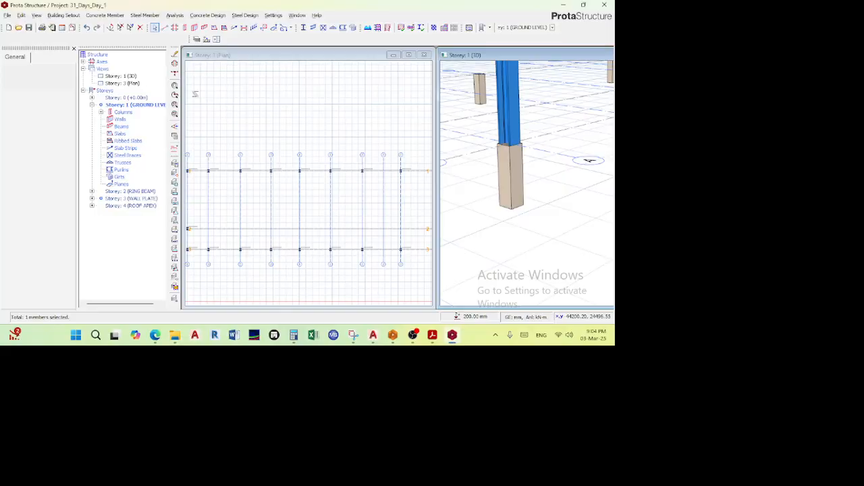
# - Set the A/3 steel column's bottom level offset (del z Bot) to -3400 mm and update the member
pyautogui.rightClick(508, 104)
pyautogui.click(462, 112)
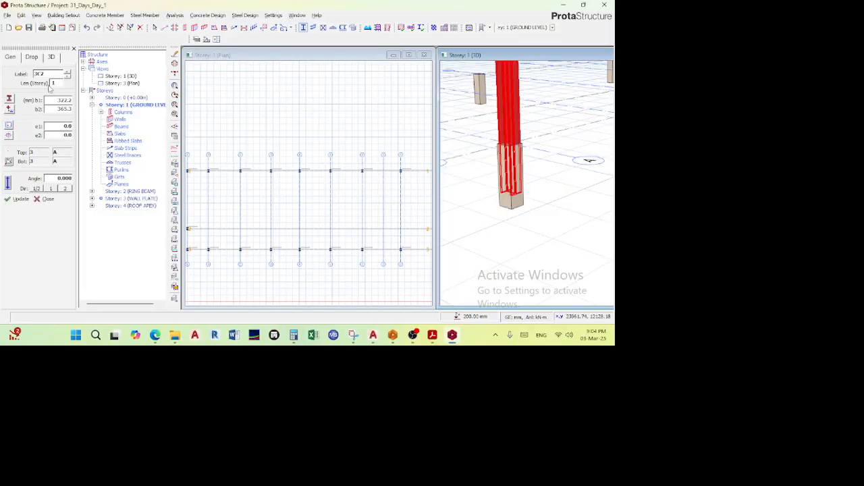
pyautogui.click(52, 57)
pyautogui.moveTo(58, 110)
pyautogui.mouseDown()
pyautogui.moveTo(44, 124)
pyautogui.moveTo(54, 126)
pyautogui.mouseUp()
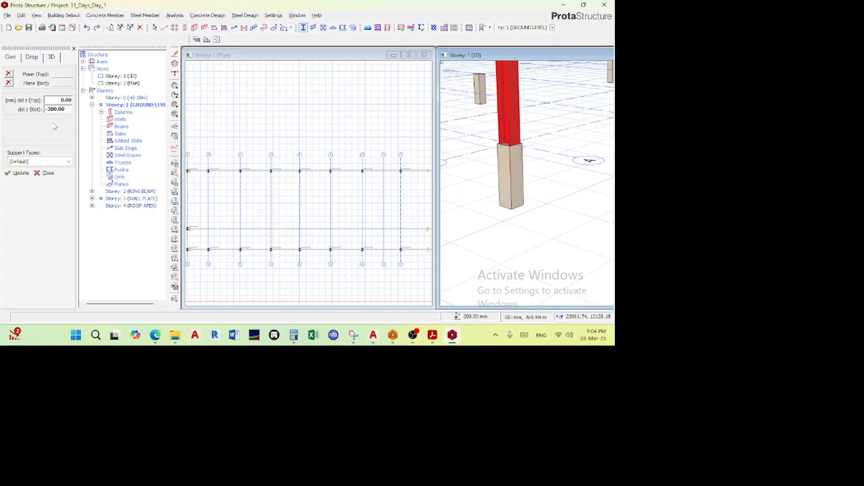
pyautogui.click(20, 173)
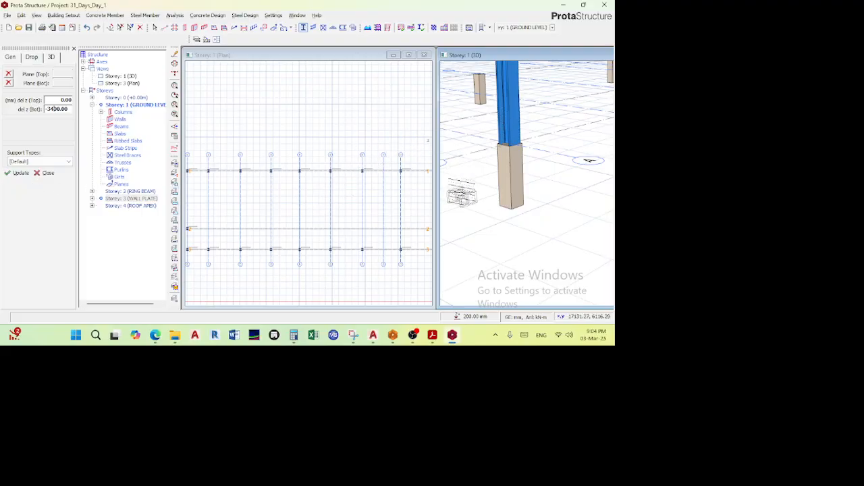
pyautogui.press('Escape')
pyautogui.press('Escape')
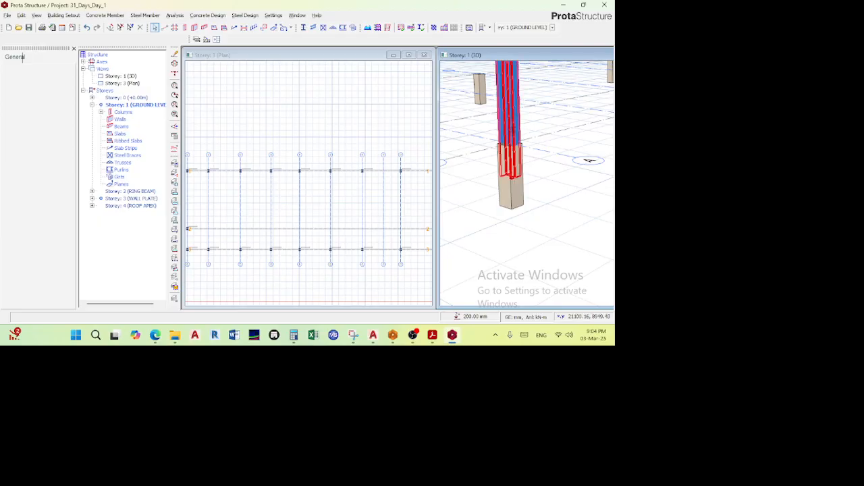
# - Reopen the properties of the A/3 steel column and show its 3D level offset settings
pyautogui.click(511, 128)
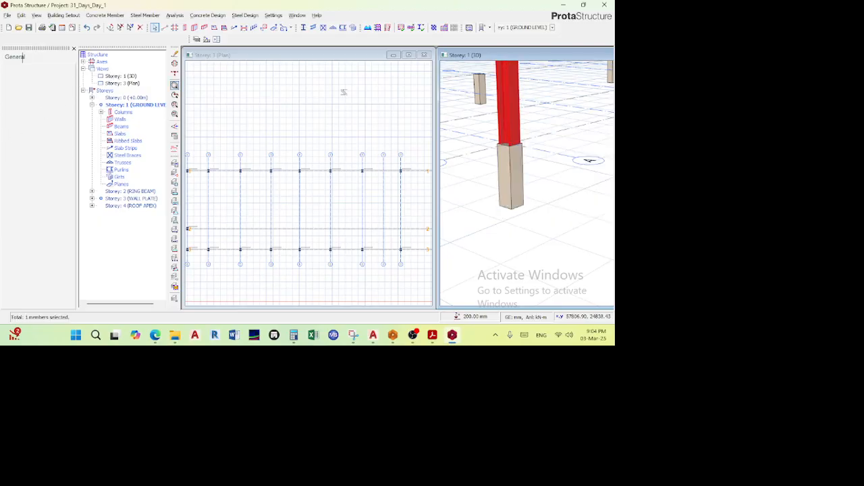
pyautogui.rightClick(510, 108)
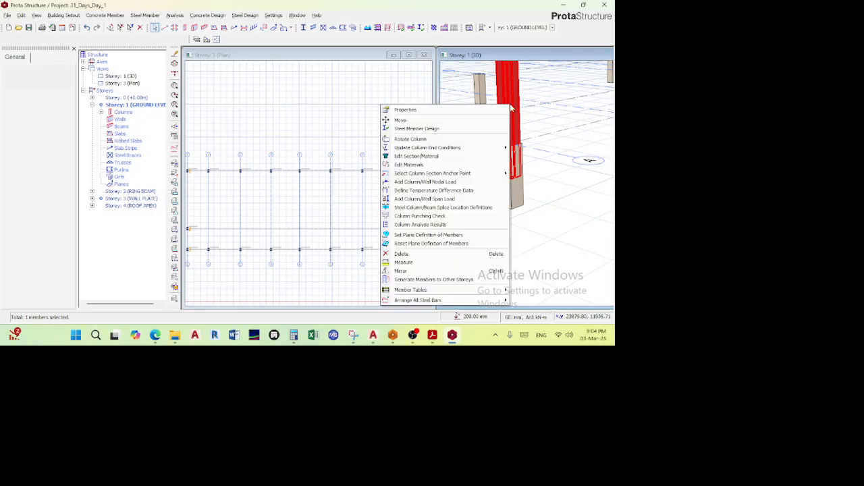
pyautogui.click(459, 109)
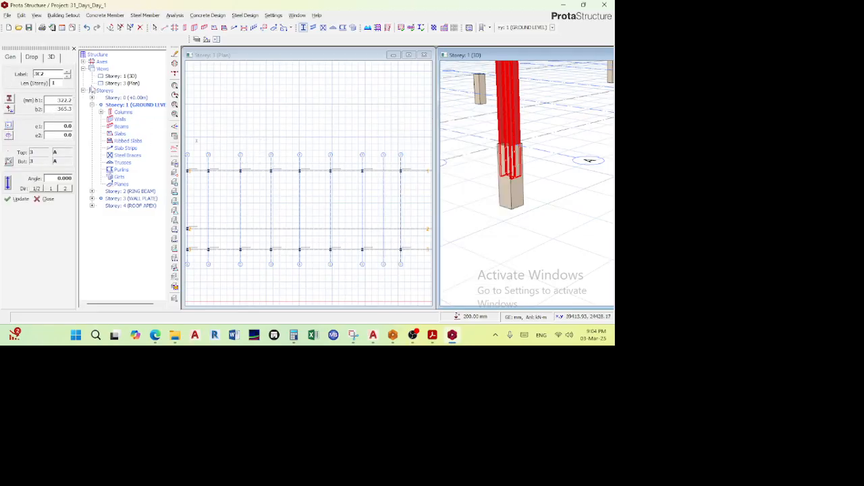
pyautogui.click(52, 58)
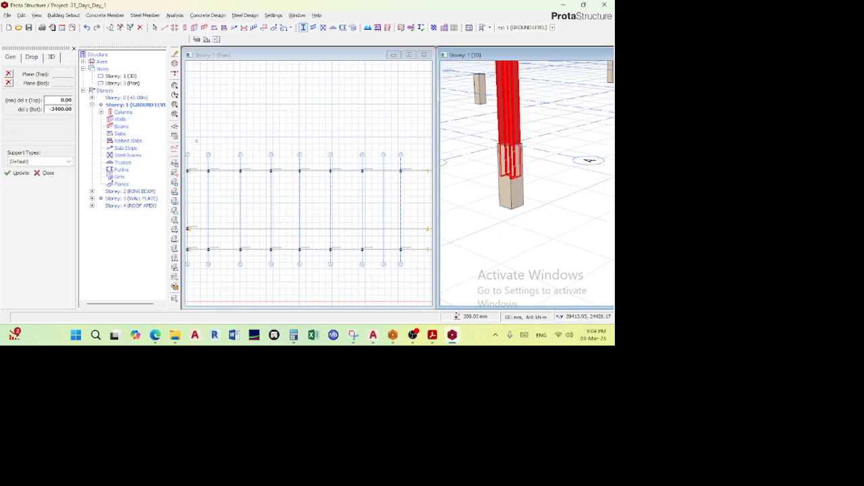
# - Switch to the Teams meeting in the Edge browser and admit the participant waiting in the lobby
pyautogui.moveTo(154, 338)
pyautogui.click(108, 287)
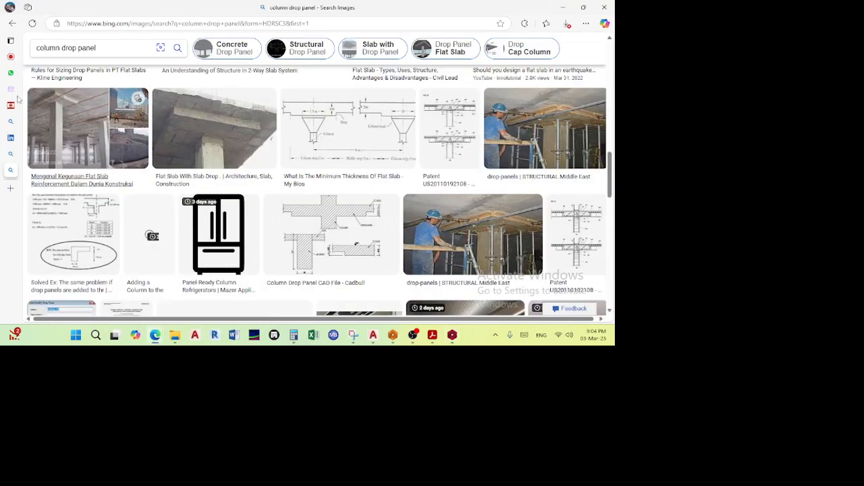
pyautogui.click(23, 57)
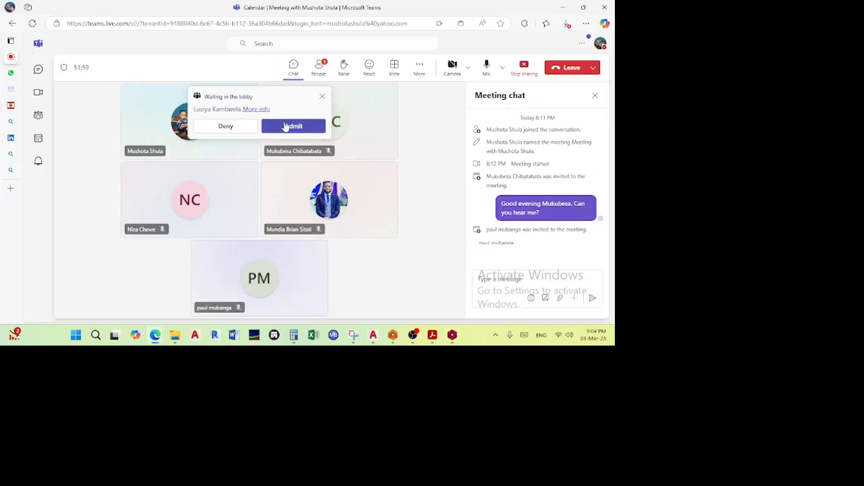
pyautogui.click(285, 123)
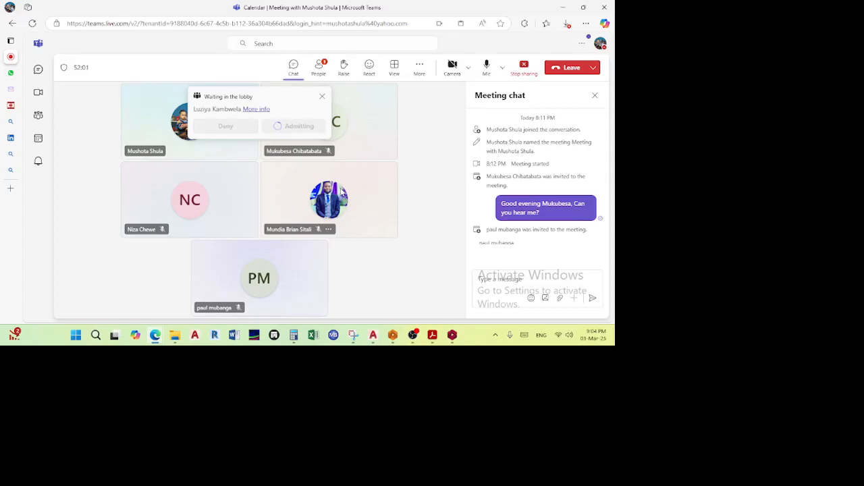
pyautogui.click(343, 194)
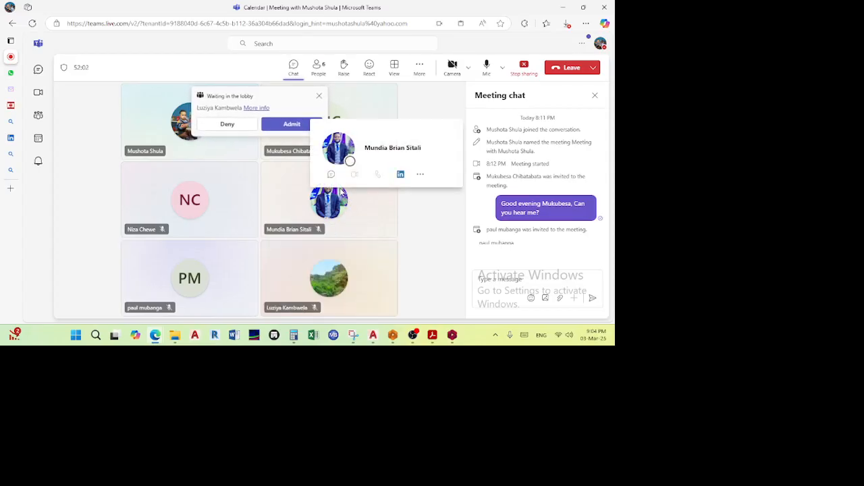
# - Return to ProtaStructure, set the A/3 steel column's bottom level offset (del z Bot) to -3000 mm, and check its base
pyautogui.click(560, 6)
pyautogui.doubleClick(58, 110)
pyautogui.click(53, 110)
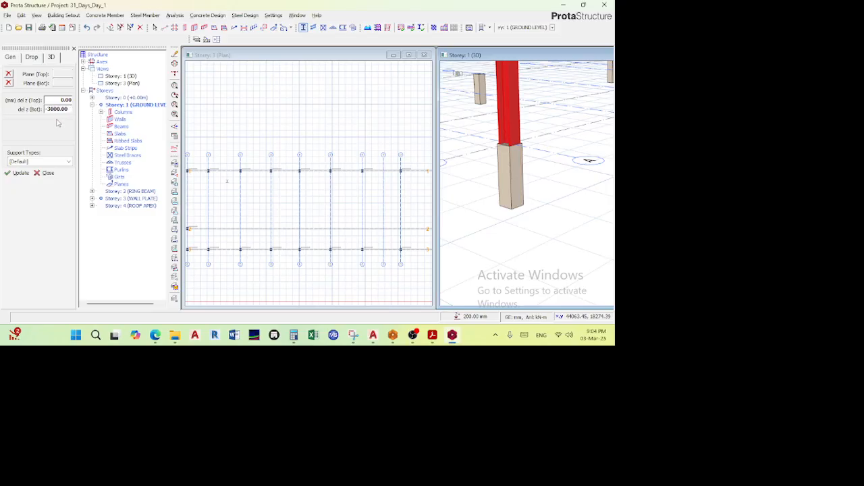
pyautogui.click(20, 173)
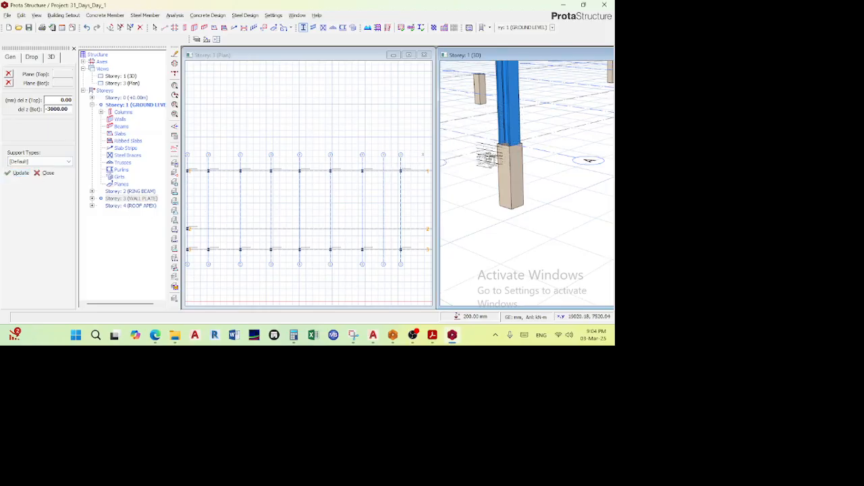
pyautogui.click(507, 153)
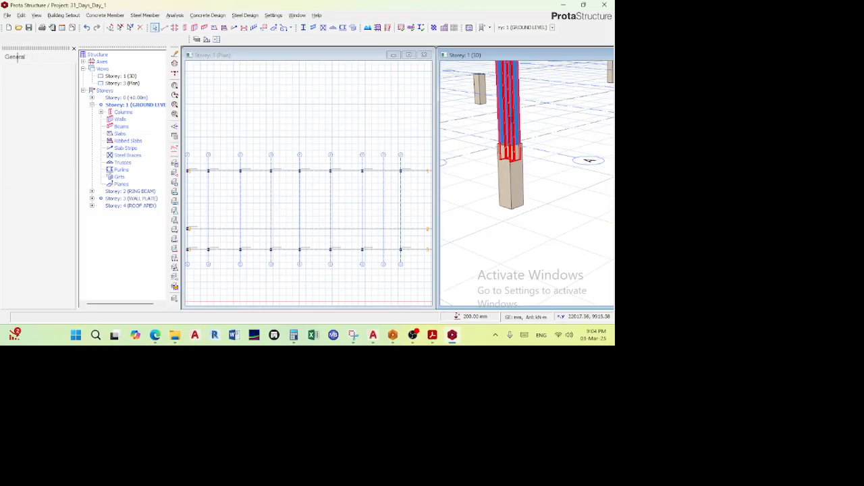
pyautogui.moveTo(509, 132)
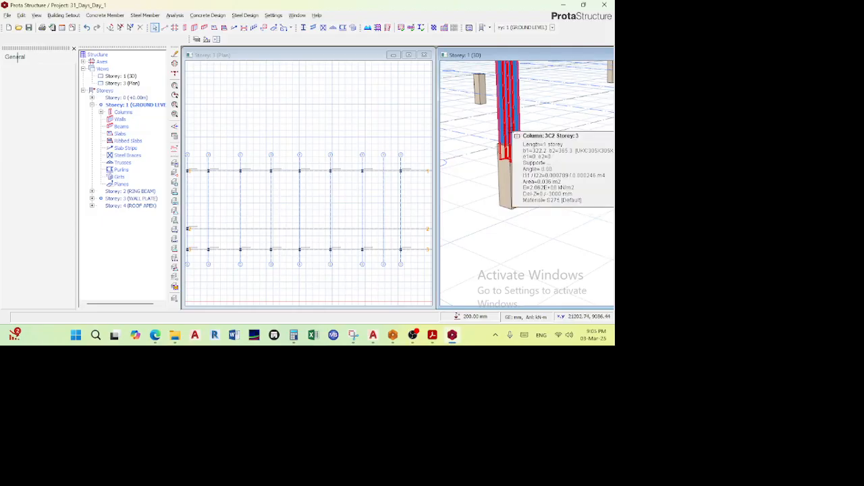
pyautogui.click(589, 160)
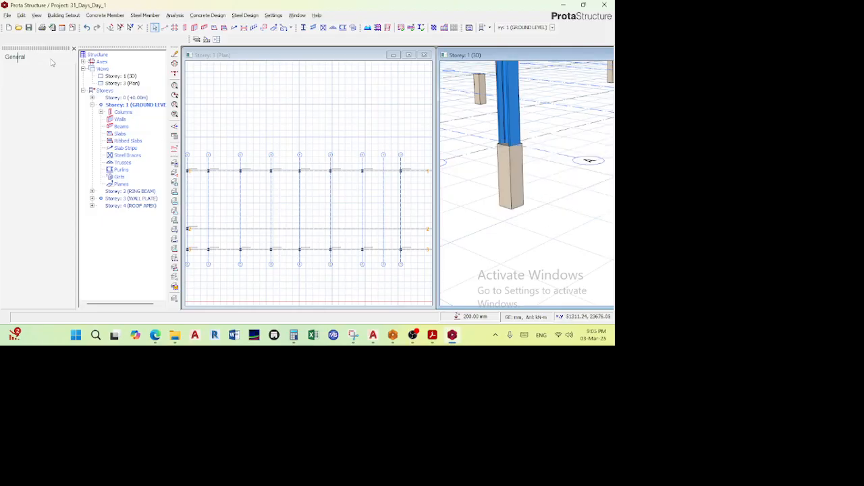
# - Review the storey heights and levels in the Edit Storey table twice, closing it without changes
pyautogui.click(63, 15)
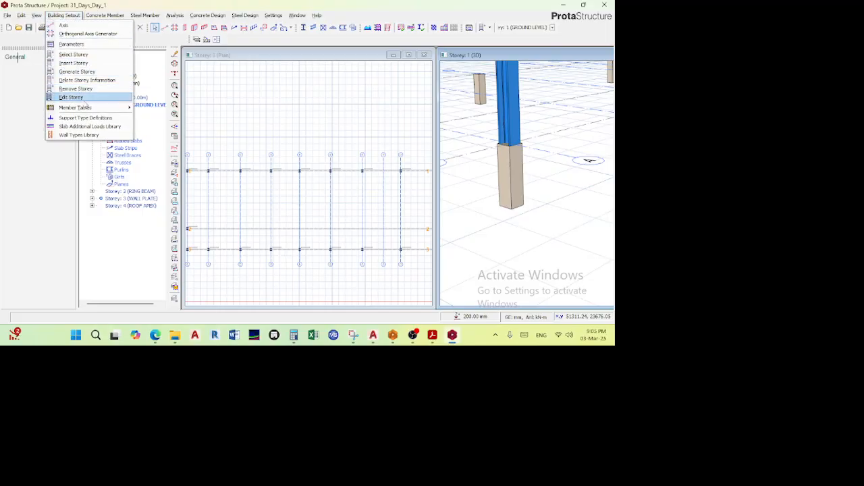
pyautogui.click(71, 98)
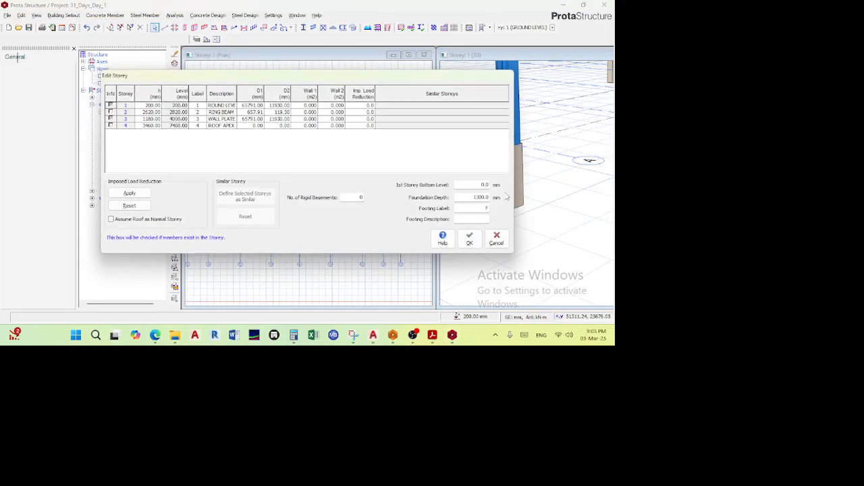
pyautogui.click(496, 239)
pyautogui.click(64, 15)
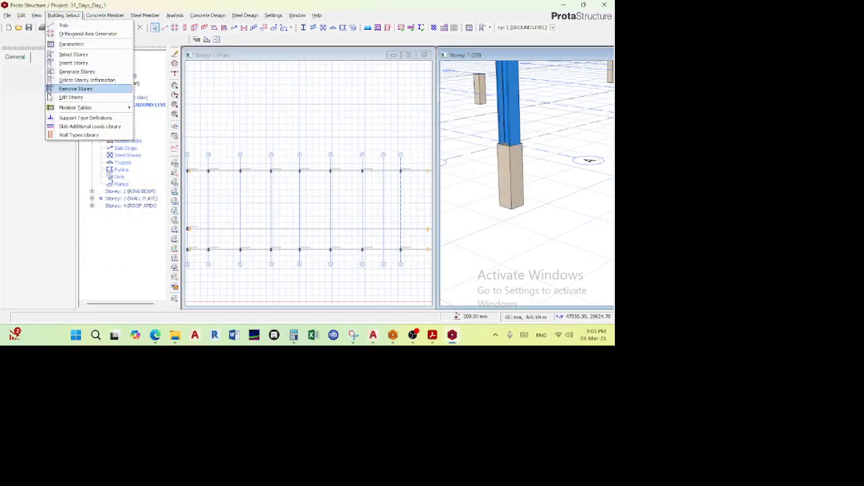
pyautogui.click(71, 97)
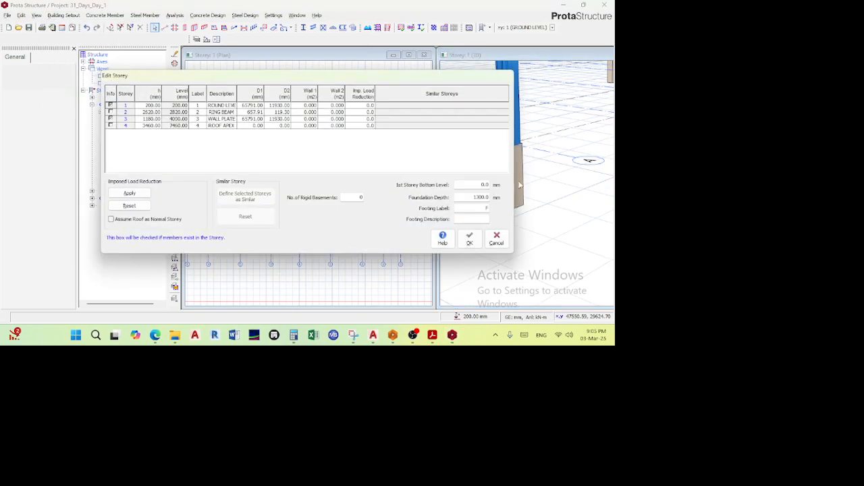
pyautogui.click(496, 239)
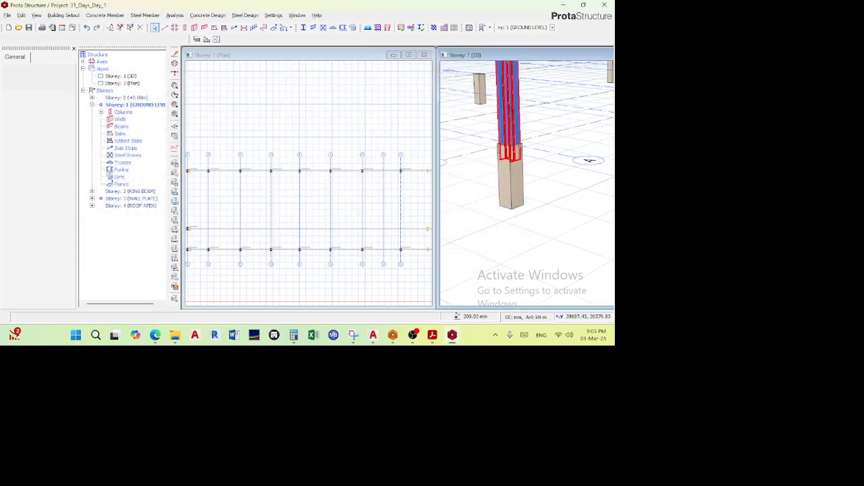
# - Set the A/3 steel column's bottom level offset (del z Bot) to -2800 mm and apply the update
pyautogui.click(508, 103)
pyautogui.rightClick(506, 103)
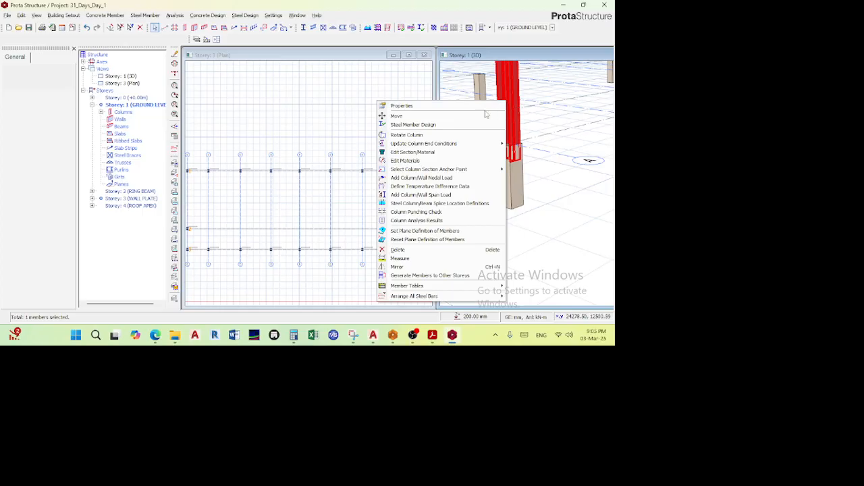
pyautogui.click(438, 108)
pyautogui.click(51, 57)
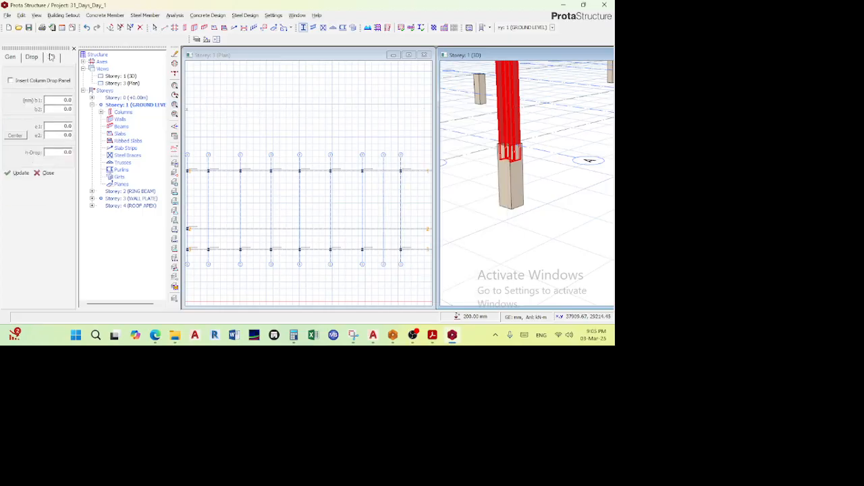
pyautogui.click(52, 59)
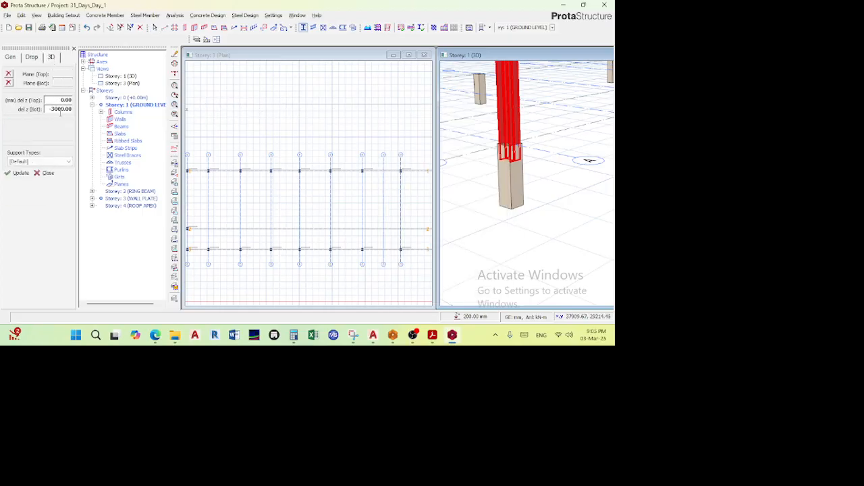
pyautogui.doubleClick(53, 109)
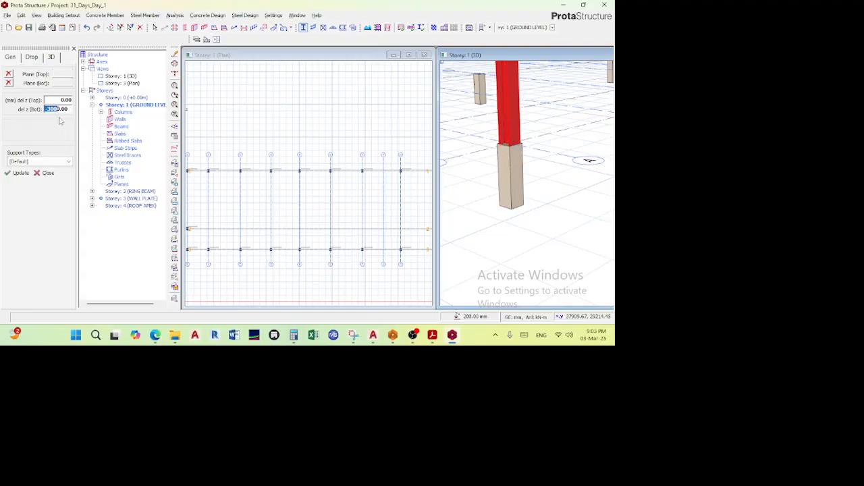
pyautogui.click(58, 109)
pyautogui.click(19, 173)
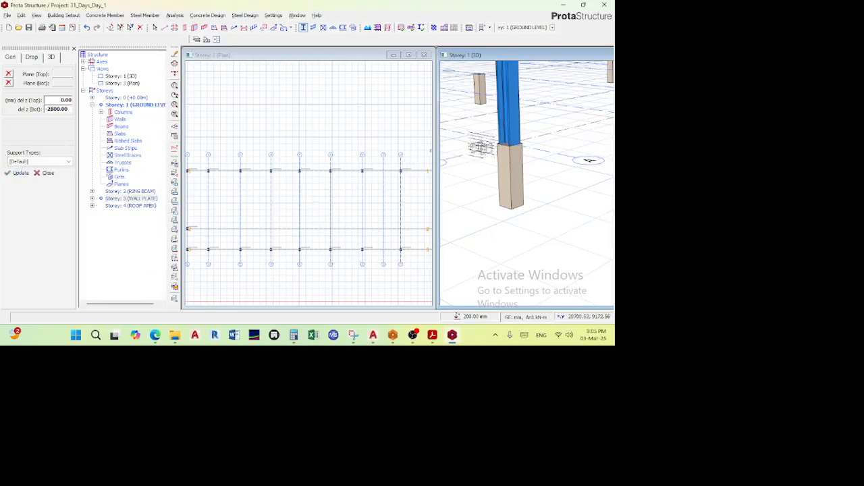
# - Change the A/3 steel column's bottom level offset (del z Bot) to -2600 mm, update it and close its properties
pyautogui.click(502, 131)
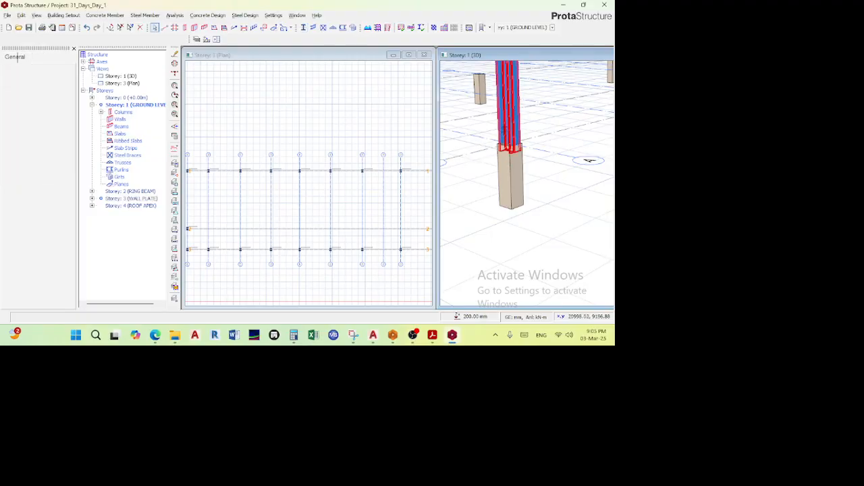
pyautogui.scroll(3, 503, 129)
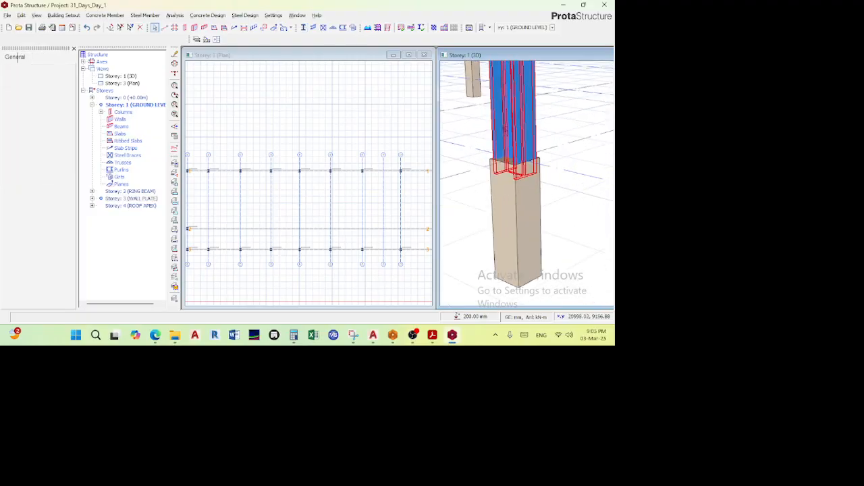
pyautogui.click(504, 128)
pyautogui.rightClick(505, 129)
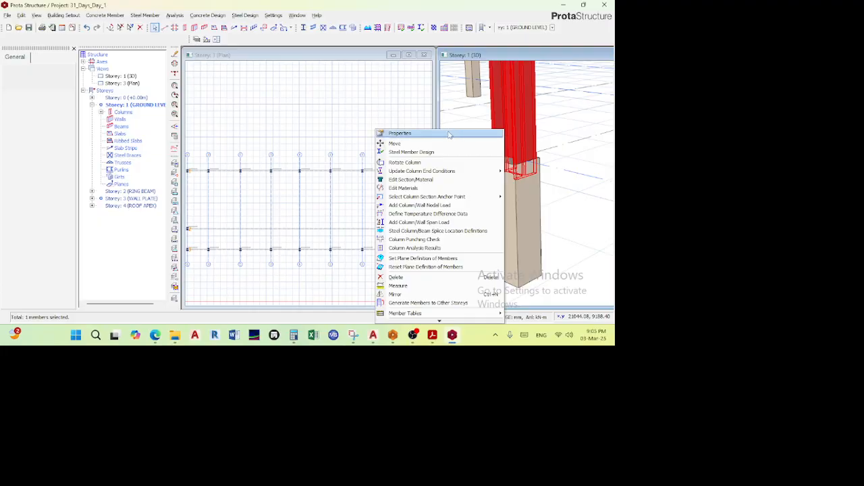
pyautogui.click(449, 133)
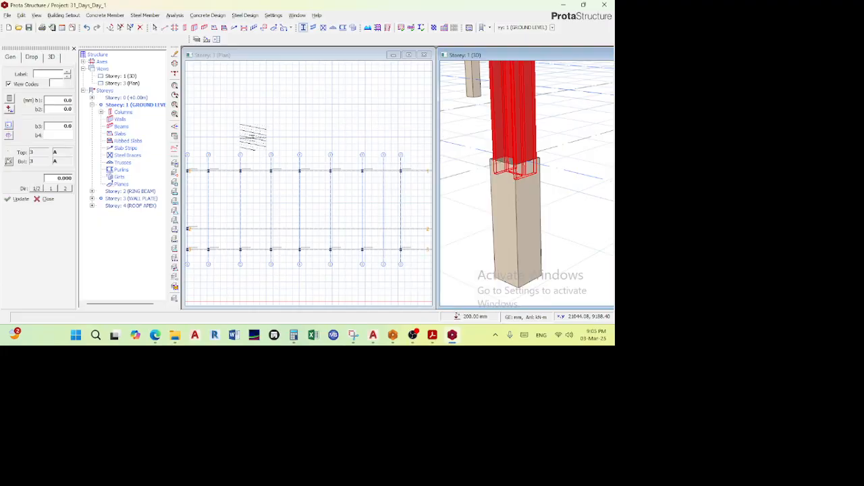
pyautogui.click(50, 57)
pyautogui.doubleClick(52, 109)
pyautogui.click(55, 110)
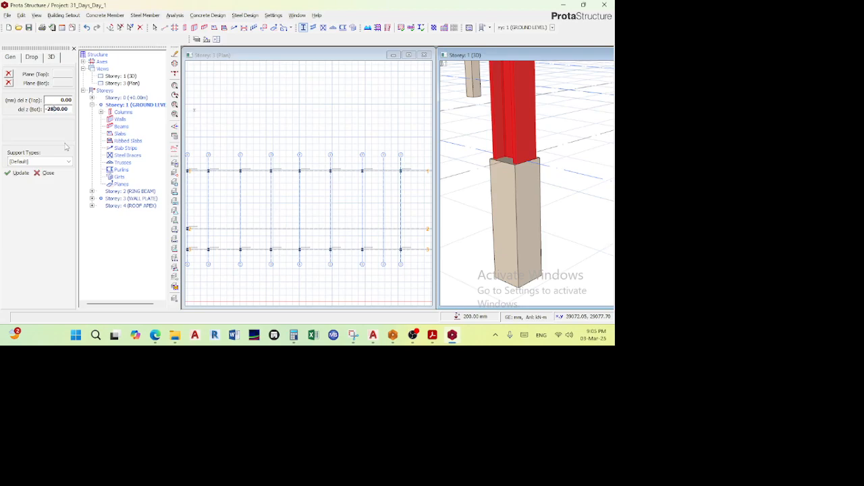
pyautogui.click(16, 173)
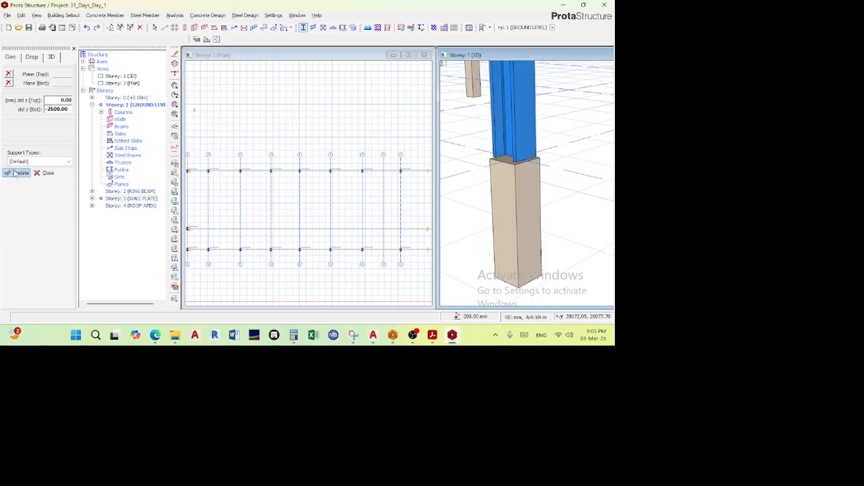
pyautogui.click(44, 173)
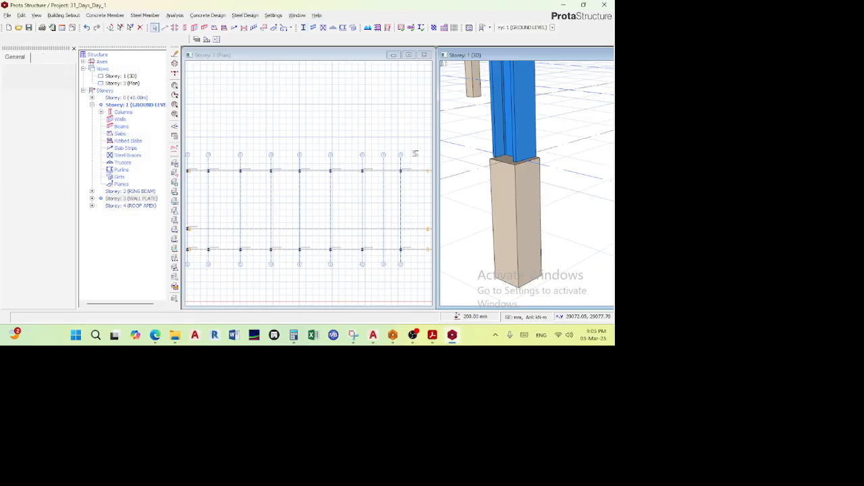
# - Inspect up close the junction between the steel column's base and the top of the concrete column in the 3D view
pyautogui.scroll(3, 485, 173)
pyautogui.moveTo(486, 172); pyautogui.dragTo(492, 171, button='middle')
pyautogui.scroll(2, 492, 120)
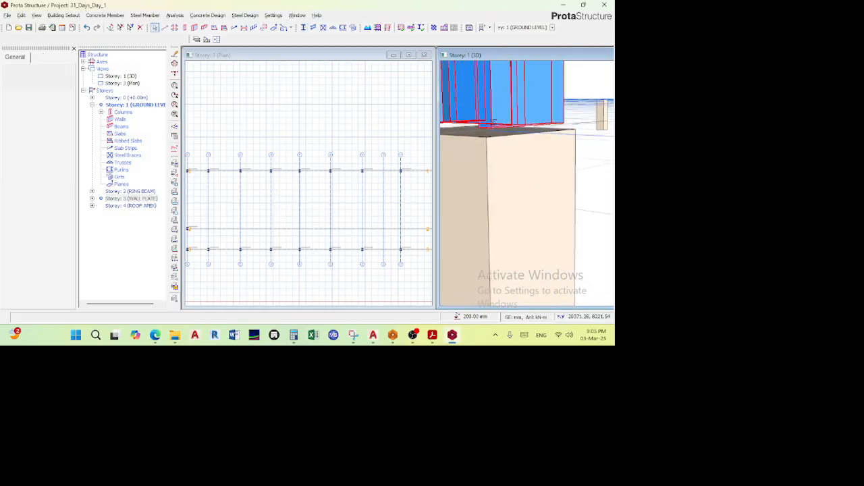
pyautogui.scroll(2, 489, 132)
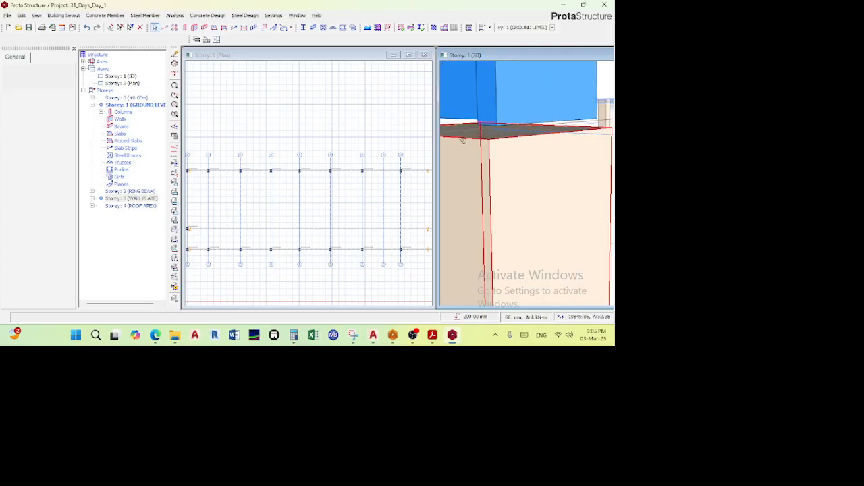
pyautogui.scroll(-2, 512, 149)
pyautogui.rightClick(517, 163)
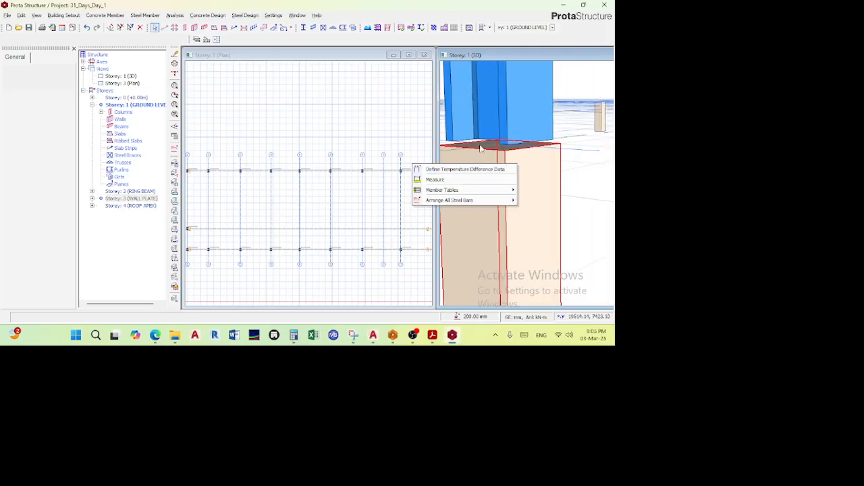
# - Set the bottom level offset (del z Bot) of the steel column above the concrete stub to -2700 mm
pyautogui.click(481, 148)
pyautogui.click(486, 128)
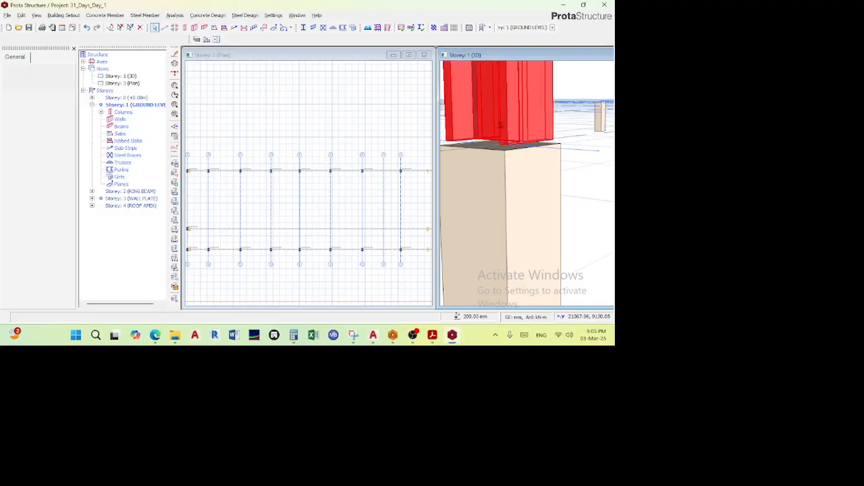
pyautogui.rightClick(501, 126)
pyautogui.click(444, 132)
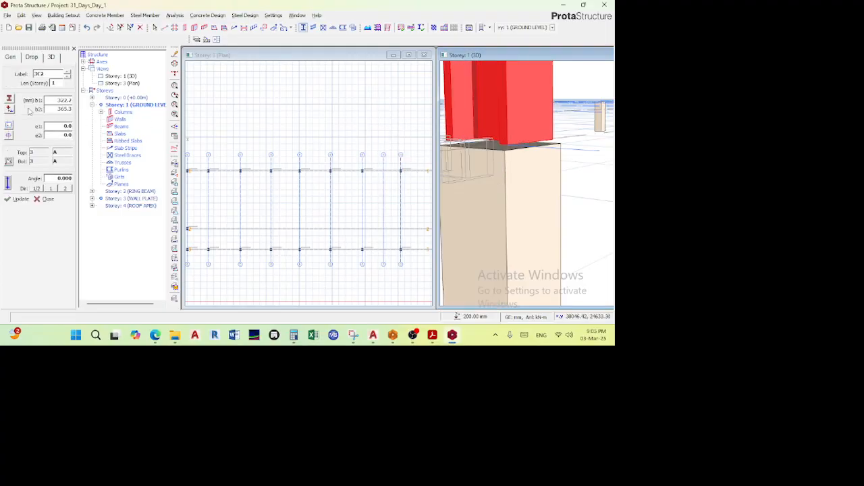
pyautogui.click(50, 56)
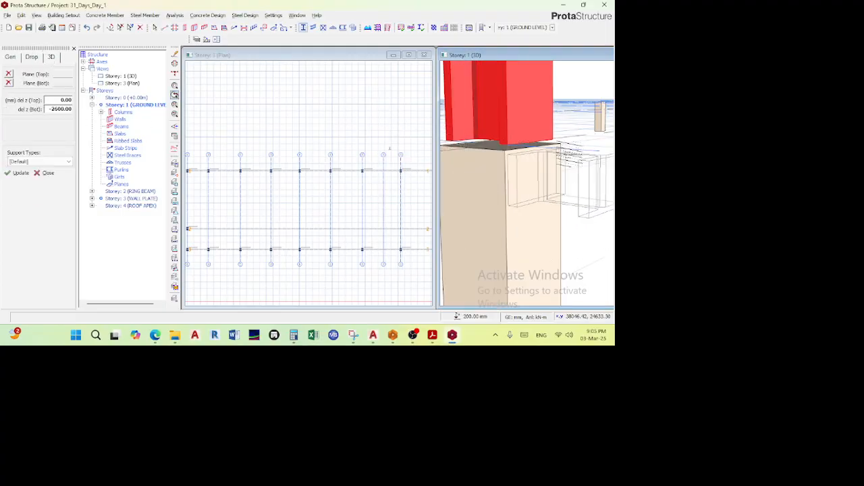
pyautogui.doubleClick(59, 108)
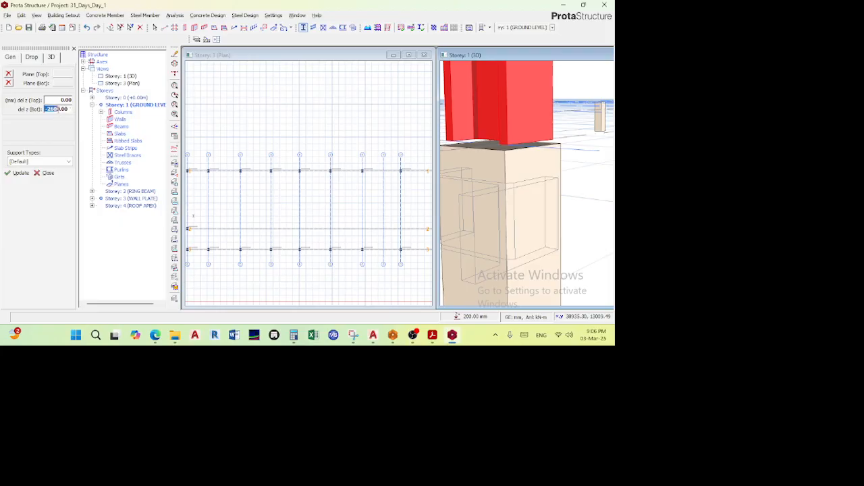
pyautogui.click(54, 109)
pyautogui.click(17, 172)
pyautogui.scroll(-2, 487, 196)
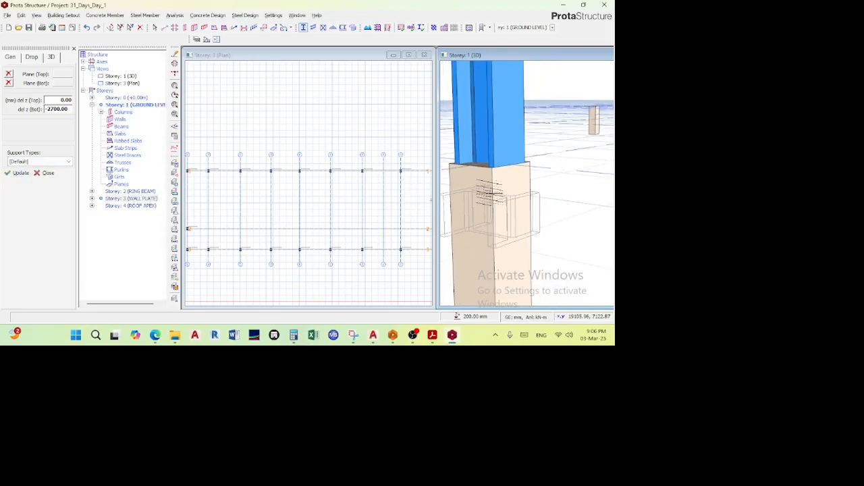
pyautogui.press('Escape')
# - Inspect the joint between steel column 3C2 and concrete column 1C2, including both columns' member details
pyautogui.click(497, 149)
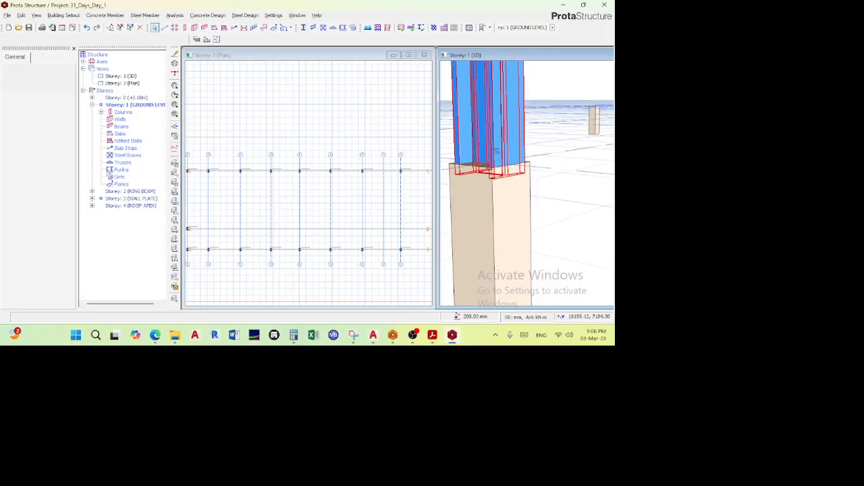
pyautogui.moveTo(494, 151)
pyautogui.scroll(2, 493, 152)
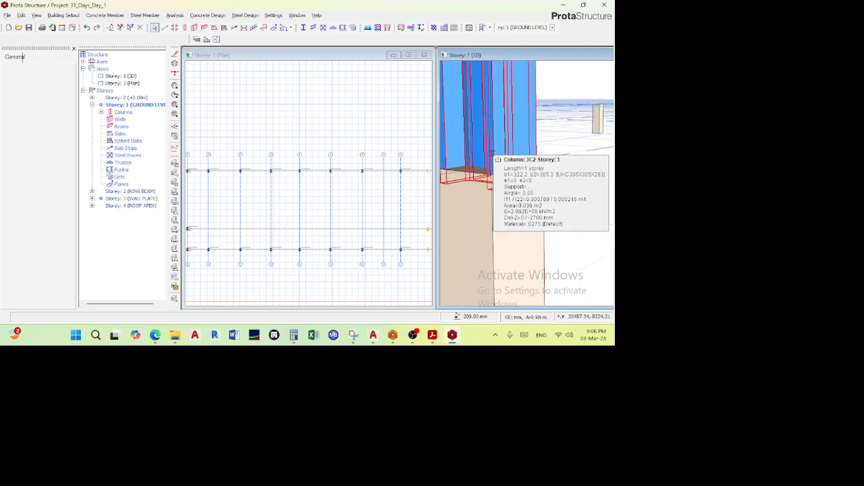
pyautogui.scroll(-1, 493, 155)
pyautogui.scroll(-1, 492, 179)
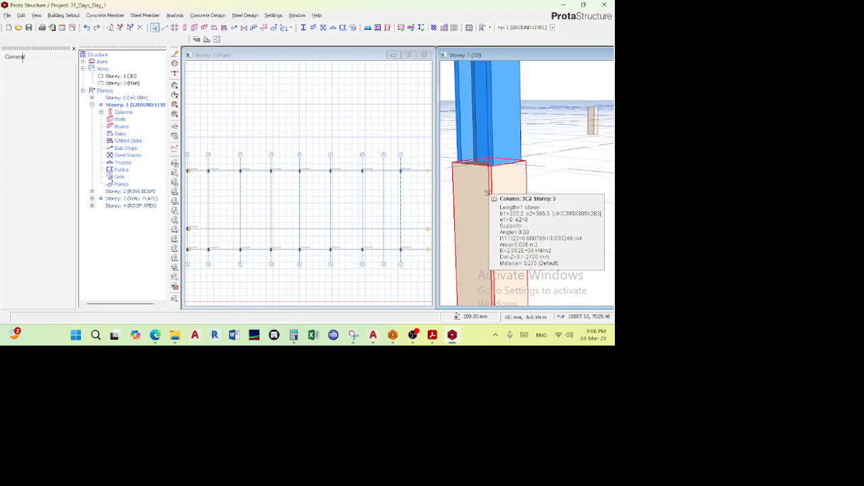
pyautogui.click(489, 193)
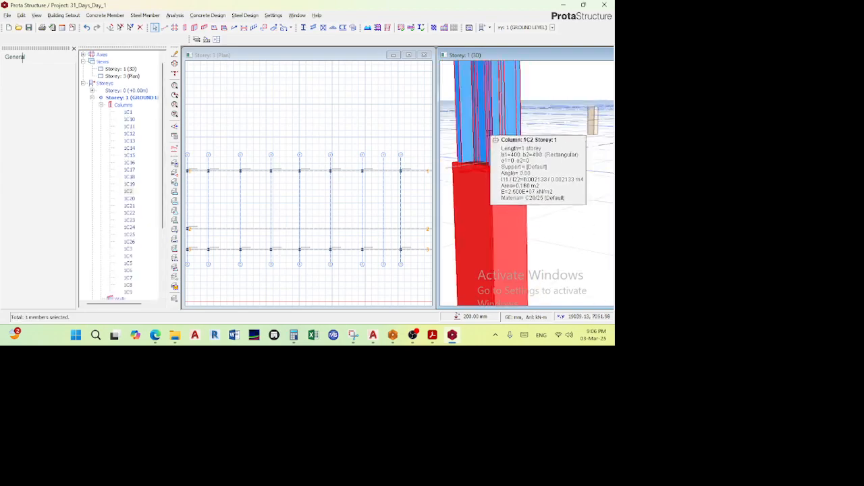
pyautogui.press('Escape')
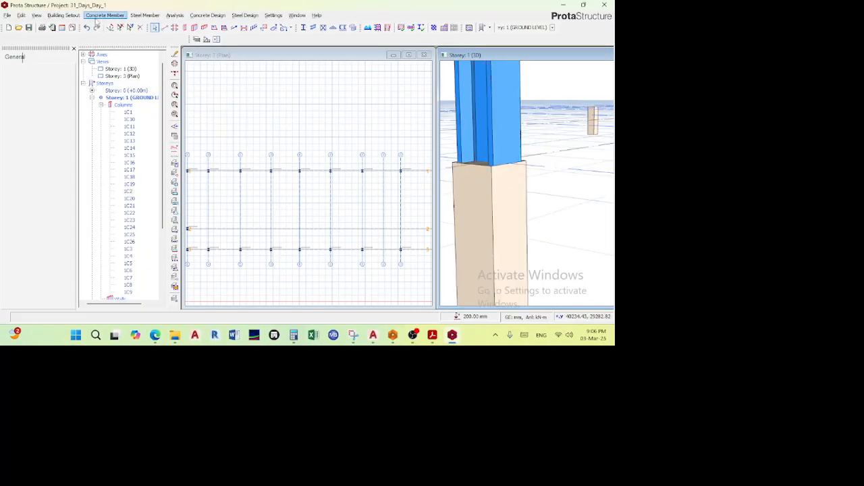
# - Review the storey levels in Edit Storey and calculate 2820 - 200 in Calculator, leaving the storey data unedited
pyautogui.click(64, 14)
pyautogui.click(71, 97)
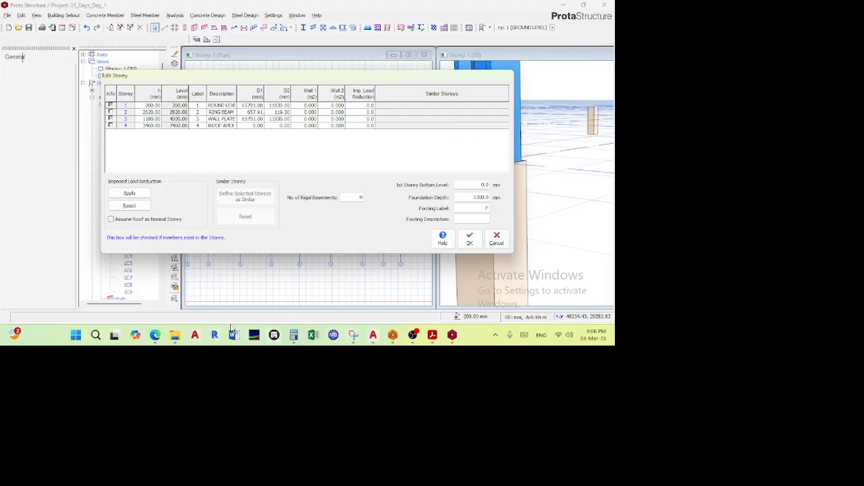
pyautogui.click(293, 334)
pyautogui.moveTo(88, 113); pyautogui.dragTo(416, 81)
pyautogui.click(448, 184)
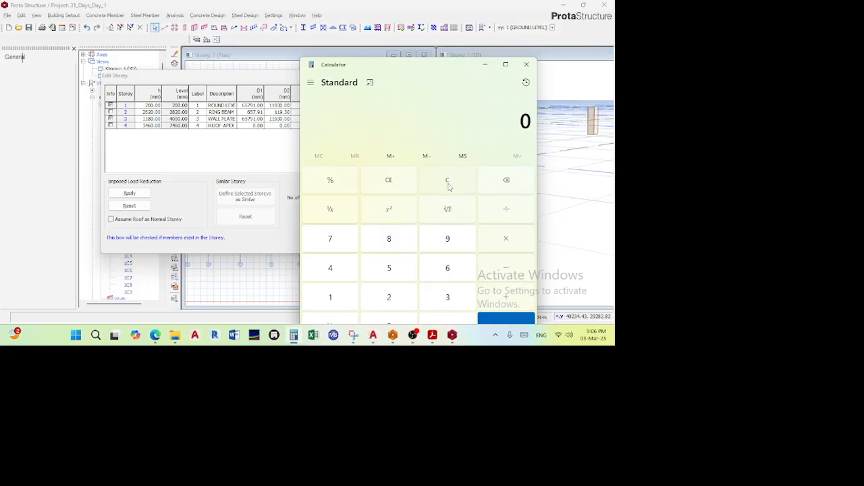
pyautogui.write('2820')
pyautogui.press('-')
pyautogui.write('200')
pyautogui.press('Return')
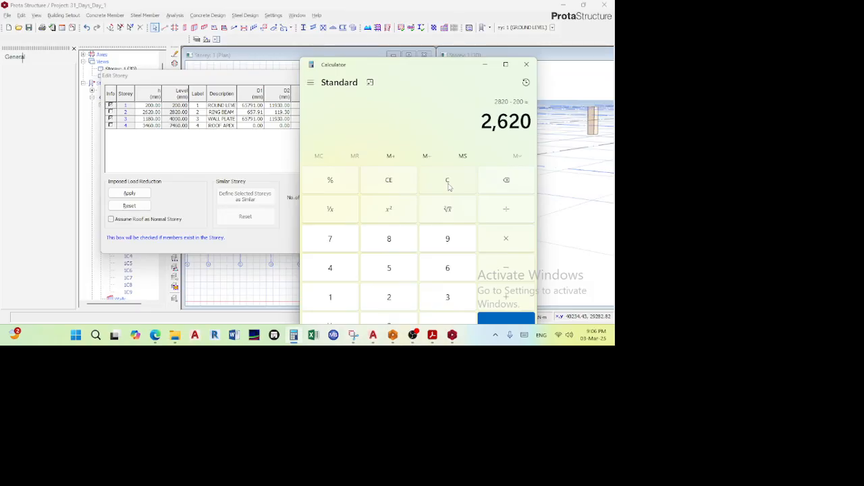
pyautogui.click(485, 64)
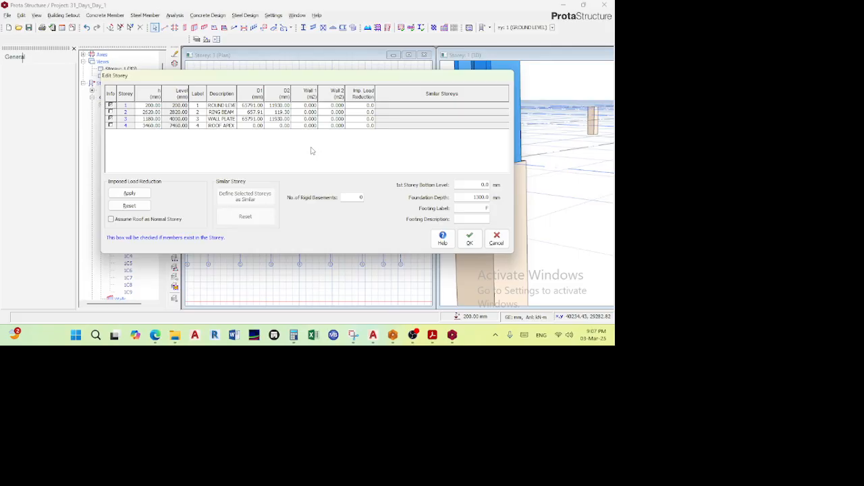
pyautogui.click(496, 239)
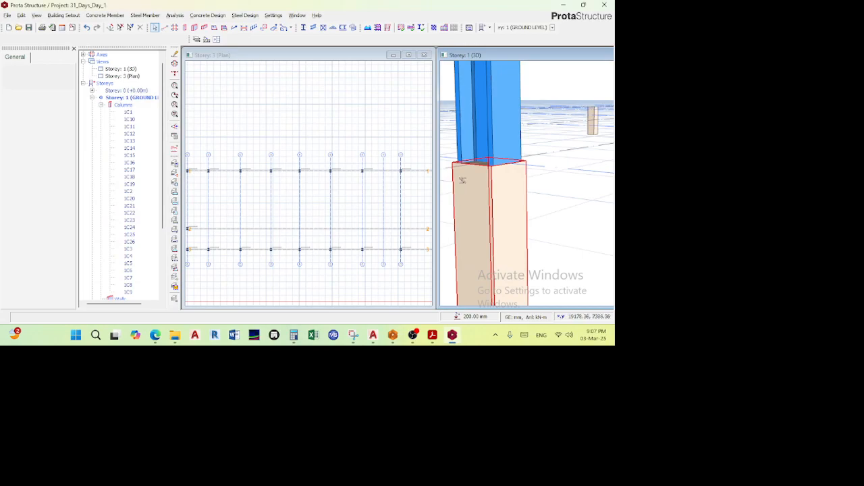
# - Set the bottom level offset (del z Bot) of steel column 3C2 to -2620 mm and update the column
pyautogui.click(467, 159)
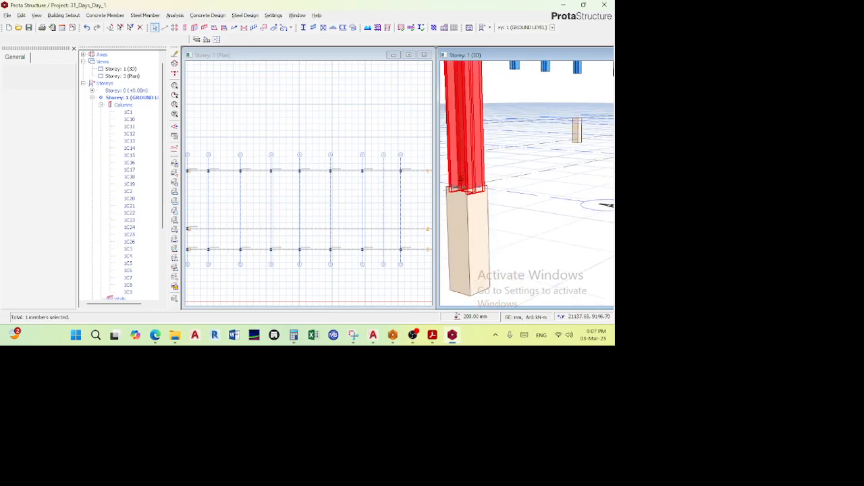
pyautogui.click(294, 335)
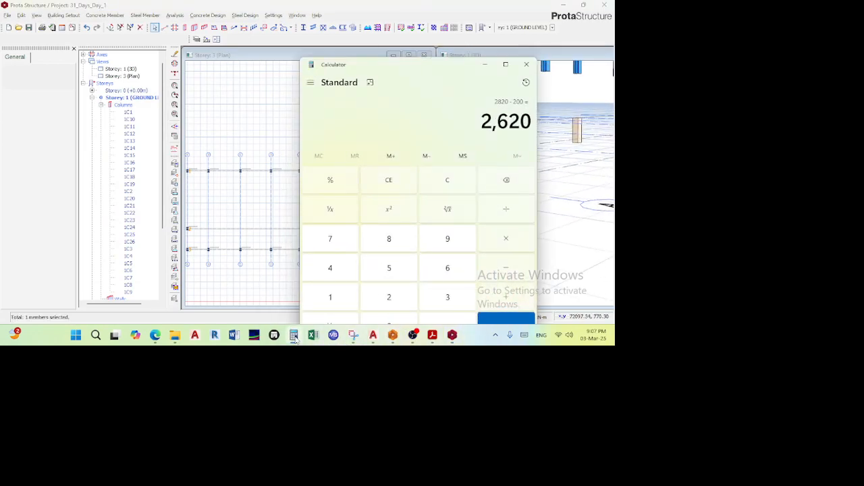
pyautogui.click(294, 336)
pyautogui.scroll(3, 469, 171)
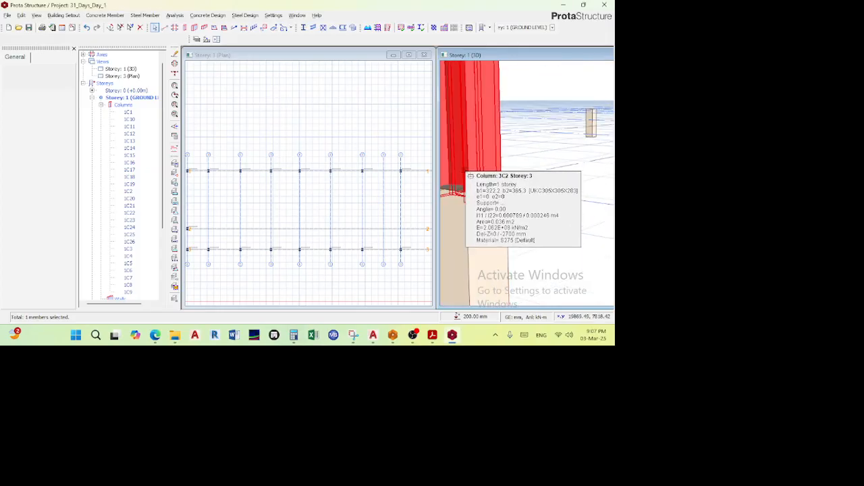
pyautogui.rightClick(469, 169)
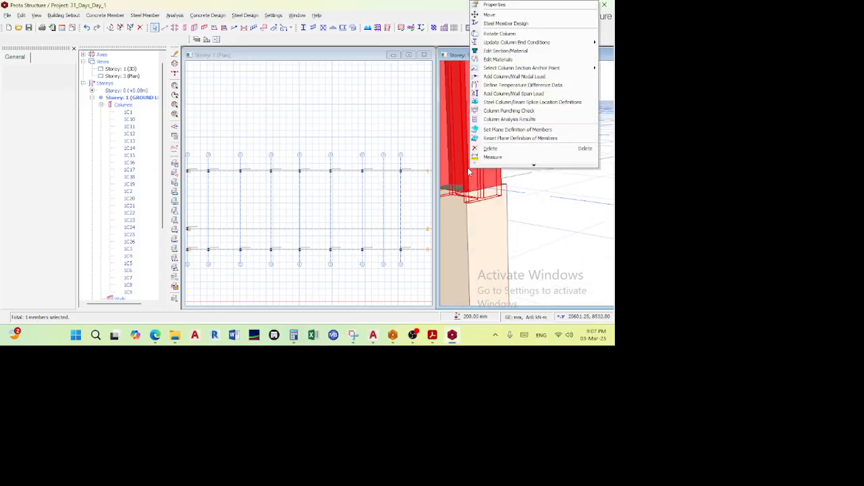
pyautogui.click(496, 5)
pyautogui.click(51, 58)
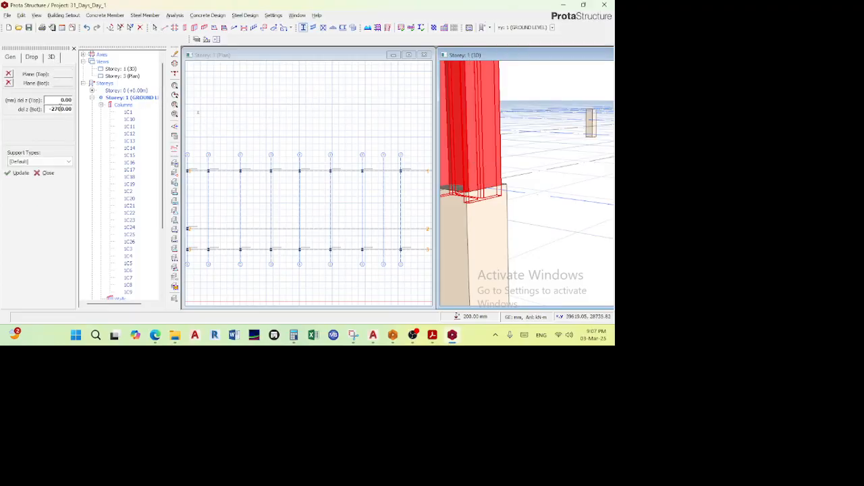
pyautogui.doubleClick(57, 109)
pyautogui.write('-260')
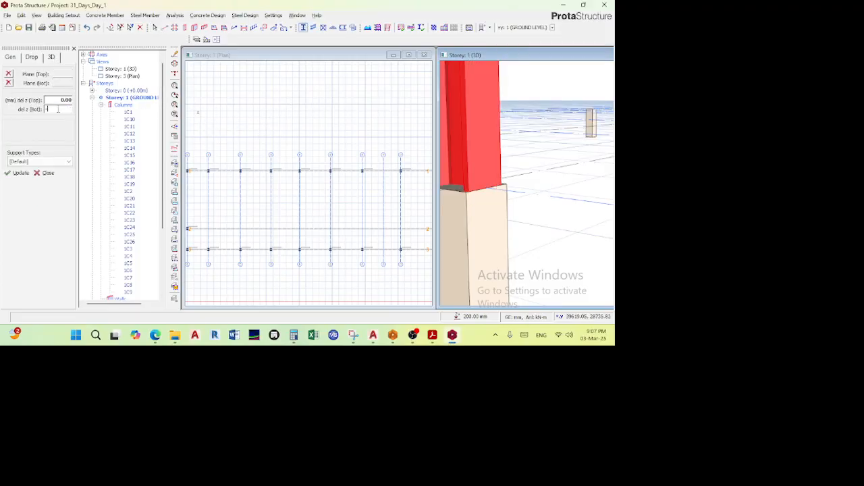
pyautogui.press('BackSpace')
pyautogui.press('BackSpace')
pyautogui.write('620')
pyautogui.click(20, 172)
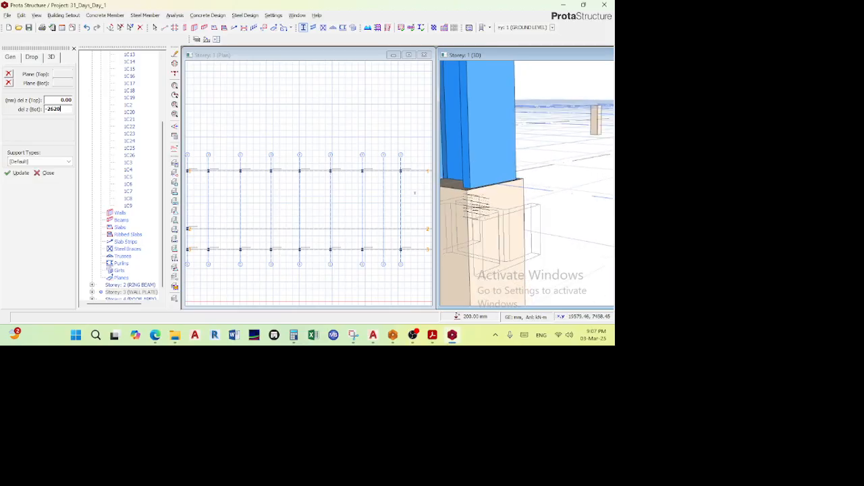
pyautogui.click(468, 159)
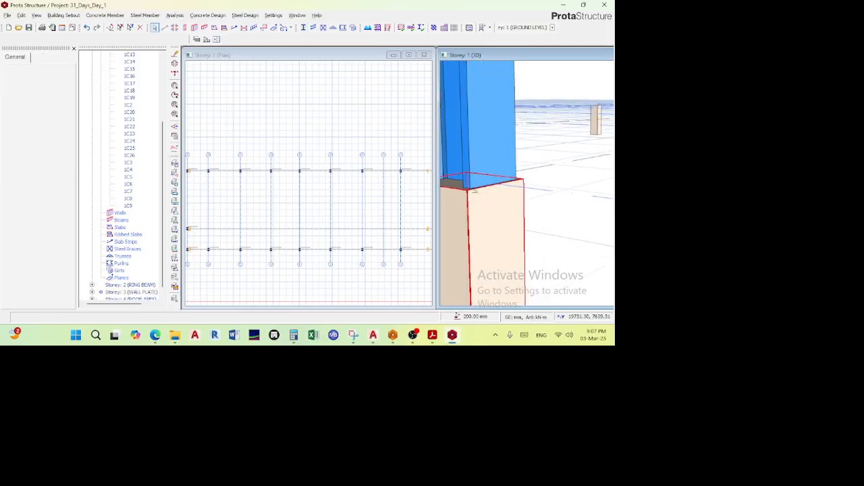
# - Check up close in the 3D view how the base of steel column 3C2 meets the concrete column
pyautogui.scroll(-2, 470, 159)
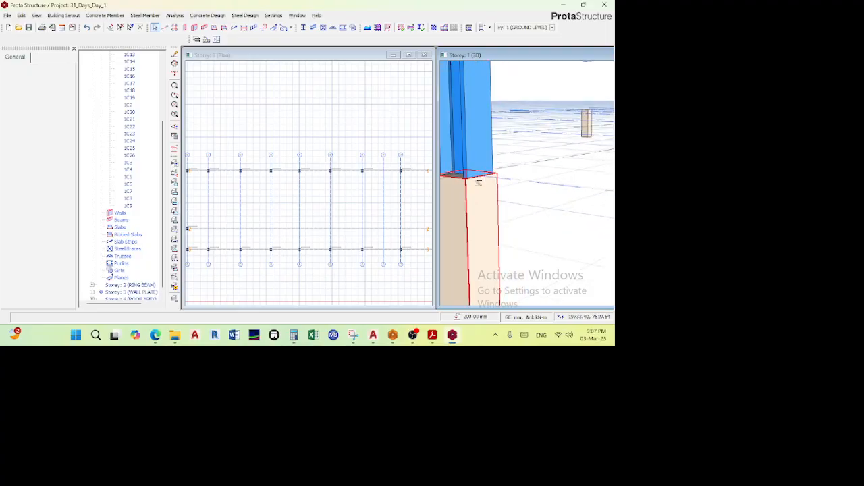
pyautogui.scroll(-2, 477, 161)
pyautogui.scroll(3, 478, 160)
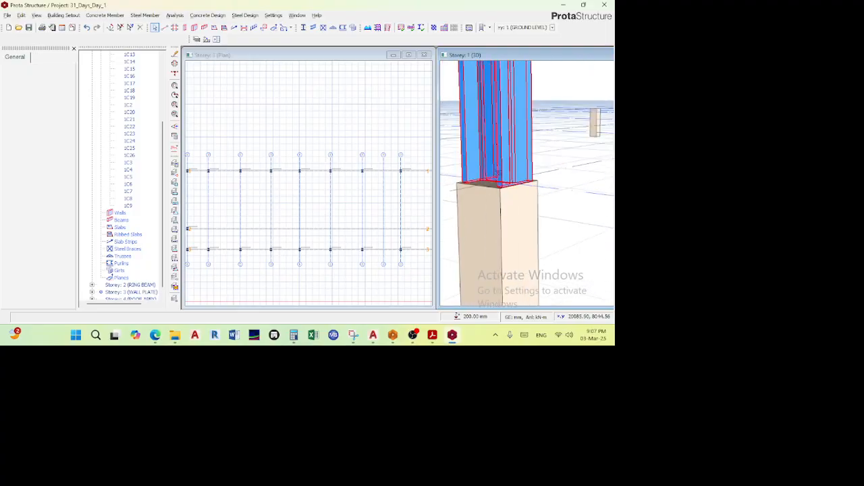
pyautogui.moveTo(500, 195); pyautogui.dragTo(505, 173, button='middle')
pyautogui.rightClick(505, 173)
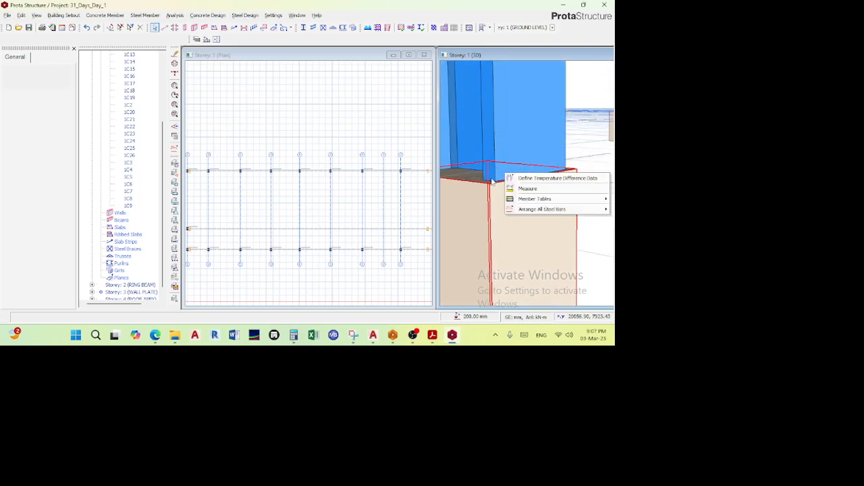
pyautogui.click(478, 196)
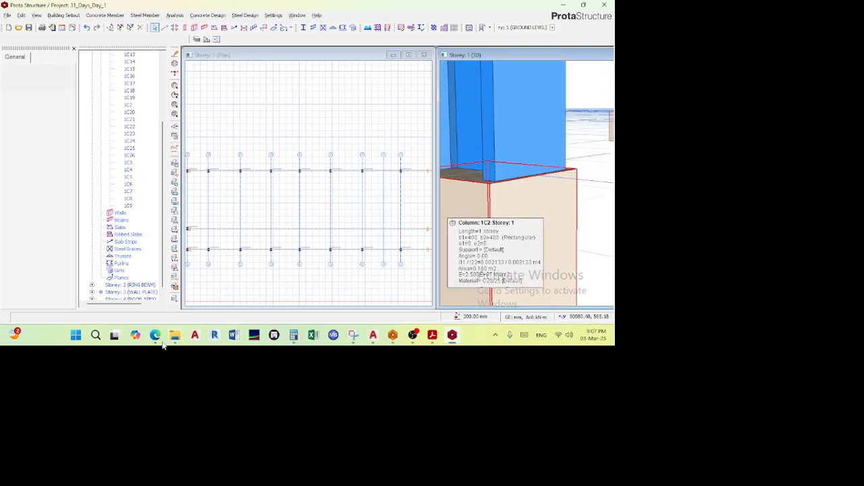
# - Switch to the Teams meeting, show its participants and lower the attendee's raised hand, then return to ProtaStructure
pyautogui.moveTo(156, 341)
pyautogui.click(120, 307)
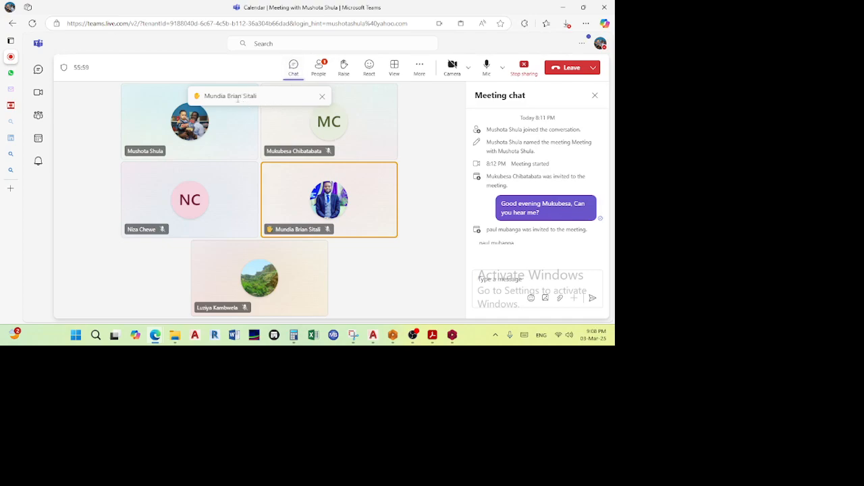
pyautogui.click(318, 67)
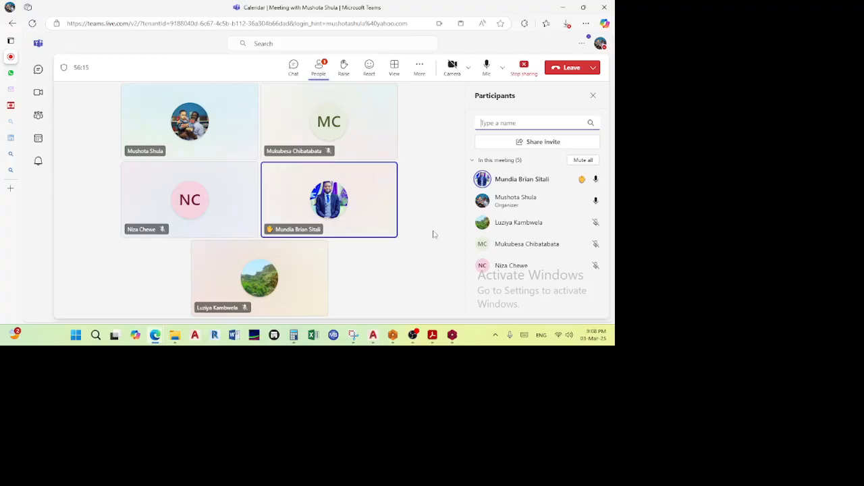
pyautogui.click(579, 180)
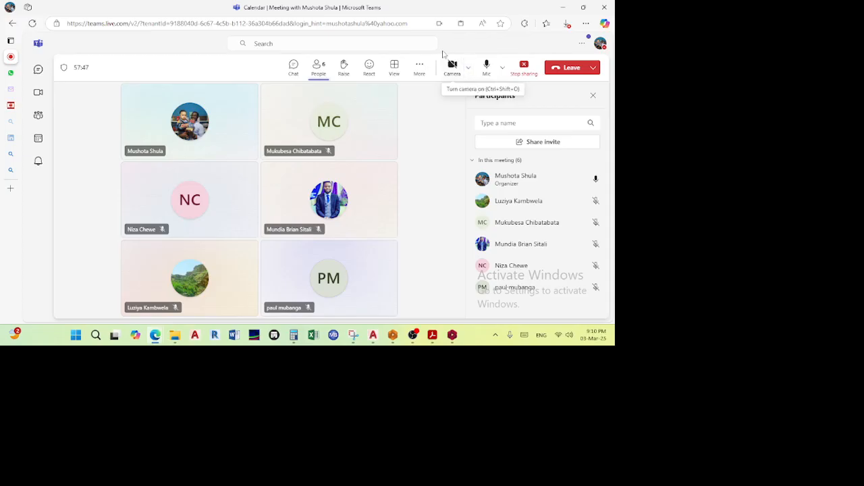
pyautogui.click(563, 7)
# - Examine the whole column layout in 3D, comparing the extended steel column with the remaining steel and concrete columns
pyautogui.scroll(-5, 339, 184)
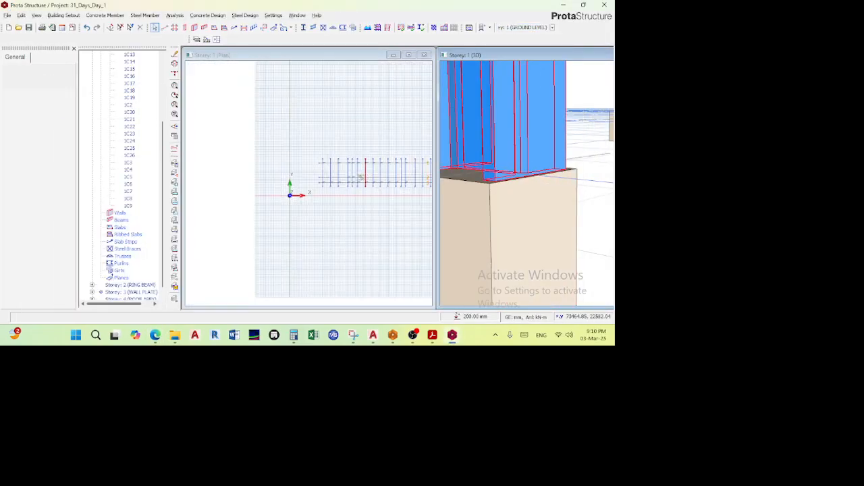
pyautogui.scroll(-5, 476, 162)
pyautogui.moveTo(477, 162); pyautogui.dragTo(542, 162, button='middle')
pyautogui.scroll(-4, 488, 181)
pyautogui.scroll(2, 523, 185)
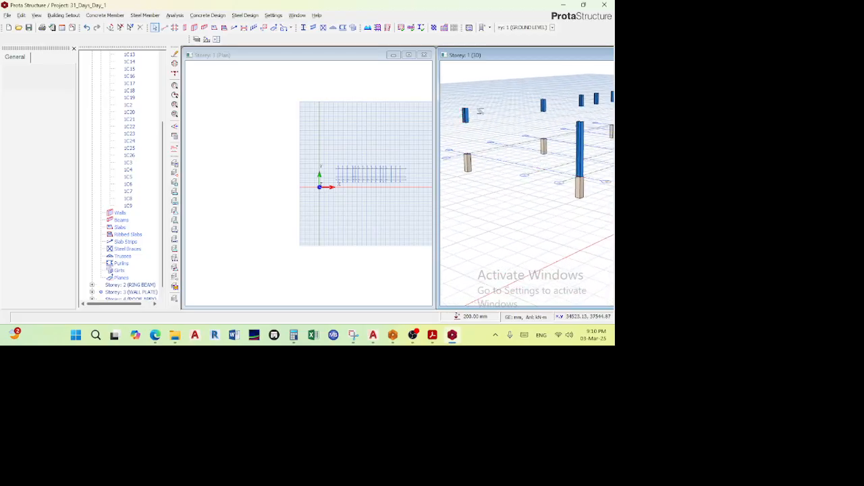
pyautogui.scroll(-4, 470, 129)
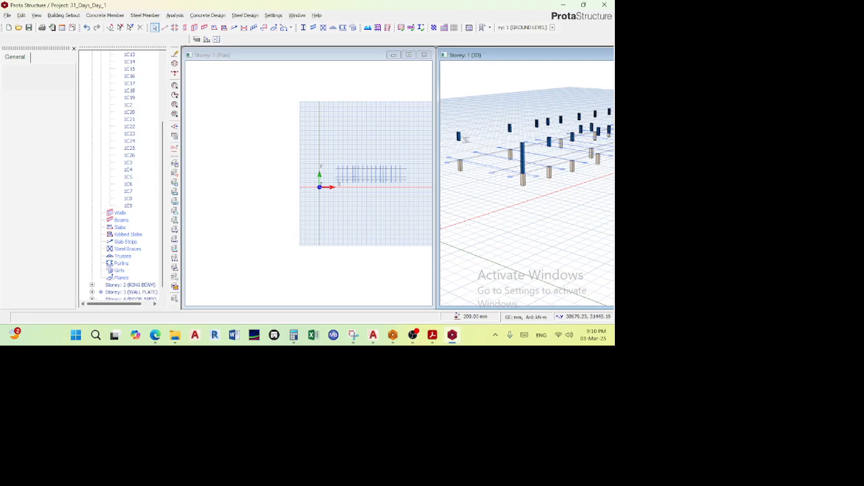
pyautogui.scroll(3, 525, 157)
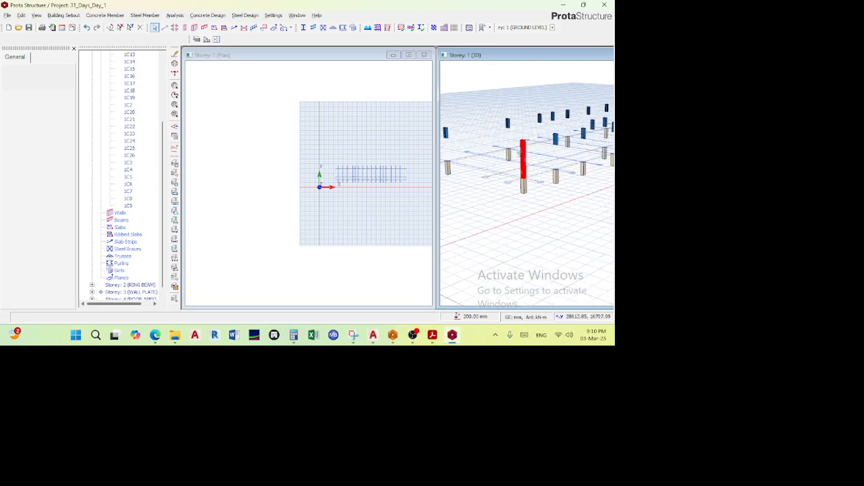
pyautogui.scroll(-3, 525, 157)
pyautogui.scroll(-2, 509, 132)
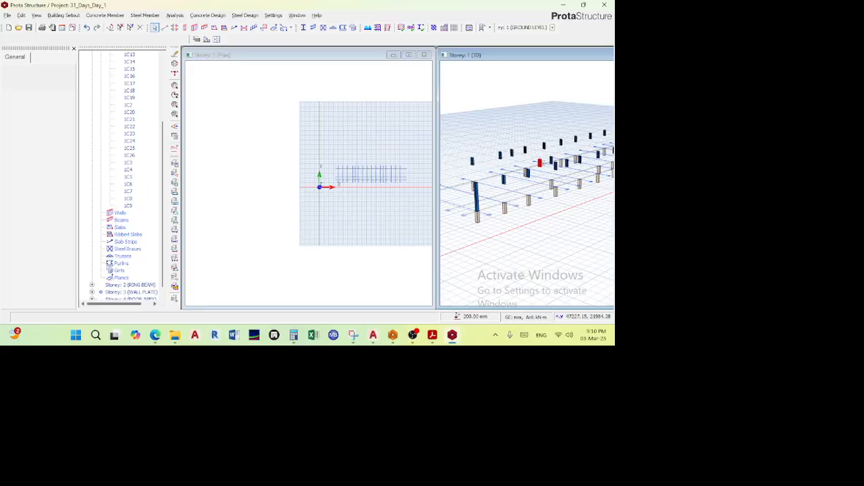
# - Turn on the column-only selection filter and select all the steel columns of the wall-plate storey in plan
pyautogui.scroll(4, 362, 173)
pyautogui.moveTo(362, 174); pyautogui.dragTo(297, 150, button='middle')
pyautogui.scroll(1, 299, 149)
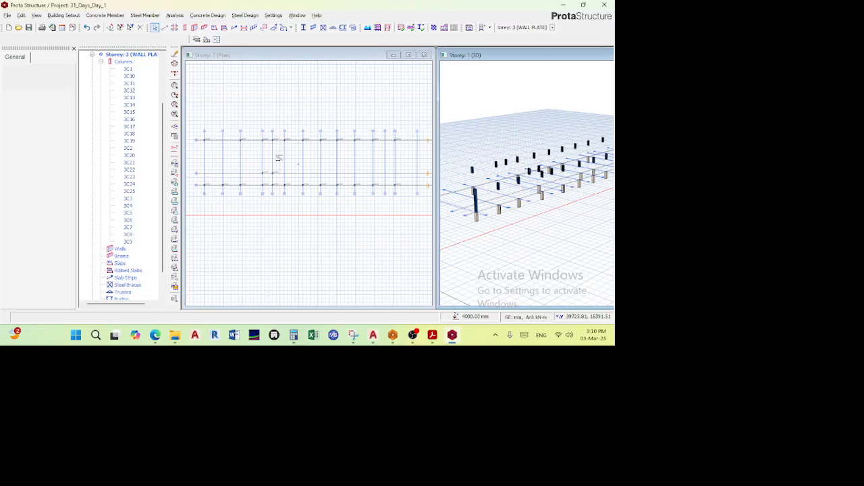
pyautogui.scroll(-1, 278, 157)
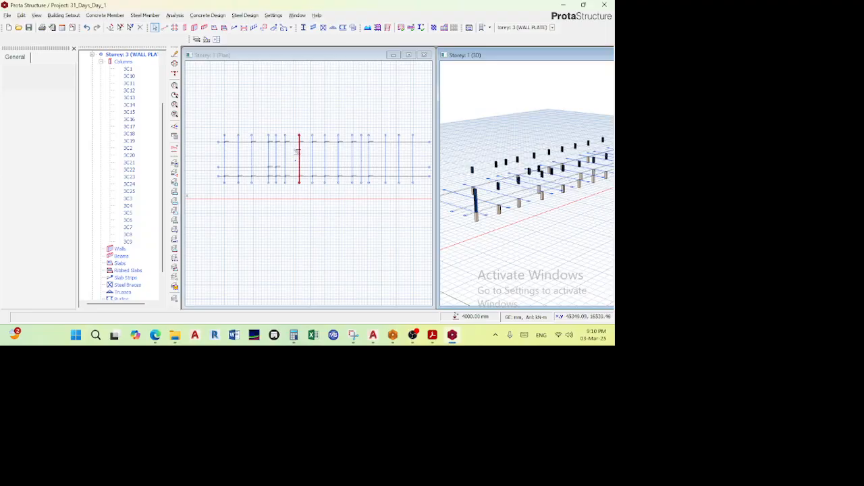
pyautogui.scroll(3, 372, 144)
pyautogui.scroll(-2, 381, 149)
pyautogui.moveTo(384, 149); pyautogui.dragTo(389, 147, button='middle')
pyautogui.moveTo(270, 156); pyautogui.dragTo(286, 145, button='middle')
pyautogui.scroll(-1, 287, 145)
pyautogui.scroll(1, 250, 146)
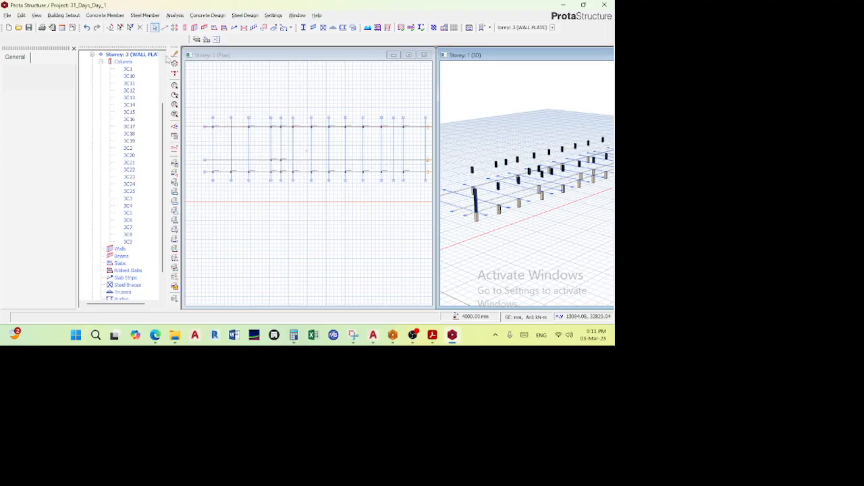
pyautogui.click(129, 27)
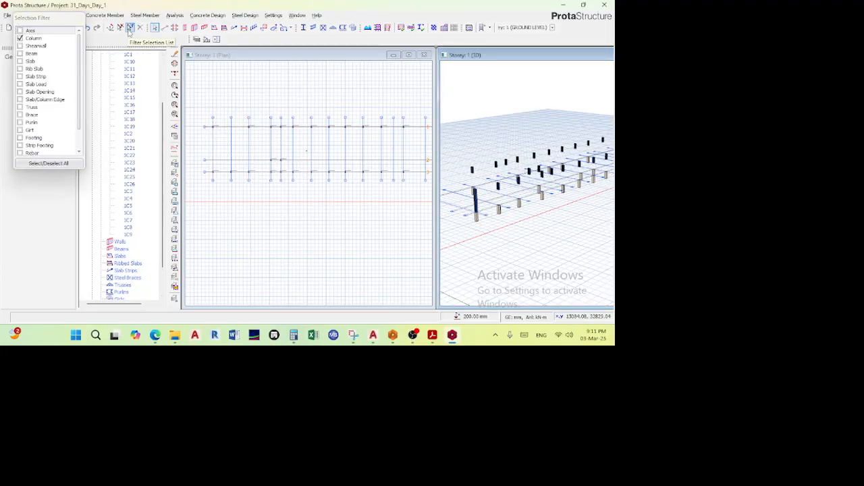
pyautogui.click(174, 114)
pyautogui.scroll(-2, 193, 96)
pyautogui.moveTo(195, 92); pyautogui.dragTo(414, 175)
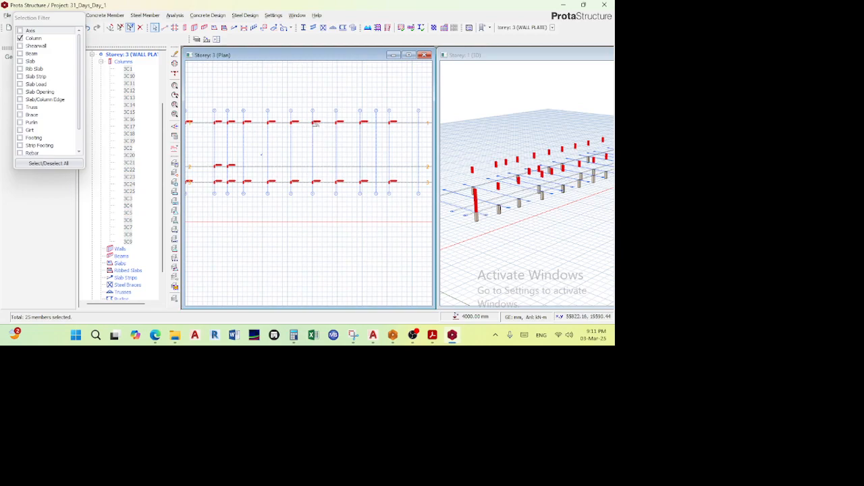
# - Open the column table for the selected columns, set dZ-Bot of every column to -2620 mm, and close the table
pyautogui.rightClick(313, 126)
pyautogui.click(336, 130)
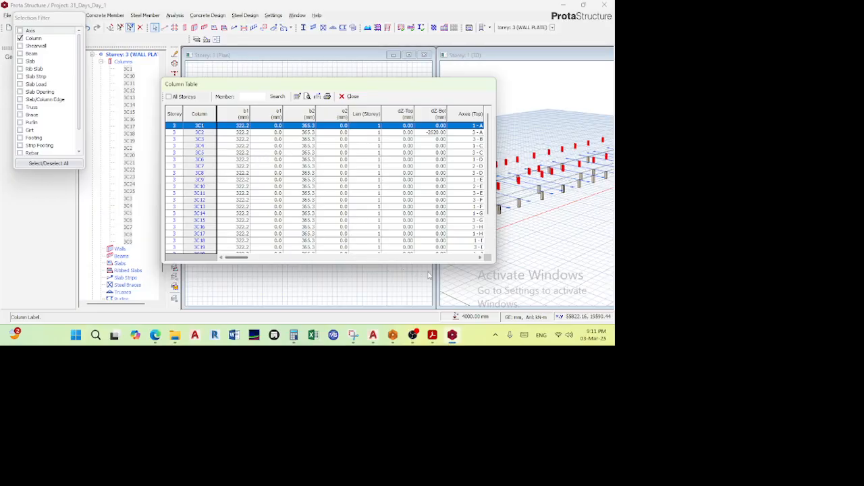
pyautogui.click(480, 258)
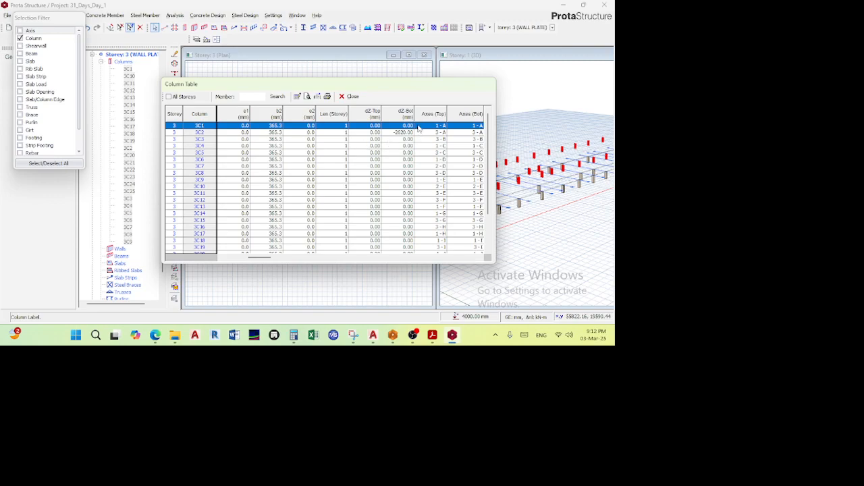
pyautogui.click(407, 140)
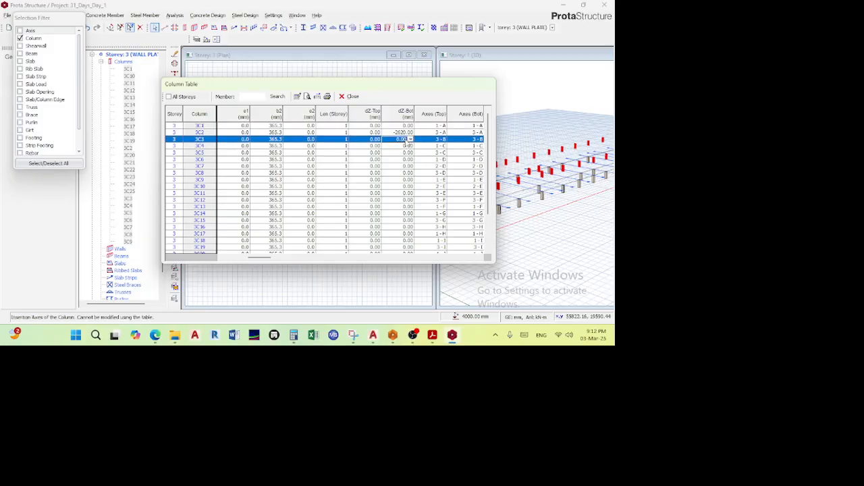
pyautogui.click(407, 146)
pyautogui.click(406, 153)
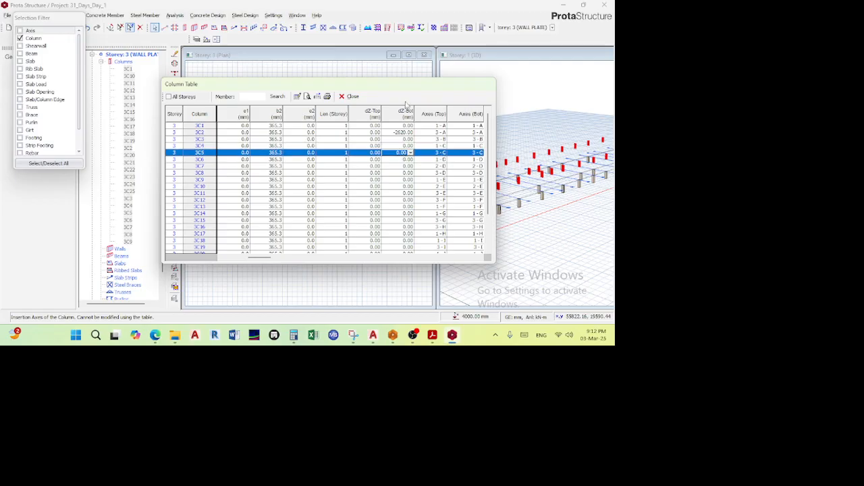
pyautogui.click(402, 112)
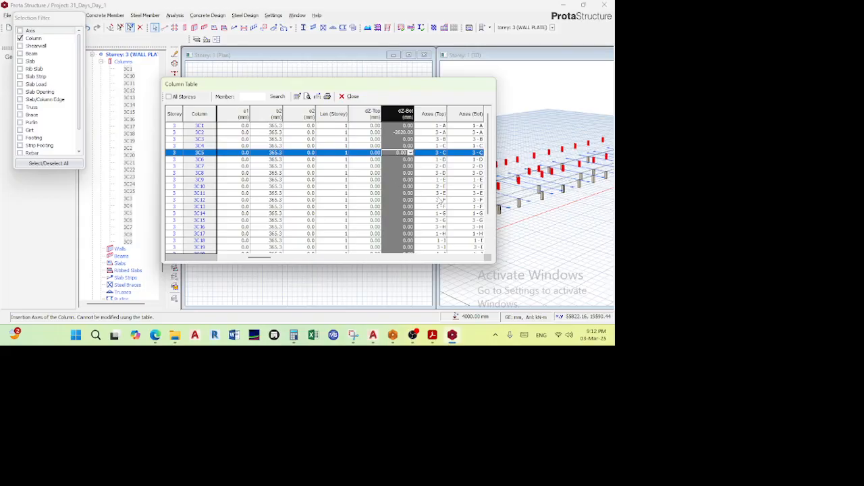
pyautogui.press('BackSpace')
pyautogui.write('-2620')
pyautogui.press('Return')
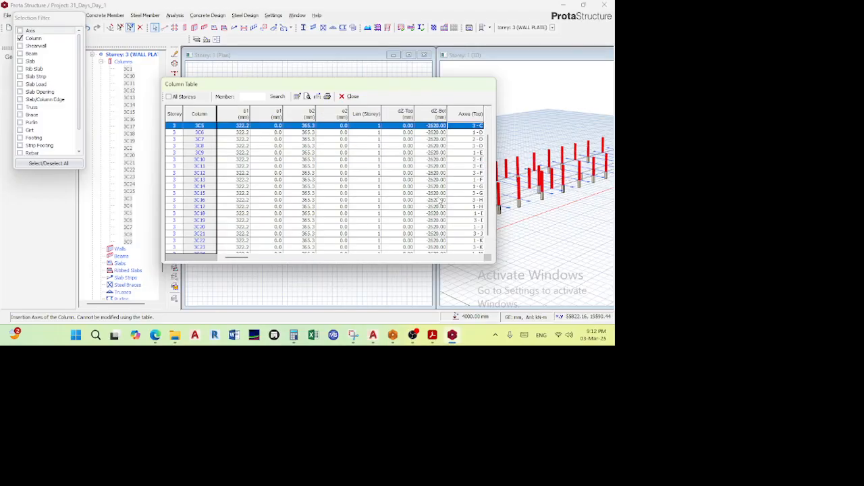
pyautogui.moveTo(488, 177); pyautogui.dragTo(488, 182)
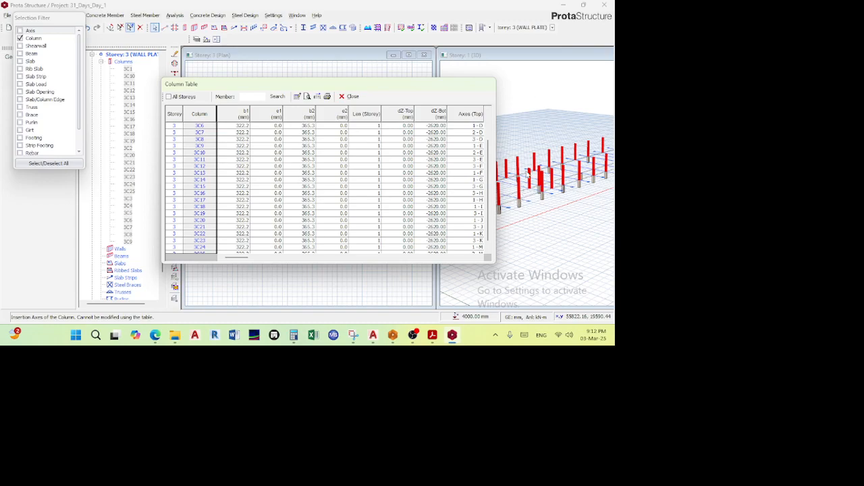
pyautogui.click(350, 97)
# - Examine in the 3D view how the extended steel columns meet the ground-level concrete columns
pyautogui.moveTo(531, 193)
pyautogui.mouseDown(button='right')
pyautogui.moveTo(521, 172)
pyautogui.moveTo(514, 193)
pyautogui.mouseUp(button='right')
pyautogui.scroll(3, 481, 173)
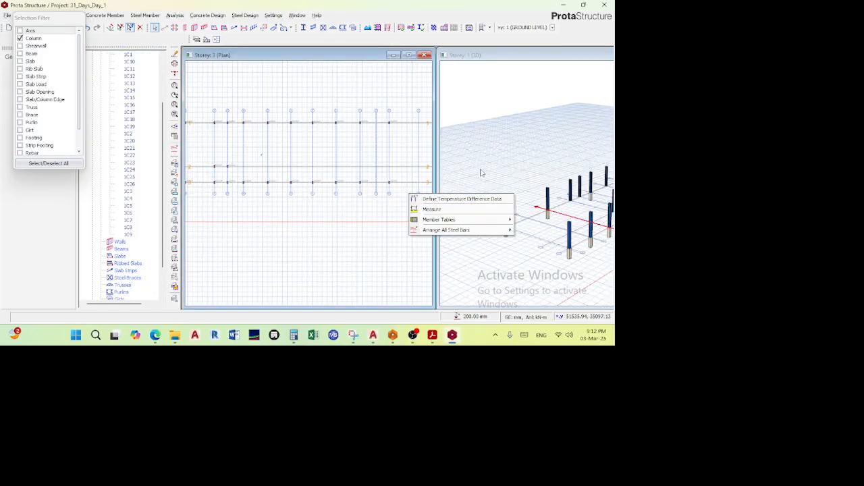
pyautogui.click(481, 173)
pyautogui.moveTo(504, 196); pyautogui.dragTo(480, 121, button='middle')
pyautogui.scroll(4, 488, 144)
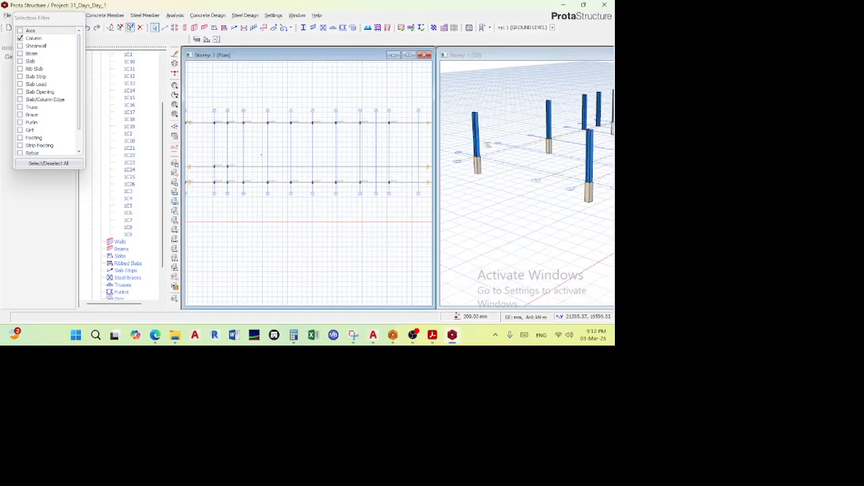
pyautogui.scroll(6, 488, 144)
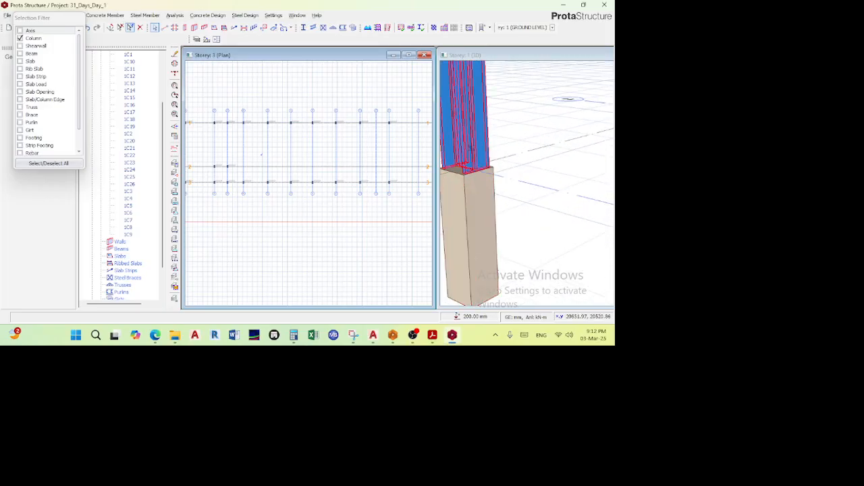
pyautogui.scroll(-10, 471, 147)
pyautogui.scroll(5, 516, 161)
pyautogui.moveTo(548, 185)
pyautogui.mouseDown(button='middle')
pyautogui.moveTo(531, 206)
pyautogui.moveTo(507, 194)
pyautogui.mouseUp(button='middle')
pyautogui.scroll(5, 518, 179)
# - Delete the steel columns without a concrete column beneath them at grid intersections 2-D, 1-D and 3-E
pyautogui.moveTo(511, 175); pyautogui.dragTo(562, 182, button='middle')
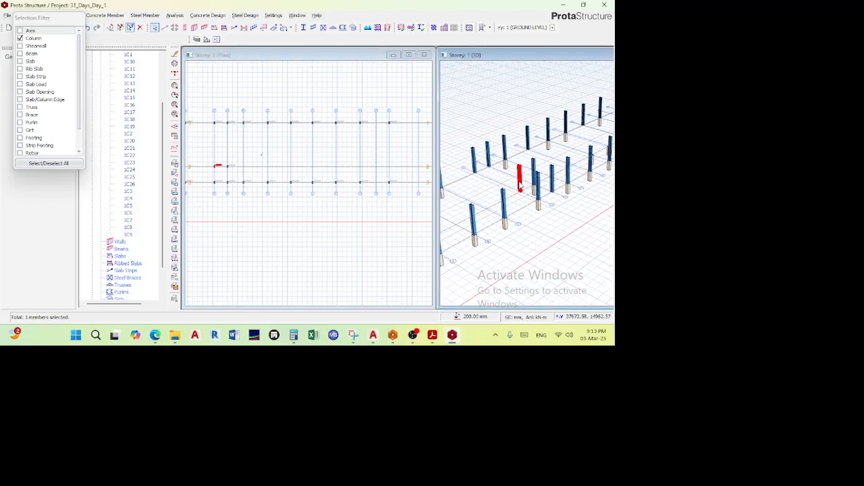
pyautogui.scroll(2, 519, 181)
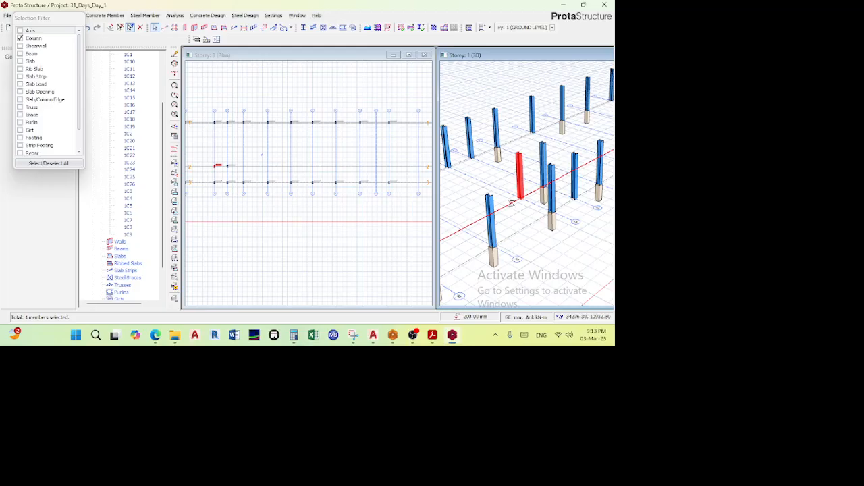
pyautogui.press('Delete')
pyautogui.scroll(-2, 520, 168)
pyautogui.moveTo(472, 155); pyautogui.dragTo(540, 204, button='middle')
pyautogui.scroll(-3, 503, 167)
pyautogui.scroll(3, 475, 188)
pyautogui.click(477, 178)
pyautogui.press('Delete')
pyautogui.scroll(-2, 479, 181)
pyautogui.scroll(5, 533, 230)
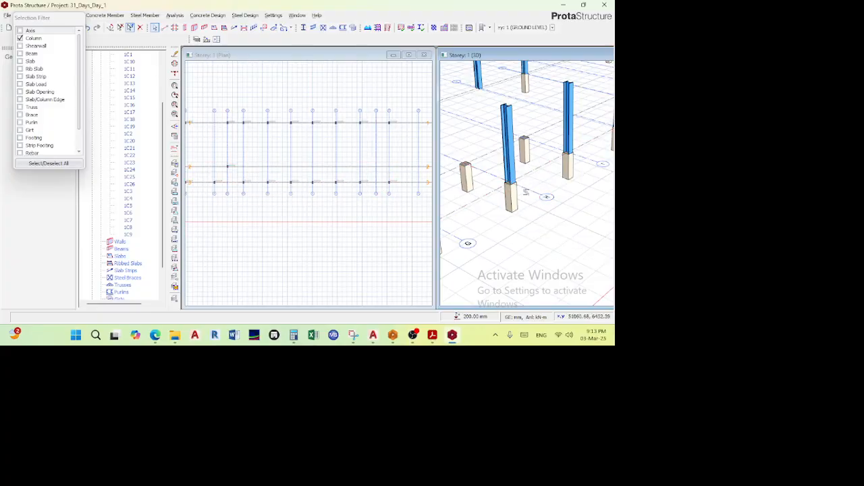
# - Delete the unsupported steel columns at grid intersections 1-J and 1-M
pyautogui.scroll(-5, 532, 191)
pyautogui.keyDown('shift'); pyautogui.moveTo(566, 136); pyautogui.dragTo(563, 181, button='middle'); pyautogui.keyUp('shift')
pyautogui.scroll(4, 484, 154)
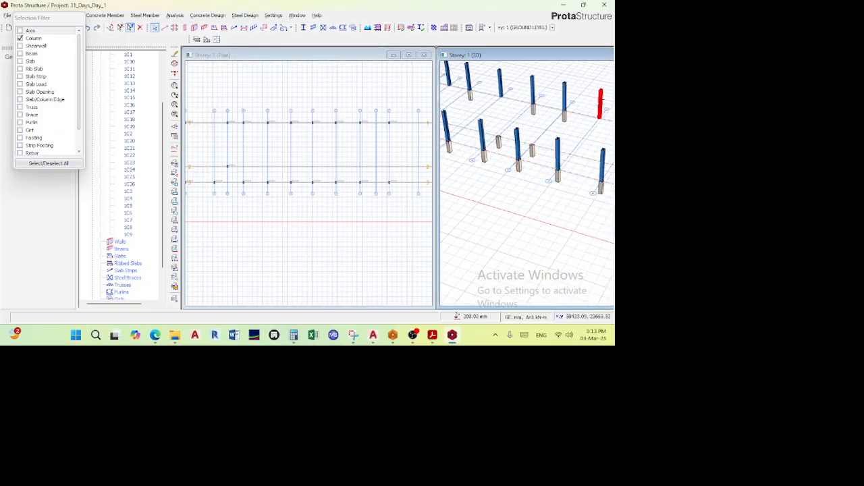
pyautogui.click(601, 102)
pyautogui.keyDown('shift'); pyautogui.moveTo(601, 101); pyautogui.dragTo(541, 113, button='middle'); pyautogui.keyUp('shift')
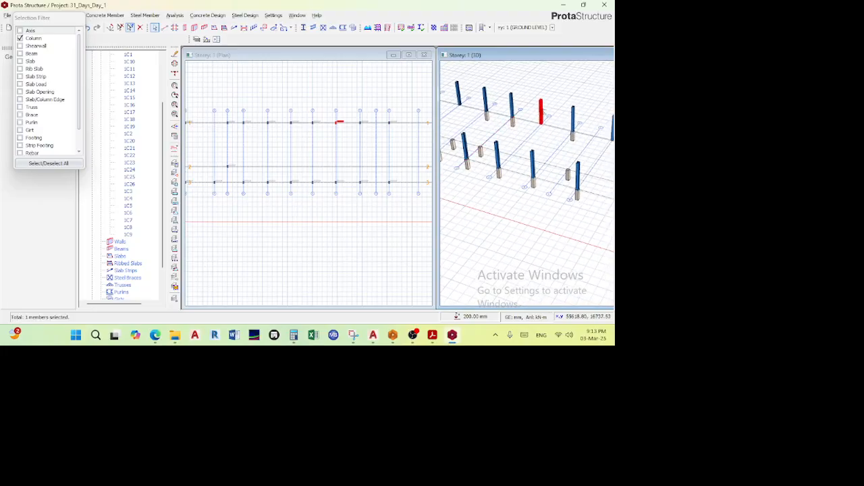
pyautogui.scroll(3, 543, 110)
pyautogui.press('Delete')
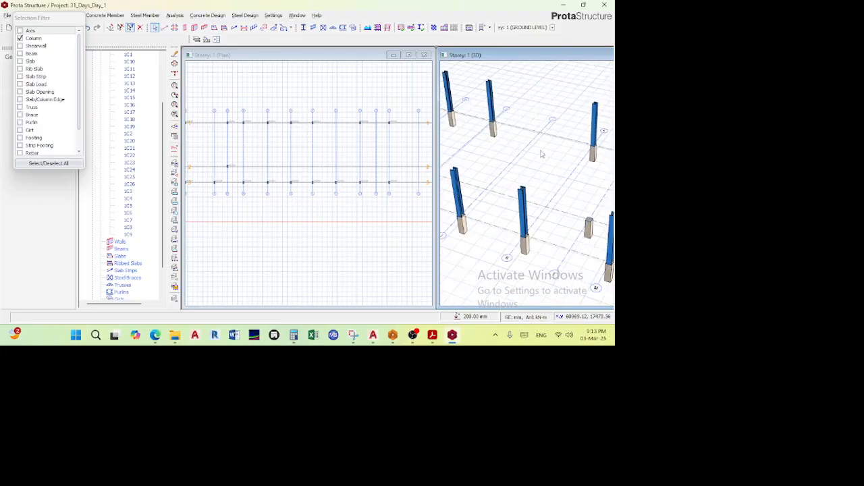
pyautogui.scroll(-4, 541, 154)
pyautogui.moveTo(595, 150); pyautogui.dragTo(530, 134, button='middle')
pyautogui.scroll(4, 530, 134)
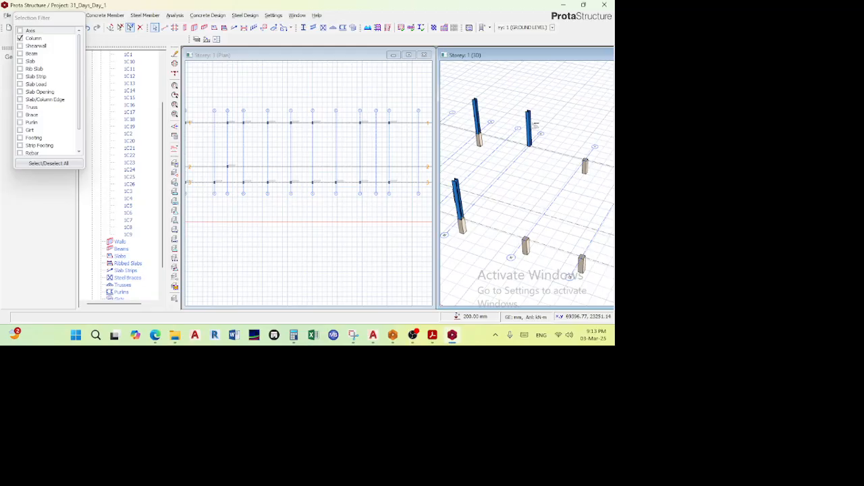
pyautogui.click(528, 123)
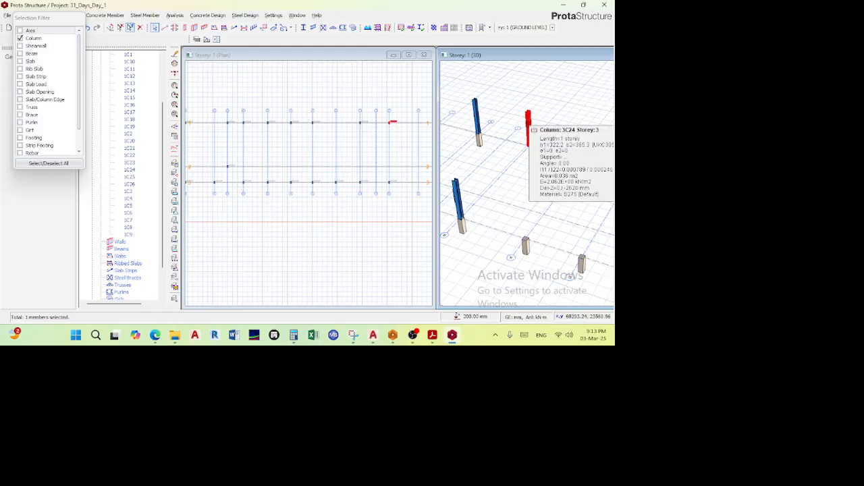
# - Delete the unsupported steel columns at grid intersections 1-E and 1-G
pyautogui.scroll(-5, 529, 128)
pyautogui.moveTo(488, 137); pyautogui.dragTo(516, 157, button='middle')
pyautogui.scroll(4, 481, 130)
pyautogui.scroll(3, 481, 130)
pyautogui.click(489, 116)
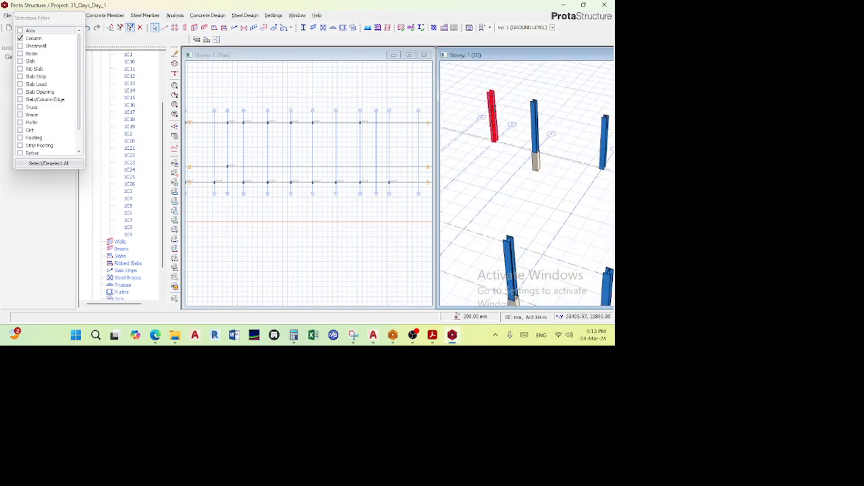
pyautogui.press('Delete')
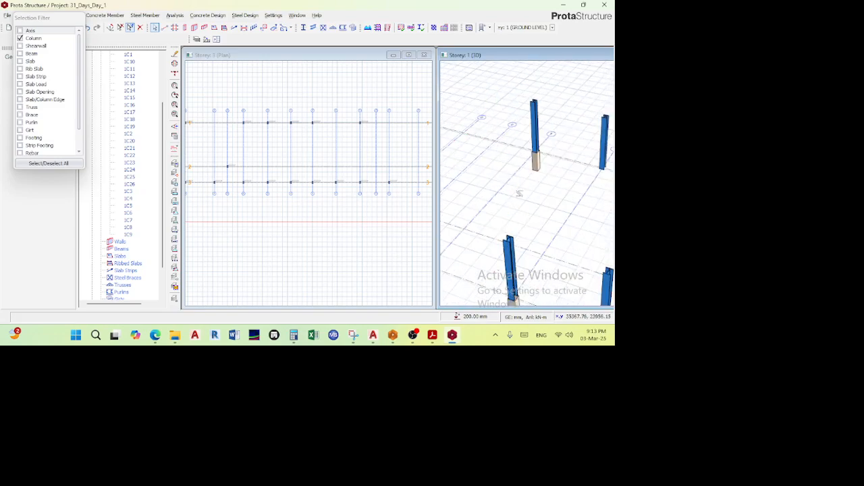
pyautogui.scroll(-2, 546, 190)
pyautogui.moveTo(565, 154); pyautogui.dragTo(513, 138, button='middle')
pyautogui.scroll(2, 538, 141)
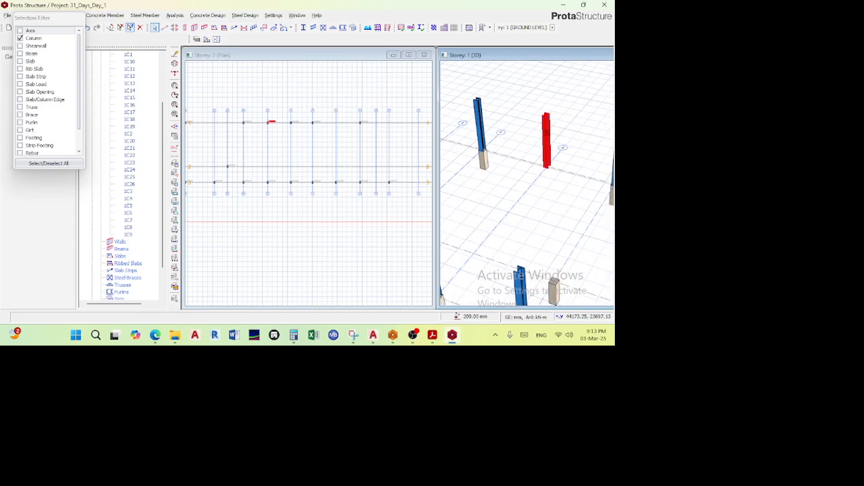
pyautogui.press('Delete')
# - Check in 3D the remaining steel columns and the concrete columns that carry no steel column
pyautogui.scroll(-4, 551, 140)
pyautogui.moveTo(539, 152); pyautogui.dragTo(441, 111, button='middle')
pyautogui.scroll(3, 510, 165)
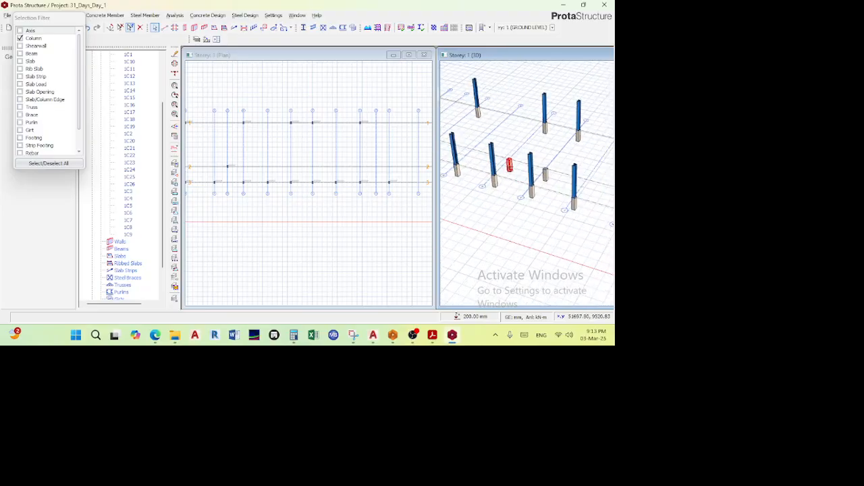
pyautogui.moveTo(511, 180); pyautogui.dragTo(526, 186, button='middle')
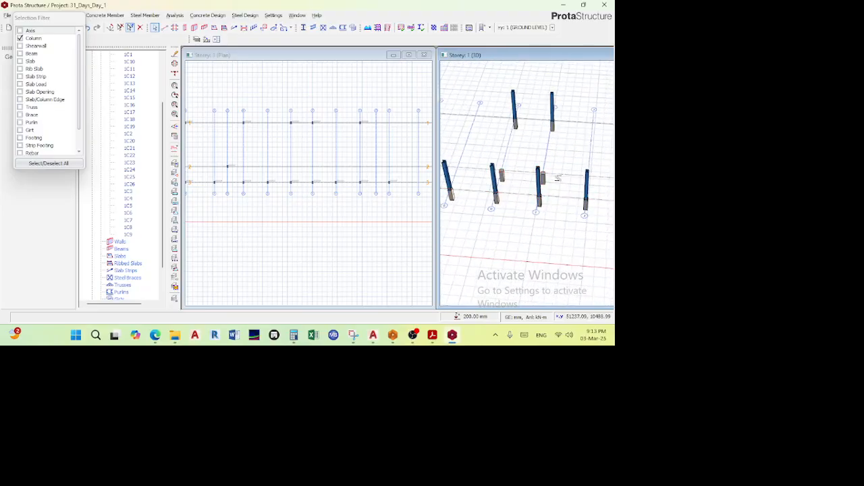
pyautogui.scroll(3, 526, 110)
pyautogui.scroll(-2, 516, 115)
pyautogui.scroll(5, 563, 112)
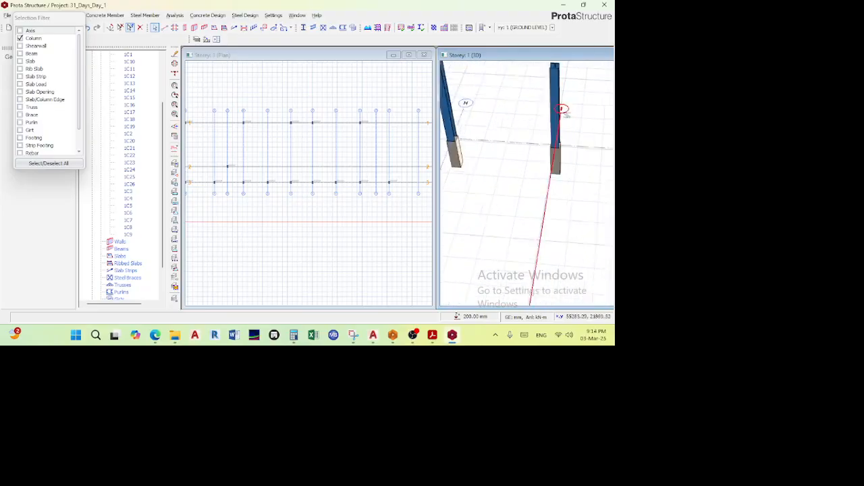
pyautogui.scroll(3, 329, 142)
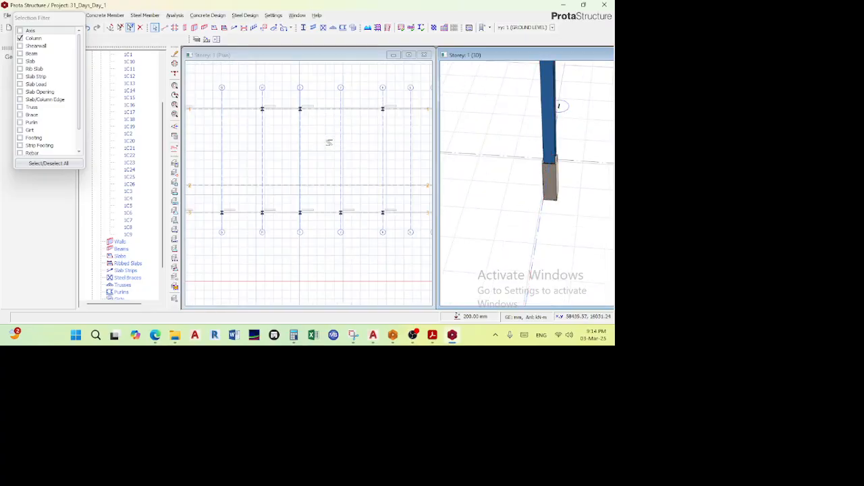
# - Turn off the selection filter and inspect steel column 3C16 at grid intersection 3-H in plan
pyautogui.scroll(3, 253, 103)
pyautogui.scroll(-2, 268, 194)
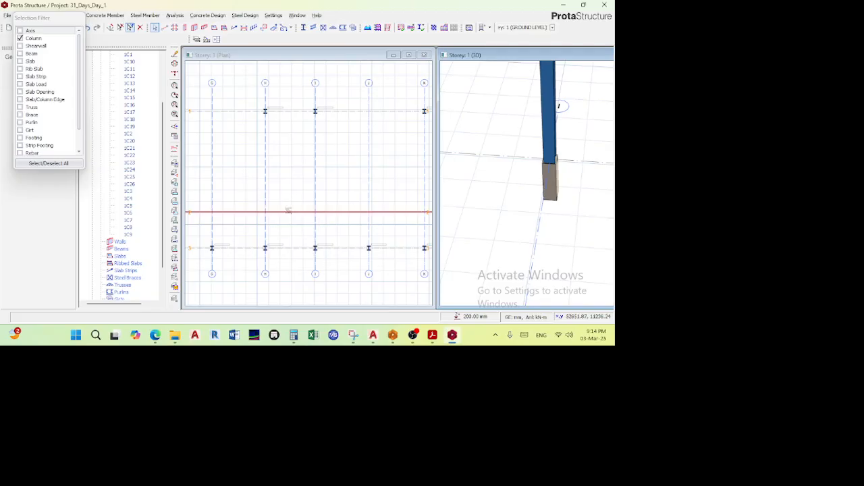
pyautogui.scroll(-2, 291, 226)
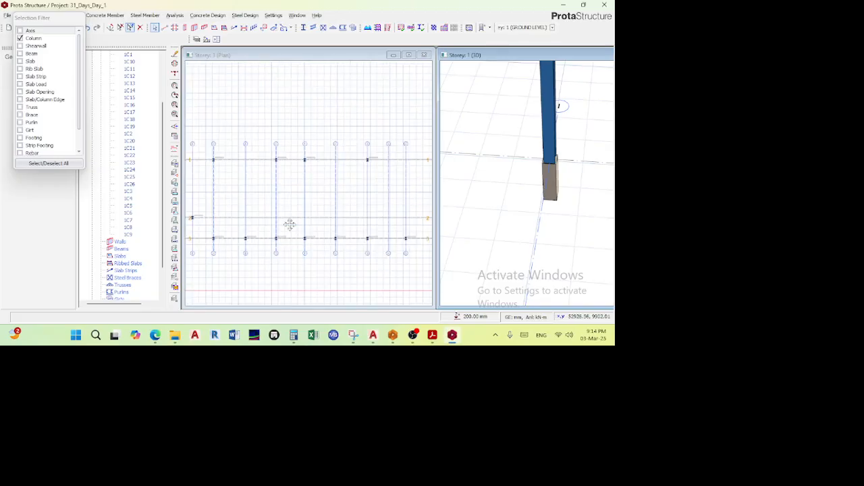
pyautogui.moveTo(290, 227); pyautogui.dragTo(290, 208, button='middle')
pyautogui.scroll(3, 276, 224)
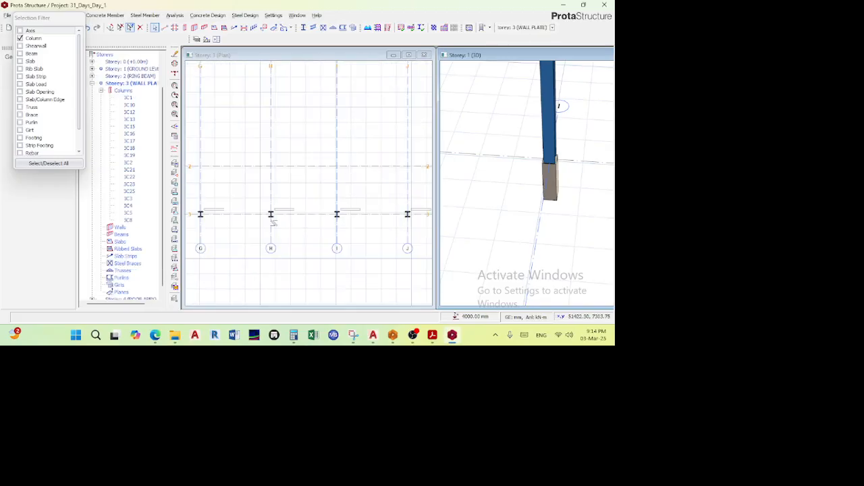
pyautogui.click(131, 28)
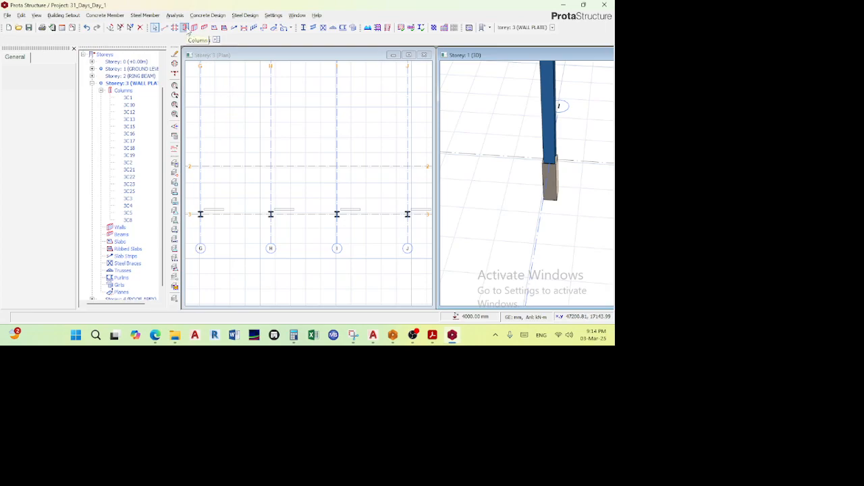
pyautogui.scroll(5, 276, 220)
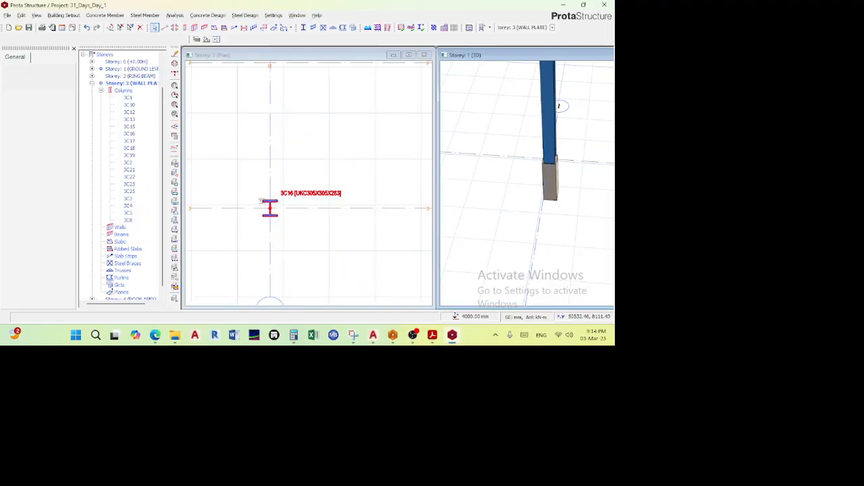
pyautogui.scroll(-3, 262, 201)
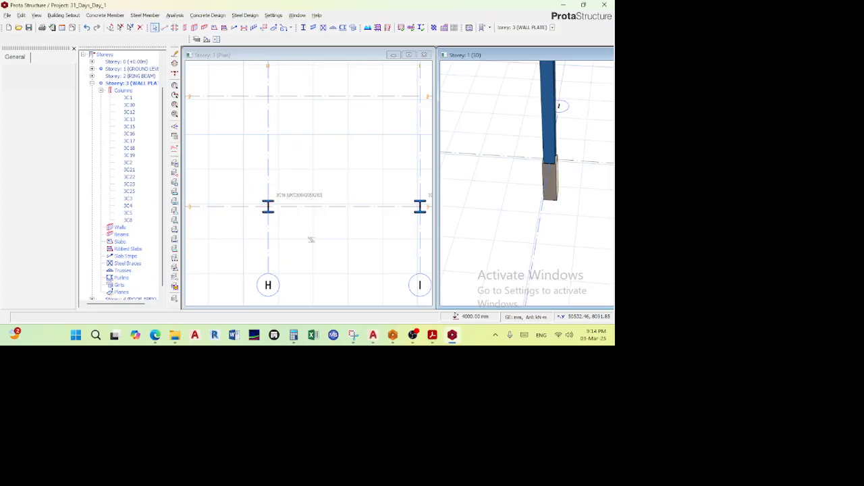
pyautogui.click(263, 202)
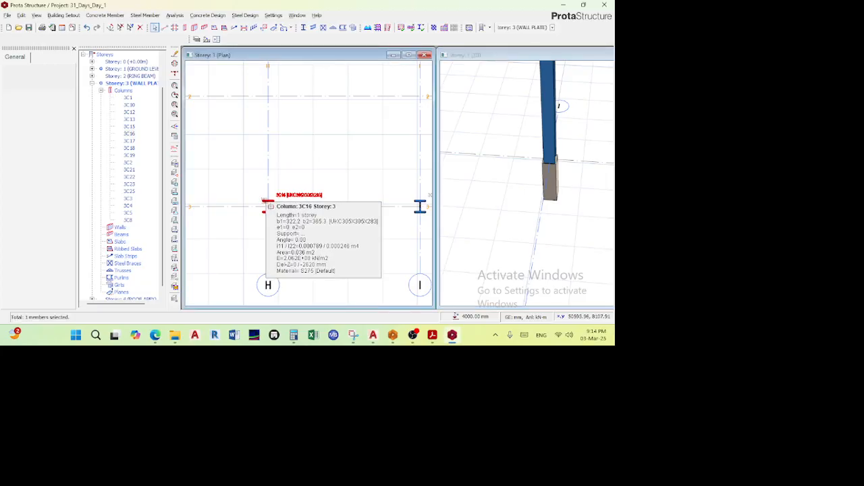
pyautogui.rightClick(260, 195)
pyautogui.click(317, 5)
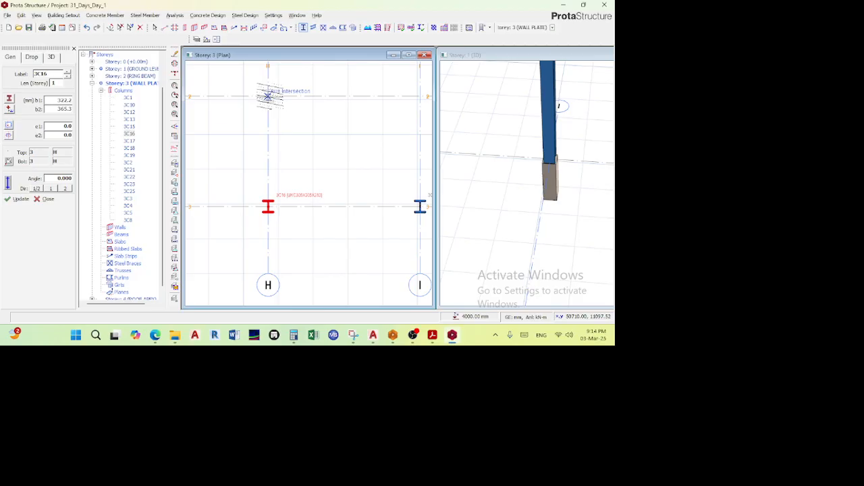
pyautogui.scroll(-1, 268, 96)
pyautogui.scroll(-6, 456, 164)
pyautogui.press('Escape')
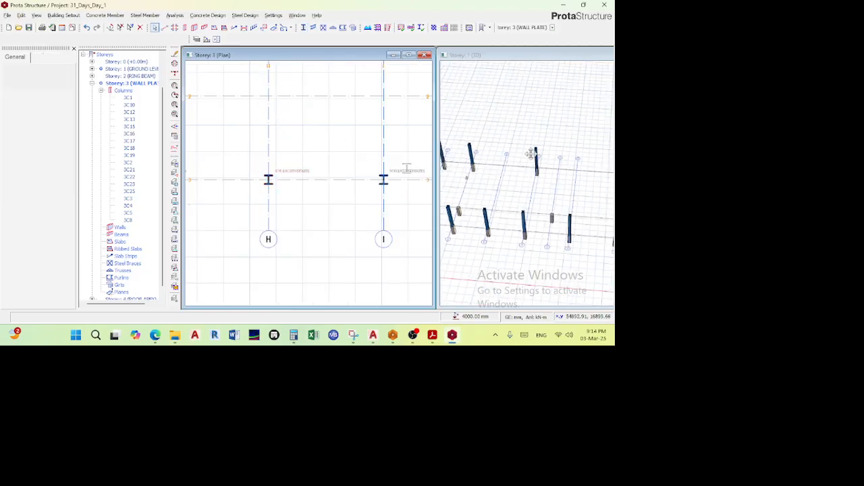
# - Using the properties of steel column 3C16, place a matching UKC305X305X283 column at grid intersection 2-H
pyautogui.scroll(-2, 529, 154)
pyautogui.scroll(2, 496, 183)
pyautogui.moveTo(462, 191); pyautogui.dragTo(492, 180, button='middle')
pyautogui.scroll(3, 492, 181)
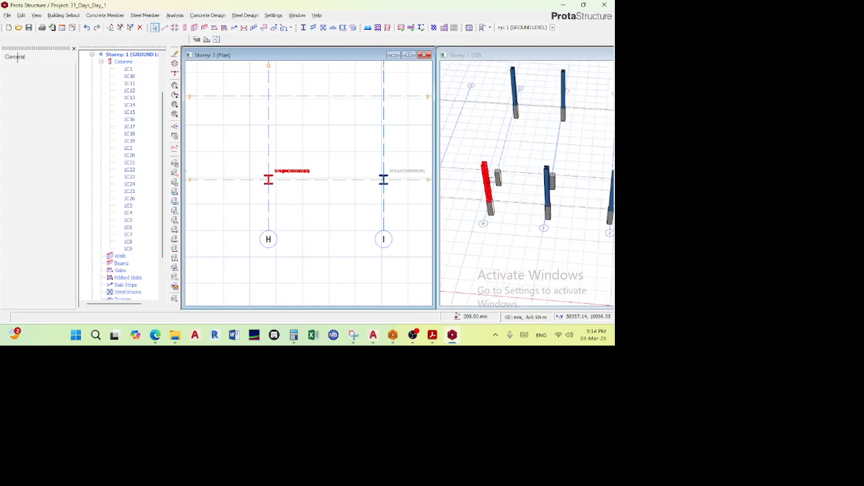
pyautogui.scroll(2, 492, 181)
pyautogui.scroll(1, 264, 173)
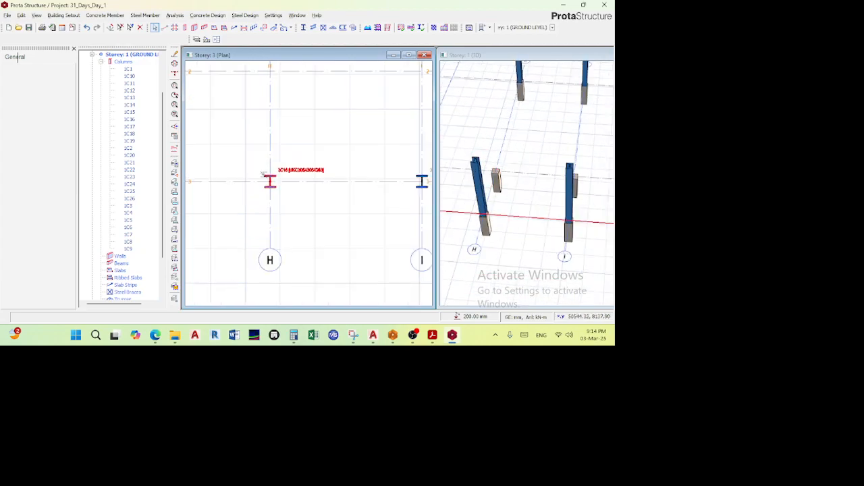
pyautogui.rightClick(265, 177)
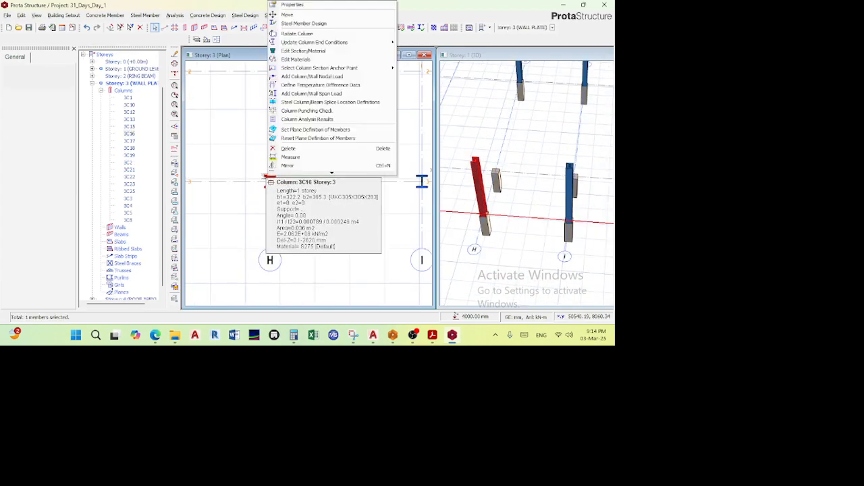
pyautogui.click(297, 5)
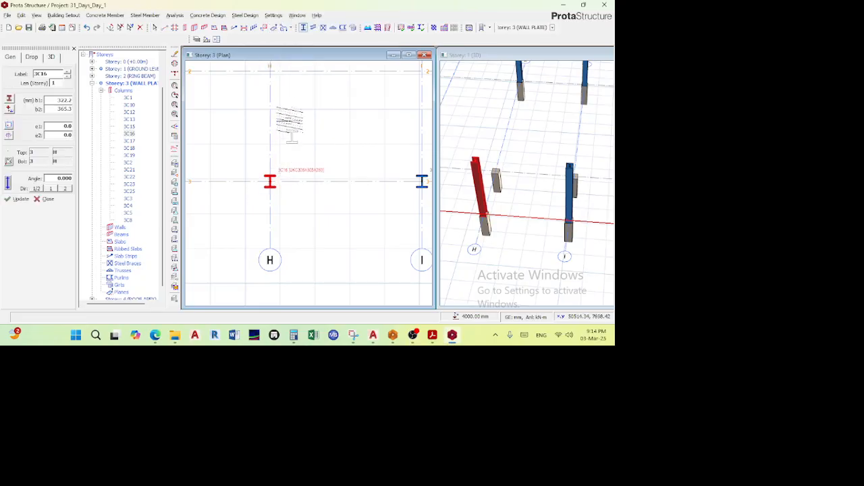
pyautogui.scroll(1, 273, 112)
pyautogui.scroll(-2, 284, 112)
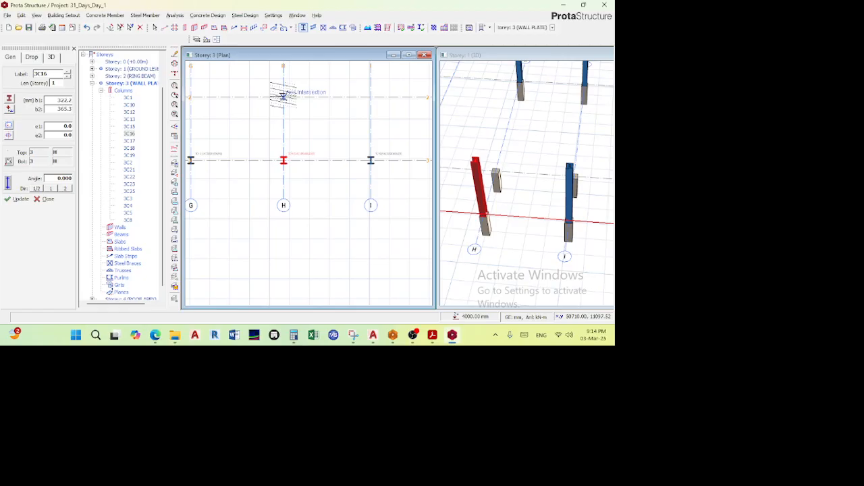
pyautogui.click(284, 95)
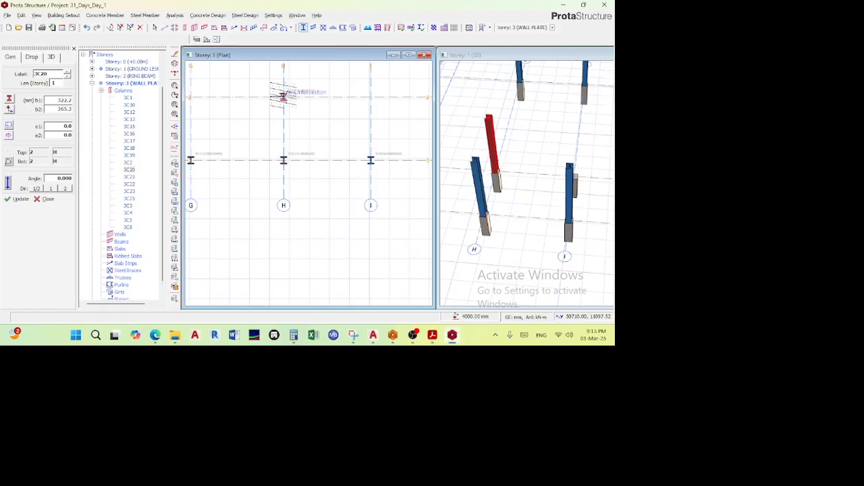
# - Place another steel column with the same section at grid intersection 2-I and end column placement
pyautogui.scroll(2, 513, 177)
pyautogui.scroll(-1, 483, 157)
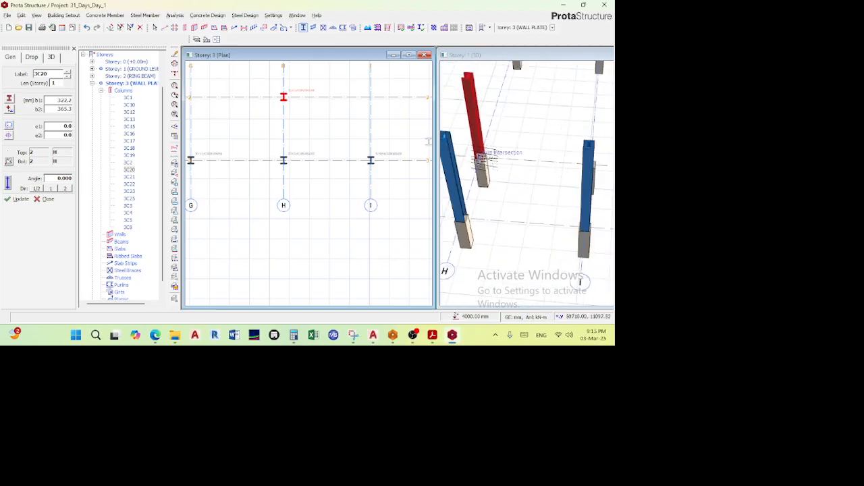
pyautogui.scroll(-2, 483, 157)
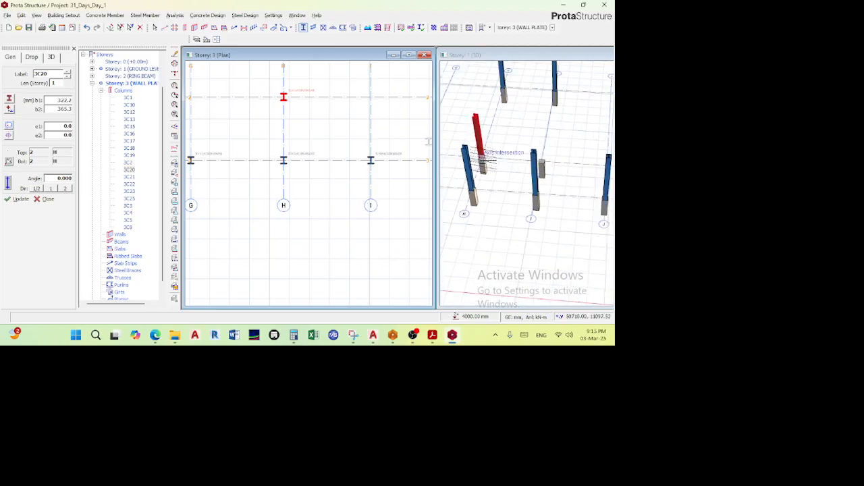
pyautogui.click(370, 97)
pyautogui.scroll(-3, 520, 191)
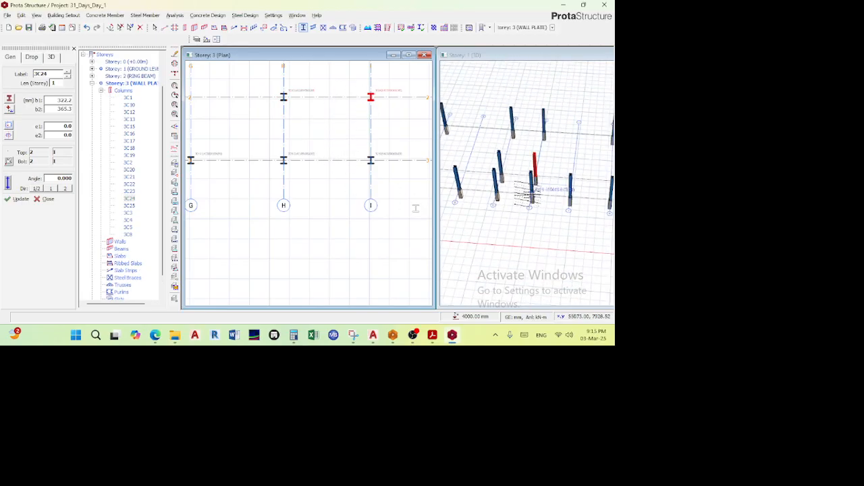
pyautogui.press('Escape')
# - Examine in 3D the concrete columns around axes K to M for one without a steel column above
pyautogui.click(522, 192)
pyautogui.scroll(-1, 521, 192)
pyautogui.scroll(4, 550, 191)
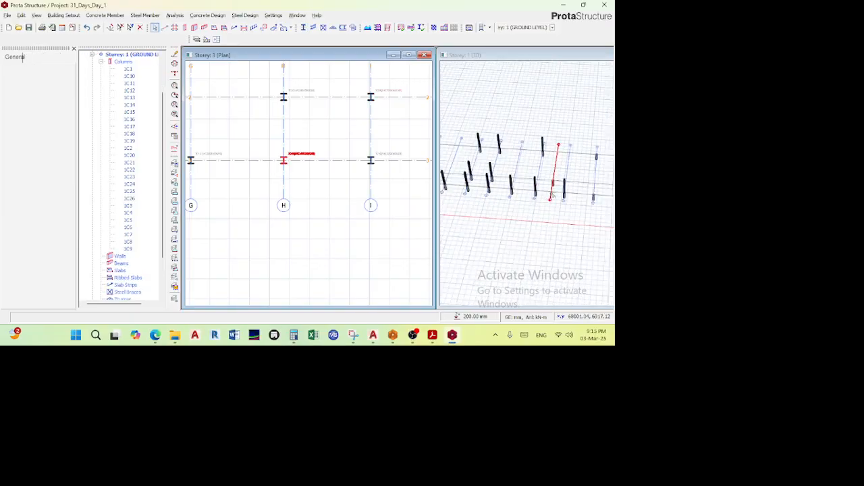
pyautogui.scroll(3, 549, 203)
pyautogui.scroll(-2, 540, 202)
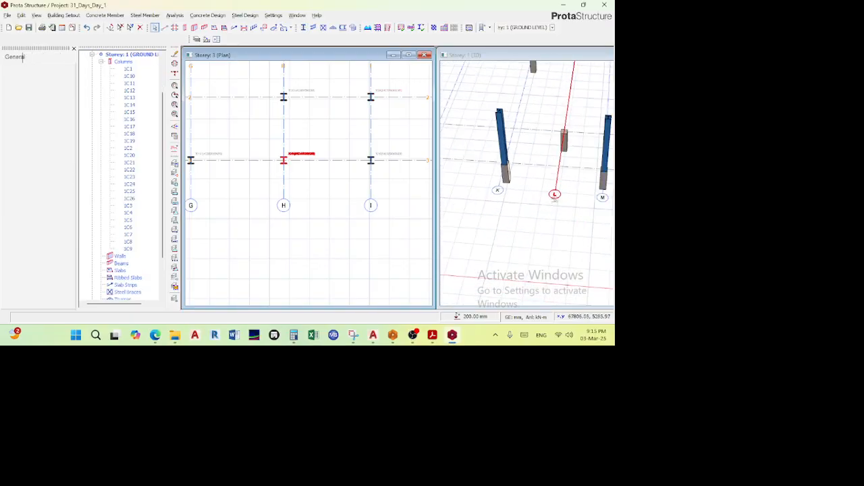
pyautogui.scroll(-4, 324, 188)
pyautogui.scroll(2, 316, 181)
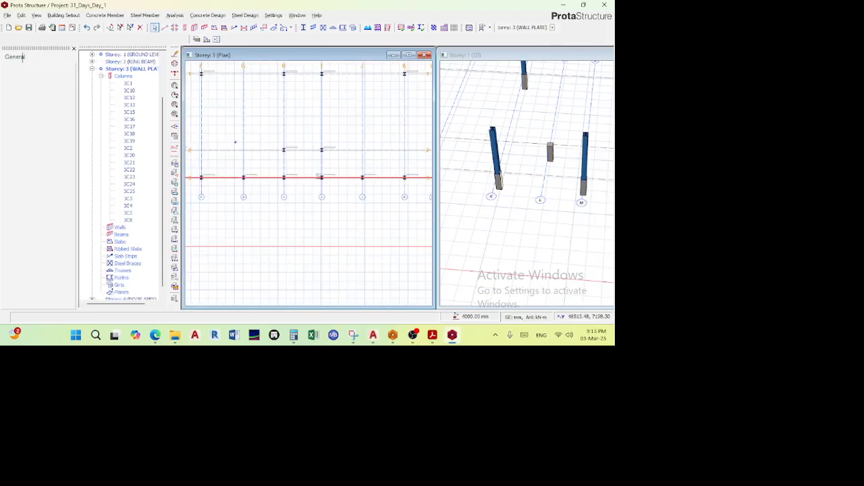
# - Using the properties of the steel column at 3-K, place a matching column at grid intersection 2-L
pyautogui.scroll(2, 318, 179)
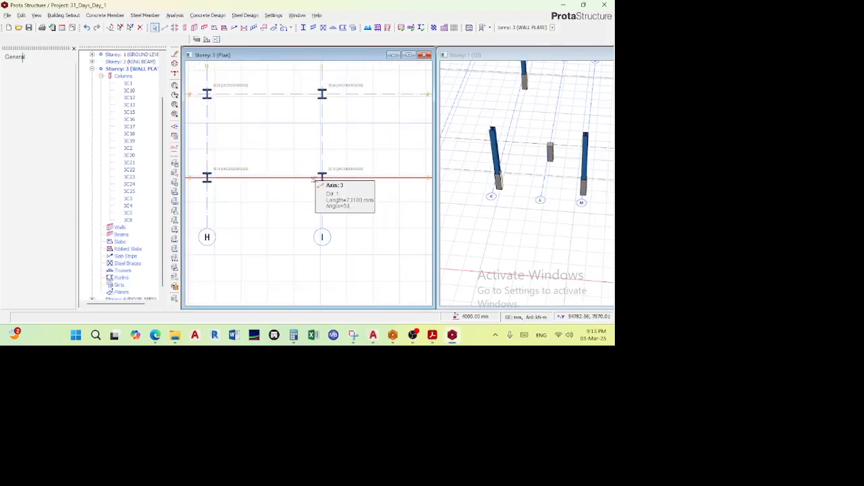
pyautogui.scroll(-3, 316, 180)
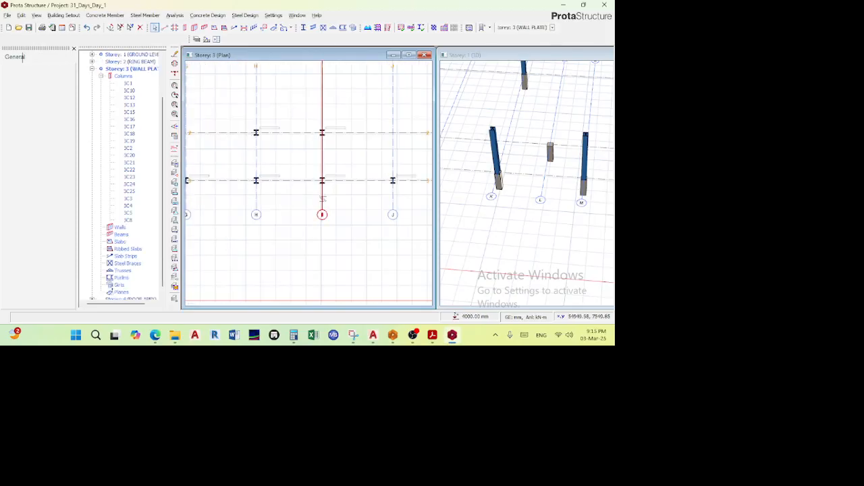
pyautogui.moveTo(301, 213); pyautogui.dragTo(284, 200, button='middle')
pyautogui.scroll(-3, 295, 195)
pyautogui.scroll(3, 344, 198)
pyautogui.scroll(-2, 341, 201)
pyautogui.scroll(3, 297, 215)
pyautogui.scroll(-2, 299, 213)
pyautogui.scroll(3, 314, 186)
pyautogui.moveTo(318, 195); pyautogui.dragTo(263, 205, button='middle')
pyautogui.scroll(-1, 260, 203)
pyautogui.scroll(1, 258, 204)
pyautogui.rightClick(257, 204)
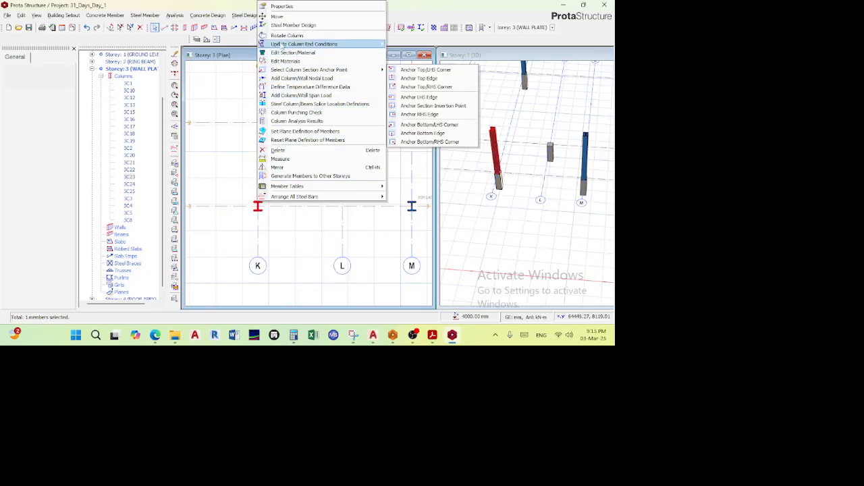
pyautogui.click(281, 6)
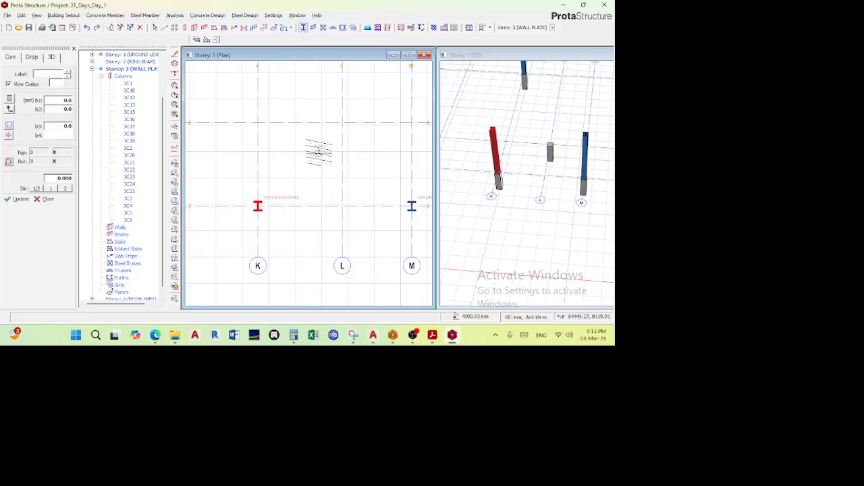
pyautogui.click(343, 123)
pyautogui.scroll(-3, 533, 249)
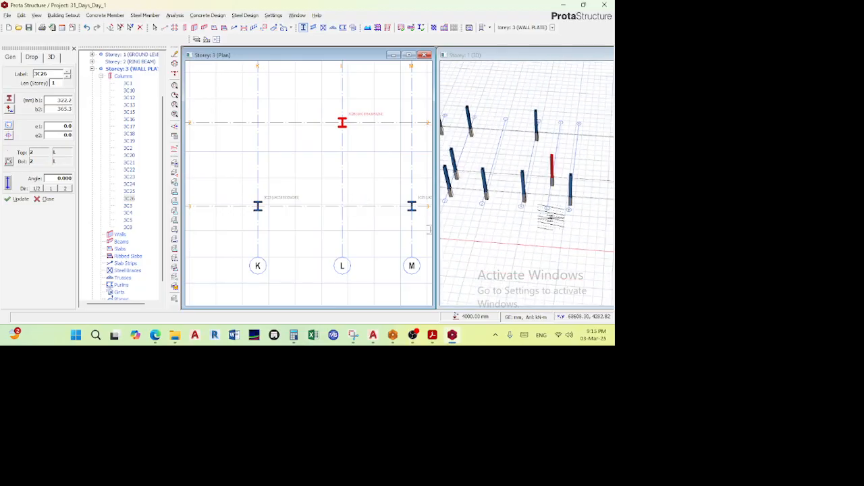
pyautogui.press('Escape')
# - Using the properties of the steel column at 2-L, place matching columns at grid intersections 1-N and 3-N
pyautogui.scroll(-3, 475, 200)
pyautogui.moveTo(517, 201); pyautogui.dragTo(493, 136, button='middle')
pyautogui.scroll(-4, 352, 189)
pyautogui.scroll(2, 395, 166)
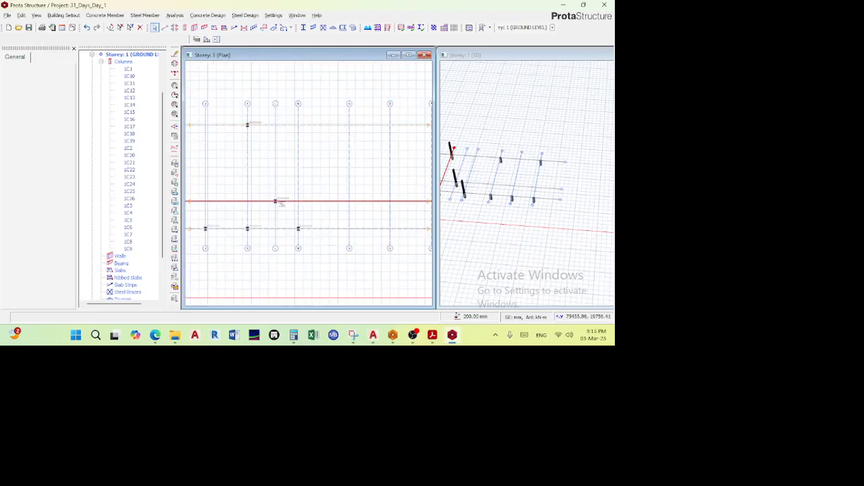
pyautogui.scroll(2, 276, 201)
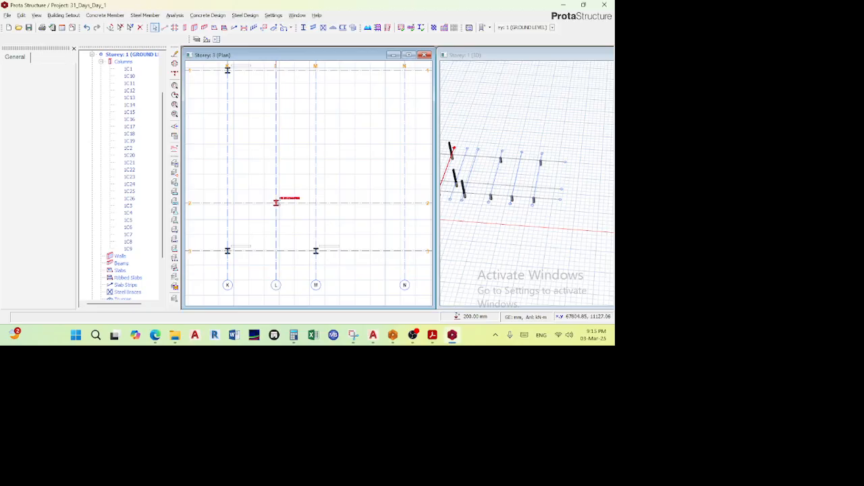
pyautogui.click(276, 202)
pyautogui.rightClick(276, 203)
pyautogui.click(305, 7)
pyautogui.scroll(-3, 270, 175)
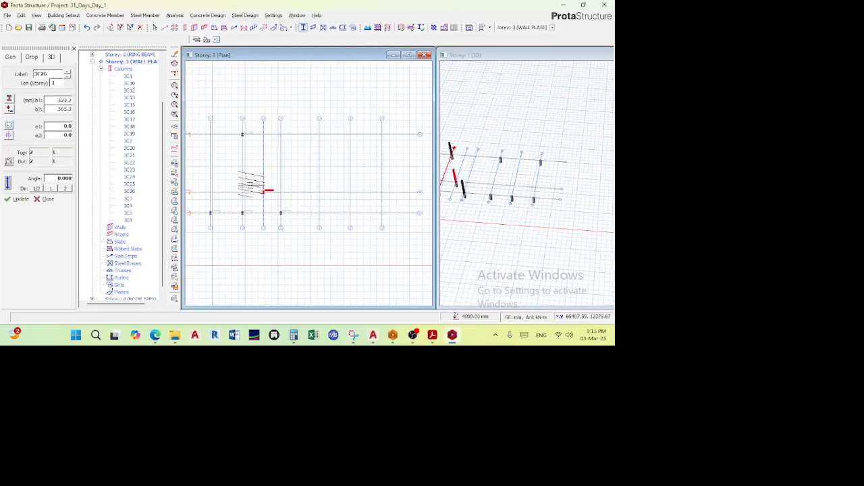
pyautogui.click(299, 141)
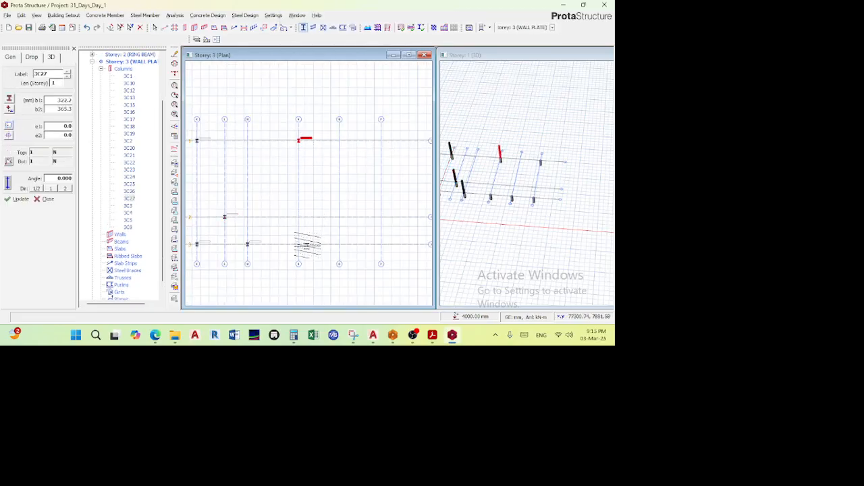
pyautogui.click(299, 244)
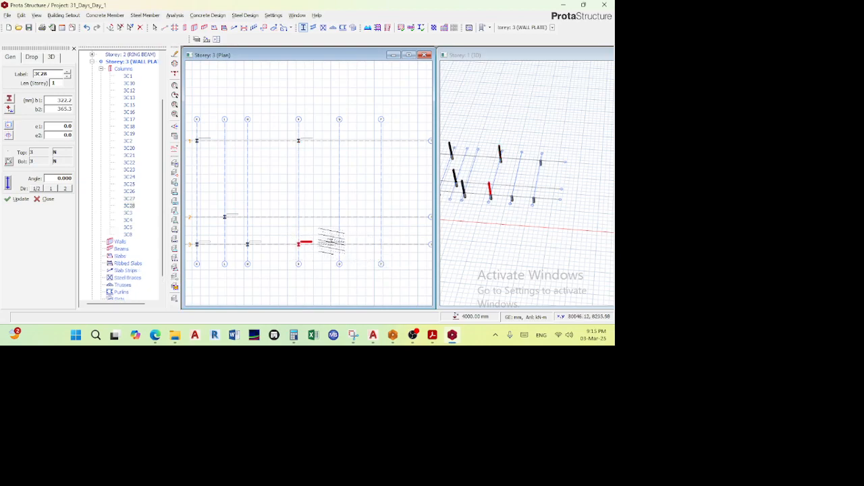
# - Place steel columns with the same section at grid intersections 3-O, 3-P and 1-P, and end column placement
pyautogui.click(339, 244)
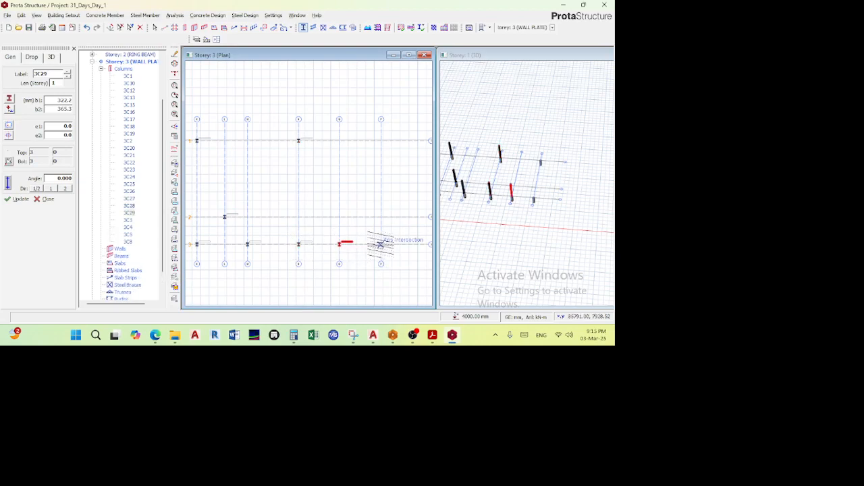
pyautogui.click(381, 243)
pyautogui.click(381, 140)
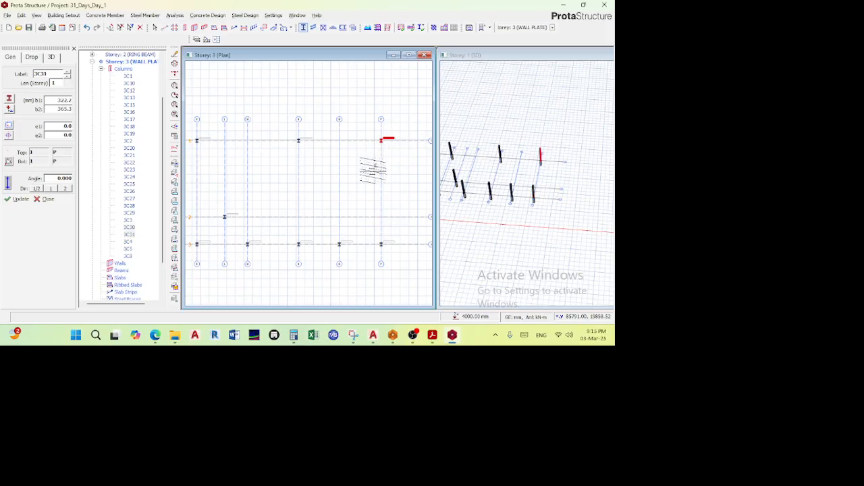
pyautogui.press('Escape')
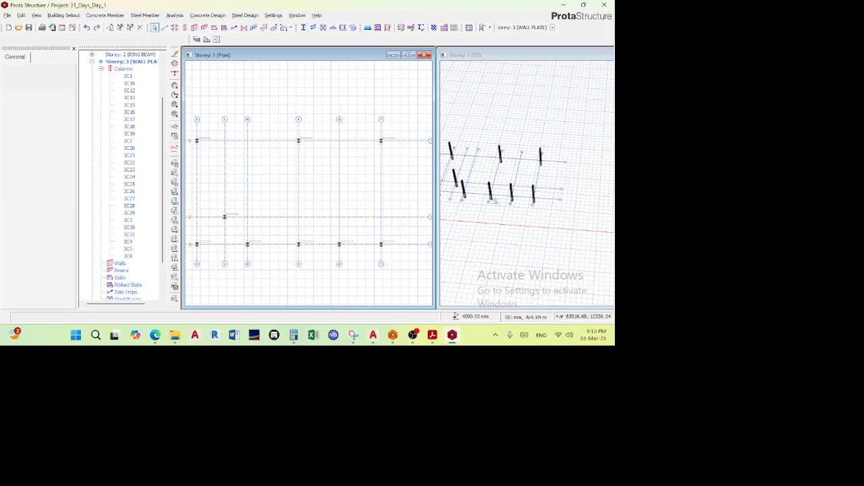
# - Inspect the whole column layout in 3D from several sides to check that every concrete column carries a steel column
pyautogui.scroll(-4, 494, 206)
pyautogui.moveTo(487, 216); pyautogui.dragTo(550, 203, button='middle')
pyautogui.moveTo(497, 208); pyautogui.dragTo(538, 185)
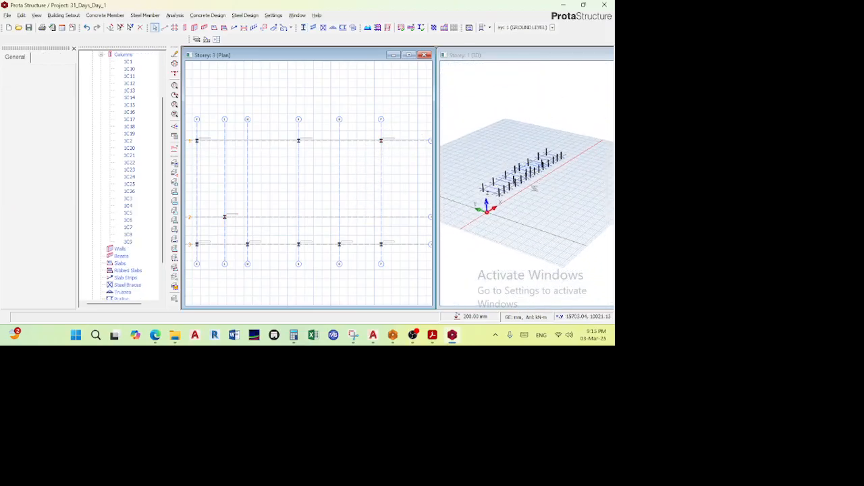
pyautogui.scroll(4, 528, 183)
pyautogui.scroll(-1, 496, 195)
pyautogui.moveTo(484, 196); pyautogui.dragTo(498, 202, button='middle')
pyautogui.scroll(2, 500, 204)
pyautogui.moveTo(503, 205)
pyautogui.mouseDown()
pyautogui.moveTo(523, 194)
pyautogui.moveTo(511, 211)
pyautogui.moveTo(499, 205)
pyautogui.moveTo(542, 181)
pyautogui.moveTo(506, 201)
pyautogui.mouseUp()
pyautogui.scroll(-3, 512, 183)
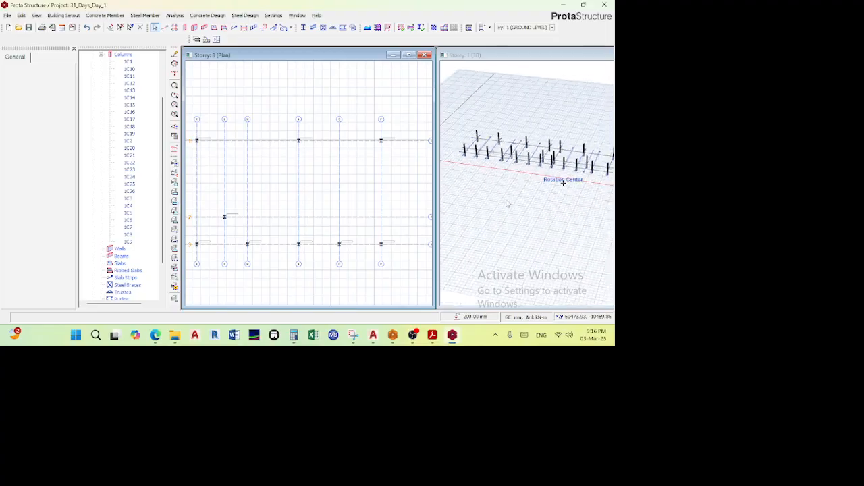
pyautogui.scroll(-2, 505, 201)
pyautogui.moveTo(506, 200); pyautogui.dragTo(528, 195, button='middle')
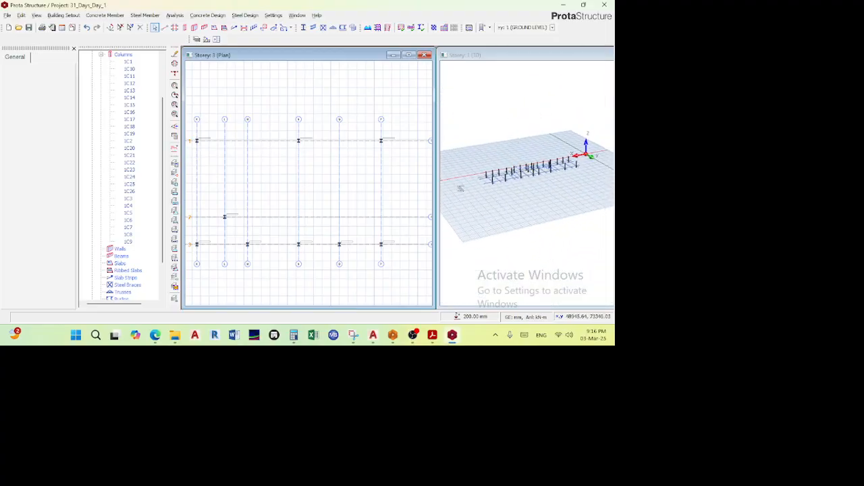
pyautogui.scroll(5, 481, 177)
pyautogui.moveTo(481, 177); pyautogui.dragTo(521, 195)
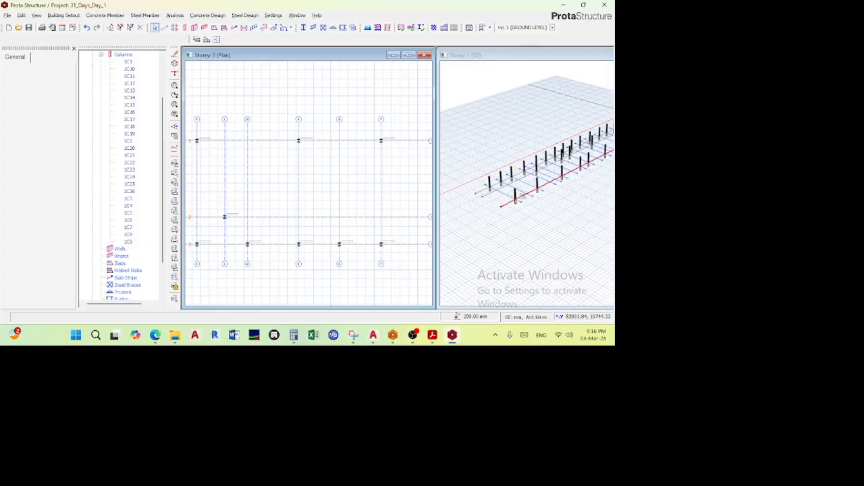
pyautogui.scroll(1, 530, 189)
pyautogui.scroll(-3, 538, 191)
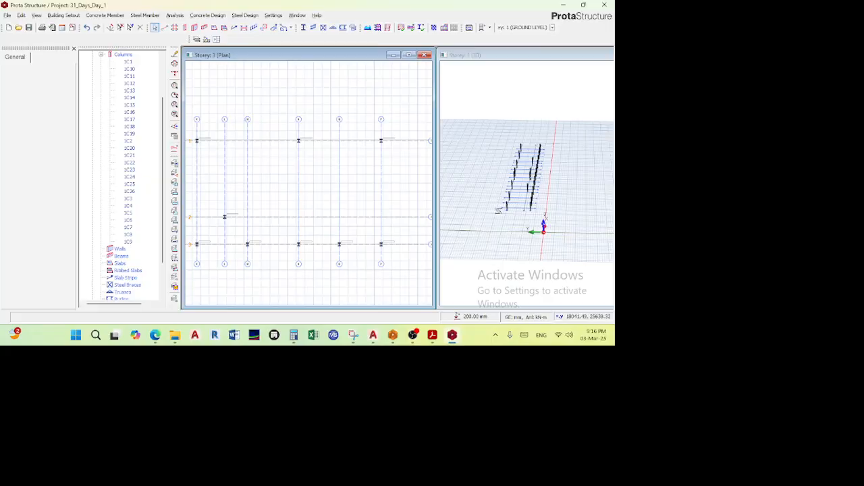
pyautogui.scroll(5, 508, 171)
pyautogui.moveTo(506, 171); pyautogui.dragTo(498, 172)
pyautogui.scroll(-3, 498, 172)
pyautogui.moveTo(497, 171); pyautogui.dragTo(526, 222, button='middle')
pyautogui.moveTo(526, 222); pyautogui.dragTo(508, 205)
pyautogui.scroll(3, 508, 204)
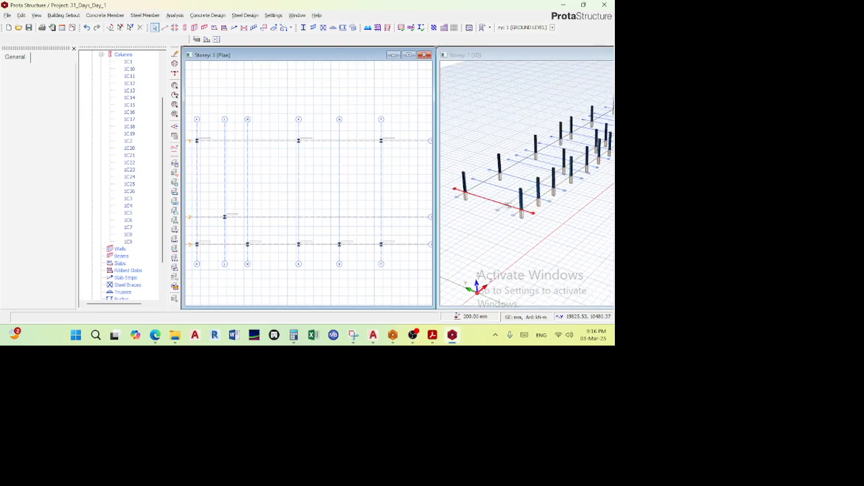
# - Switch to the Teams meeting in the browser, dismiss the meeting time-limit notice and return to ProtaStructure
pyautogui.moveTo(506, 222); pyautogui.dragTo(484, 203, button='middle')
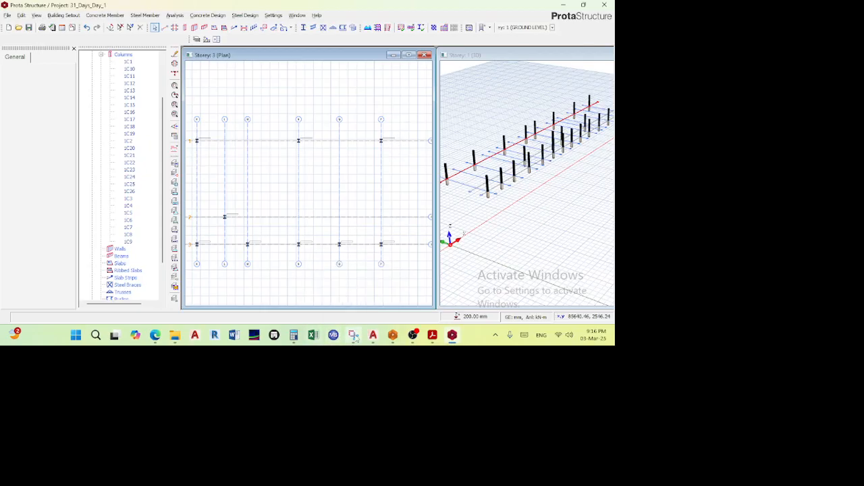
pyautogui.moveTo(163, 344)
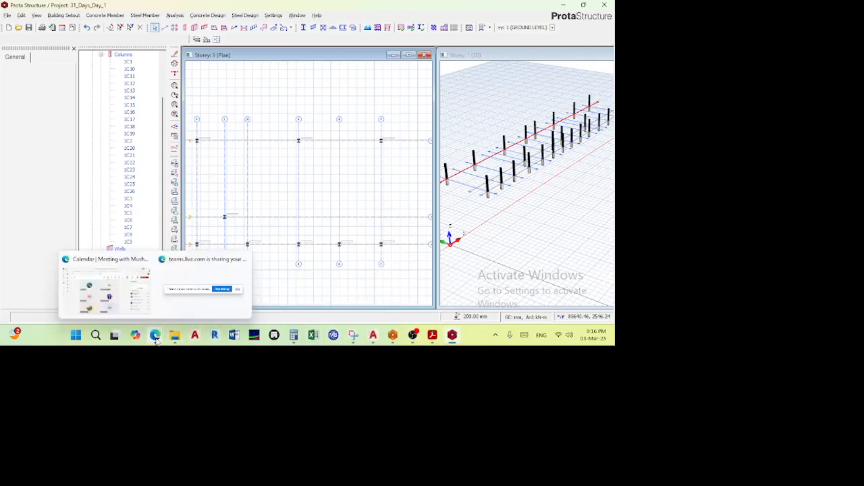
pyautogui.click(131, 312)
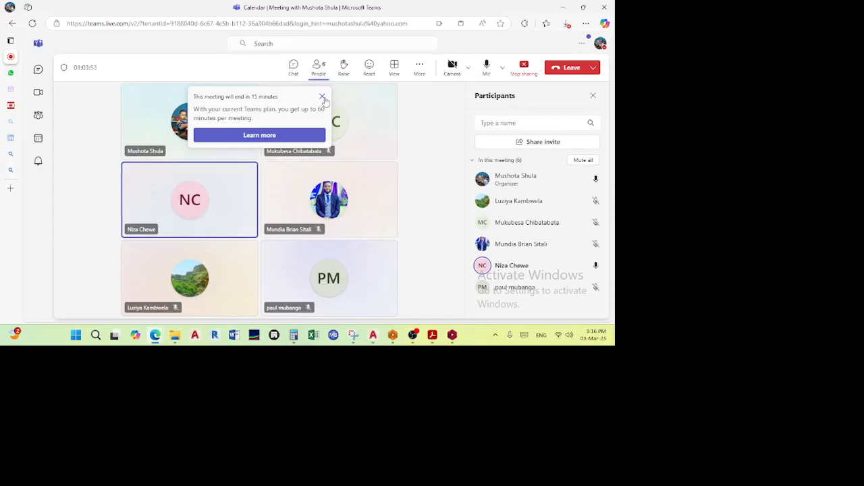
pyautogui.click(322, 97)
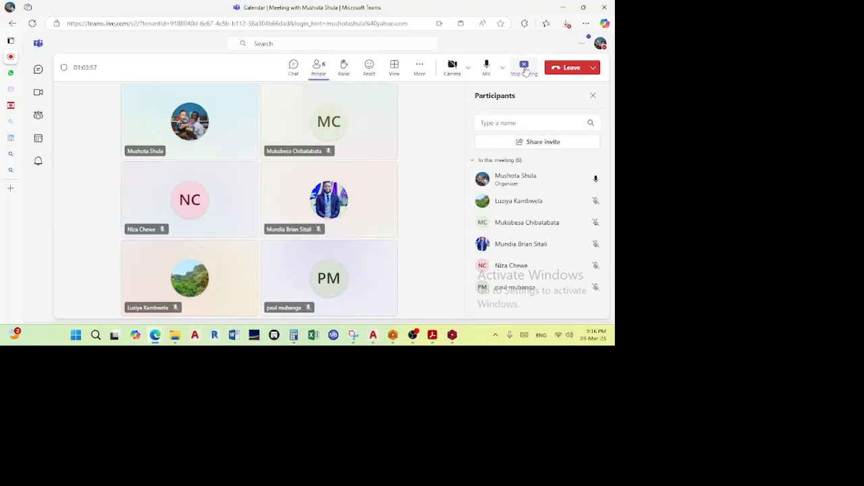
pyautogui.click(457, 339)
# - Insert a steel truss on Storey 3 (WALL PLATE) along axis A, from grid intersection 1-A to 3-A
pyautogui.scroll(-4, 355, 170)
pyautogui.scroll(5, 320, 158)
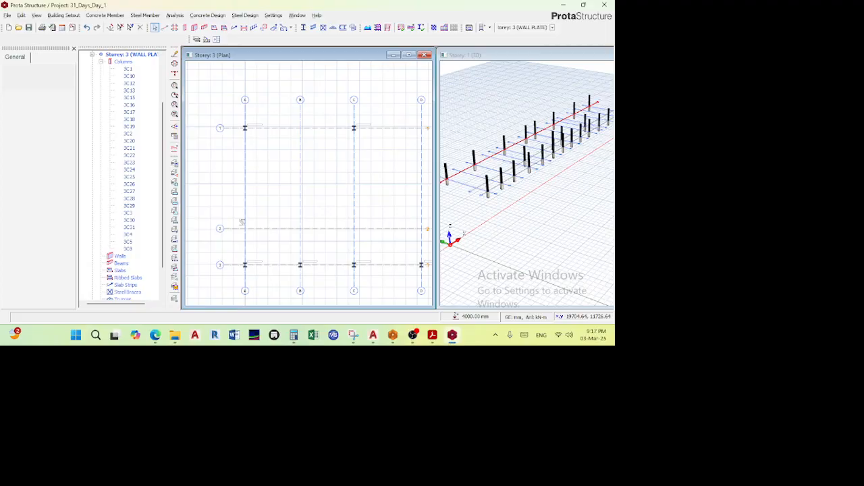
pyautogui.scroll(3, 115, 264)
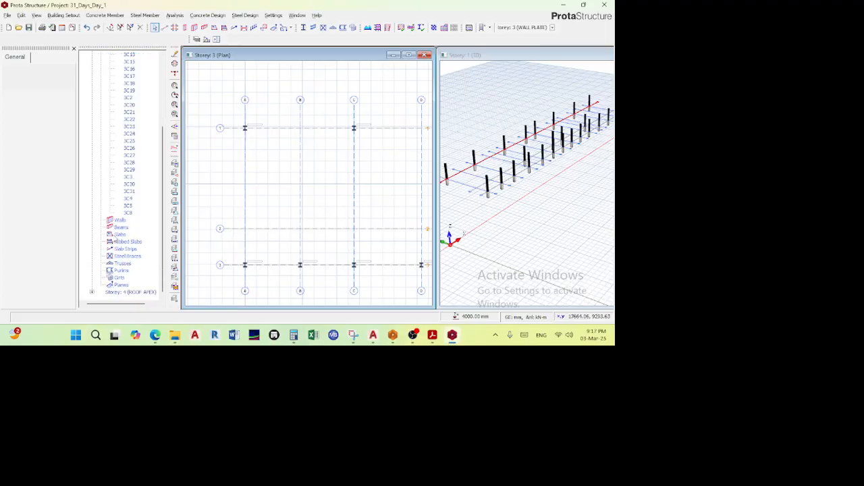
pyautogui.scroll(1, 115, 270)
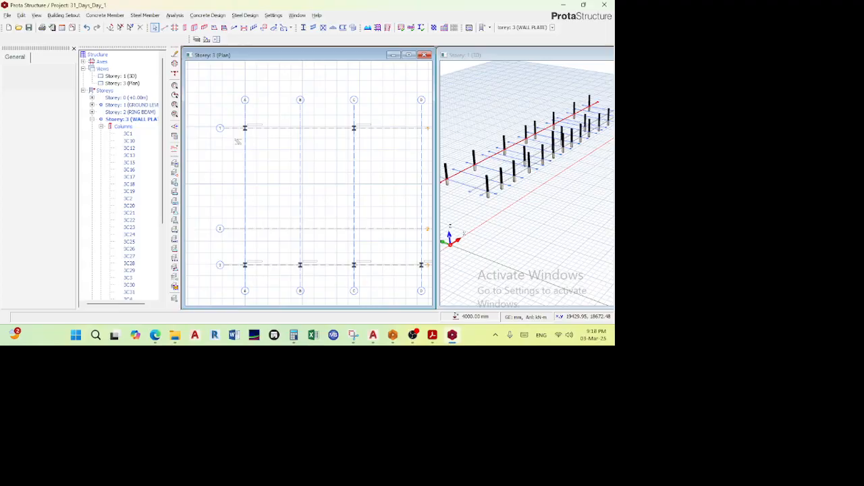
pyautogui.moveTo(243, 145); pyautogui.dragTo(249, 122, button='middle')
pyautogui.scroll(1, 251, 111)
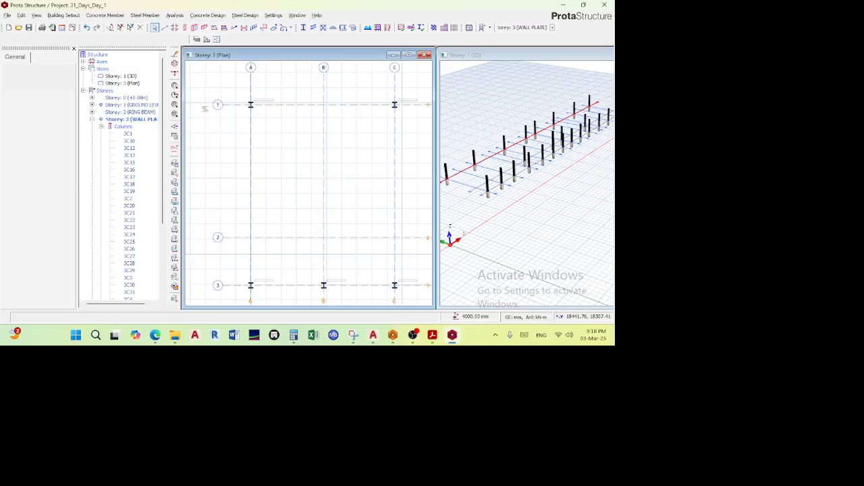
pyautogui.click(144, 15)
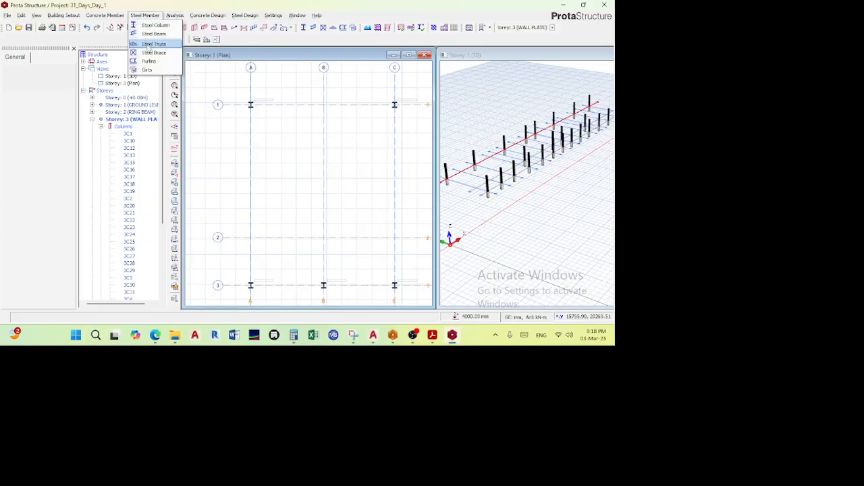
pyautogui.click(149, 45)
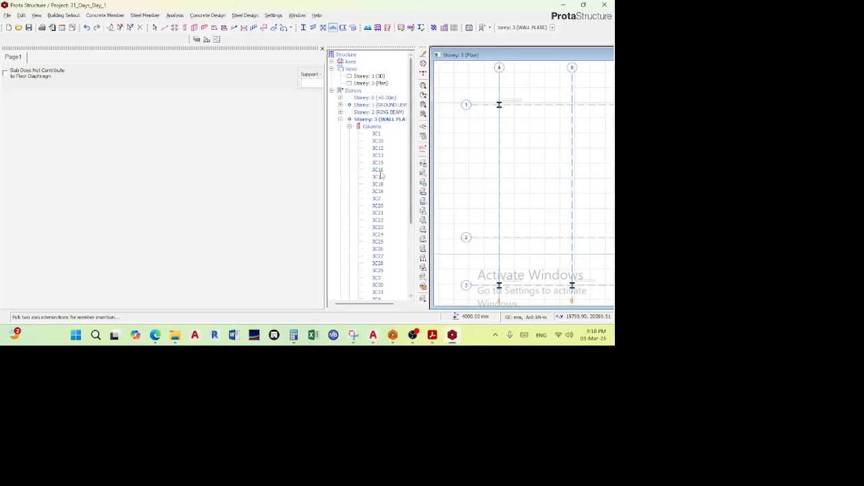
pyautogui.scroll(-5, 385, 156)
pyautogui.scroll(-3, 489, 140)
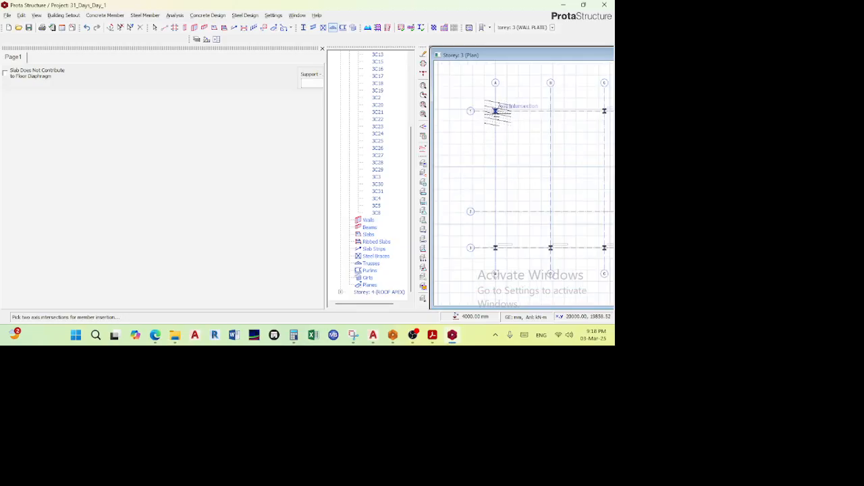
pyautogui.click(496, 110)
pyautogui.scroll(3, 498, 244)
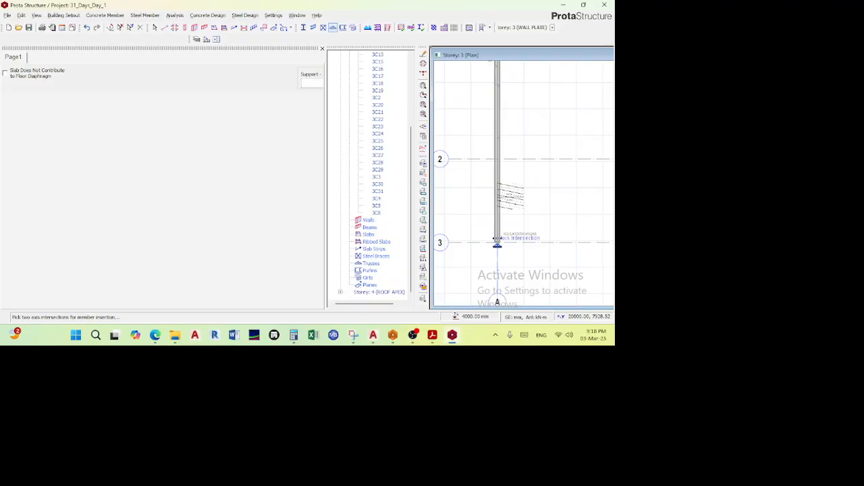
pyautogui.click(497, 241)
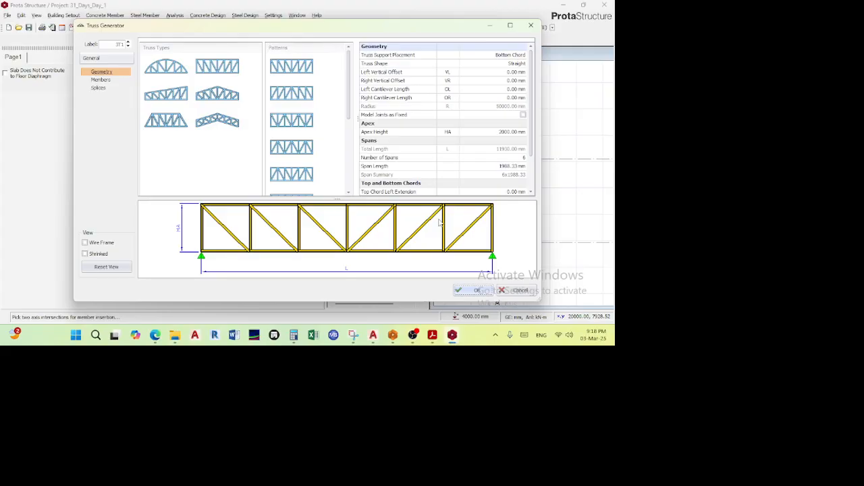
# - Enlarge the Truss Generator and examine the default truss in wire-frame and solid 3D preview, including its chord, diagonal and vertical sections
pyautogui.click(102, 245)
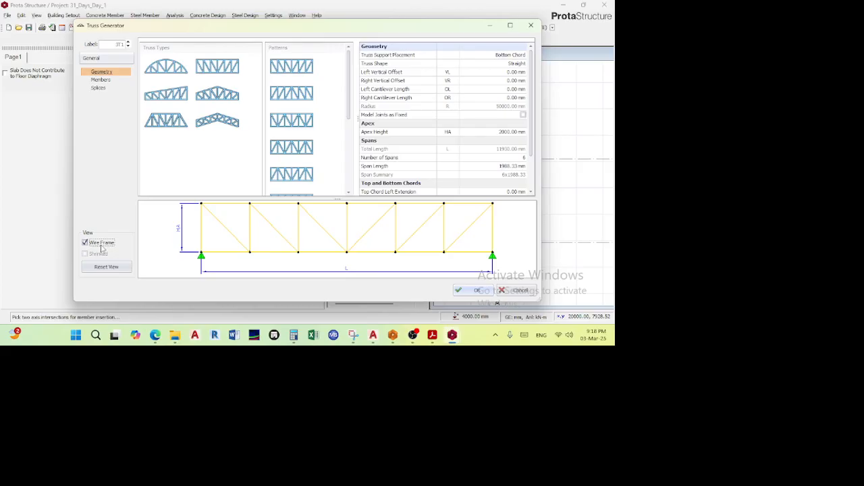
pyautogui.click(85, 242)
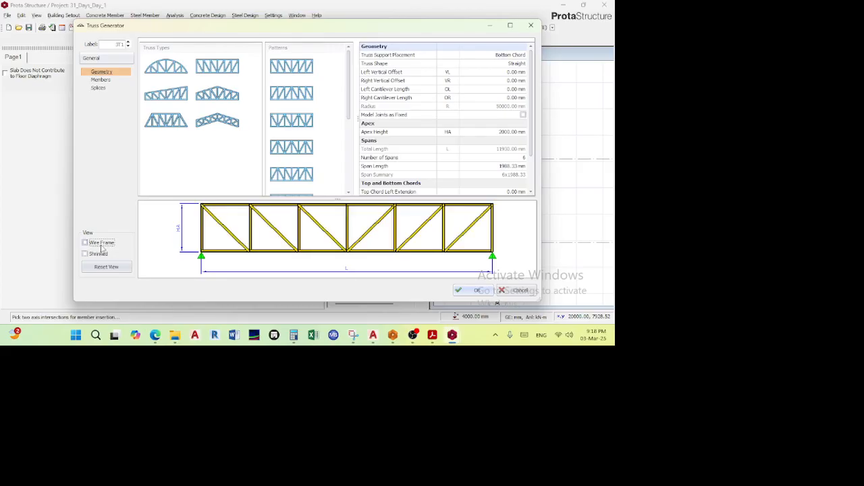
pyautogui.click(511, 25)
pyautogui.scroll(-3, 281, 214)
pyautogui.scroll(2, 281, 213)
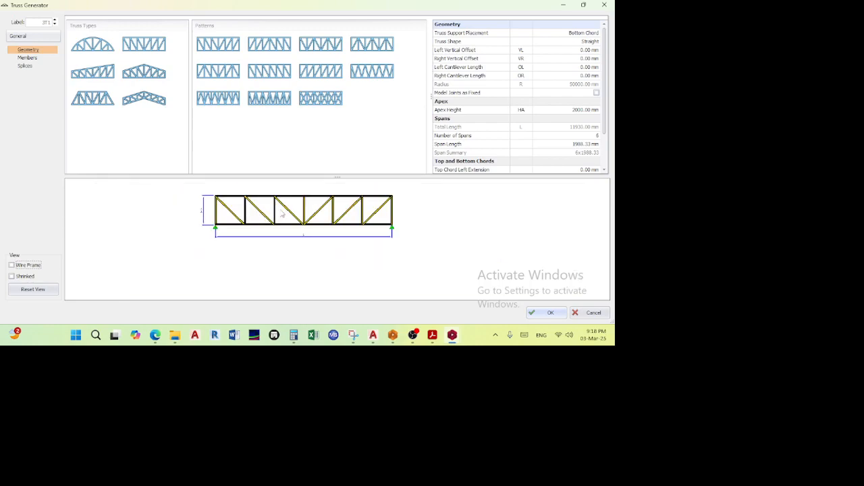
pyautogui.scroll(2, 292, 205)
pyautogui.scroll(-2, 293, 206)
pyautogui.moveTo(293, 206); pyautogui.dragTo(233, 216, button='middle')
pyautogui.scroll(3, 365, 204)
pyautogui.moveTo(365, 203); pyautogui.dragTo(323, 245, button='middle')
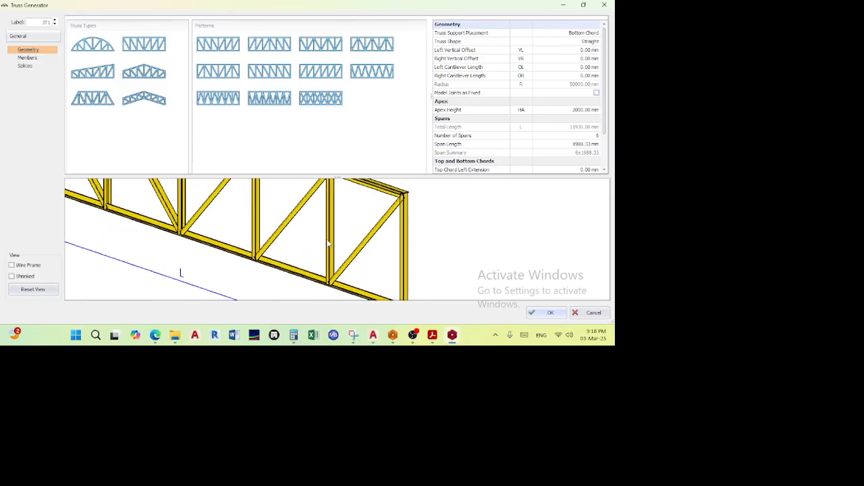
pyautogui.scroll(2, 421, 196)
pyautogui.scroll(-2, 404, 227)
pyautogui.scroll(3, 408, 216)
pyautogui.scroll(-2, 407, 216)
pyautogui.scroll(2, 414, 201)
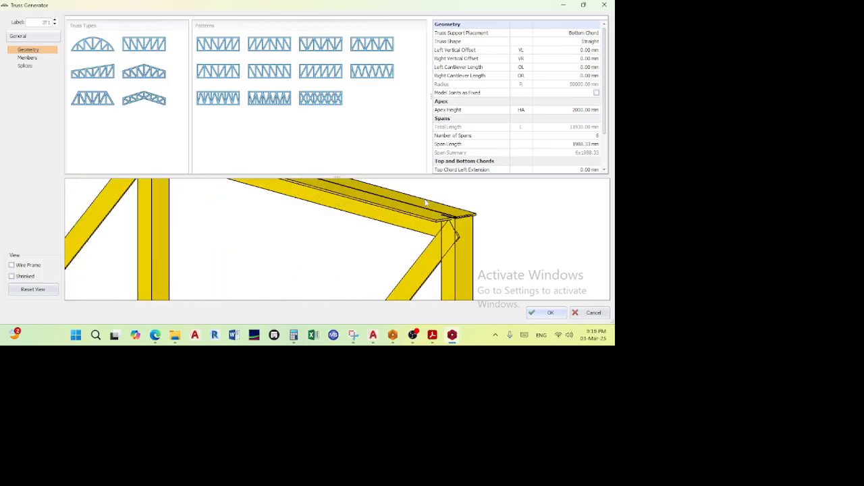
pyautogui.scroll(-2, 428, 206)
pyautogui.scroll(3, 376, 249)
pyautogui.scroll(-3, 287, 243)
pyautogui.scroll(4, 297, 219)
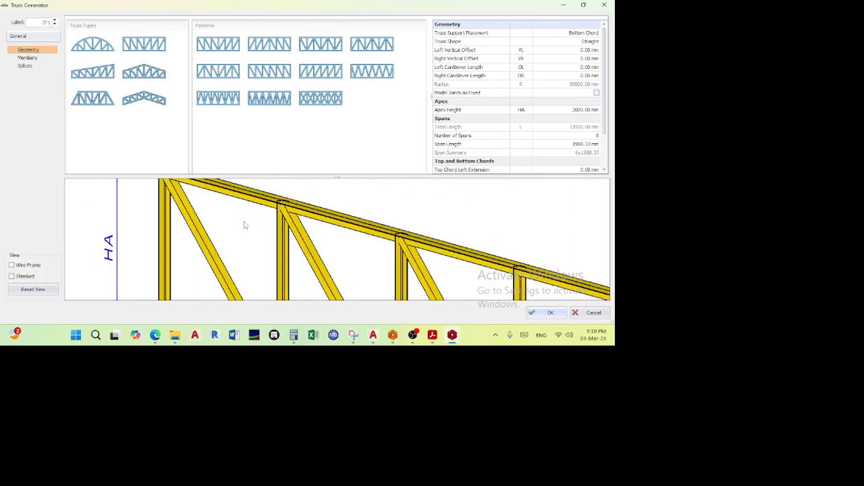
pyautogui.moveTo(188, 222); pyautogui.dragTo(256, 231, button='middle')
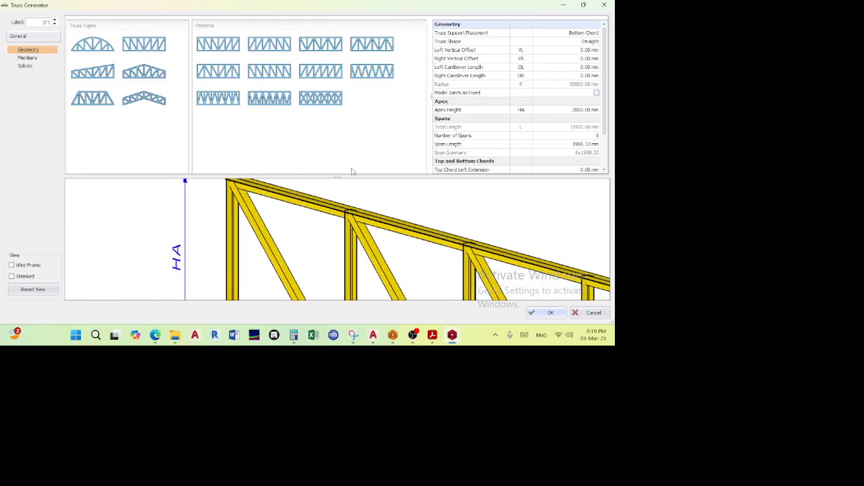
pyautogui.scroll(-2, 519, 112)
pyautogui.scroll(2, 519, 111)
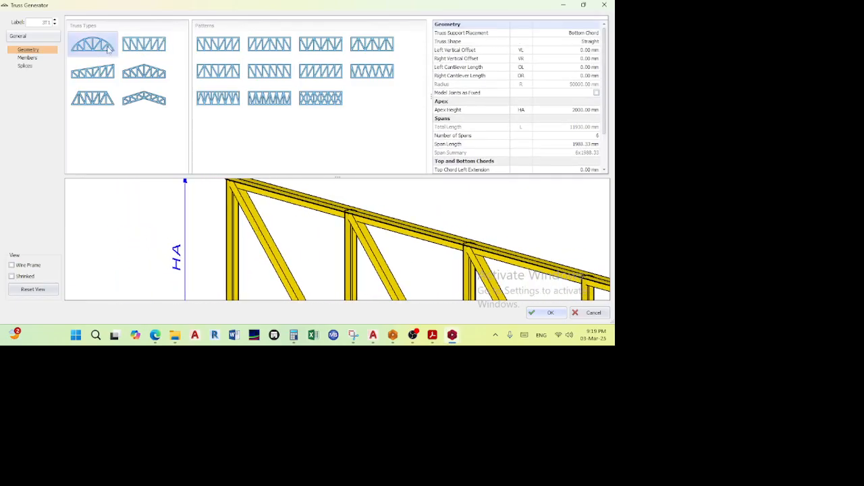
pyautogui.click(27, 57)
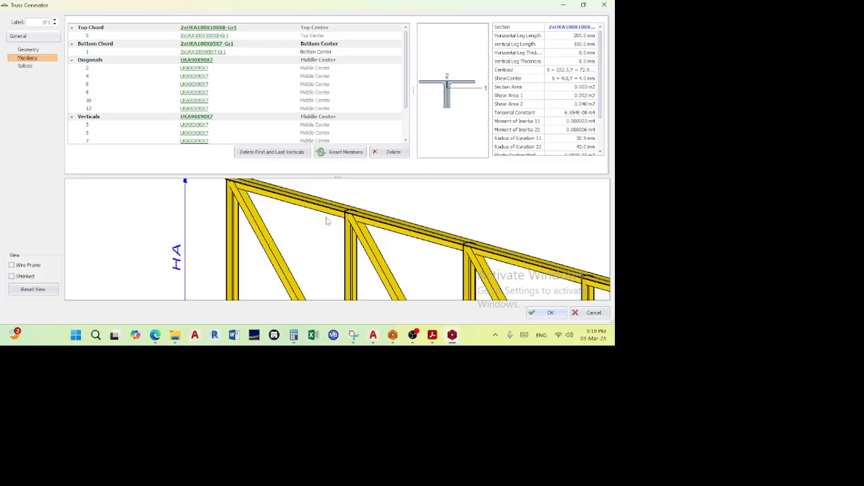
pyautogui.scroll(-3, 325, 221)
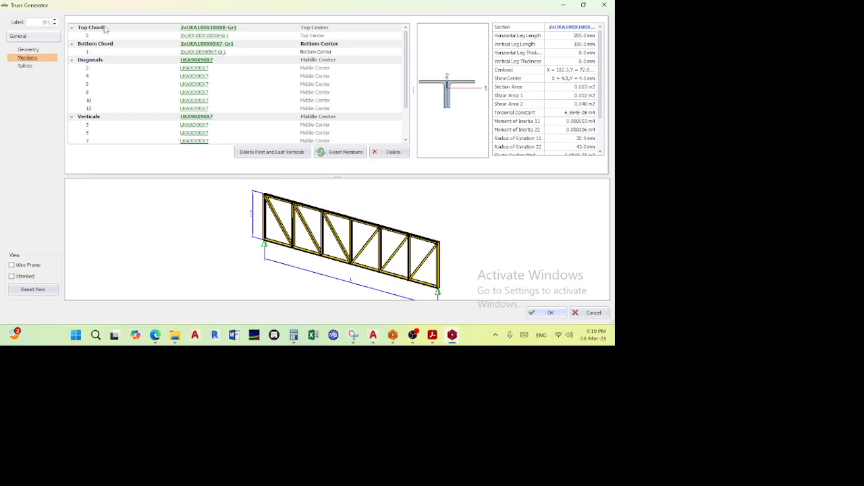
# - Set the truss geometry to the double-pitched type with vertical heels and a flat bottom chord, using the fourth pattern with alternating diagonals
pyautogui.click(32, 50)
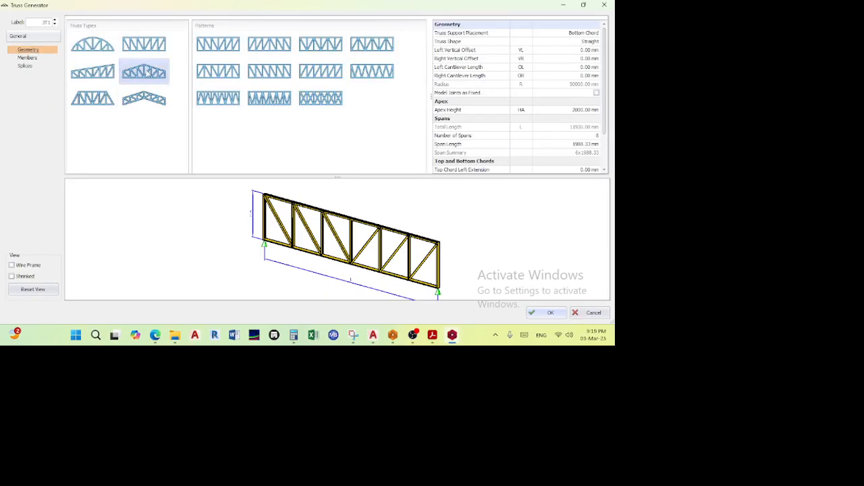
pyautogui.click(147, 73)
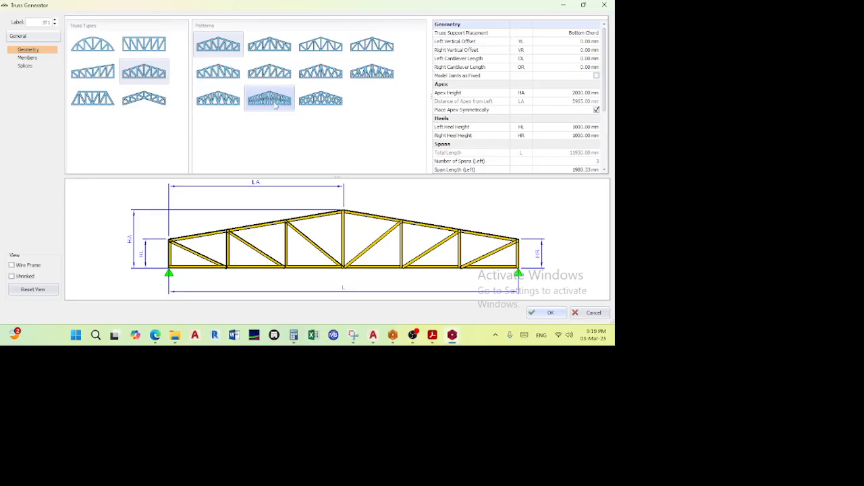
pyautogui.click(374, 50)
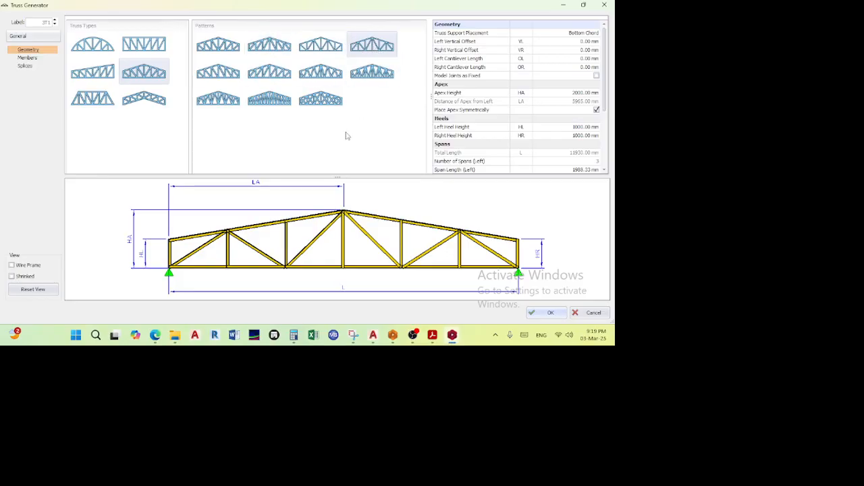
# - Examine the double-pitched truss in the 3D preview, focusing on the apex joint, top chord and web members
pyautogui.scroll(-3, 304, 233)
pyautogui.scroll(3, 301, 235)
pyautogui.scroll(-2, 318, 225)
pyautogui.moveTo(318, 225); pyautogui.dragTo(339, 214, button='middle')
pyautogui.scroll(4, 359, 214)
pyautogui.scroll(-3, 340, 217)
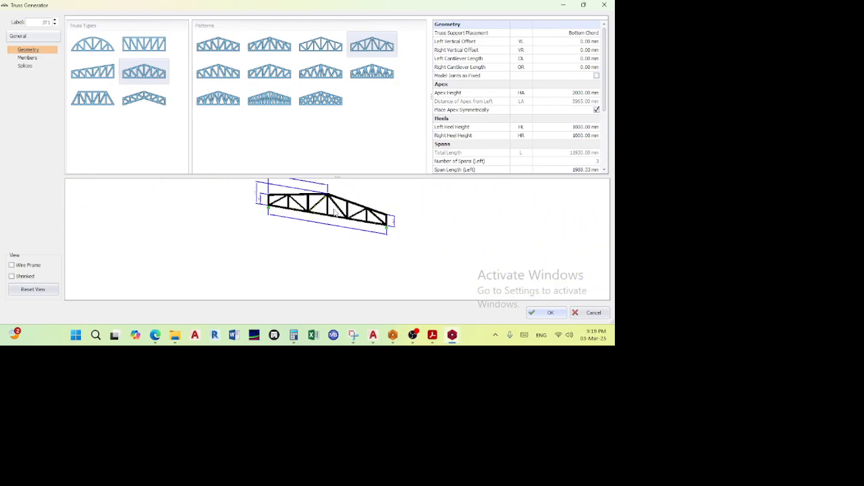
pyautogui.scroll(4, 360, 207)
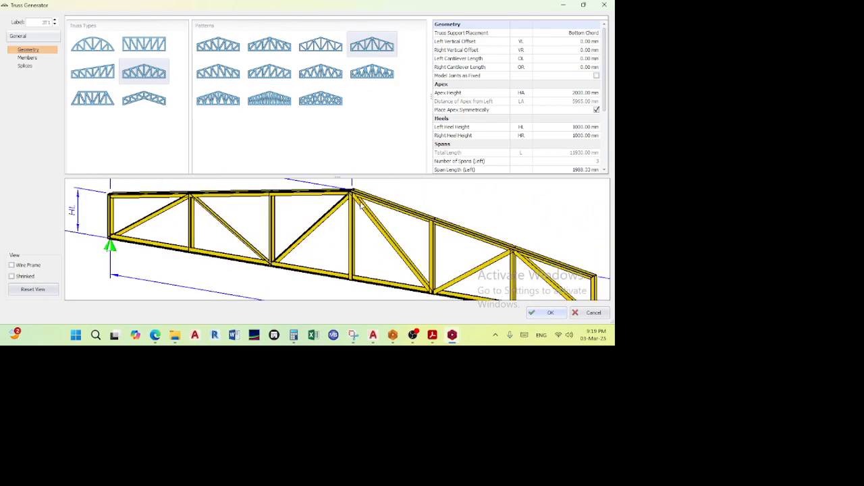
pyautogui.scroll(-3, 352, 205)
pyautogui.scroll(4, 316, 211)
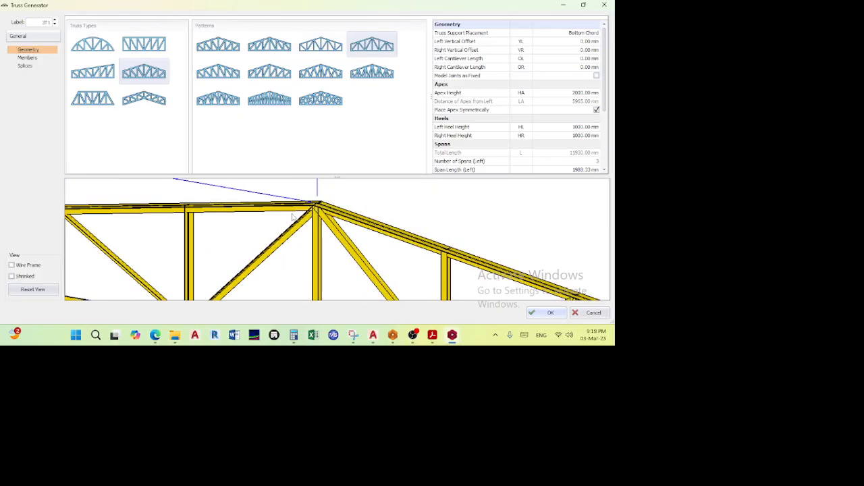
pyautogui.scroll(-3, 297, 215)
pyautogui.moveTo(290, 210); pyautogui.dragTo(284, 206, button='middle')
pyautogui.scroll(4, 279, 203)
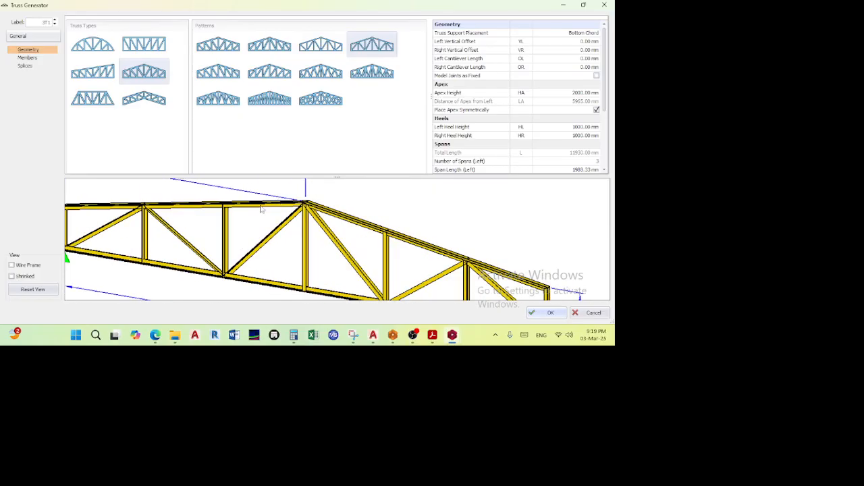
pyautogui.scroll(2, 253, 215)
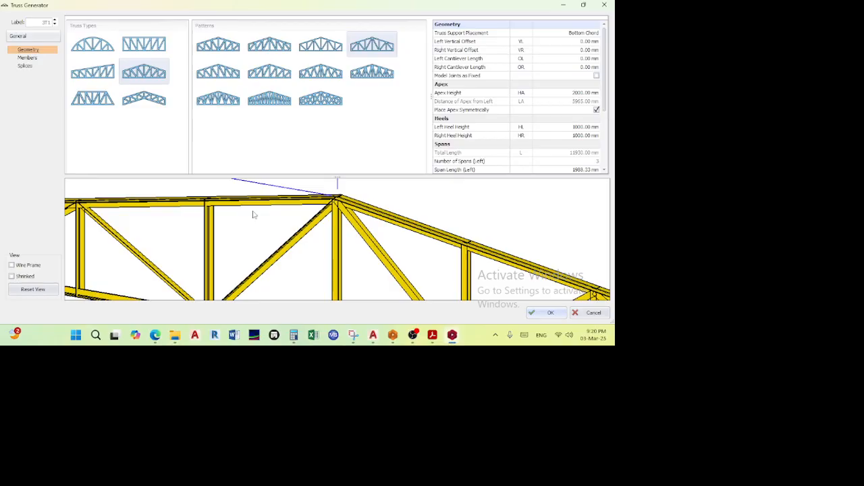
pyautogui.scroll(-3, 253, 215)
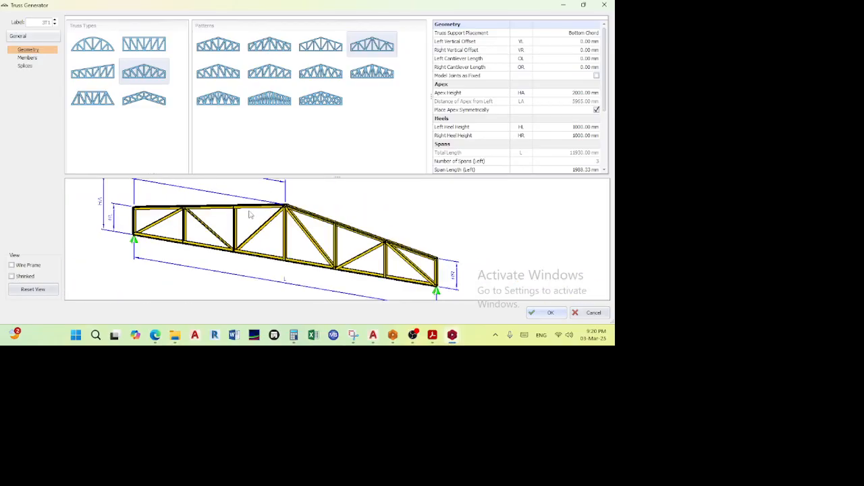
pyautogui.scroll(3, 260, 205)
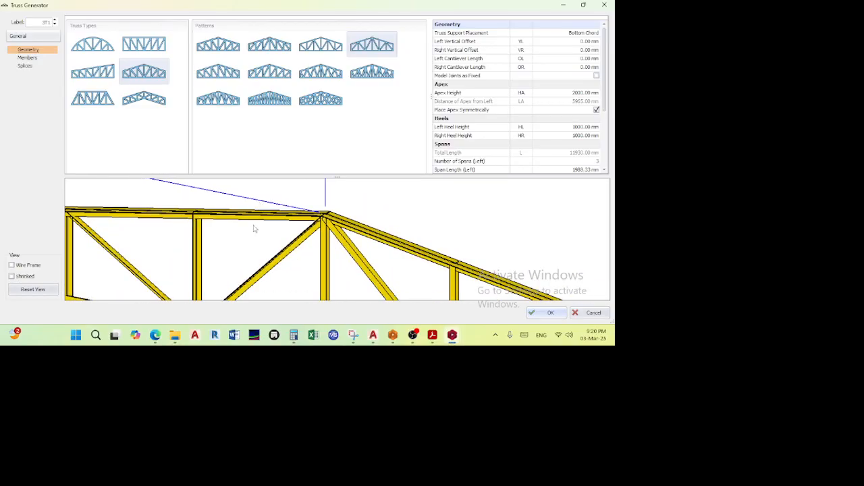
pyautogui.scroll(-1, 253, 229)
pyautogui.scroll(1, 251, 229)
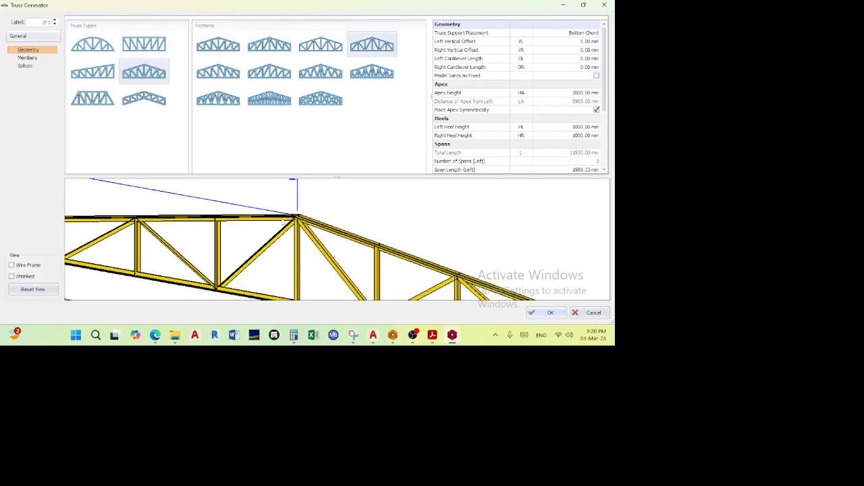
pyautogui.scroll(1, 283, 222)
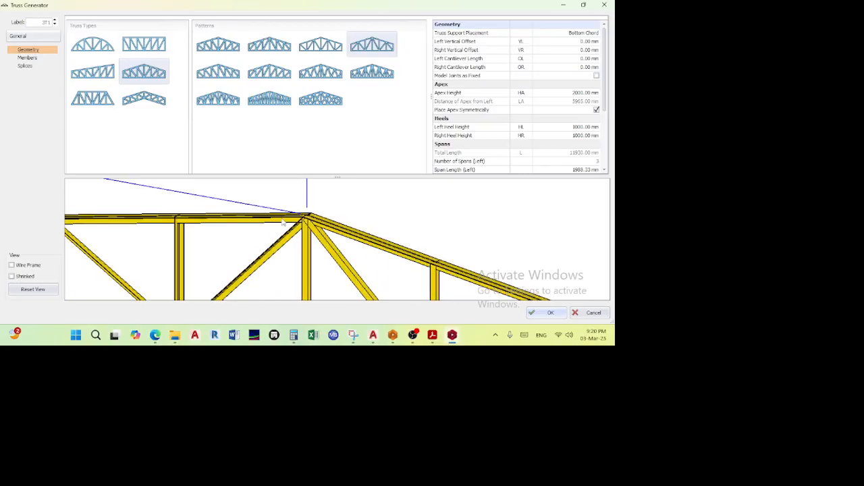
# - Inspect the truss apex joint and the neighbouring top chord panels at close range in the 3D preview
pyautogui.scroll(2, 297, 218)
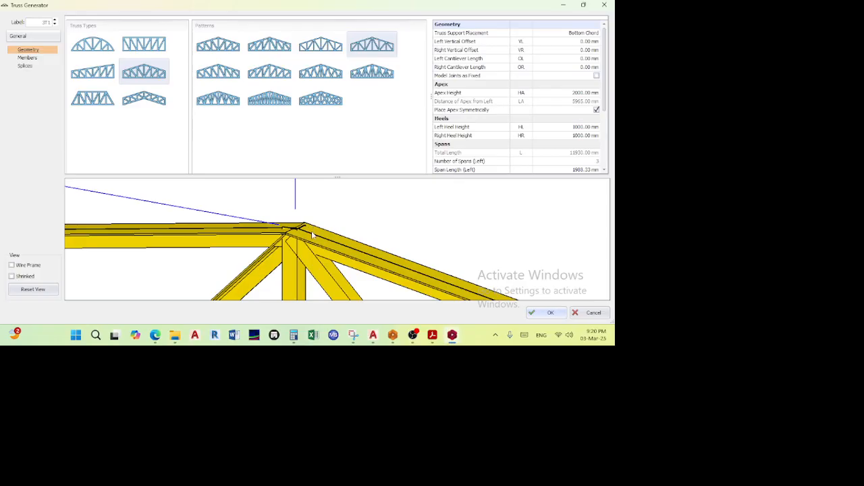
pyautogui.scroll(-1, 312, 233)
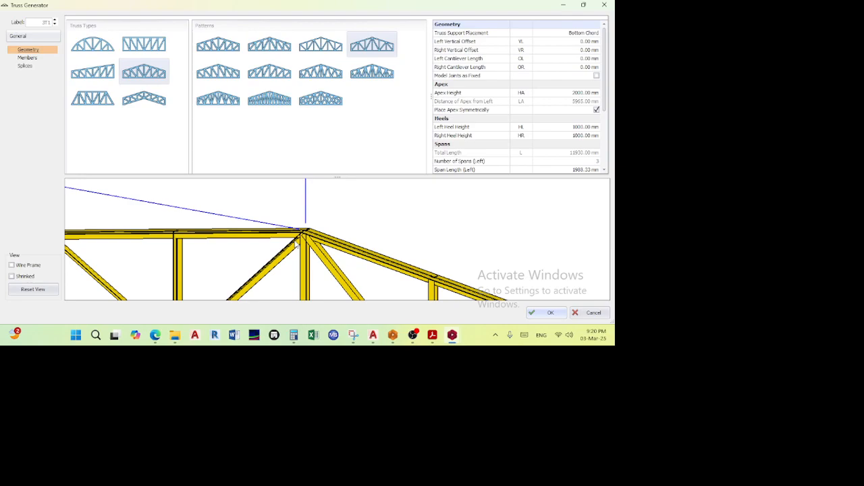
pyautogui.scroll(-2, 296, 245)
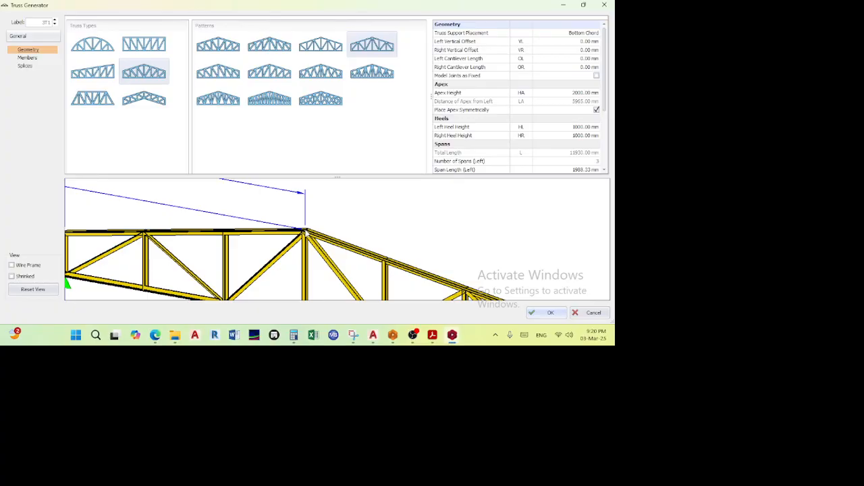
pyautogui.scroll(-2, 299, 229)
pyautogui.moveTo(290, 226); pyautogui.dragTo(283, 219, button='middle')
pyautogui.scroll(4, 283, 219)
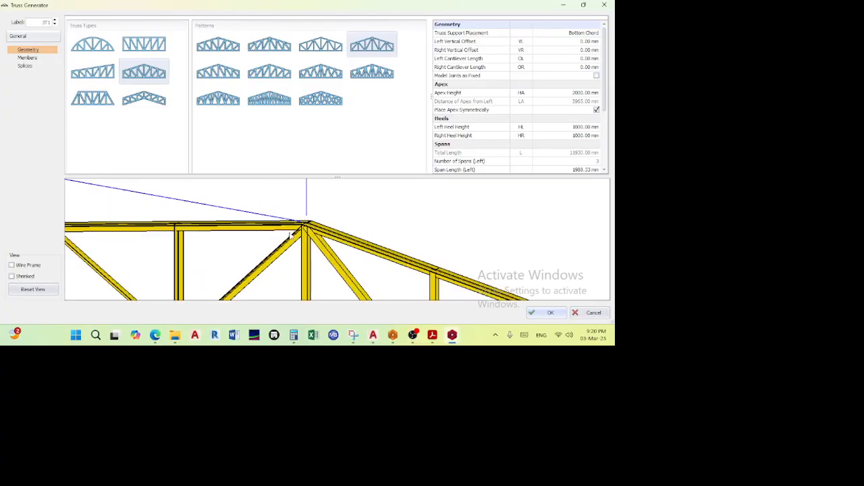
# - Set the truss's top chord section to IPE200 from the European steel section database
pyautogui.click(28, 58)
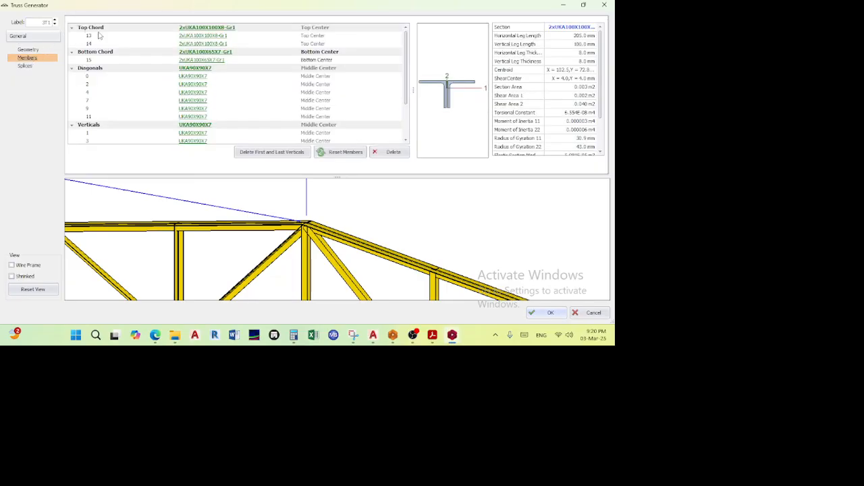
pyautogui.scroll(-2, 93, 108)
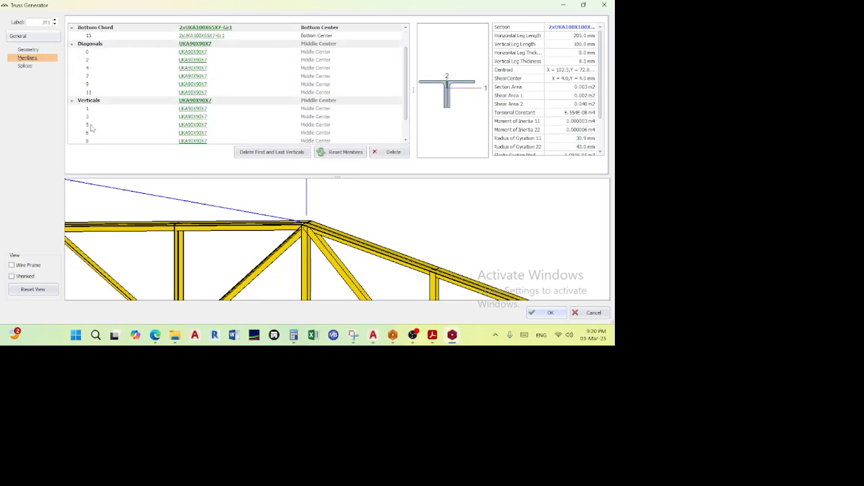
pyautogui.scroll(2, 92, 127)
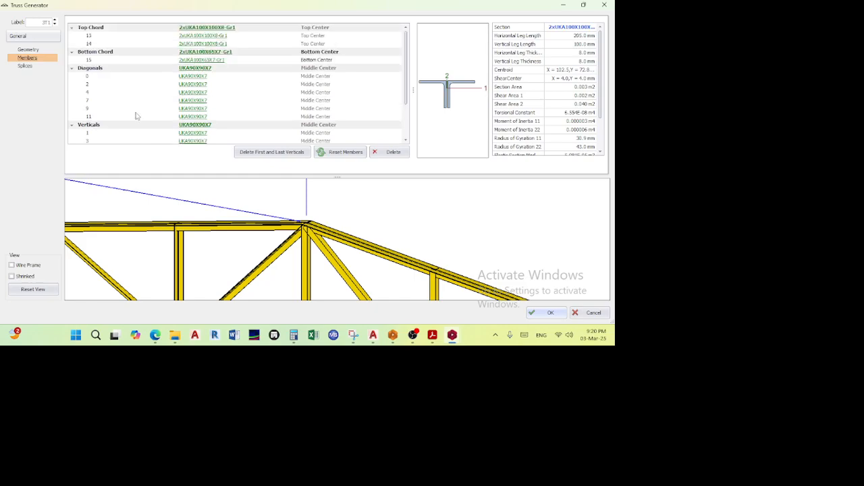
pyautogui.click(203, 28)
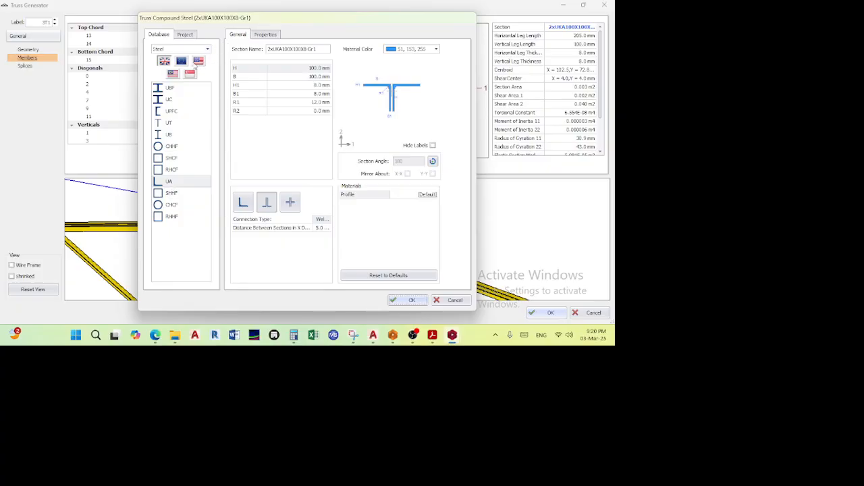
pyautogui.click(181, 64)
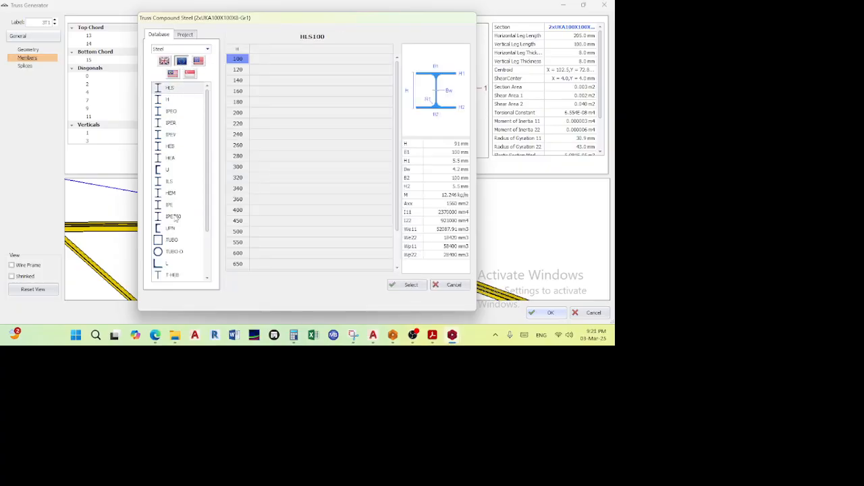
pyautogui.click(169, 206)
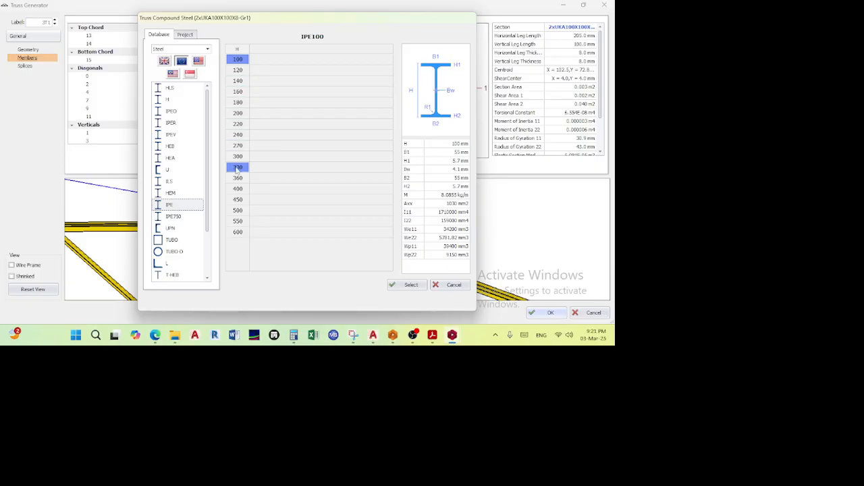
pyautogui.click(241, 116)
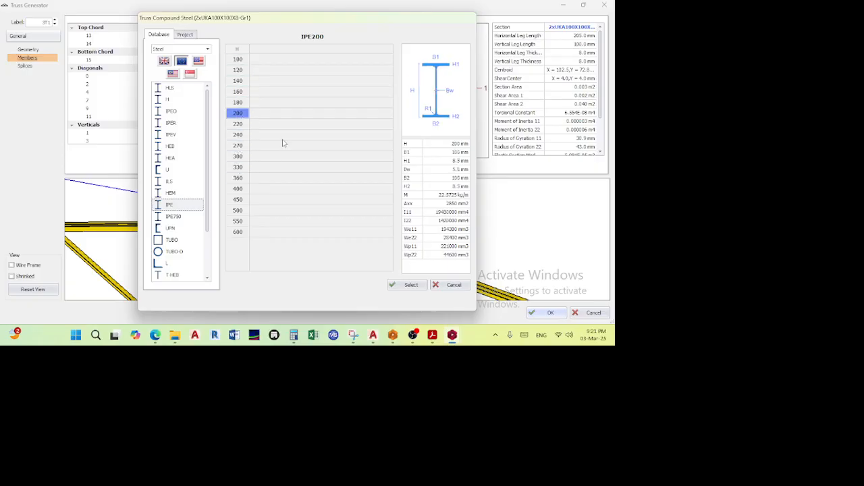
pyautogui.click(407, 285)
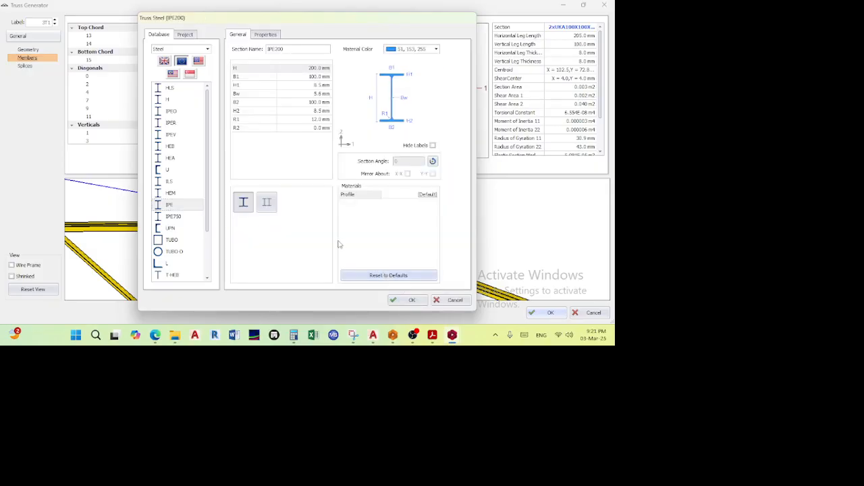
pyautogui.click(400, 300)
# - Examine the IPE200 top chord at the apex joint and along the whole truss in the 3D preview
pyautogui.scroll(3, 312, 236)
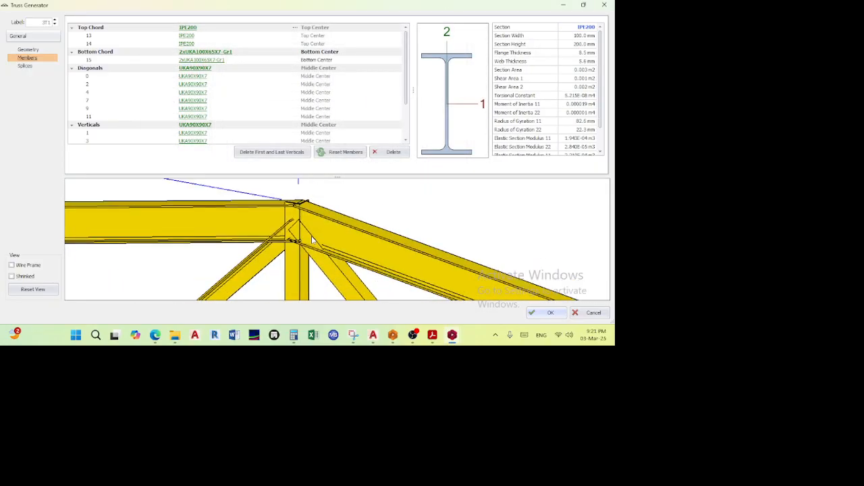
pyautogui.moveTo(312, 236); pyautogui.dragTo(297, 228)
pyautogui.scroll(3, 290, 239)
pyautogui.scroll(-3, 287, 230)
pyautogui.scroll(3, 298, 206)
pyautogui.scroll(-4, 297, 206)
pyautogui.scroll(-3, 297, 229)
pyautogui.moveTo(297, 228); pyautogui.dragTo(314, 207, button='middle')
pyautogui.moveTo(314, 206); pyautogui.dragTo(317, 201)
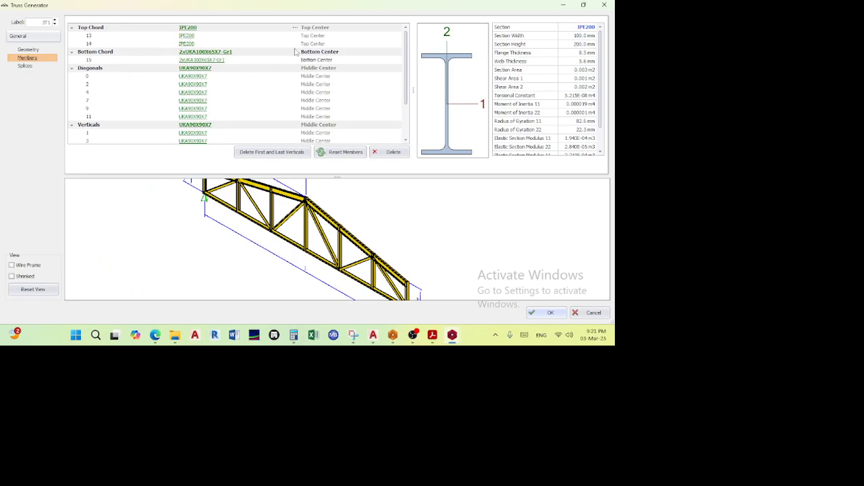
# - Set the truss's bottom chord section to IPE200 from the European steel section database
pyautogui.click(192, 58)
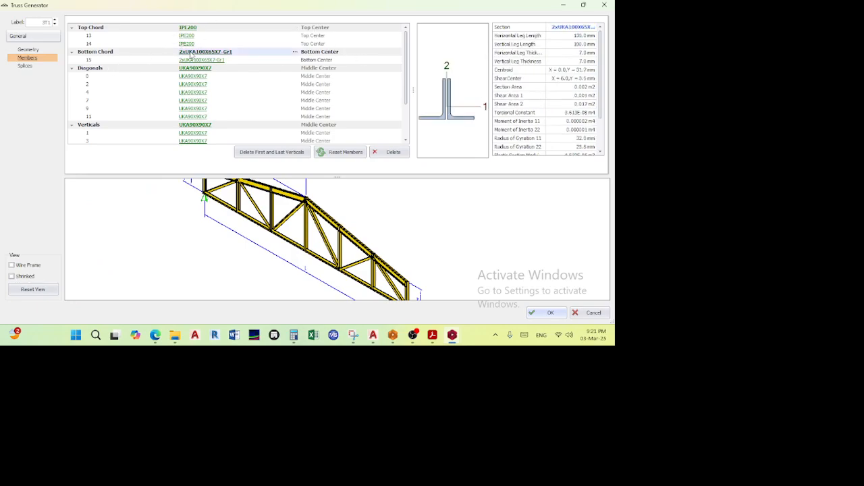
pyautogui.click(181, 61)
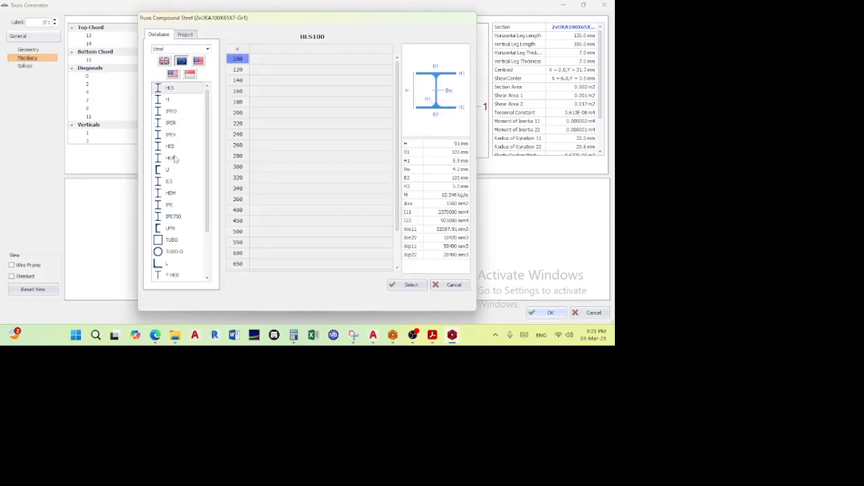
pyautogui.click(170, 207)
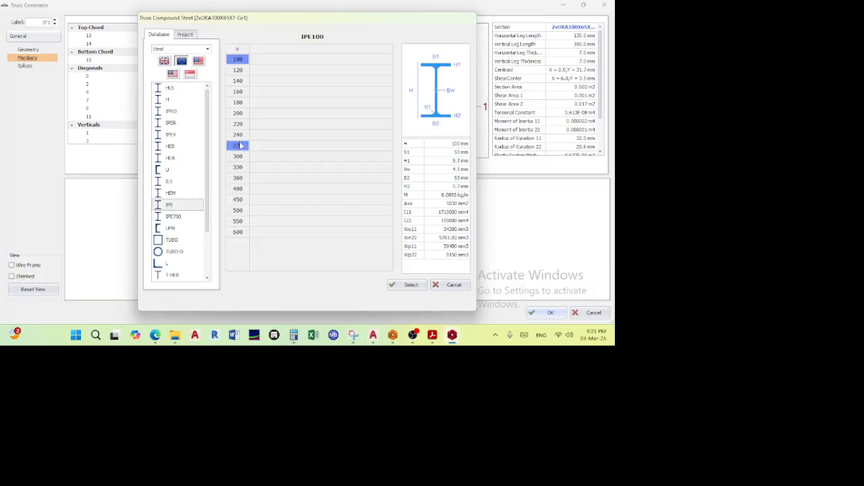
pyautogui.click(238, 114)
pyautogui.click(407, 284)
pyautogui.click(402, 299)
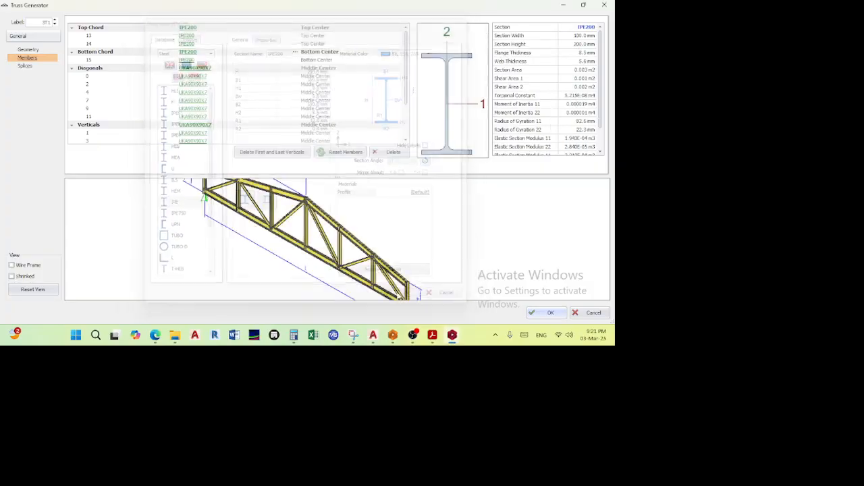
# - Examine the bottom chord in the 3D preview and review its IPE200 section's dimensions, material and section properties
pyautogui.moveTo(282, 274); pyautogui.dragTo(284, 272, button='middle')
pyautogui.scroll(-3, 284, 272)
pyautogui.scroll(5, 284, 271)
pyautogui.scroll(5, 284, 272)
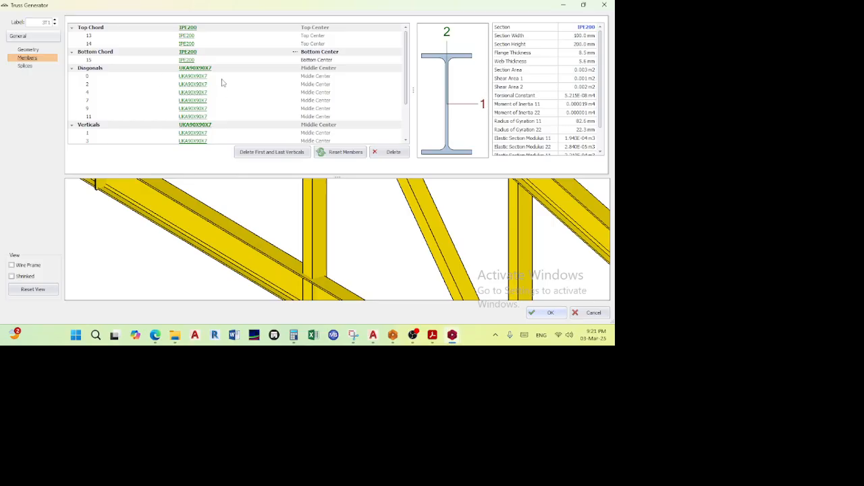
pyautogui.click(187, 52)
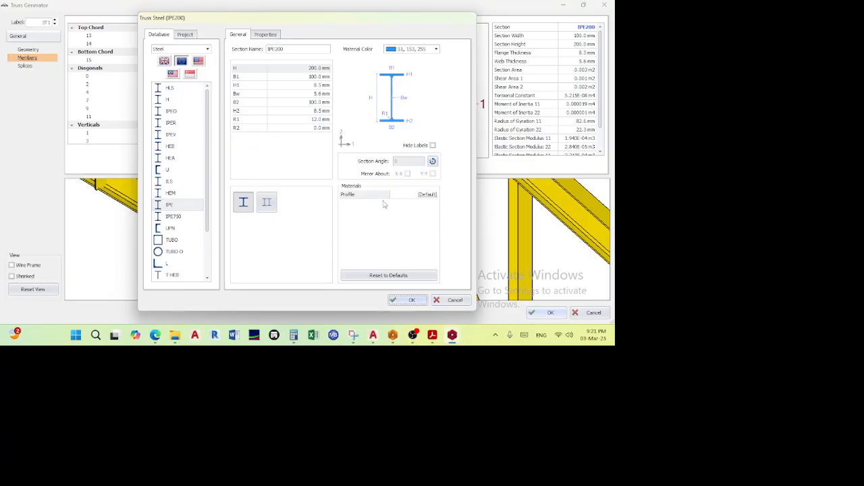
pyautogui.click(419, 198)
pyautogui.click(264, 35)
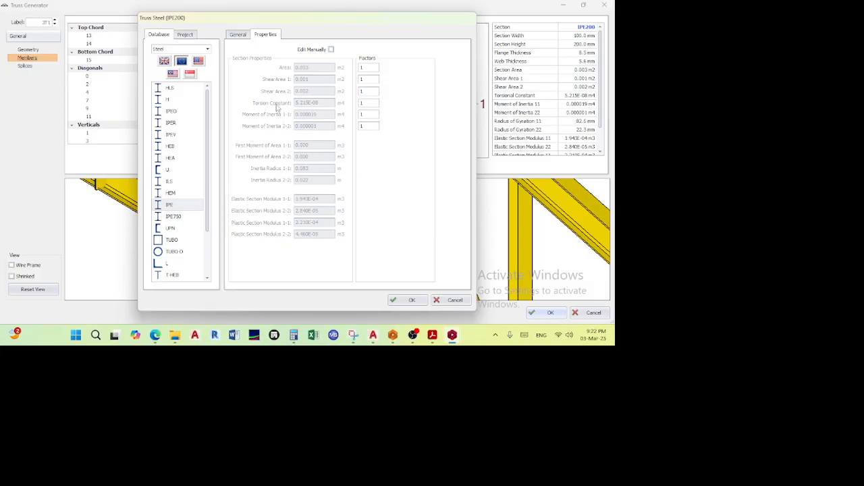
pyautogui.click(238, 34)
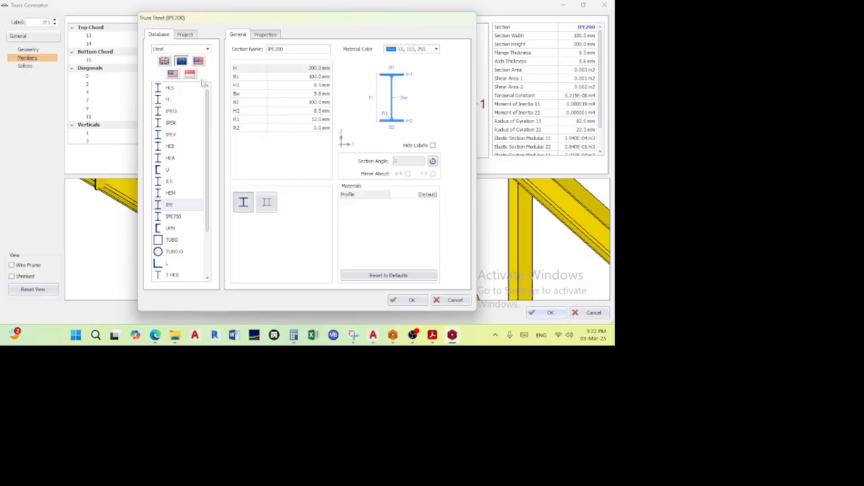
pyautogui.click(410, 299)
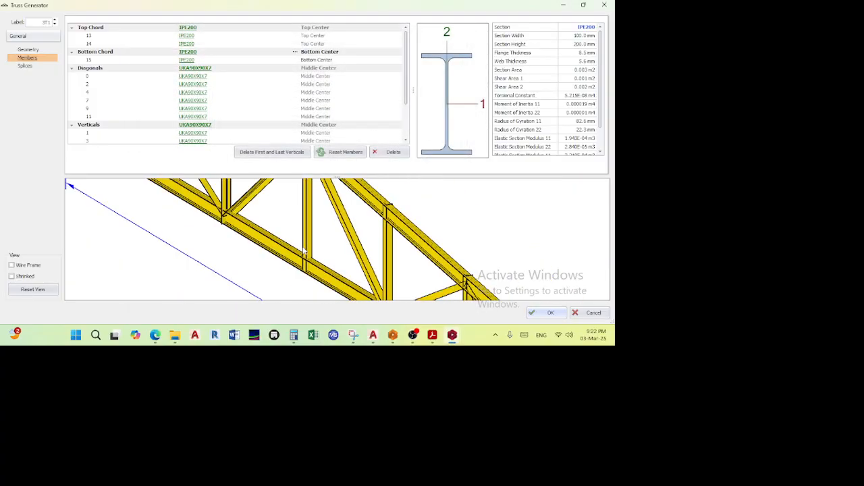
# - Examine the complete truss with both IPE200 chords in the 3D preview and review the diagonal and vertical sections
pyautogui.scroll(5, 304, 243)
pyautogui.scroll(-5, 307, 240)
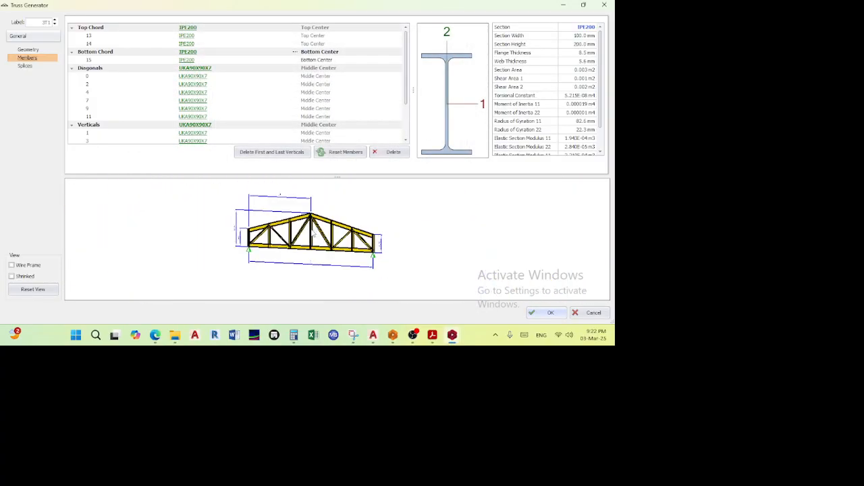
pyautogui.scroll(5, 312, 226)
pyautogui.scroll(-3, 313, 219)
pyautogui.scroll(5, 313, 215)
pyautogui.scroll(-2, 312, 211)
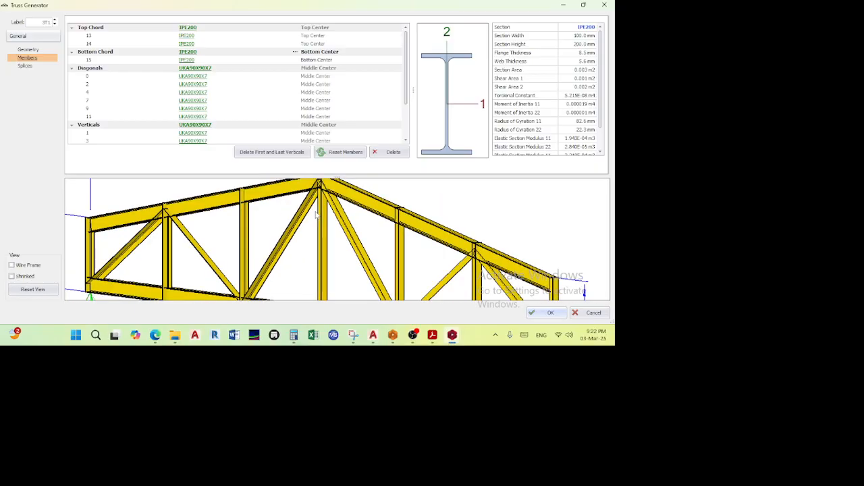
pyautogui.moveTo(312, 208); pyautogui.dragTo(304, 217, button='middle')
pyautogui.scroll(2, 295, 197)
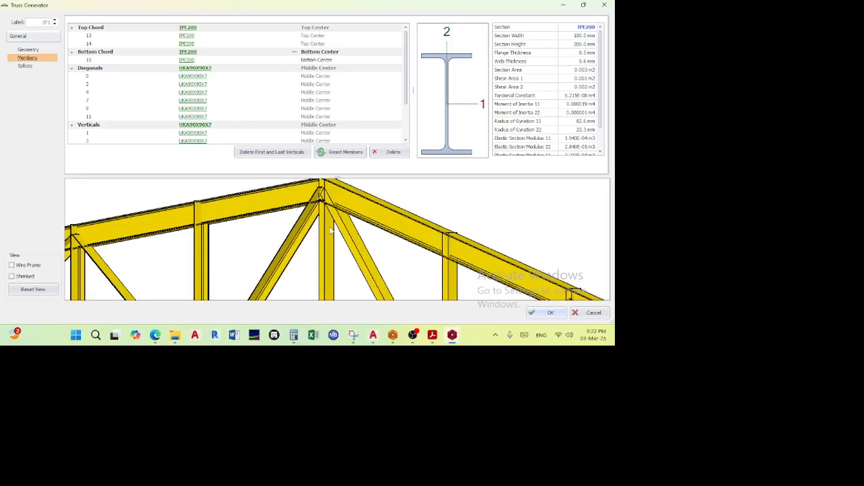
pyautogui.scroll(-3, 289, 199)
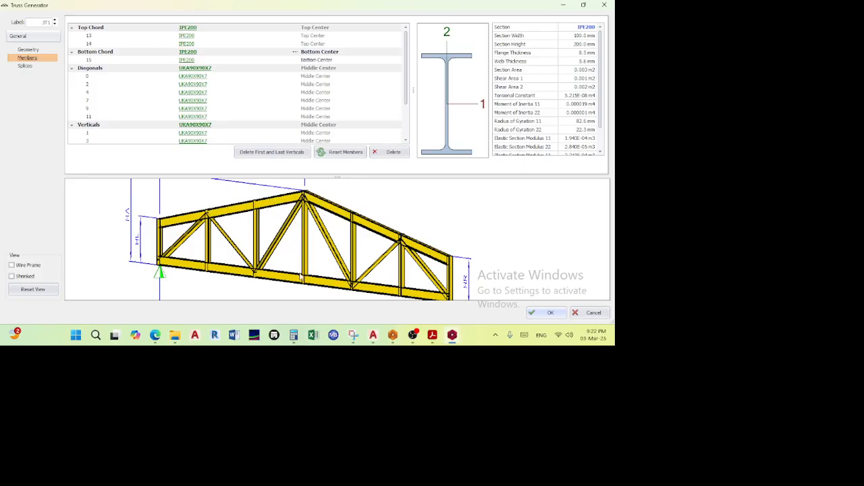
pyautogui.scroll(3, 311, 212)
pyautogui.scroll(-2, 294, 230)
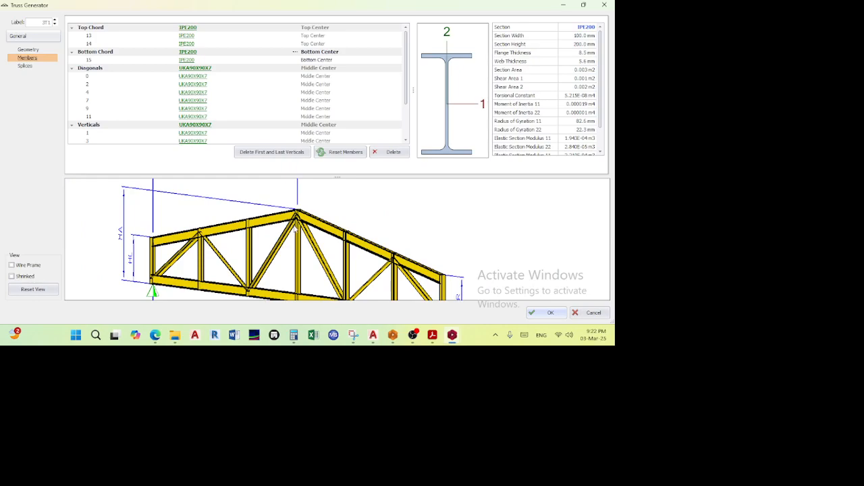
pyautogui.scroll(2, 294, 229)
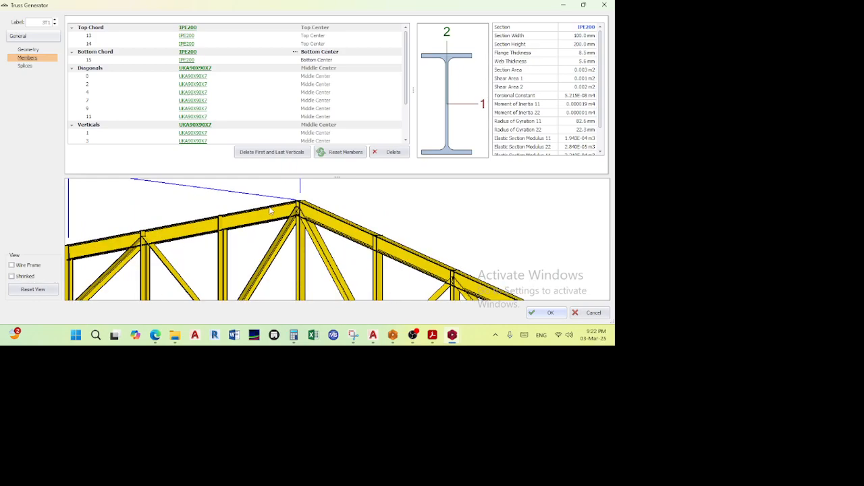
pyautogui.scroll(-2, 293, 235)
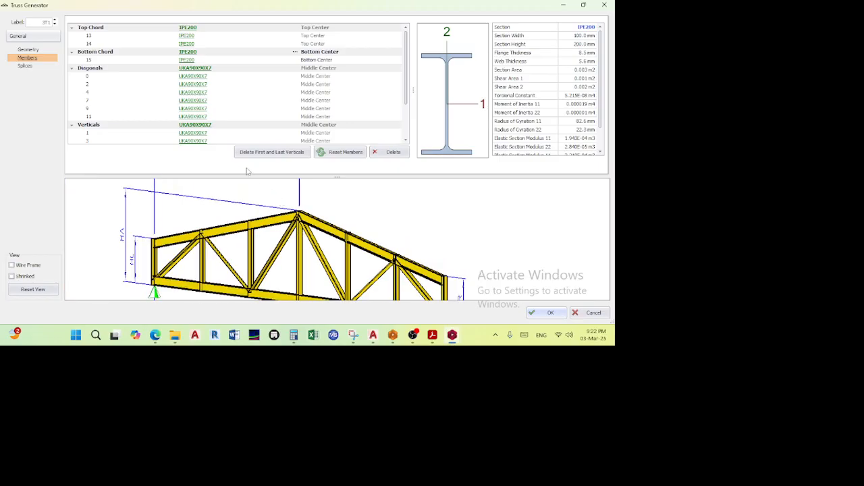
pyautogui.scroll(-1, 146, 76)
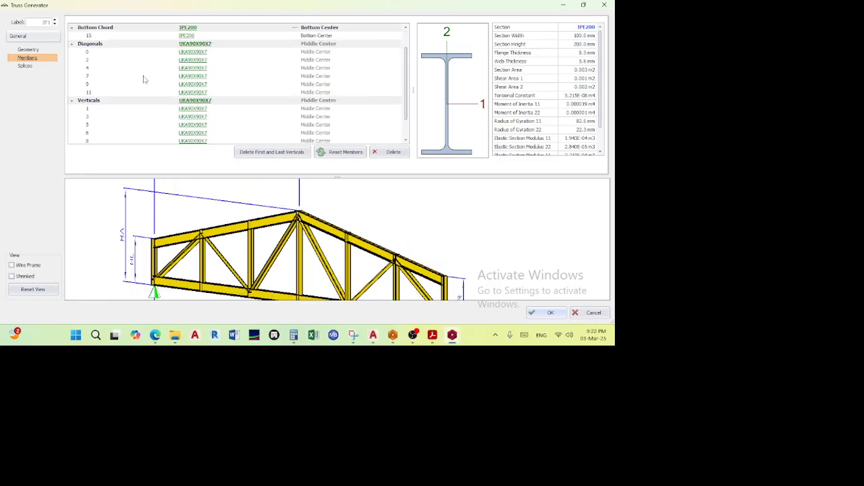
pyautogui.scroll(-3, 297, 215)
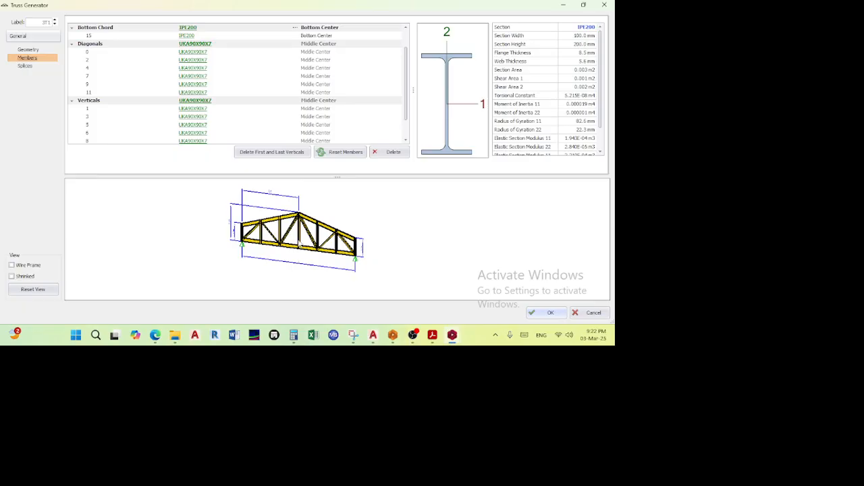
# - Accept the truss definition to place it on Storey 3 along axis A, and finish the insertion
pyautogui.click(546, 312)
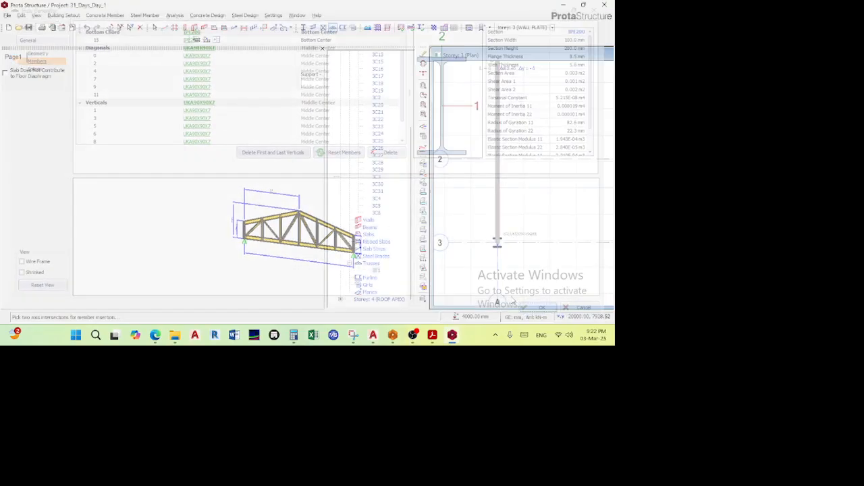
pyautogui.scroll(-4, 498, 188)
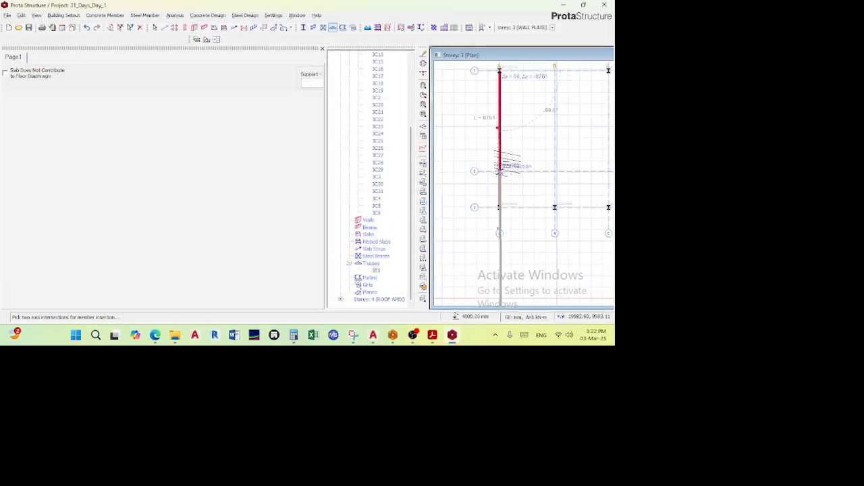
pyautogui.click(497, 145)
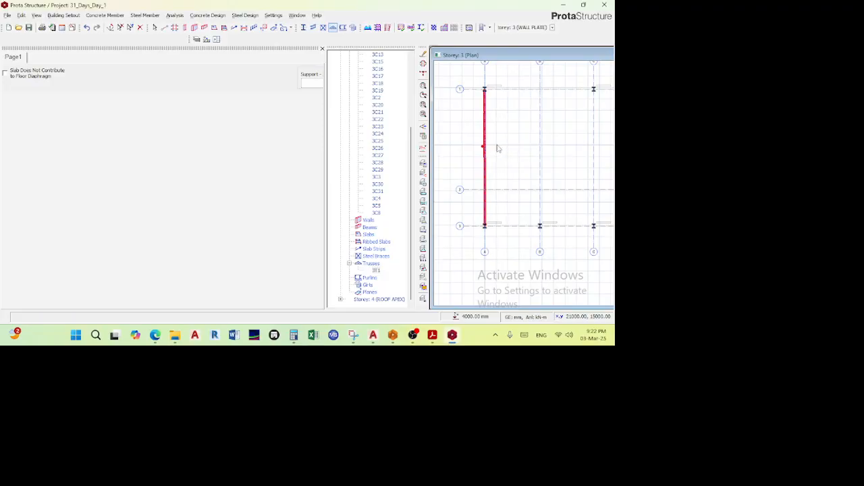
# - Examine in the 3D view how the truss end on axis A sits on top of its steel column
pyautogui.moveTo(476, 182); pyautogui.dragTo(527, 159, button='middle')
pyautogui.scroll(3, 569, 172)
pyautogui.scroll(4, 496, 154)
pyautogui.moveTo(477, 117)
pyautogui.mouseDown(button='middle')
pyautogui.moveTo(474, 126)
pyautogui.moveTo(497, 131)
pyautogui.mouseUp(button='middle')
pyautogui.scroll(-2, 495, 131)
pyautogui.scroll(4, 493, 132)
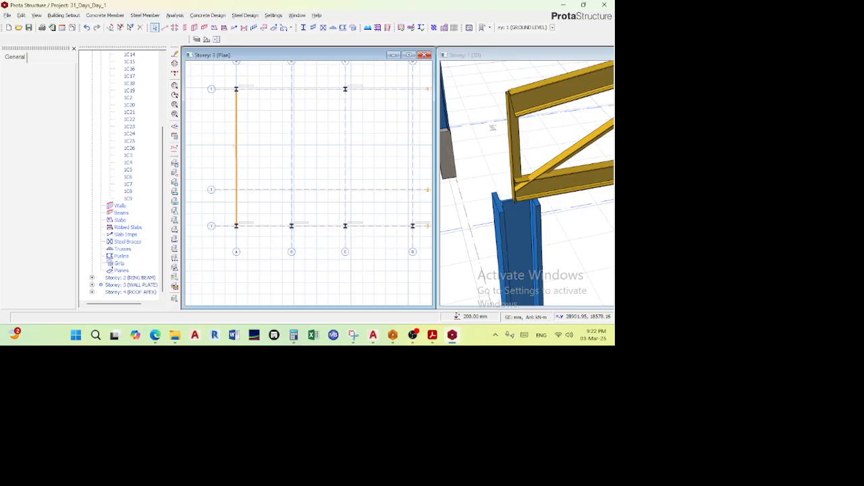
pyautogui.scroll(-1, 493, 130)
pyautogui.moveTo(508, 107)
pyautogui.mouseDown(button='middle')
pyautogui.moveTo(505, 117)
pyautogui.moveTo(486, 114)
pyautogui.moveTo(511, 142)
pyautogui.moveTo(483, 132)
pyautogui.mouseUp(button='middle')
pyautogui.scroll(-1, 511, 143)
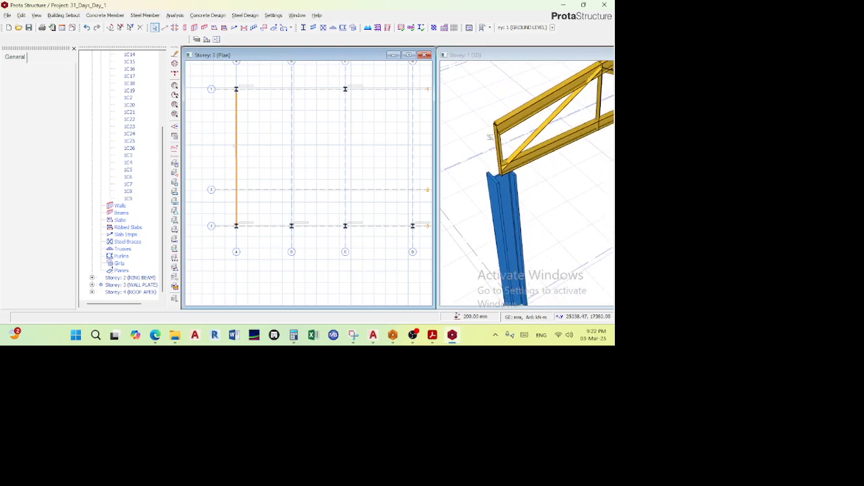
# - Switch to the Edge browser and search Bing for "bull nose roofing" in the column drop panel search page
pyautogui.moveTo(155, 334)
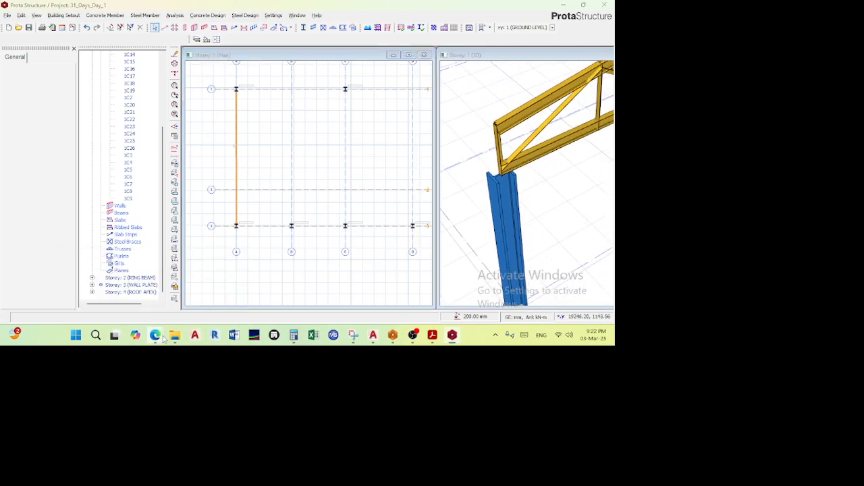
pyautogui.click(140, 301)
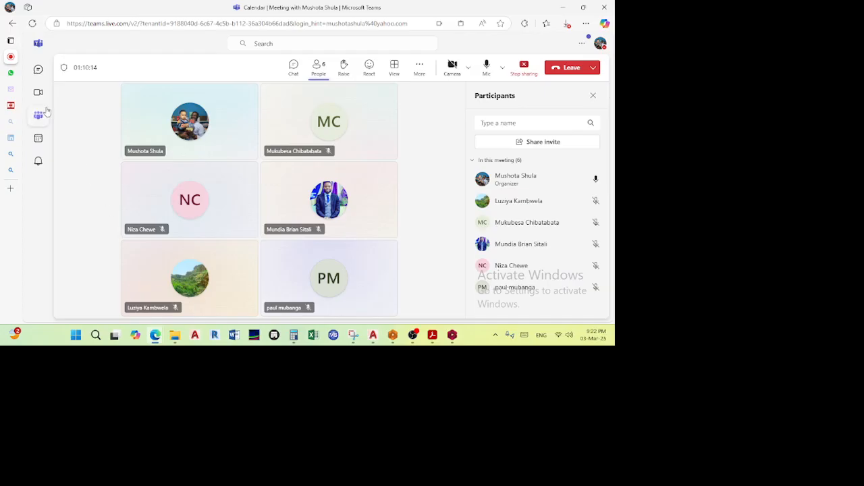
pyautogui.click(20, 157)
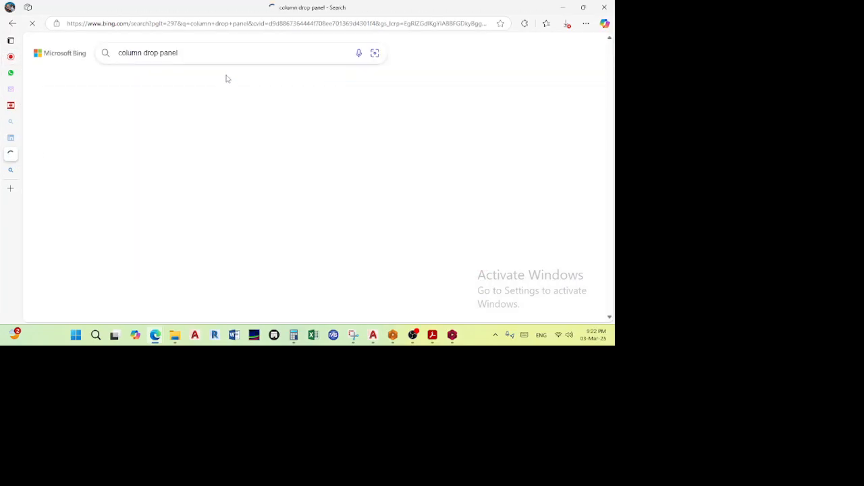
pyautogui.click(341, 53)
pyautogui.scroll(-2, 373, 100)
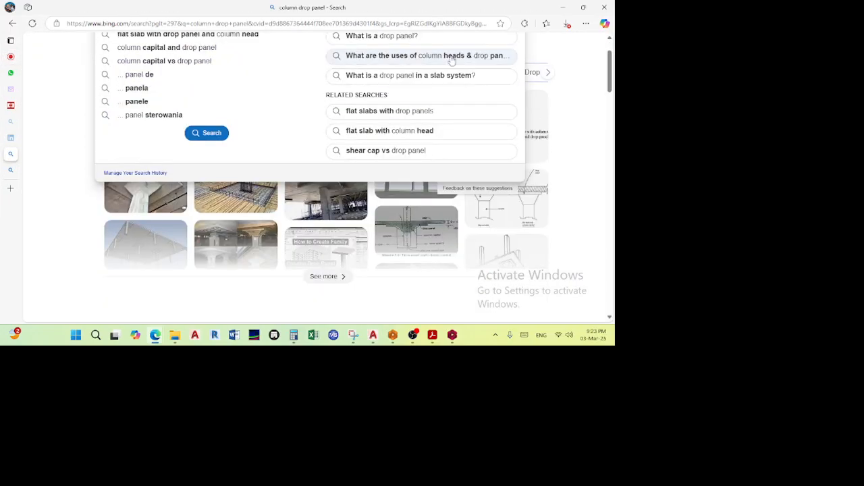
pyautogui.scroll(2, 372, 100)
pyautogui.click(488, 53)
pyautogui.write('ll ')
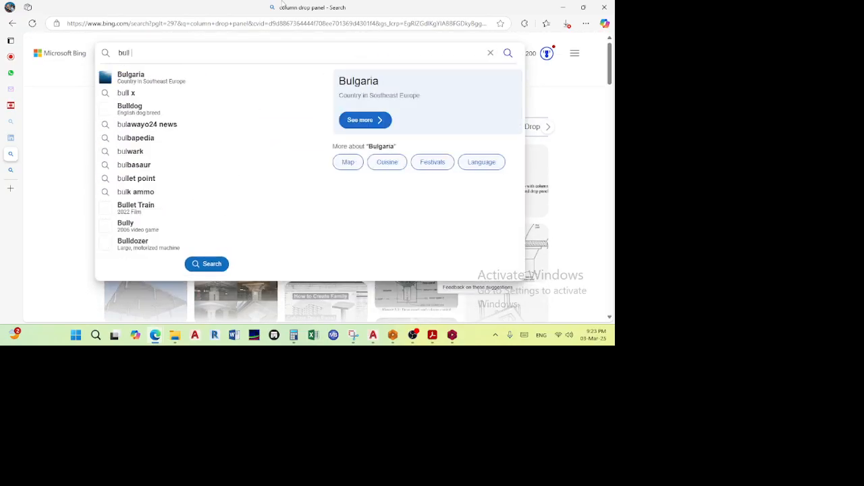
pyautogui.write('nose roofing')
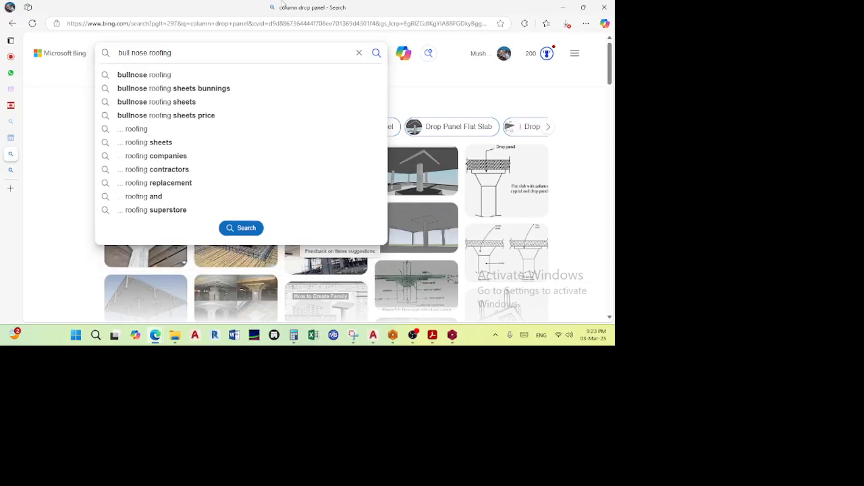
pyautogui.press('Return')
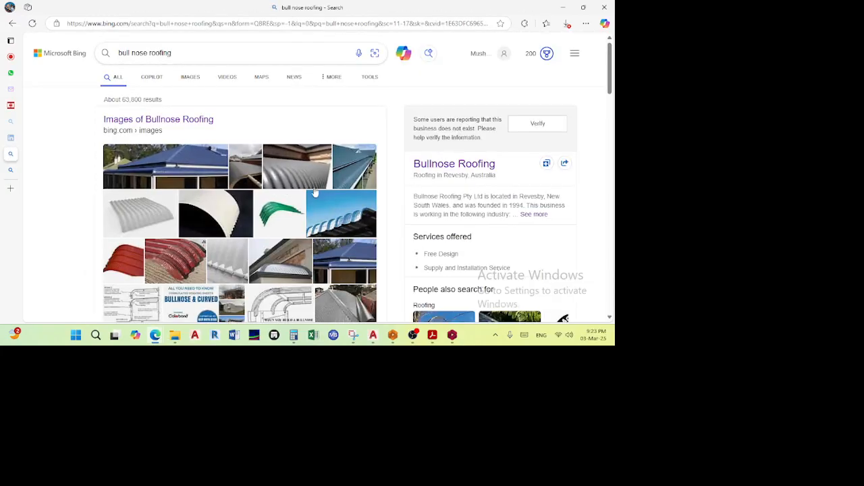
# - Show the image results for bull nose roofing and look through the curved roof sheet examples
pyautogui.scroll(-1, 348, 223)
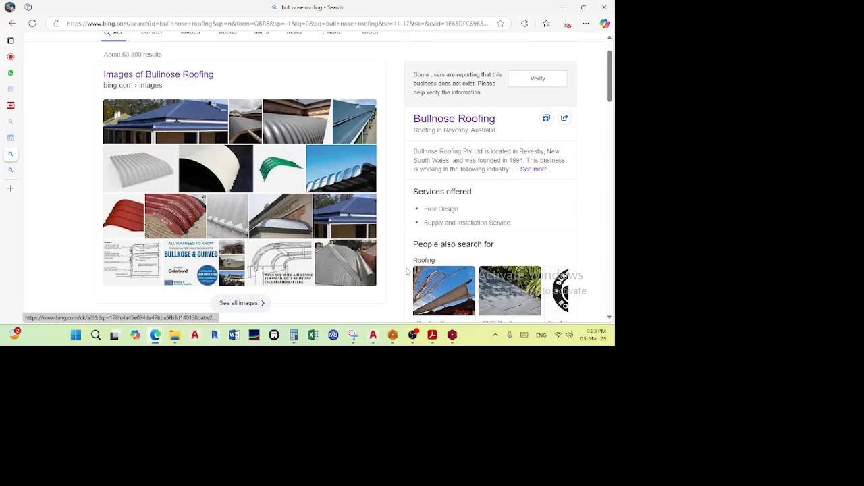
pyautogui.scroll(1, 168, 70)
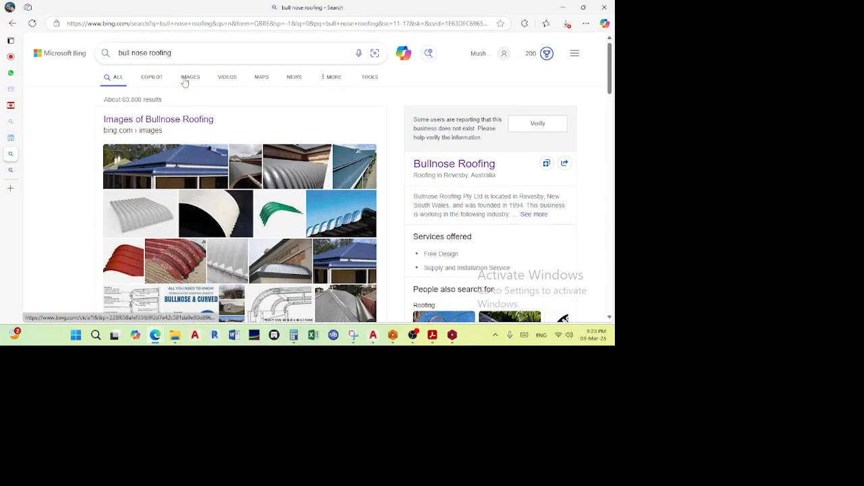
pyautogui.click(187, 79)
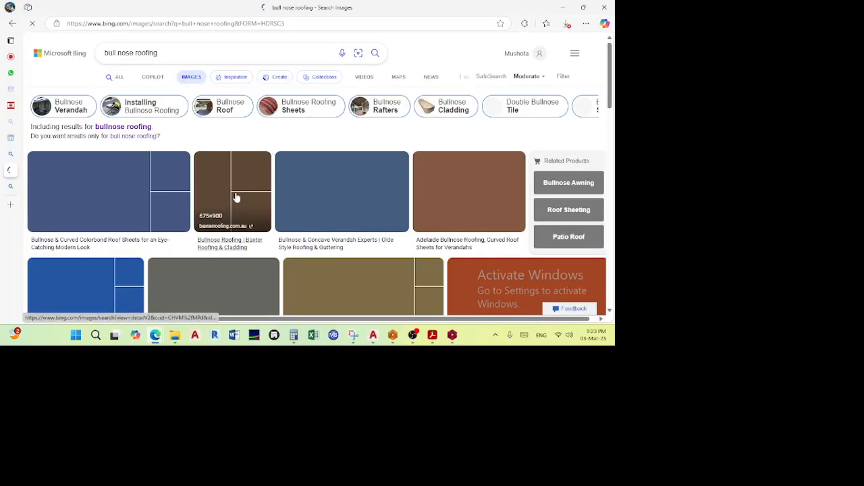
pyautogui.scroll(-1, 246, 176)
pyautogui.scroll(-3, 246, 176)
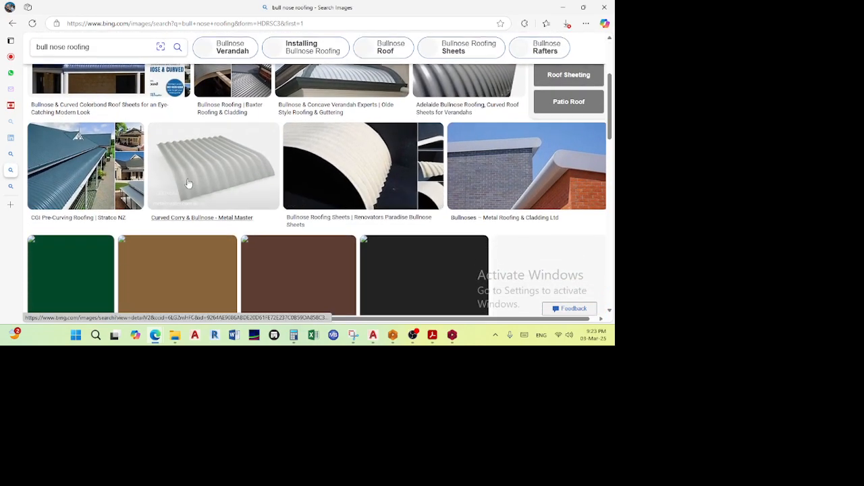
pyautogui.scroll(1, 270, 173)
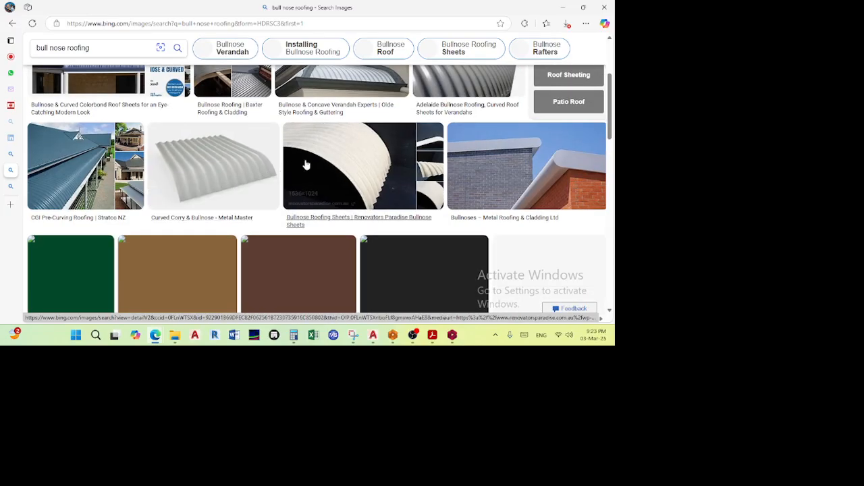
# - Return to ProtaStructure and open the properties of the roof truss on axis A from the 3D view
pyautogui.click(565, 8)
pyautogui.scroll(-3, 333, 155)
pyautogui.scroll(-3, 553, 126)
pyautogui.moveTo(556, 126); pyautogui.dragTo(482, 130, button='middle')
pyautogui.moveTo(538, 123)
pyautogui.mouseDown()
pyautogui.moveTo(494, 142)
pyautogui.moveTo(475, 131)
pyautogui.mouseUp()
pyautogui.scroll(-1, 475, 130)
pyautogui.moveTo(475, 131); pyautogui.dragTo(435, 147, button='middle')
pyautogui.click(488, 137)
pyautogui.rightClick(493, 131)
pyautogui.click(492, 130)
pyautogui.rightClick(492, 127)
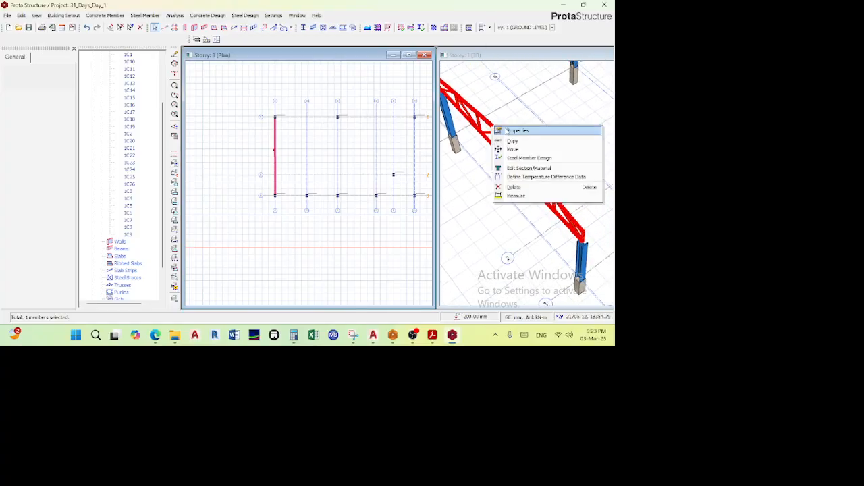
pyautogui.click(517, 131)
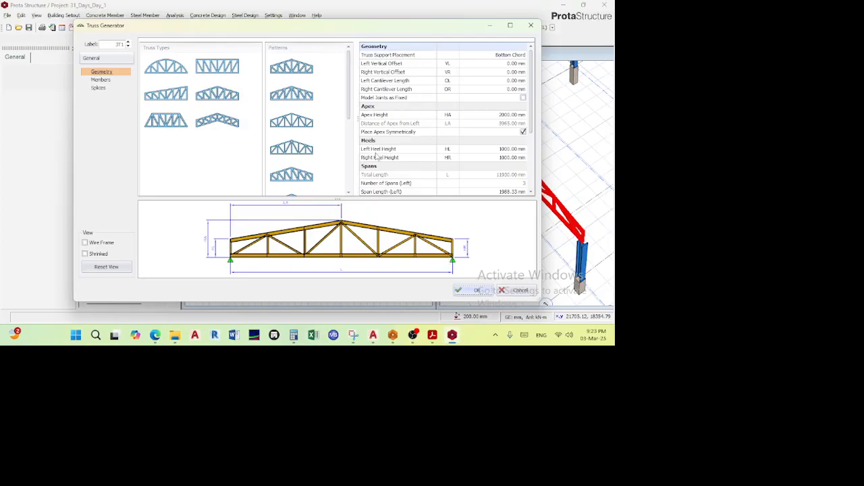
# - Set the truss's left and right heel heights to 0 mm and accept the modified geometry
pyautogui.scroll(2, 473, 250)
pyautogui.scroll(-4, 466, 260)
pyautogui.scroll(6, 323, 232)
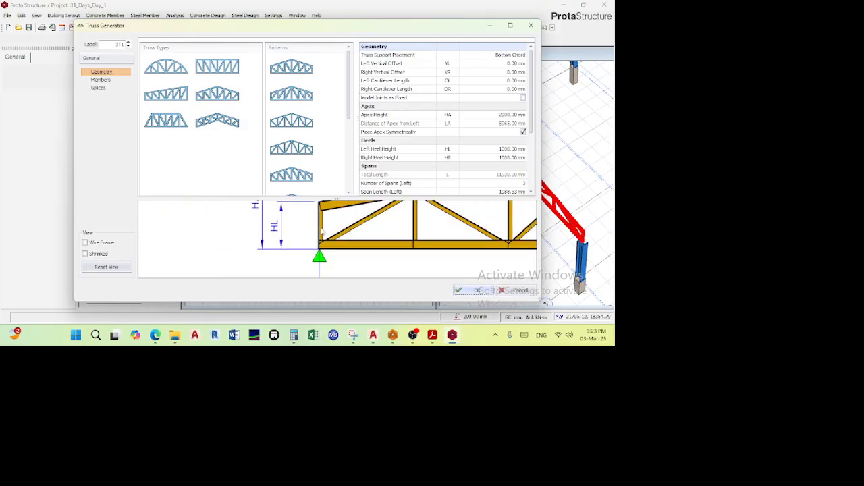
pyautogui.click(503, 149)
pyautogui.click(503, 149)
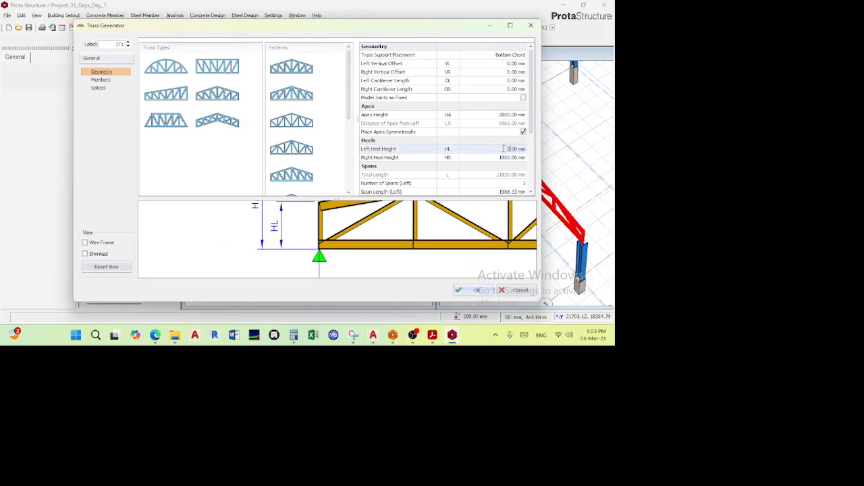
pyautogui.press('Return')
pyautogui.scroll(-5, 270, 236)
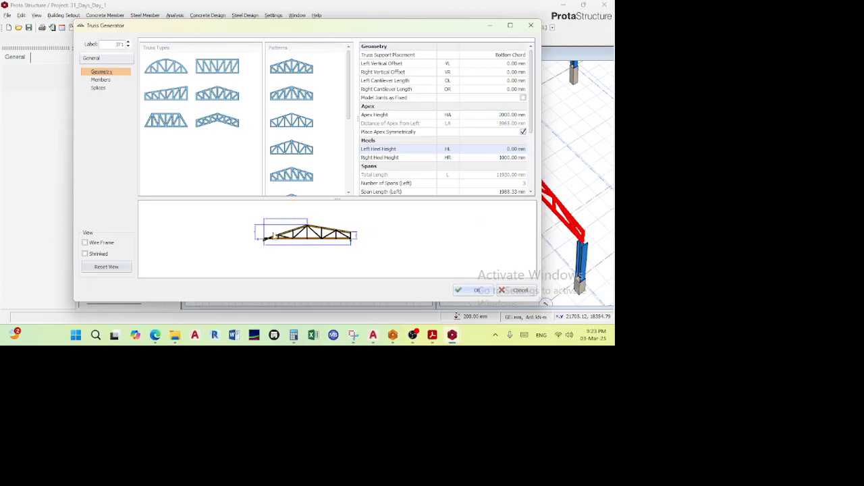
pyautogui.click(516, 157)
pyautogui.write('0')
pyautogui.press('Return')
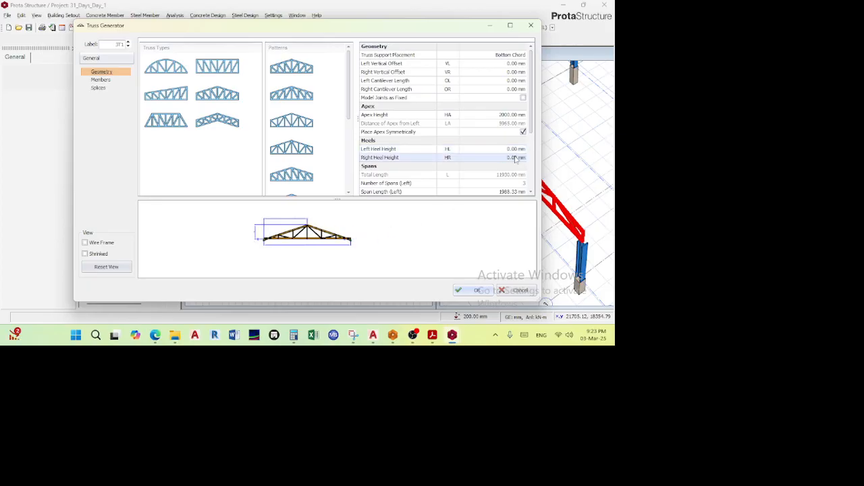
pyautogui.click(470, 293)
pyautogui.moveTo(521, 250); pyautogui.dragTo(479, 142, button='middle')
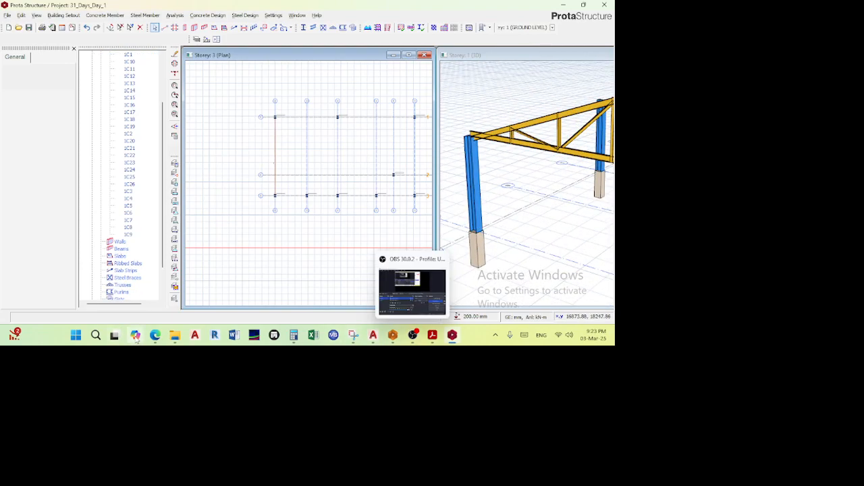
# - Check the Teams meeting in the Edge browser and return to ProtaStructure
pyautogui.moveTo(154, 335)
pyautogui.click(130, 308)
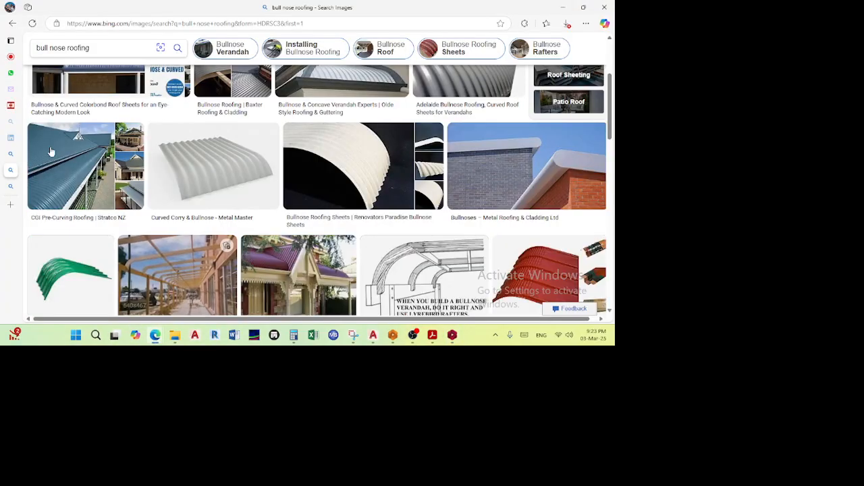
pyautogui.moveTo(10, 67)
pyautogui.click(41, 58)
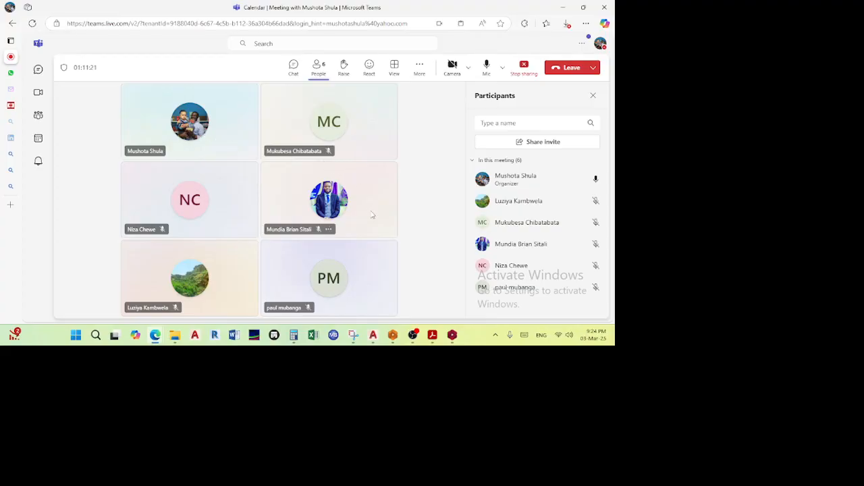
pyautogui.click(562, 8)
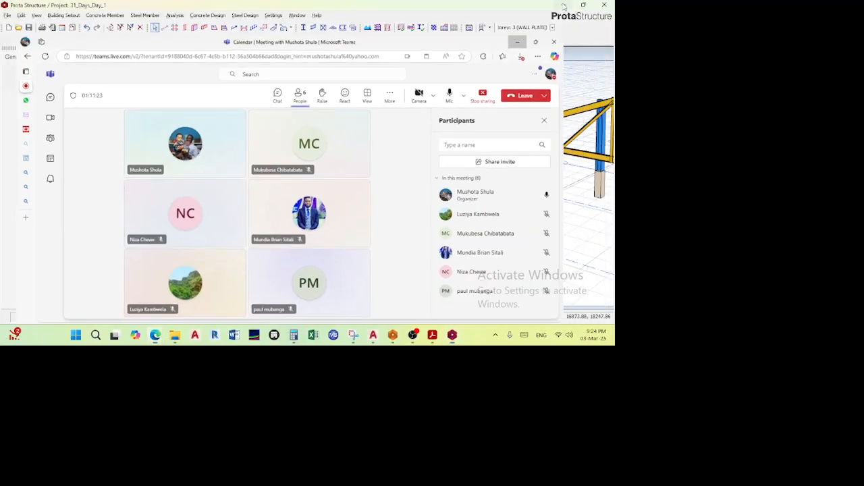
# - Examine the modified truss on axis A and the remaining steel columns in the 3D view
pyautogui.moveTo(495, 123); pyautogui.dragTo(563, 182, button='middle')
pyautogui.scroll(3, 502, 130)
pyautogui.scroll(-3, 503, 131)
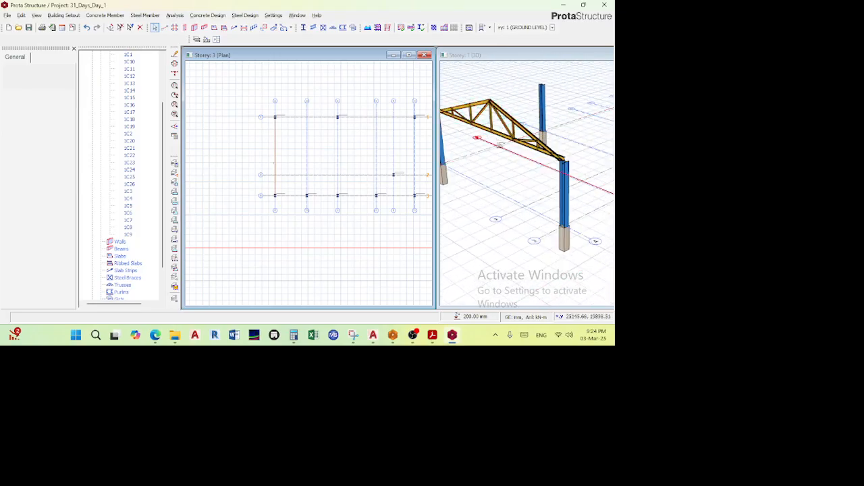
pyautogui.scroll(1, 503, 135)
pyautogui.moveTo(505, 128); pyautogui.dragTo(522, 145, button='middle')
pyautogui.scroll(-3, 533, 131)
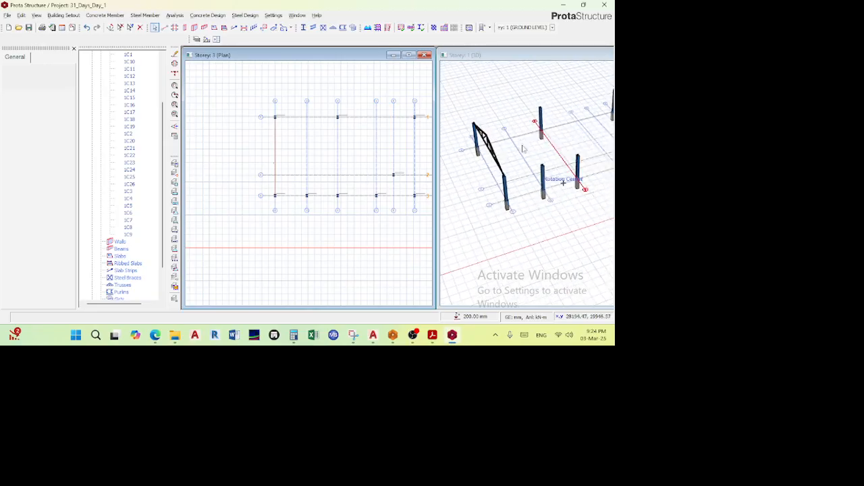
pyautogui.moveTo(528, 115); pyautogui.dragTo(500, 122, button='middle')
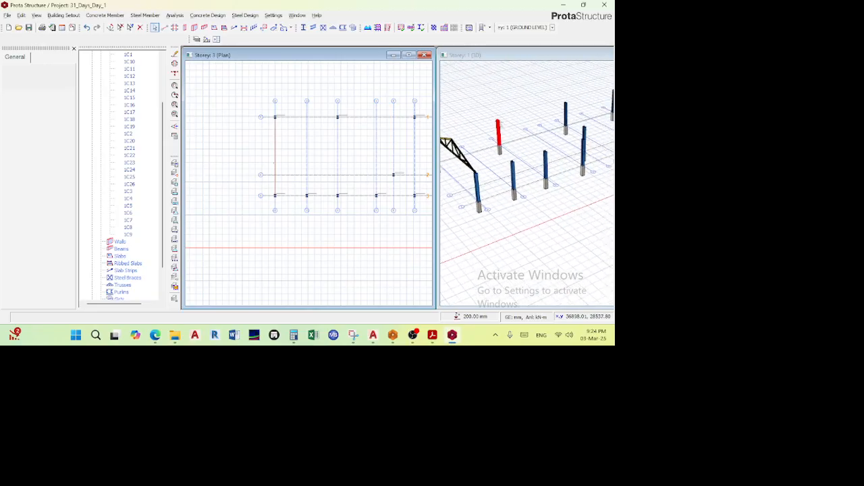
pyautogui.scroll(2, 500, 127)
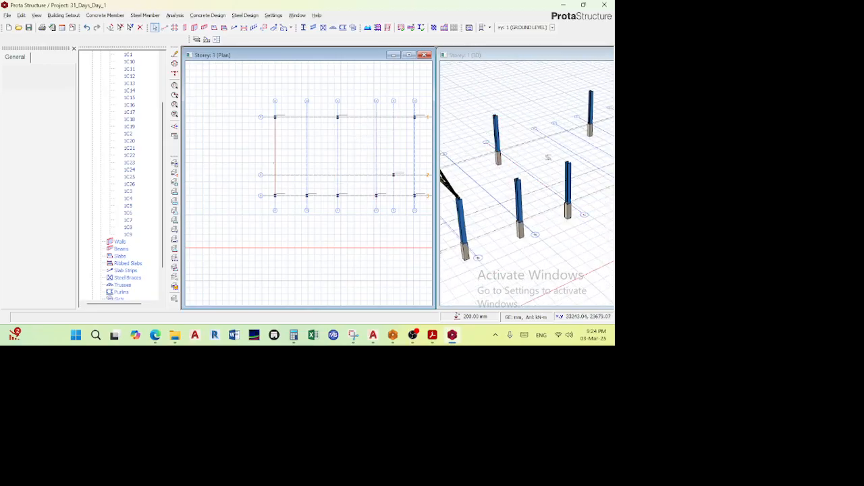
pyautogui.scroll(3, 582, 202)
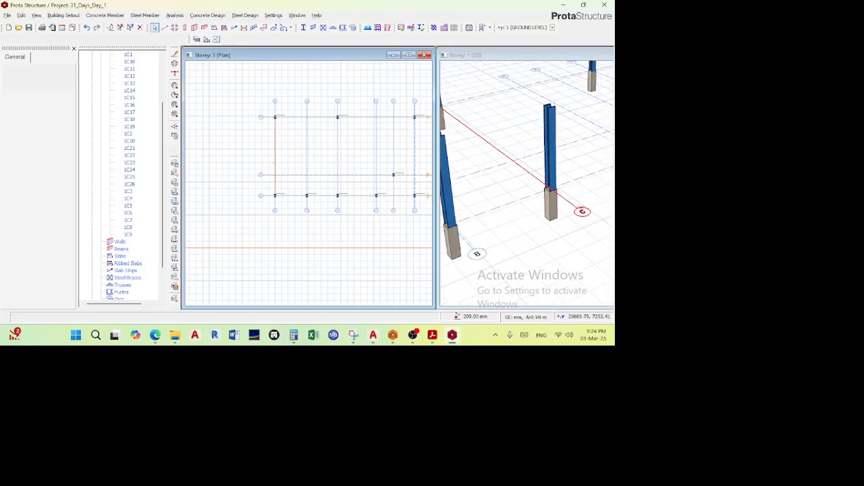
# - Start a new beam on the WALL PLATE storey and switch its section from concrete to steel
pyautogui.scroll(3, 344, 108)
pyautogui.scroll(-4, 341, 94)
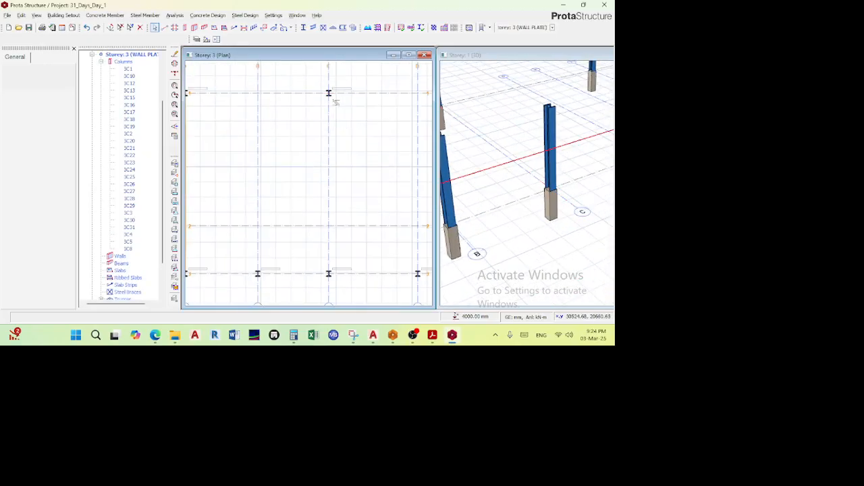
pyautogui.scroll(2, 323, 114)
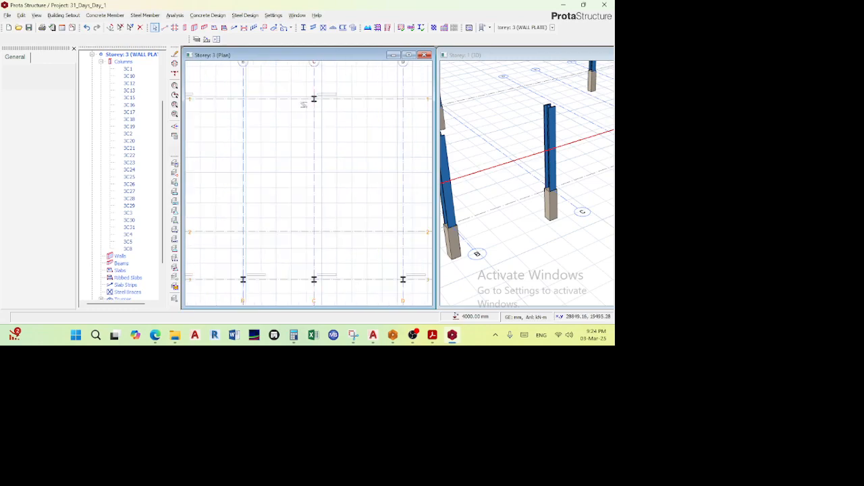
pyautogui.click(204, 28)
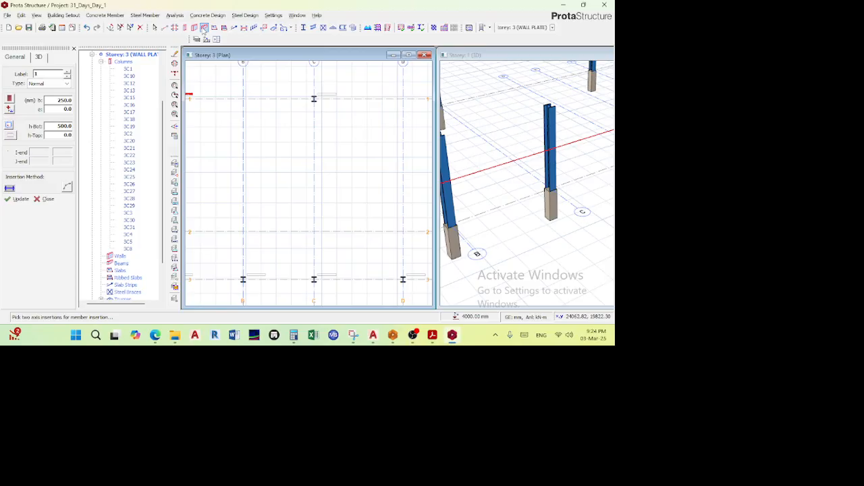
pyautogui.click(9, 99)
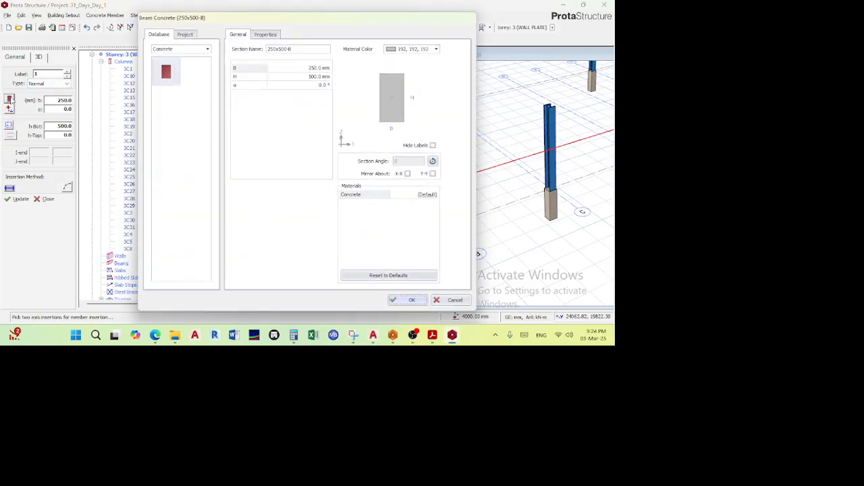
pyautogui.click(194, 51)
pyautogui.click(176, 62)
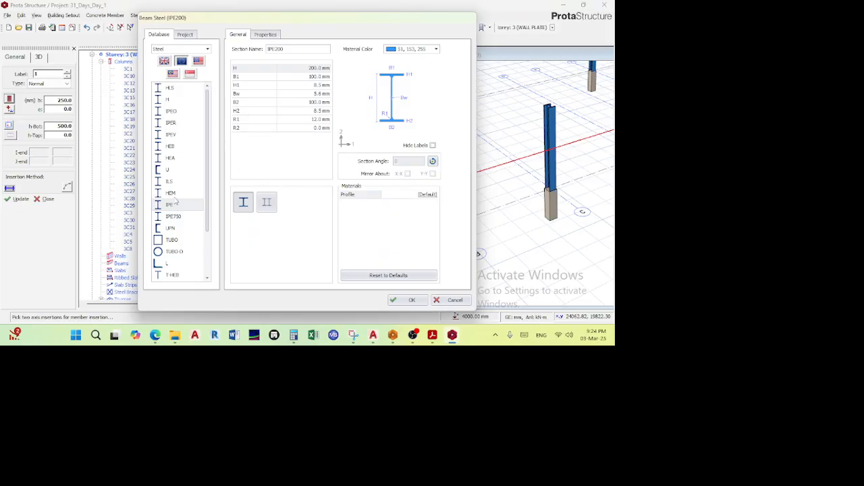
# - Assign the UK universal beam section UKB203X133X30 to the new beam
pyautogui.click(164, 62)
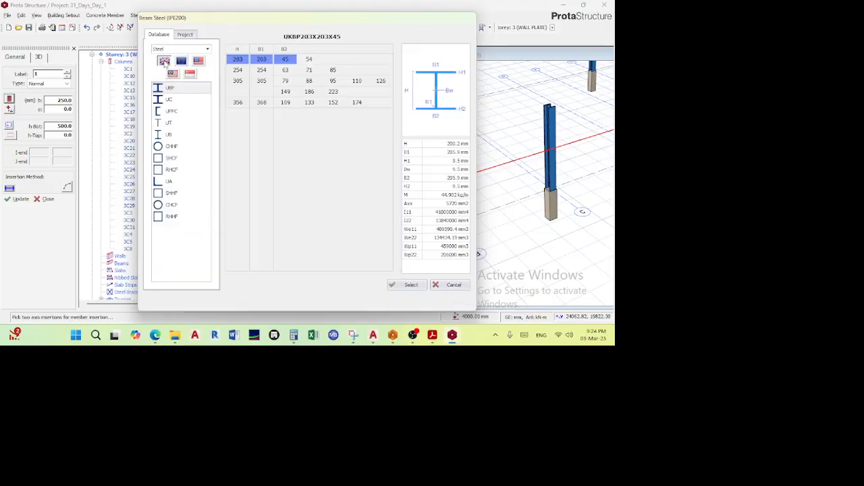
pyautogui.click(169, 134)
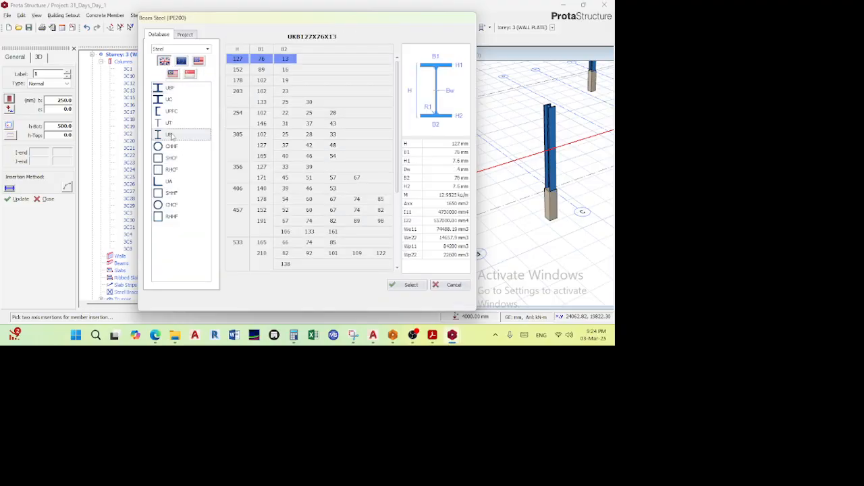
pyautogui.click(237, 94)
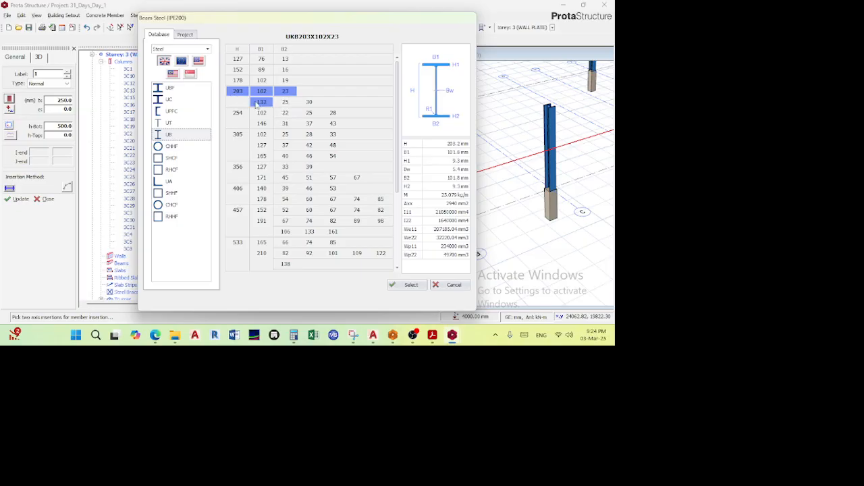
pyautogui.click(261, 102)
pyautogui.click(309, 102)
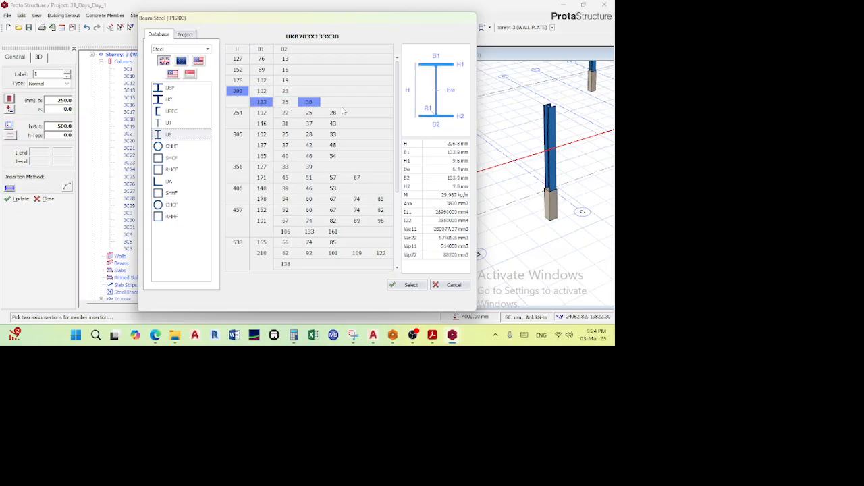
pyautogui.click(411, 285)
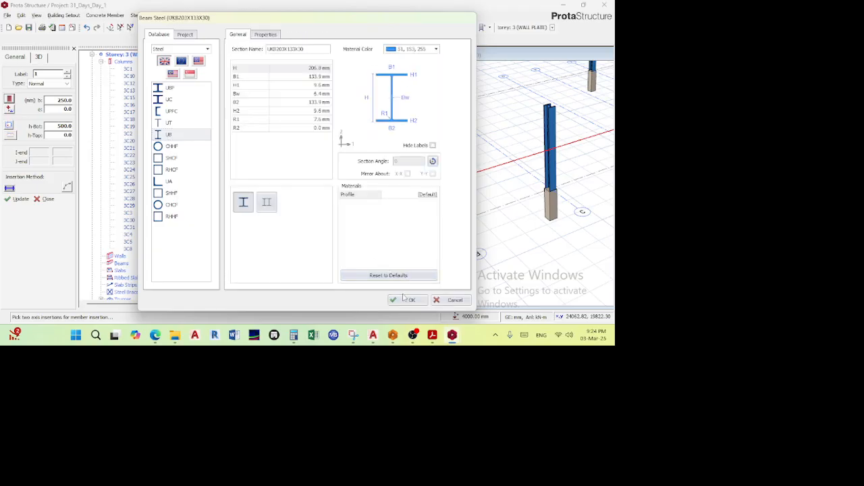
pyautogui.click(410, 299)
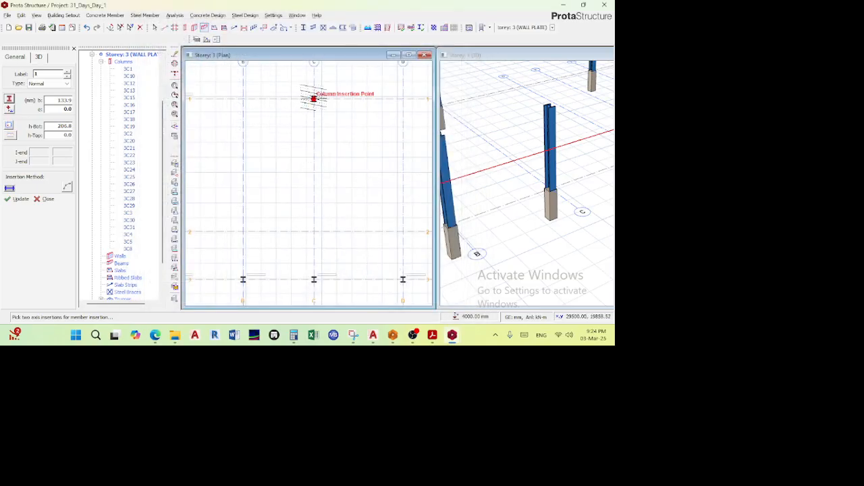
# - Place steel beams along axis C, one from axis 1 to axis 2 and one from axis 3 to axis 2
pyautogui.click(313, 98)
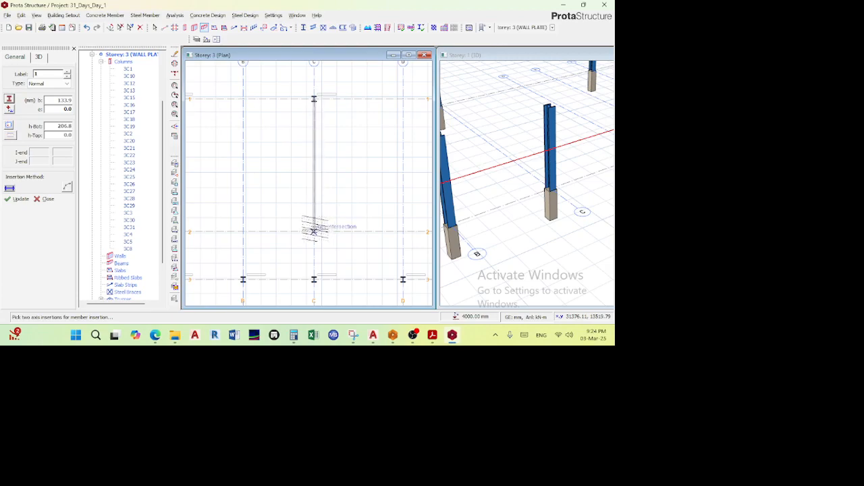
pyautogui.click(313, 230)
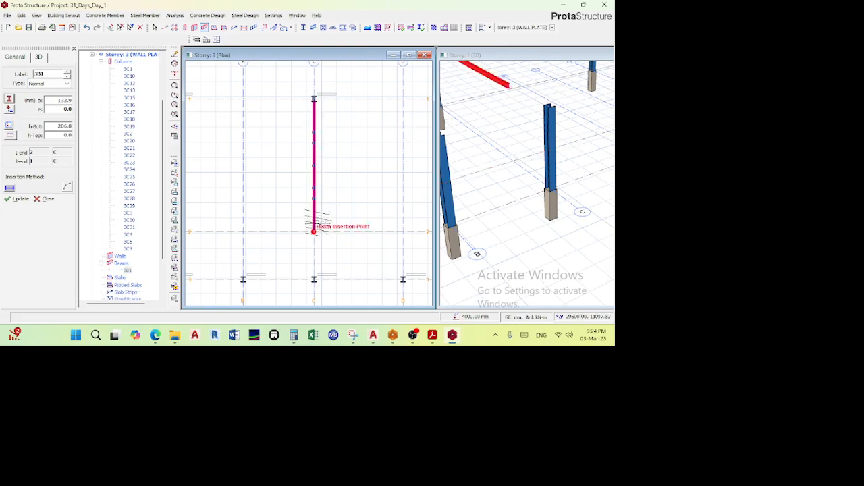
pyautogui.scroll(-3, 327, 216)
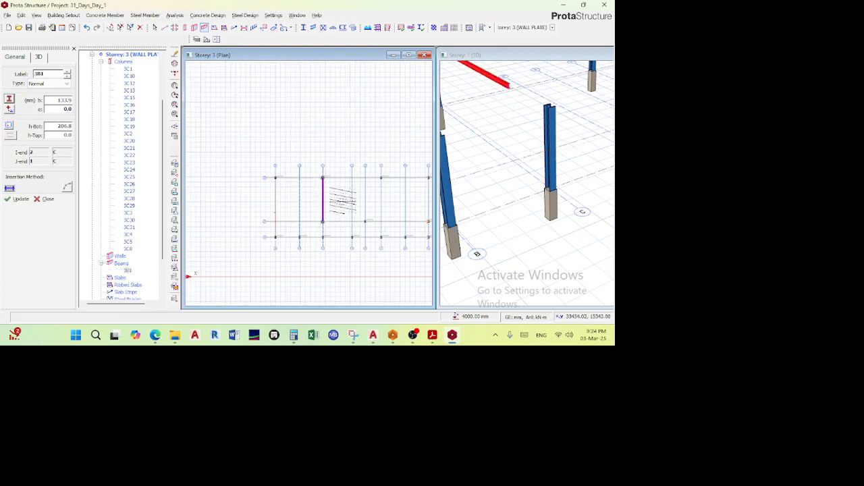
pyautogui.scroll(-2, 494, 115)
pyautogui.scroll(2, 493, 108)
pyautogui.scroll(4, 326, 236)
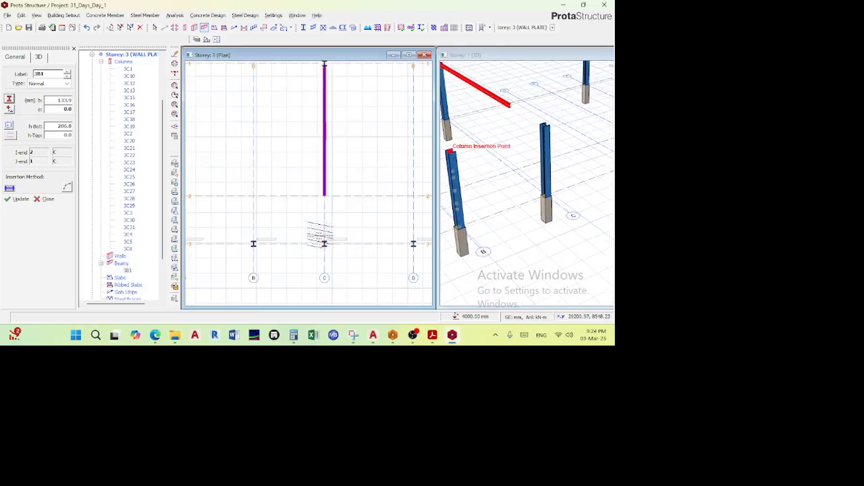
pyautogui.click(326, 243)
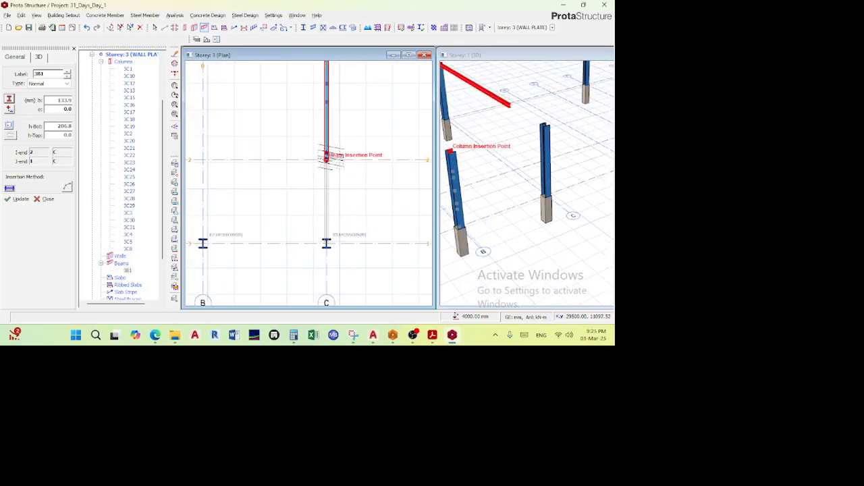
pyautogui.click(326, 157)
pyautogui.press('Escape')
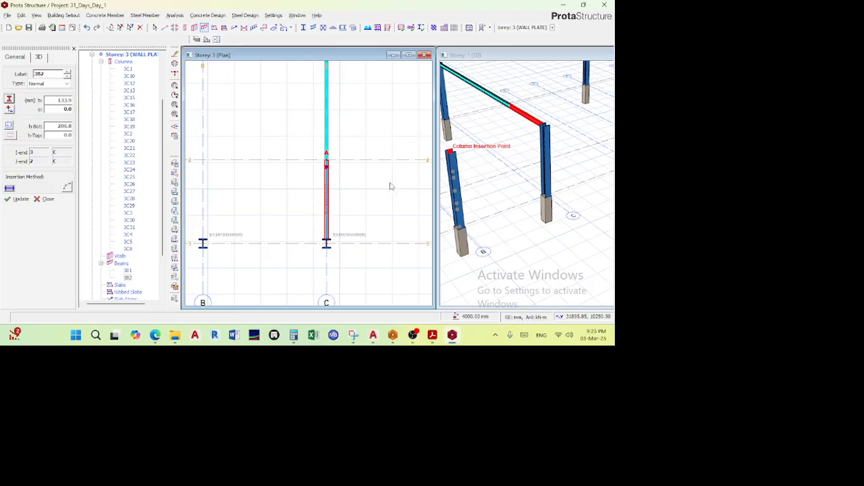
pyautogui.press('Escape')
# - Examine the two axis C beams and their meeting point at axis 2 in the 3D view
pyautogui.scroll(-3, 500, 150)
pyautogui.moveTo(503, 146); pyautogui.dragTo(521, 122)
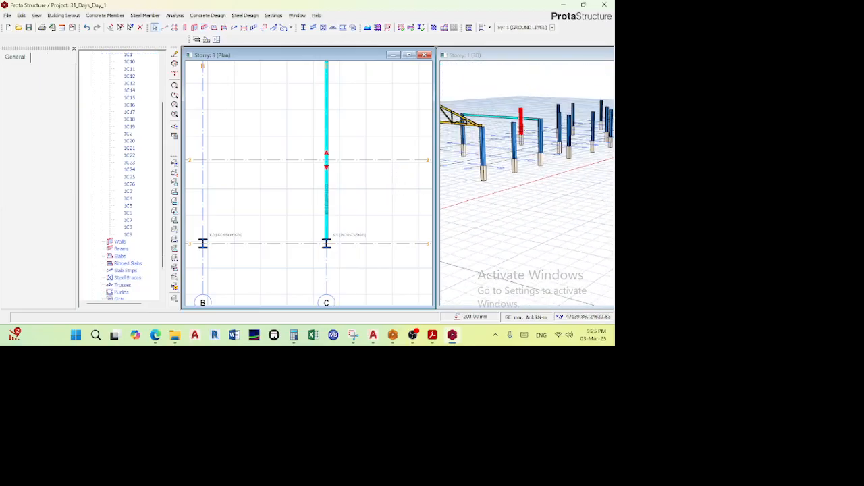
pyautogui.scroll(5, 582, 254)
pyautogui.scroll(4, 526, 182)
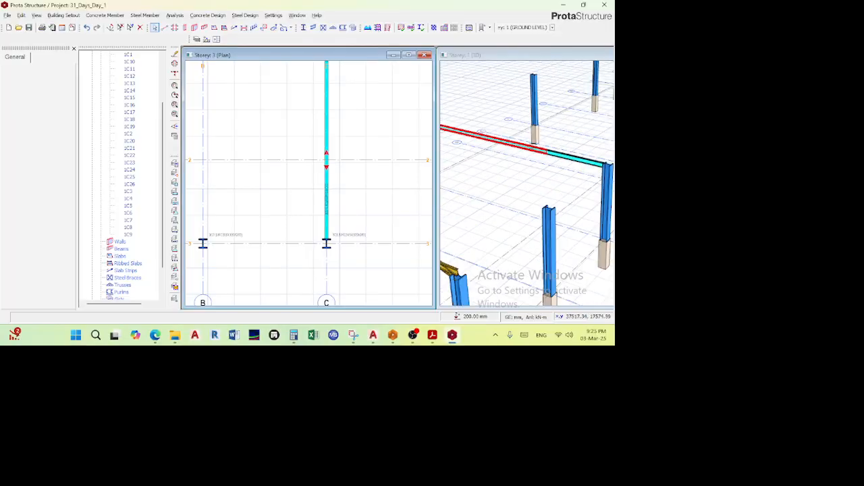
pyautogui.rightClick(512, 150)
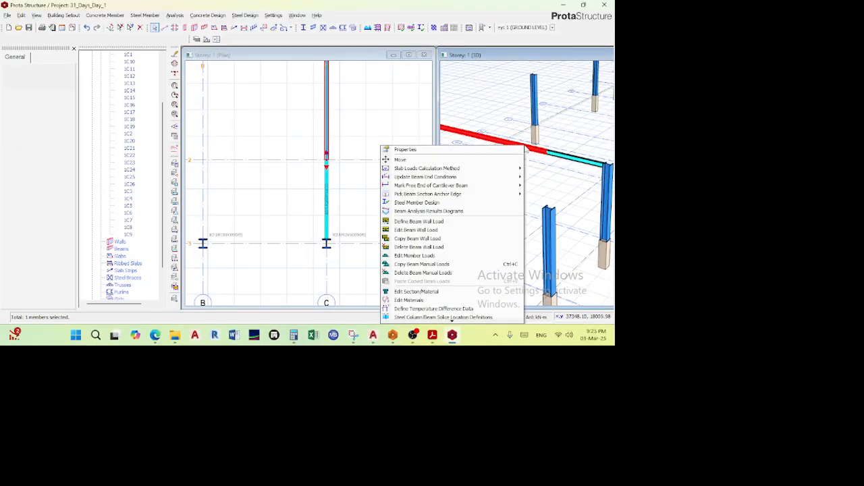
pyautogui.press('Escape')
pyautogui.press('Escape')
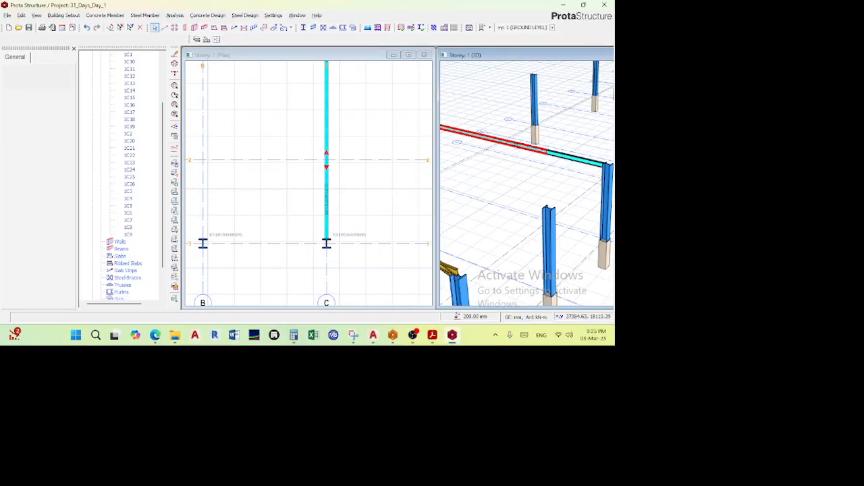
# - Check the vertical offset settings of the axis C beam between axes 1 and 2, and inspect its ends in plan
pyautogui.click(519, 144)
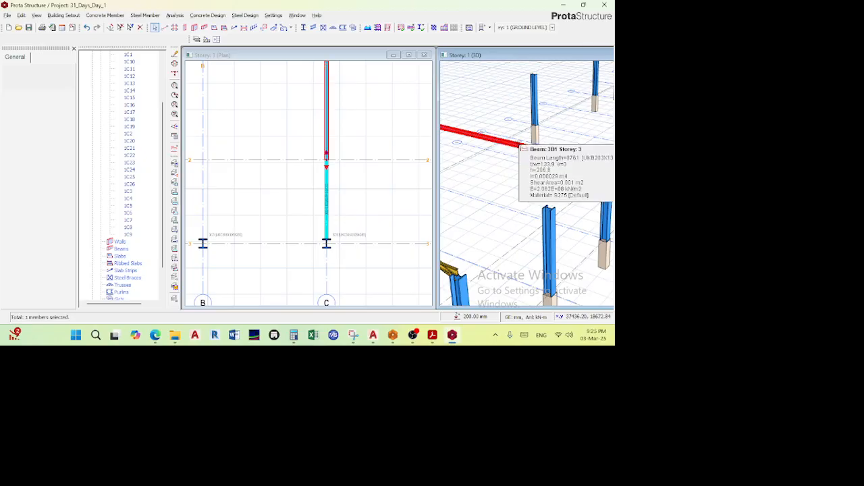
pyautogui.rightClick(520, 145)
pyautogui.click(398, 146)
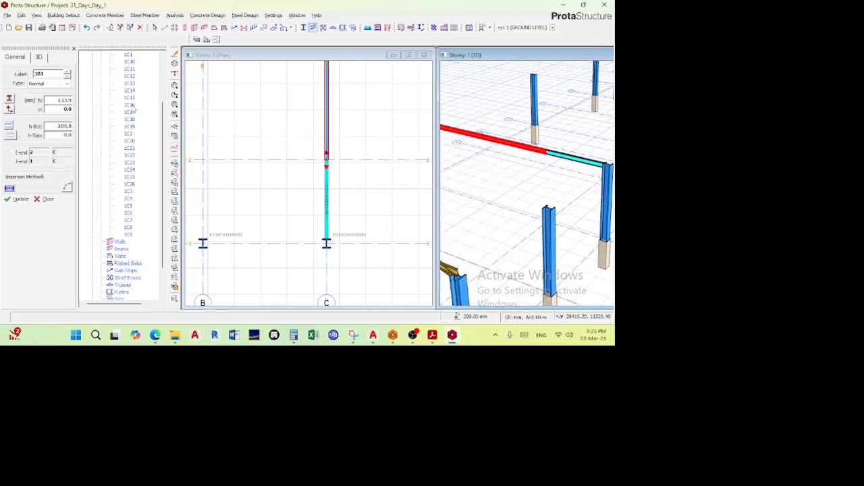
pyautogui.click(40, 58)
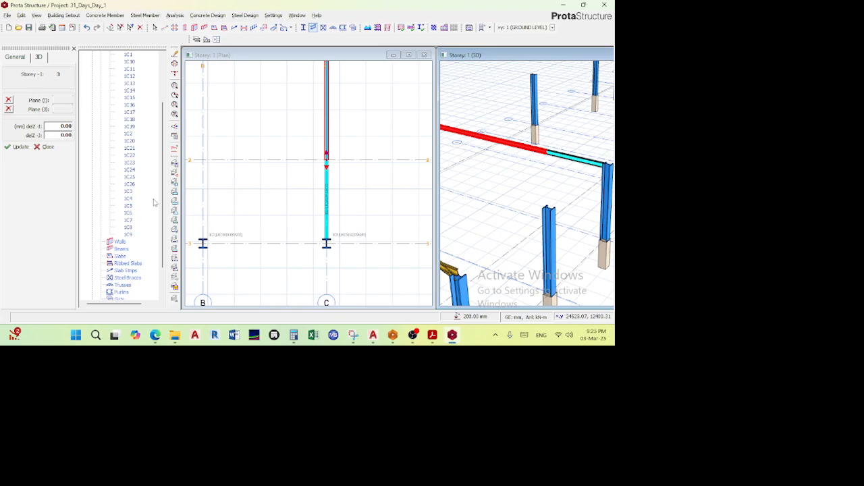
pyautogui.scroll(-2, 328, 162)
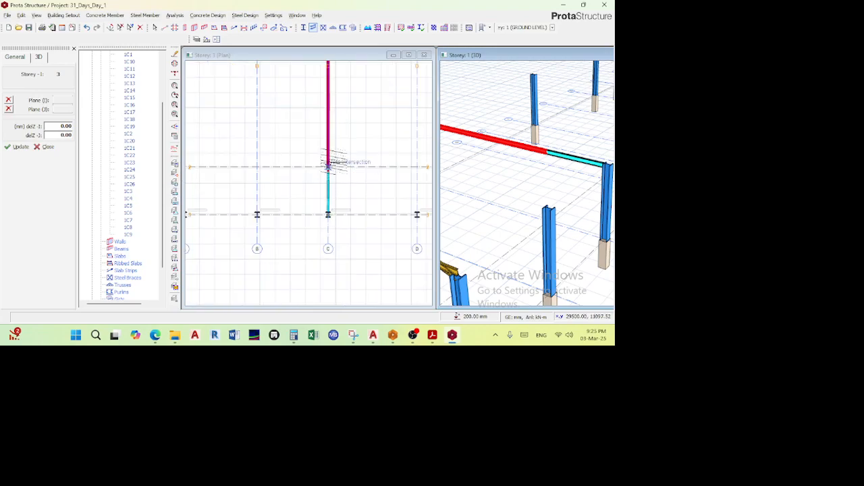
pyautogui.scroll(3, 331, 71)
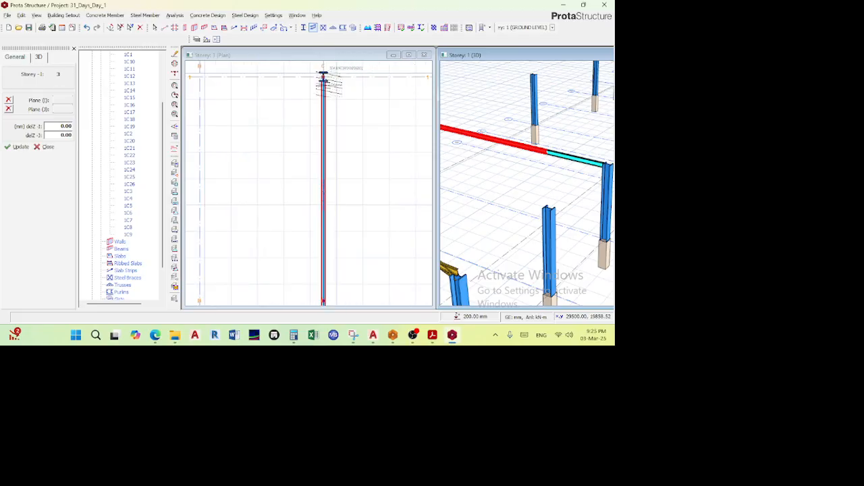
pyautogui.scroll(-2, 328, 63)
pyautogui.scroll(2, 328, 179)
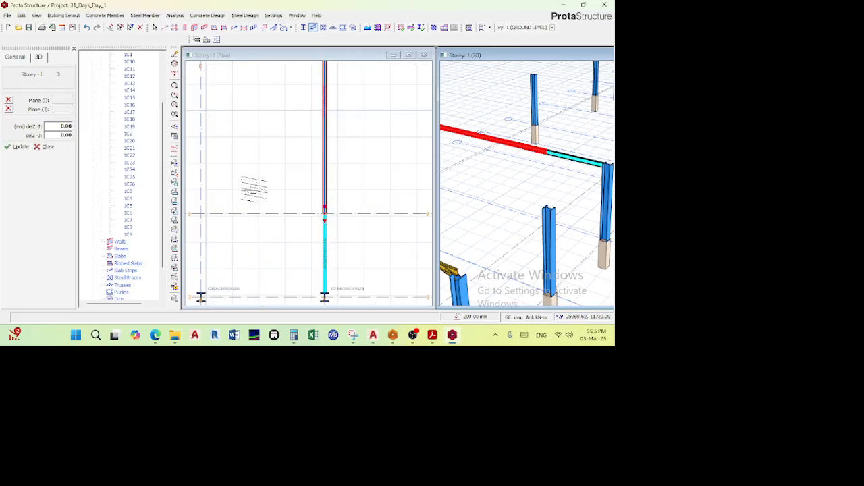
pyautogui.scroll(-3, 263, 169)
pyautogui.press('Escape')
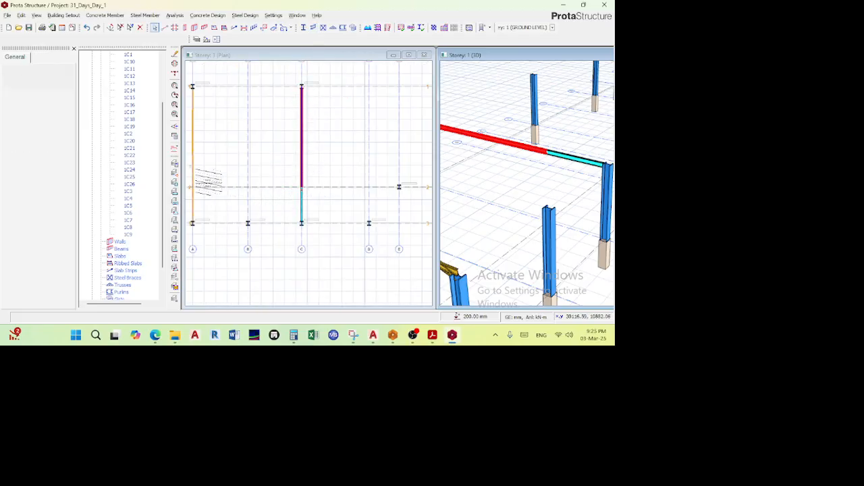
# - Open the properties of the axis C beam between axes 1 and 2 from the 3D view
pyautogui.rightClick(507, 143)
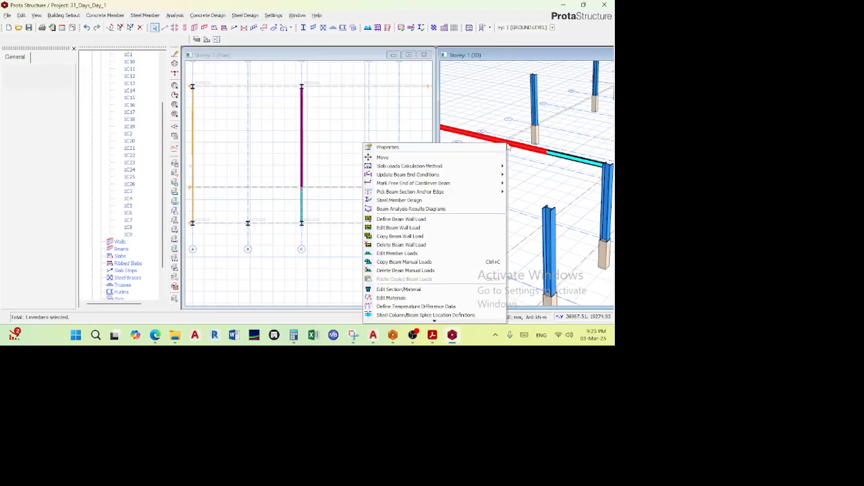
pyautogui.click(445, 148)
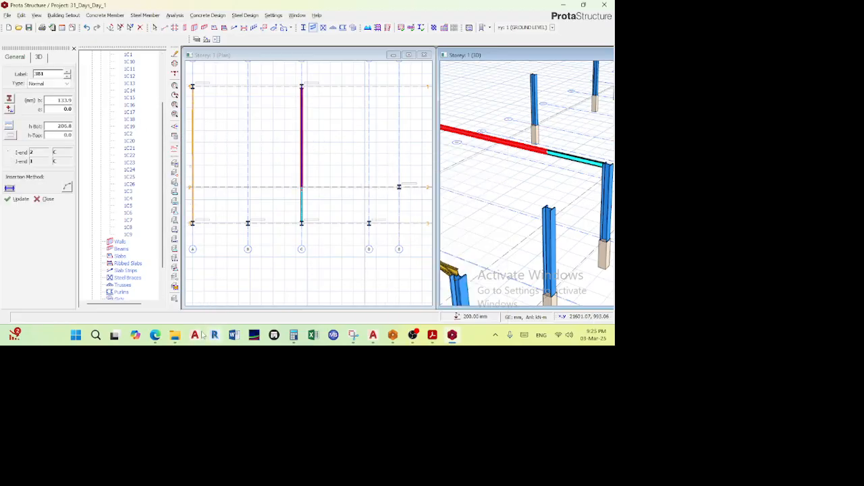
# - Check the Teams meeting in the Edge browser and return to ProtaStructure
pyautogui.moveTo(155, 335)
pyautogui.click(118, 307)
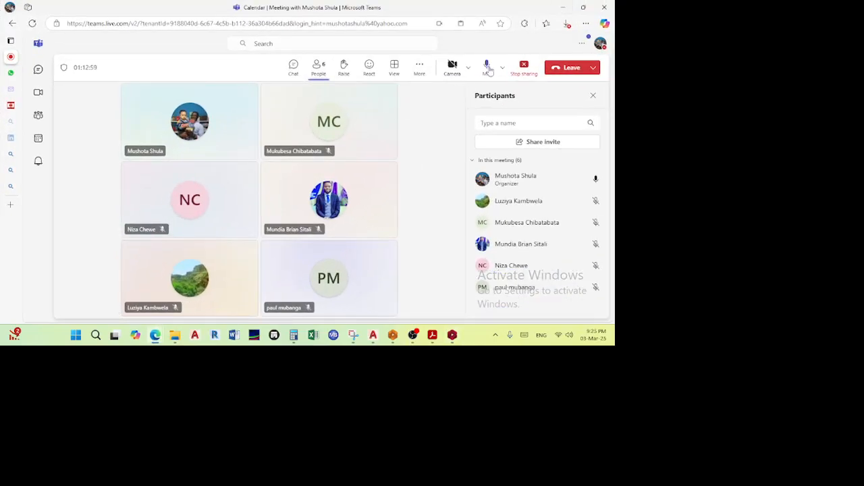
pyautogui.click(564, 7)
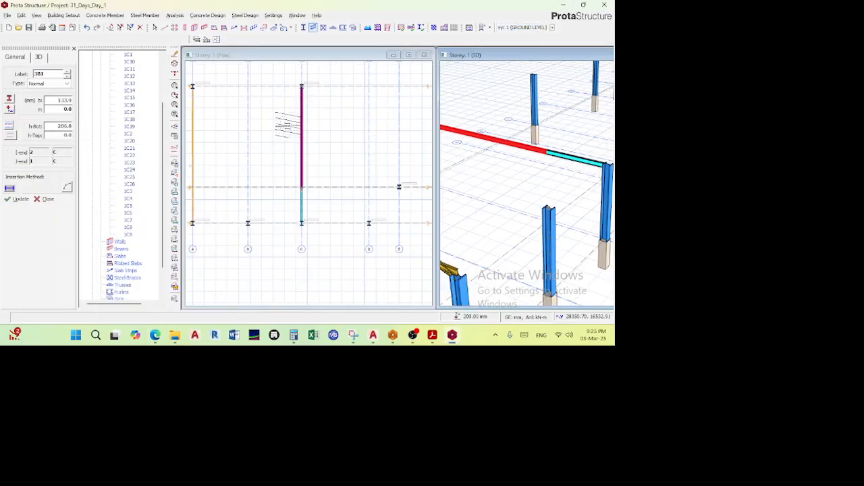
# - Set the J-end vertical offset (delZ-J) of the axis C beam between axes 1 and 2 to 2000 mm
pyautogui.scroll(1, 297, 95)
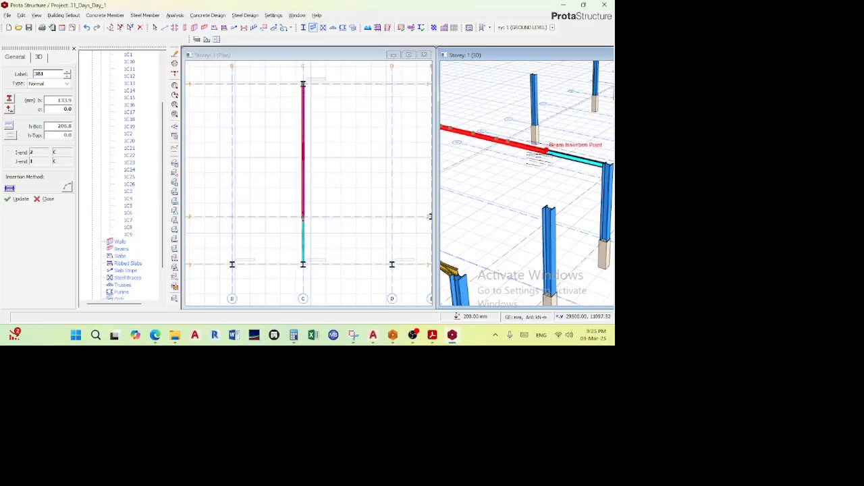
pyautogui.scroll(-1, 538, 152)
pyautogui.scroll(2, 501, 146)
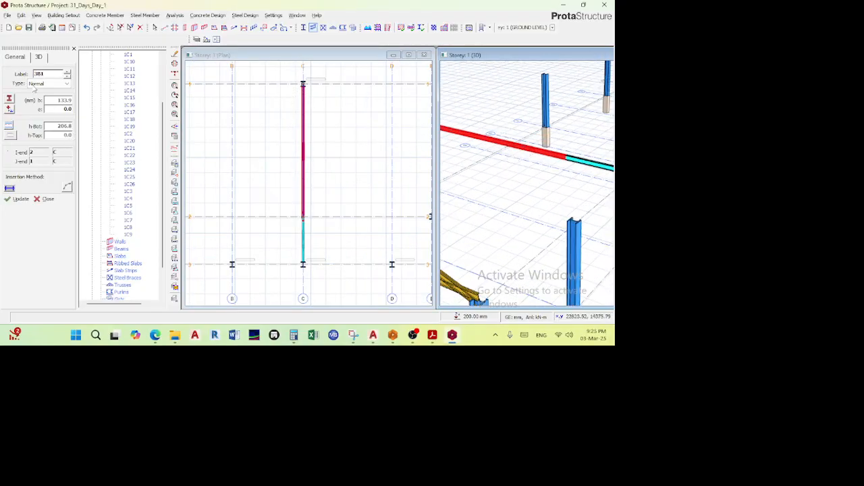
pyautogui.click(39, 57)
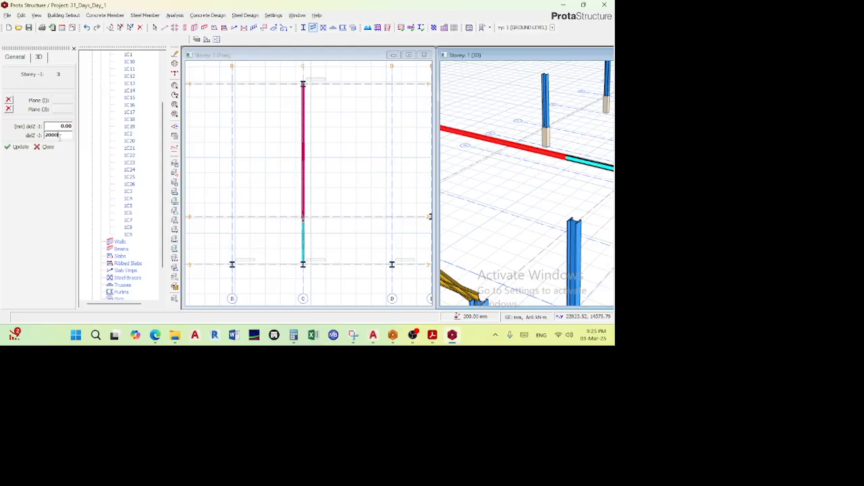
pyautogui.click(19, 147)
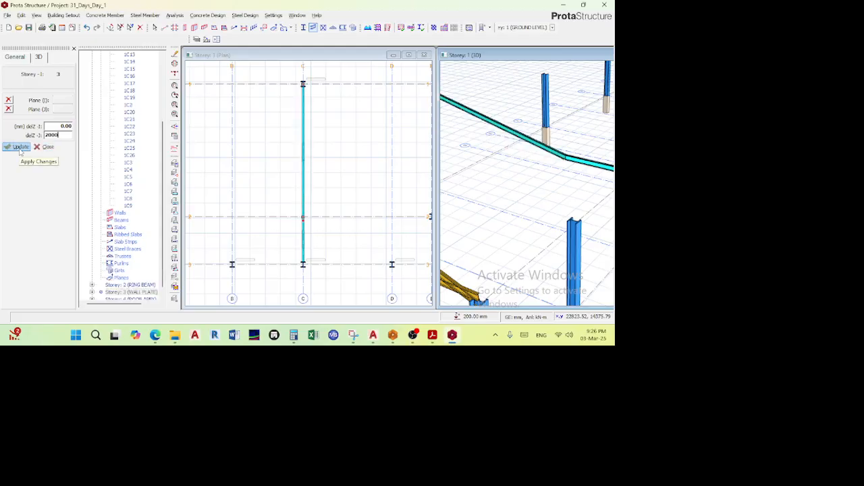
pyautogui.scroll(-5, 479, 180)
pyautogui.moveTo(479, 179); pyautogui.dragTo(547, 184, button='middle')
pyautogui.scroll(3, 507, 152)
pyautogui.scroll(-2, 507, 152)
pyautogui.moveTo(506, 152); pyautogui.dragTo(467, 127, button='middle')
# - Set the vertical offsets of the axis C beam between axes 1 and 2 to 2000 mm at end I and 0 at end J
pyautogui.doubleClick(68, 136)
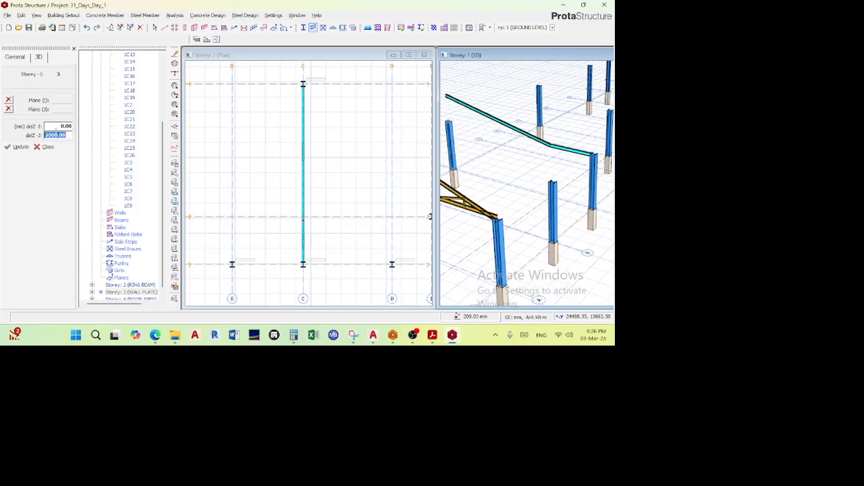
pyautogui.doubleClick(66, 127)
pyautogui.doubleClick(62, 135)
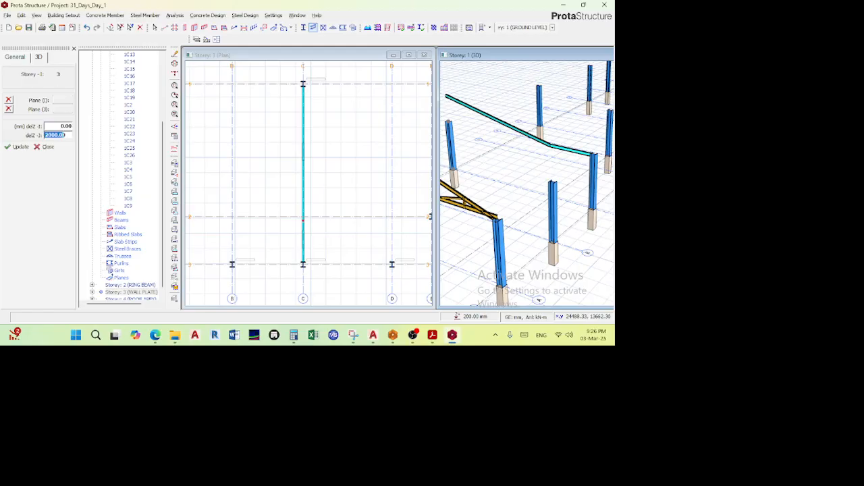
pyautogui.doubleClick(61, 126)
pyautogui.click(18, 147)
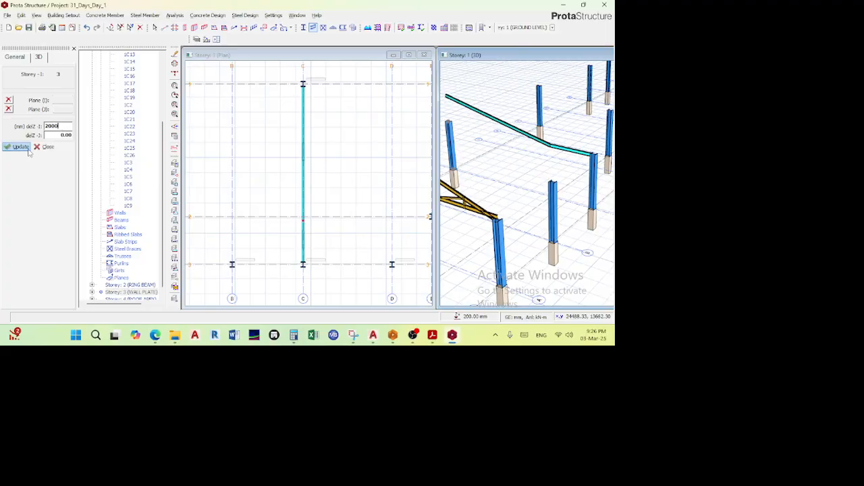
pyautogui.scroll(-3, 539, 118)
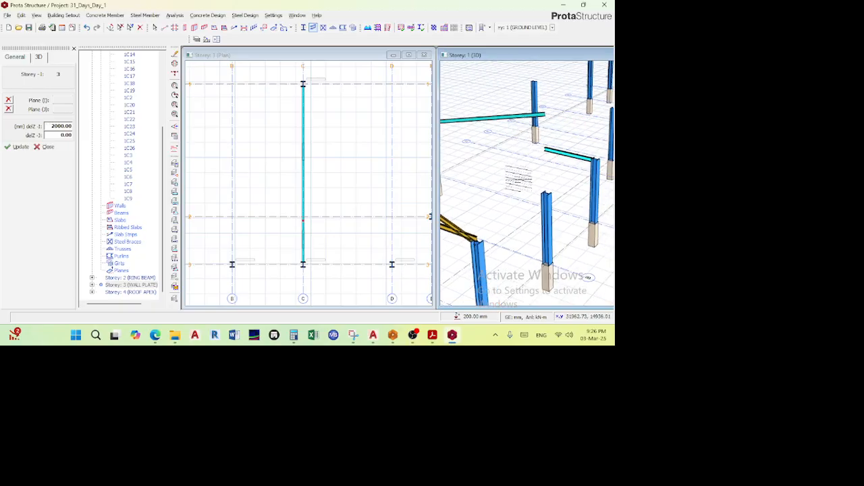
# - Set the J-end vertical offset (delZ-J) of the axis C beam between axes 2 and 3 to 2000 mm
pyautogui.click(567, 154)
pyautogui.rightClick(551, 150)
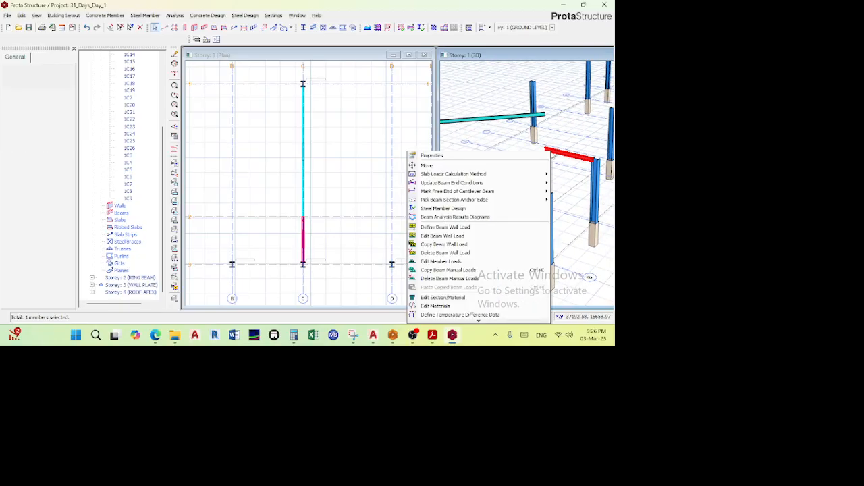
pyautogui.click(500, 166)
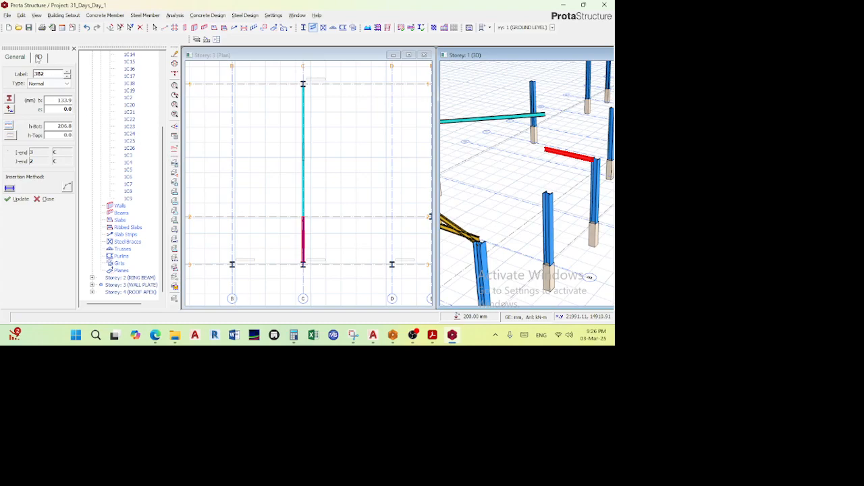
pyautogui.click(39, 58)
pyautogui.press('Tab')
pyautogui.write('20')
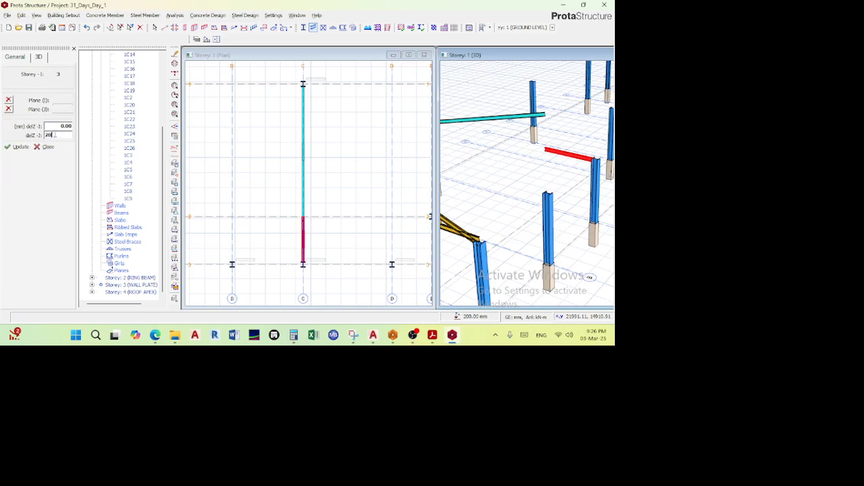
pyautogui.write('00')
pyautogui.click(19, 146)
pyautogui.scroll(3, 557, 129)
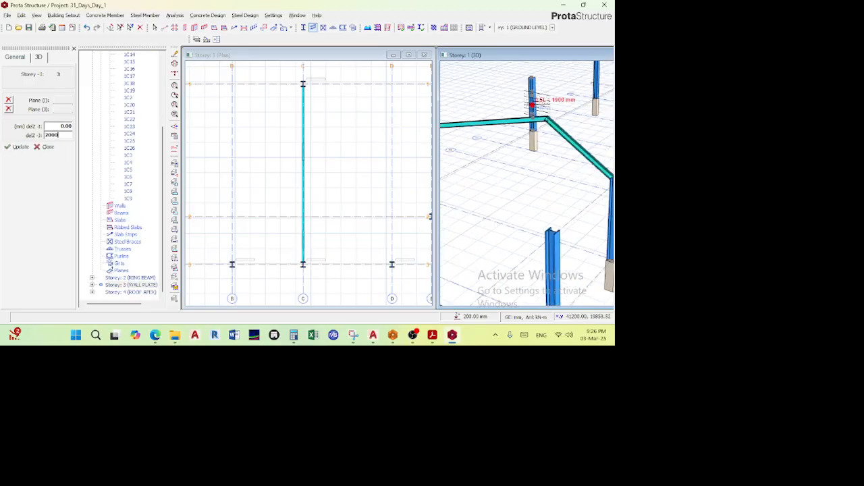
# - Examine the sloped axis C beams against the axis A truss in the 3D view and in plan
pyautogui.scroll(-5, 534, 147)
pyautogui.moveTo(534, 149)
pyautogui.mouseDown()
pyautogui.moveTo(552, 156)
pyautogui.moveTo(545, 150)
pyautogui.mouseUp()
pyautogui.scroll(-3, 545, 150)
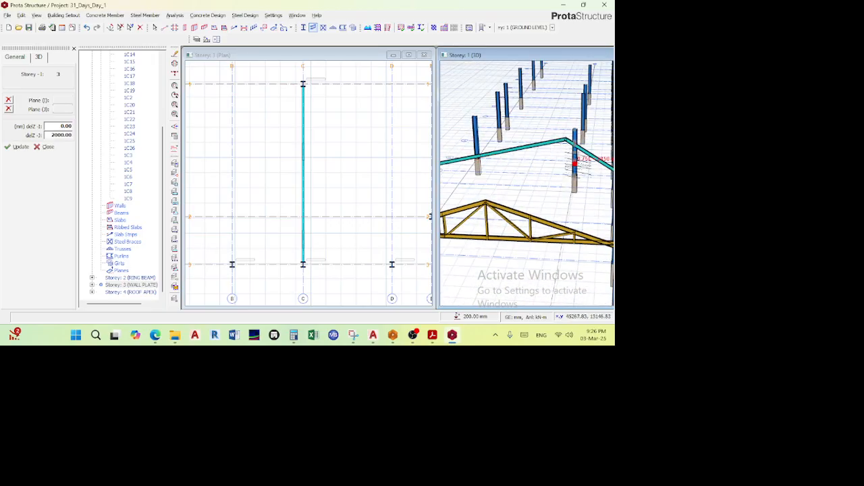
pyautogui.scroll(-4, 560, 175)
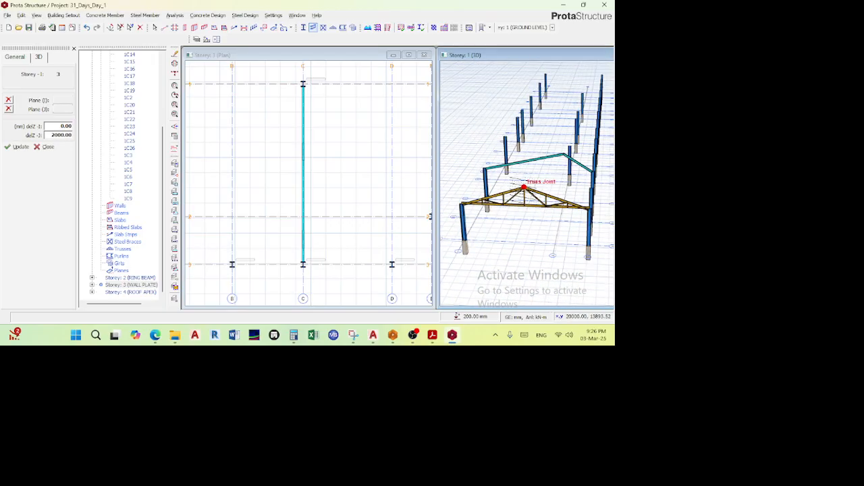
pyautogui.scroll(-1, 526, 193)
pyautogui.scroll(-3, 248, 193)
pyautogui.moveTo(264, 190); pyautogui.dragTo(272, 191, button='middle')
pyautogui.scroll(-3, 272, 188)
pyautogui.scroll(3, 249, 179)
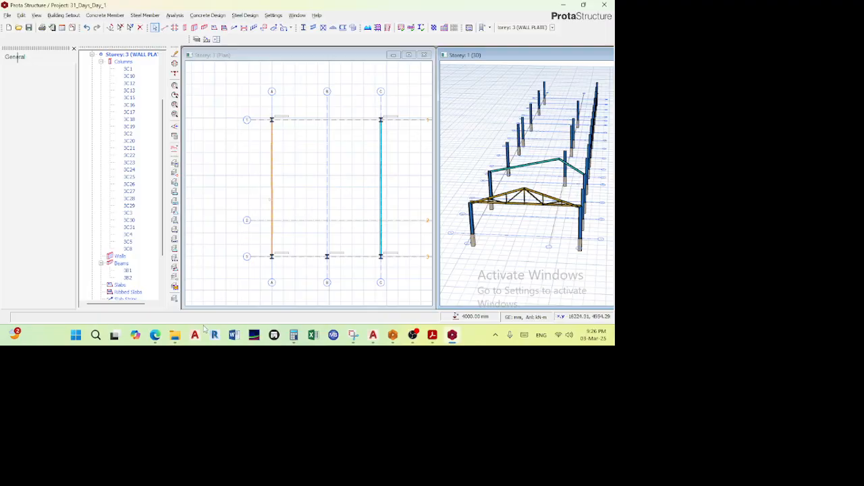
# - Switch to the Teams meeting in Edge to check it and return to ProtaStructure
pyautogui.moveTo(155, 335)
pyautogui.click(108, 298)
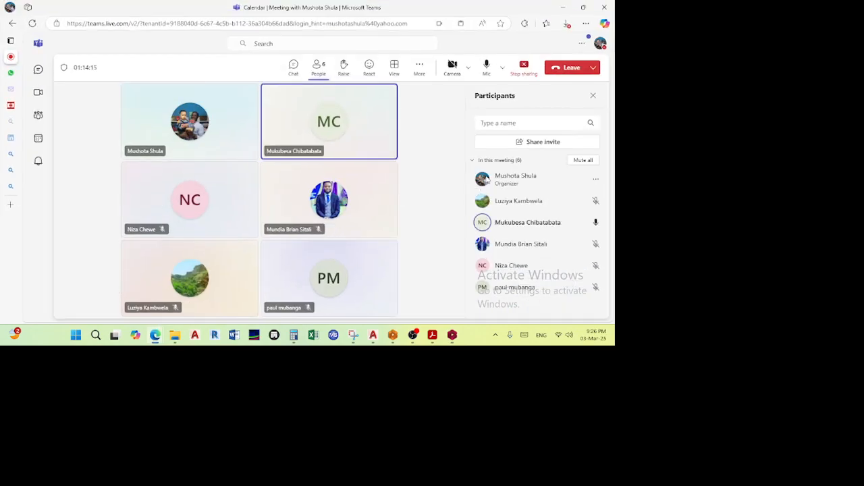
pyautogui.click(563, 6)
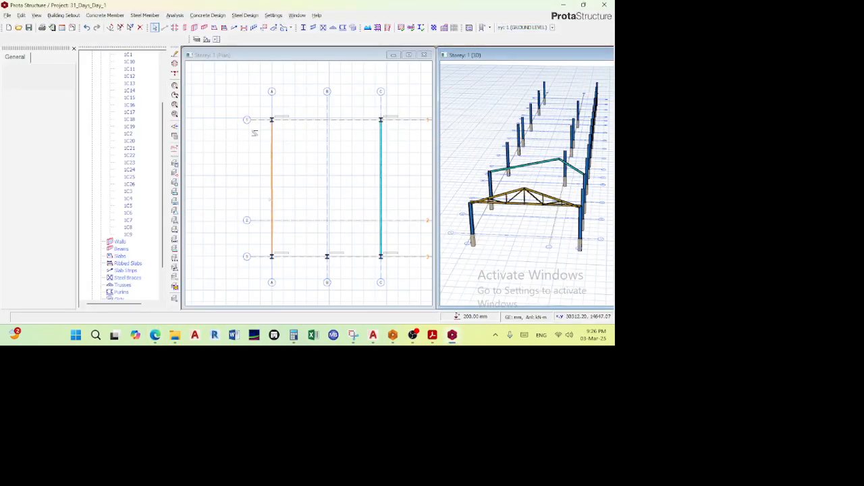
# - Measure the distance between axes 1 and 3 near their bubbles in the storey 3 plan
pyautogui.scroll(2, 253, 133)
pyautogui.rightClick(263, 115)
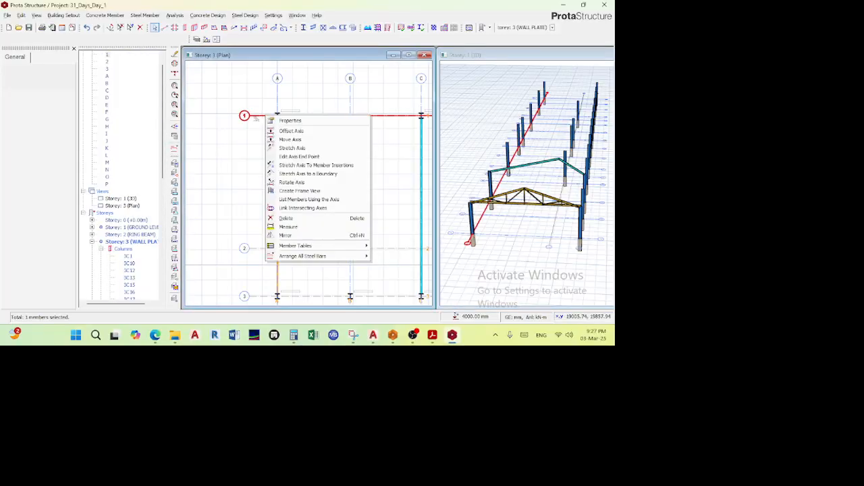
pyautogui.press('Escape')
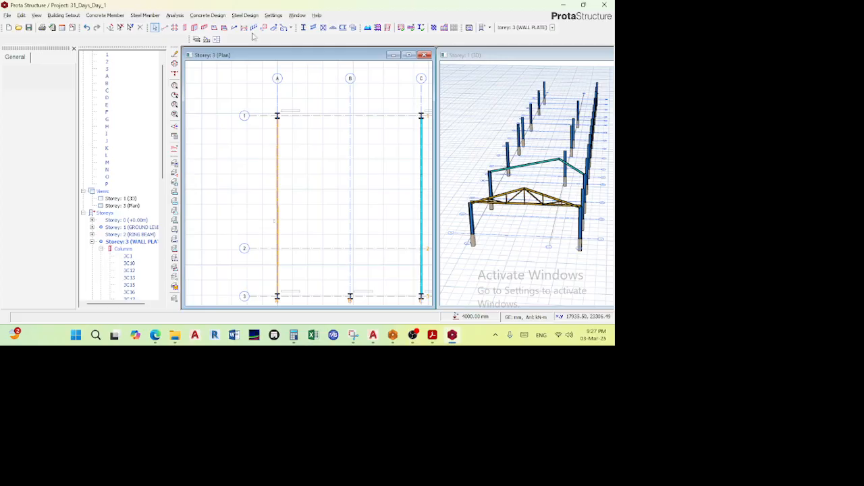
pyautogui.rightClick(249, 157)
pyautogui.click(272, 175)
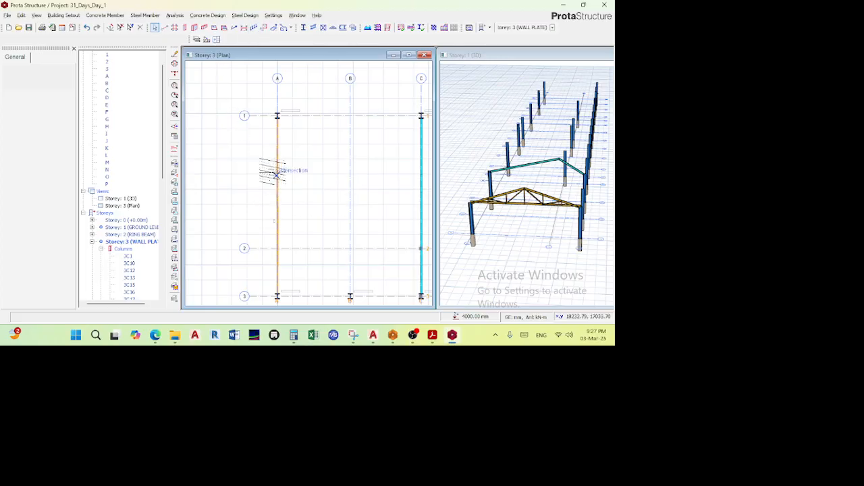
pyautogui.click(247, 116)
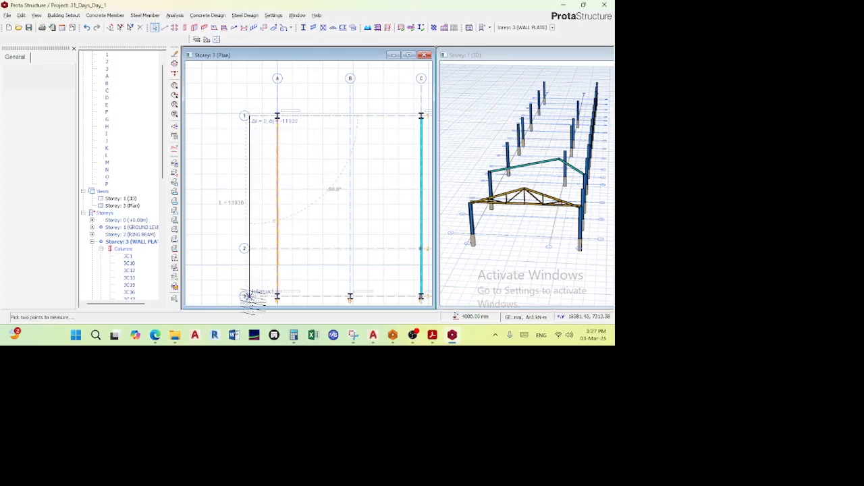
pyautogui.click(247, 296)
pyautogui.scroll(6, 250, 233)
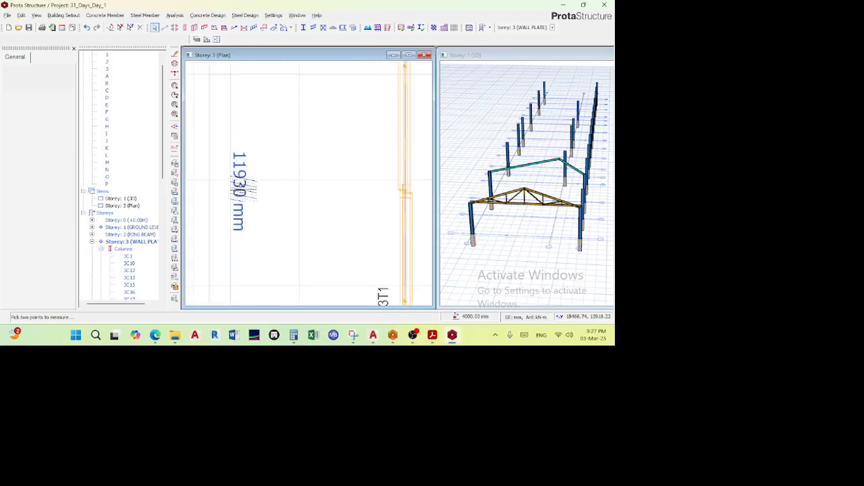
# - Divide 11930 by 2 in Calculator, then return to ProtaStructure and leave the measurement
pyautogui.click(294, 336)
pyautogui.click(428, 187)
pyautogui.write('11930+')
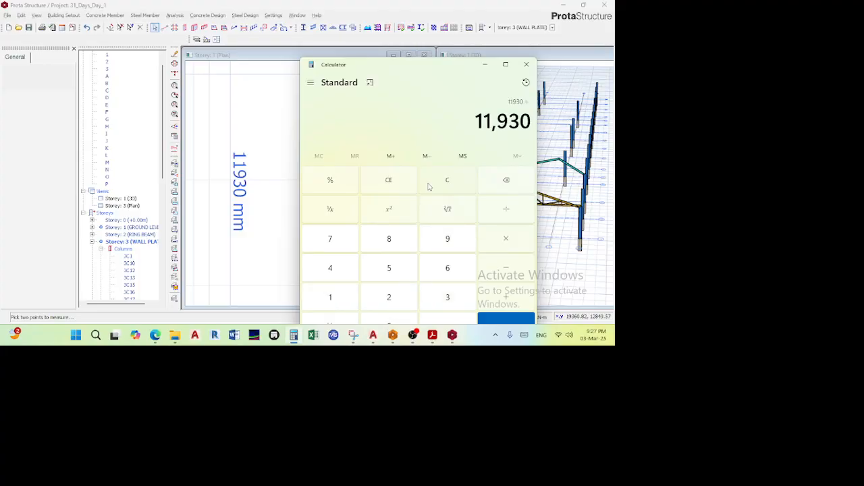
pyautogui.write('2')
pyautogui.press('Return')
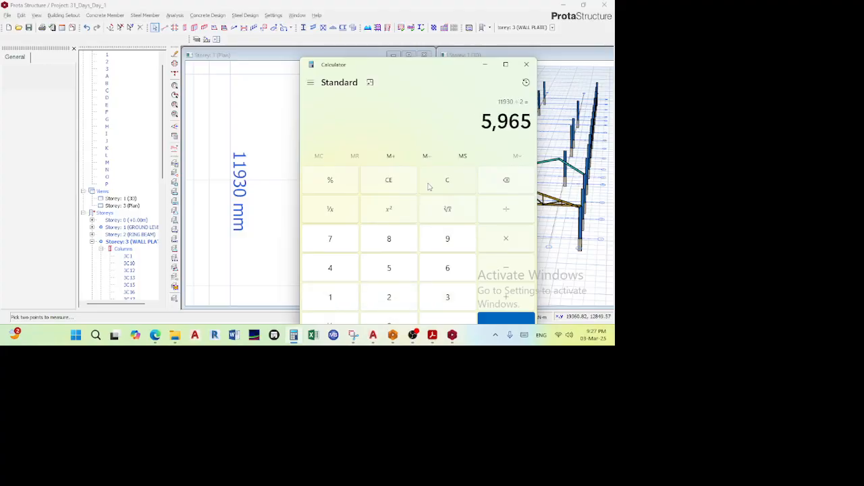
pyautogui.click(485, 64)
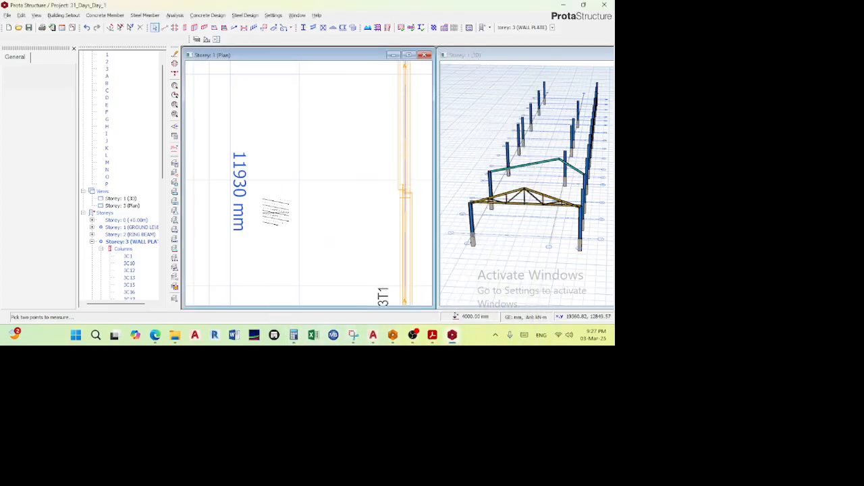
pyautogui.scroll(-3, 269, 206)
pyautogui.press('Escape')
pyautogui.scroll(-2, 269, 206)
pyautogui.scroll(-4, 269, 205)
pyautogui.scroll(2, 272, 105)
pyautogui.scroll(-4, 270, 88)
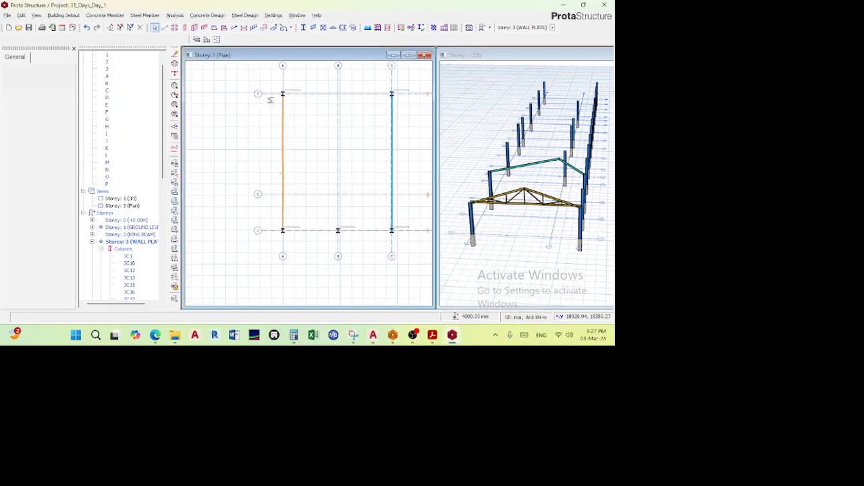
pyautogui.click(270, 94)
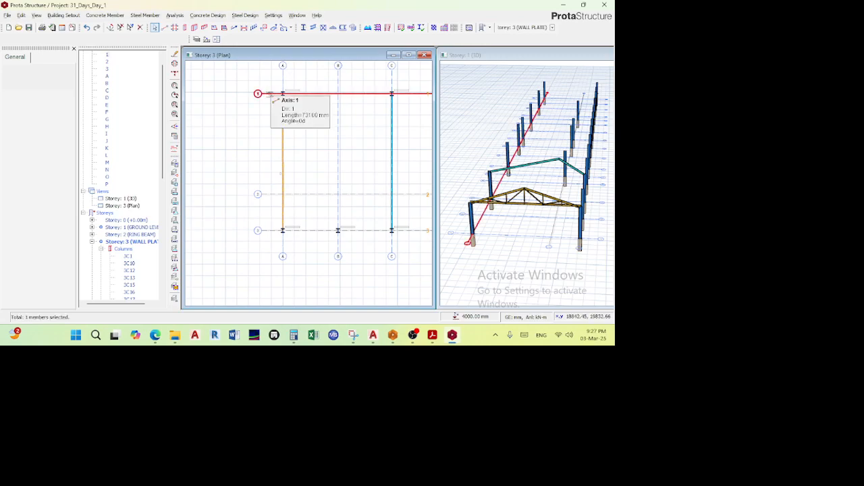
pyautogui.rightClick(270, 94)
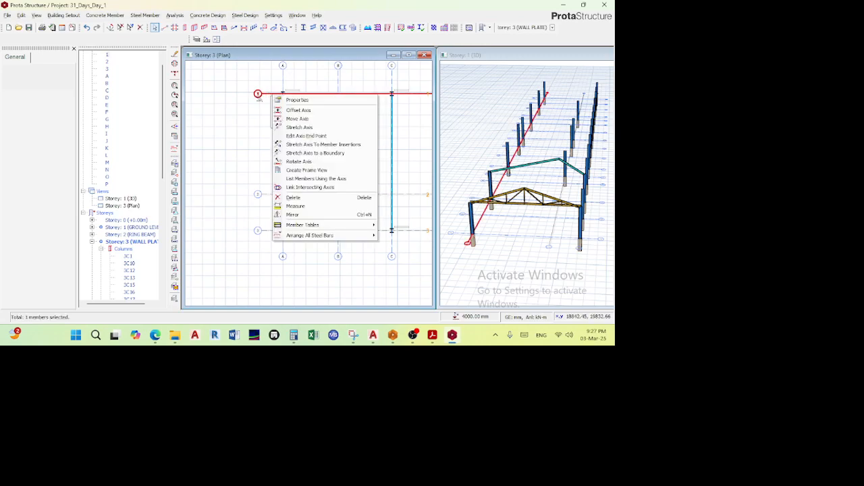
pyautogui.click(286, 102)
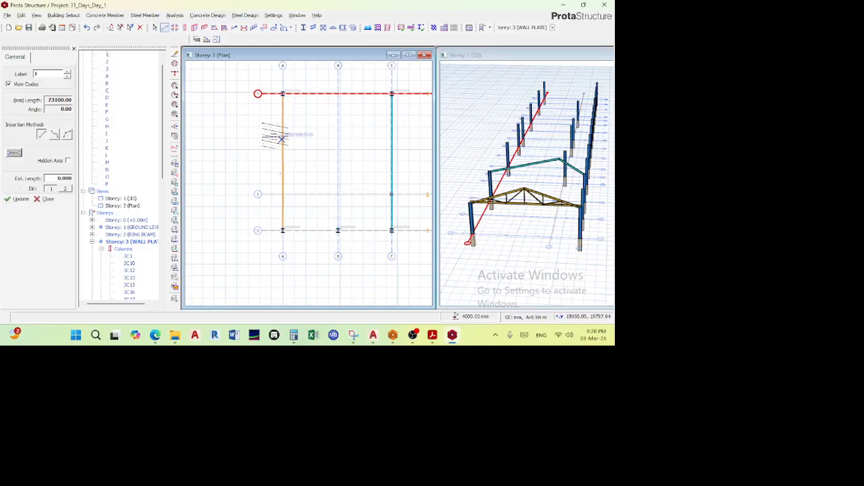
pyautogui.scroll(2, 275, 155)
pyautogui.scroll(-2, 275, 155)
pyautogui.moveTo(276, 155); pyautogui.dragTo(275, 175, button='middle')
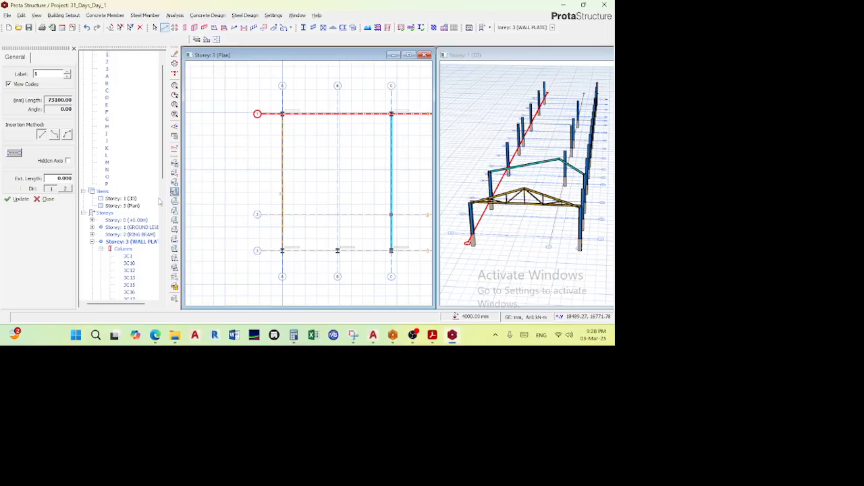
pyautogui.click(26, 201)
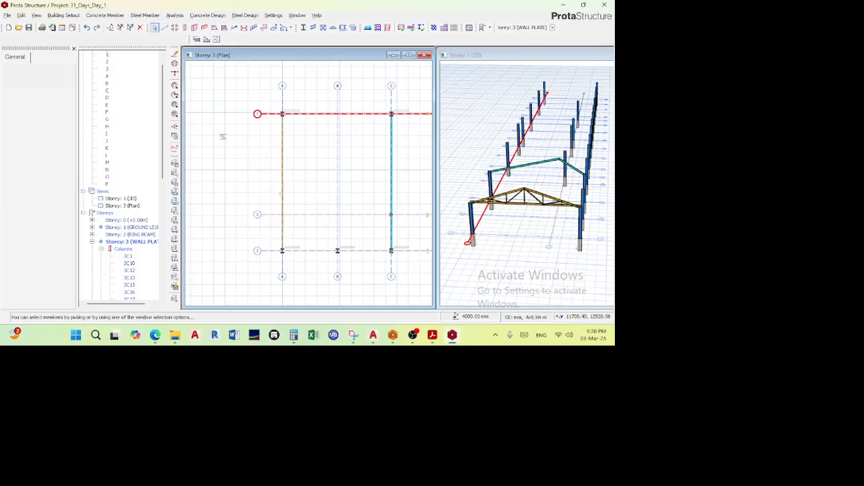
pyautogui.rightClick(272, 116)
pyautogui.click(284, 136)
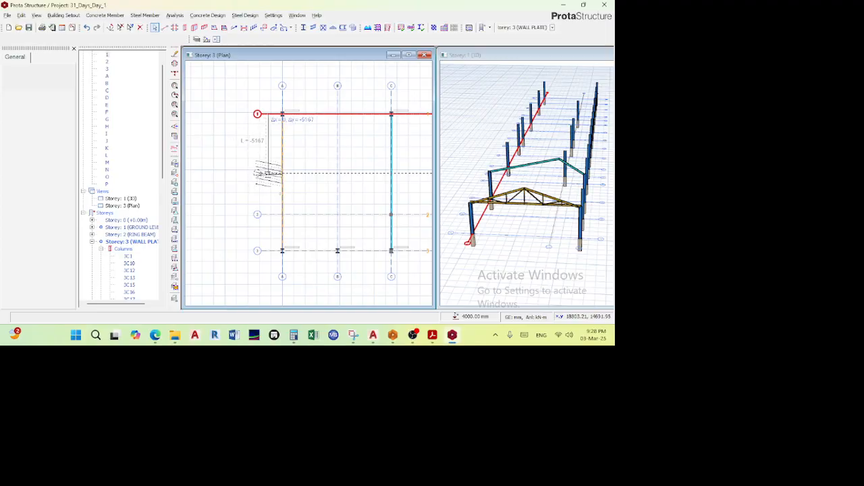
pyautogui.press('Tab')
pyautogui.click(295, 341)
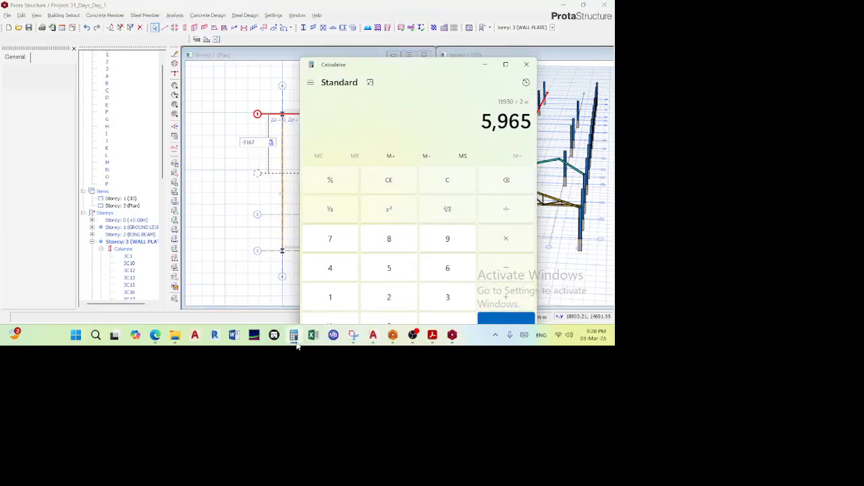
pyautogui.click(295, 341)
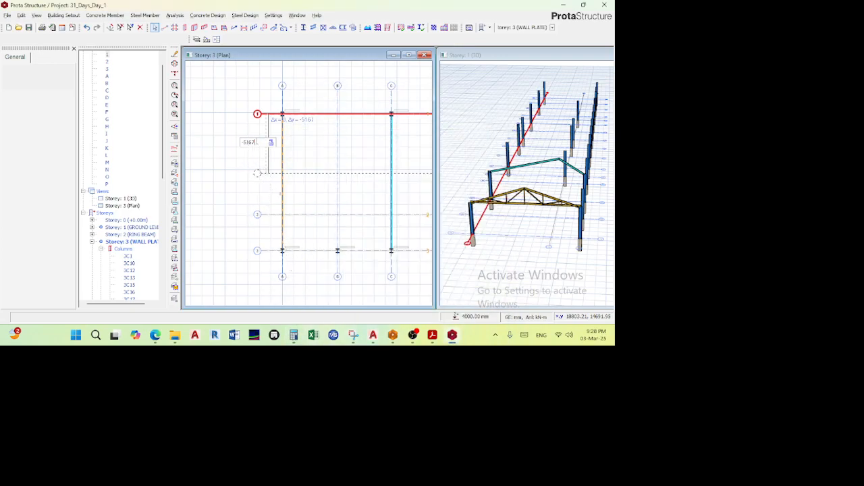
pyautogui.doubleClick(257, 143)
# - Switch to Teams in Edge, dismiss the plan notice and create a shareable link for an instant meeting
pyautogui.moveTo(156, 336)
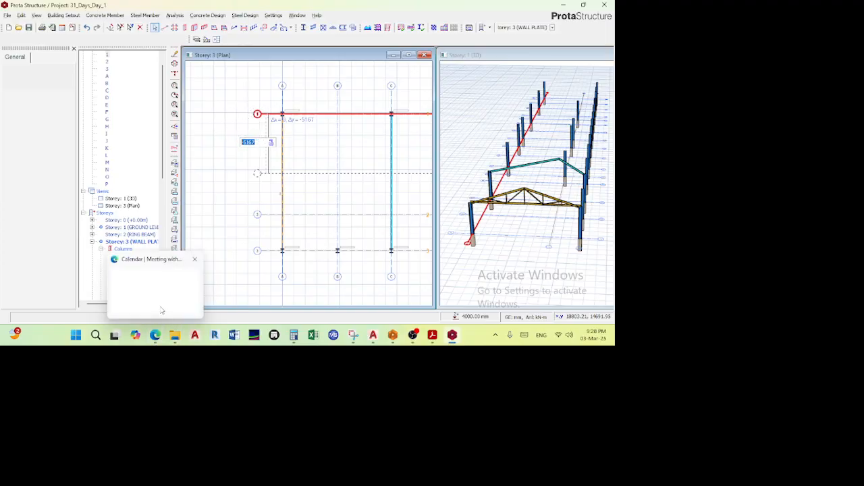
pyautogui.click(162, 310)
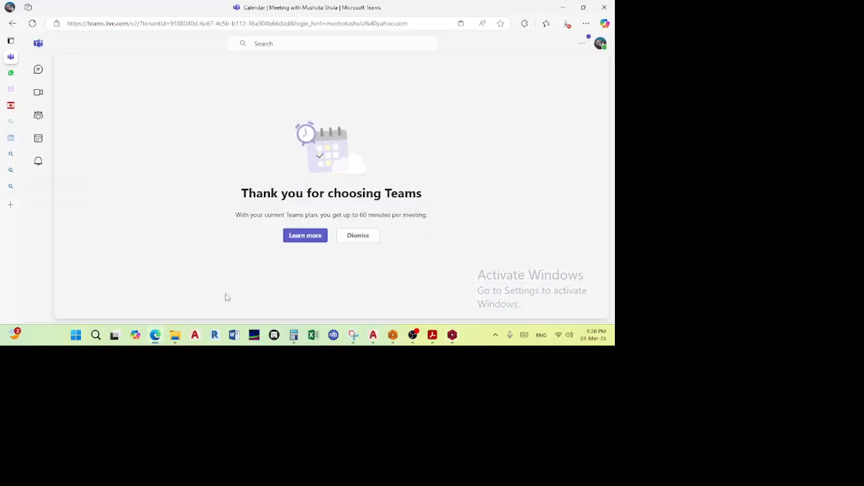
pyautogui.moveTo(18, 111)
pyautogui.click(349, 238)
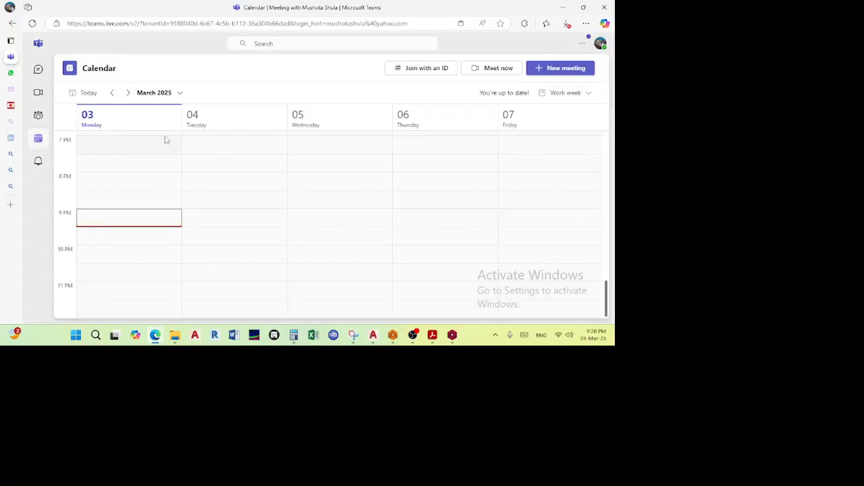
pyautogui.click(499, 73)
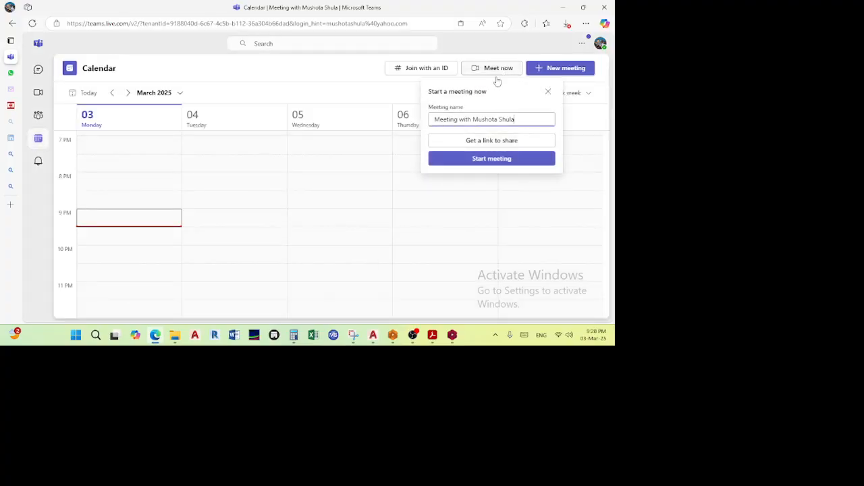
pyautogui.click(497, 139)
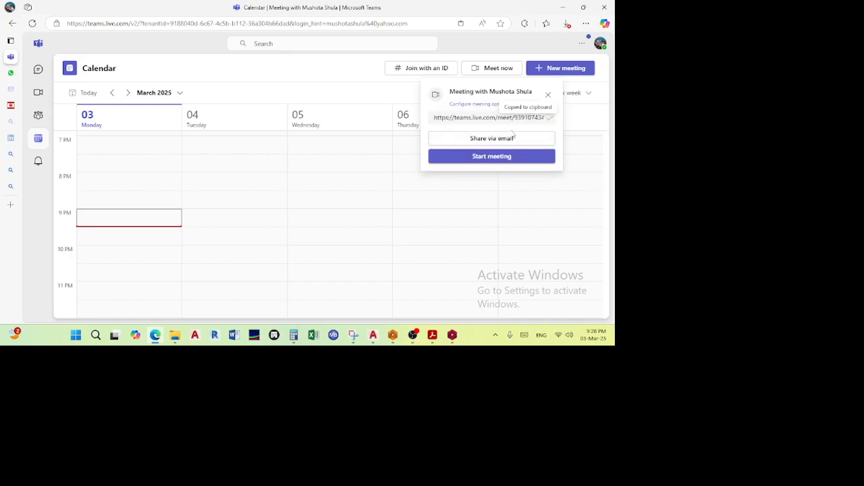
# - Switch to WhatsApp and send the copied meeting link to the '25 March Madness (Autodesk & Prota Structure) group
pyautogui.click(27, 72)
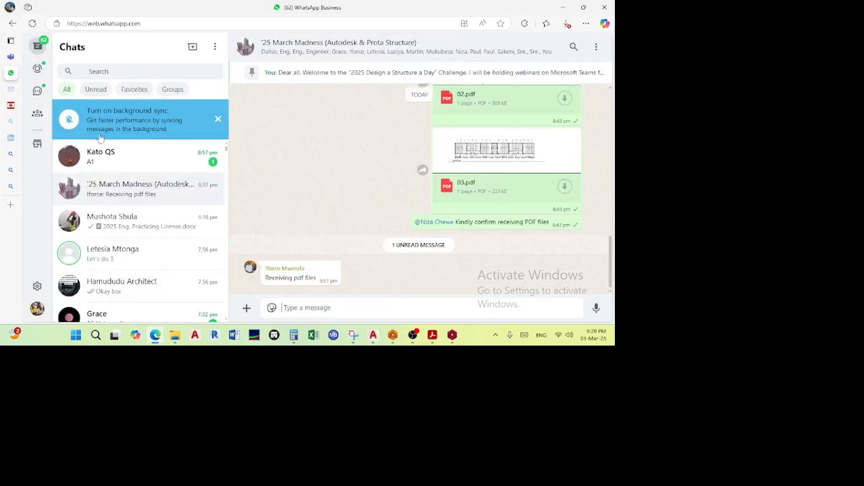
pyautogui.rightClick(305, 310)
pyautogui.click(334, 222)
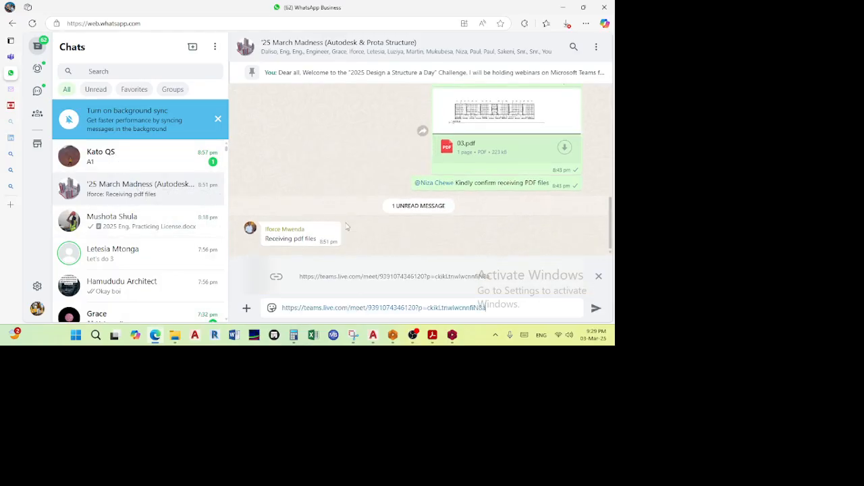
pyautogui.press('Return')
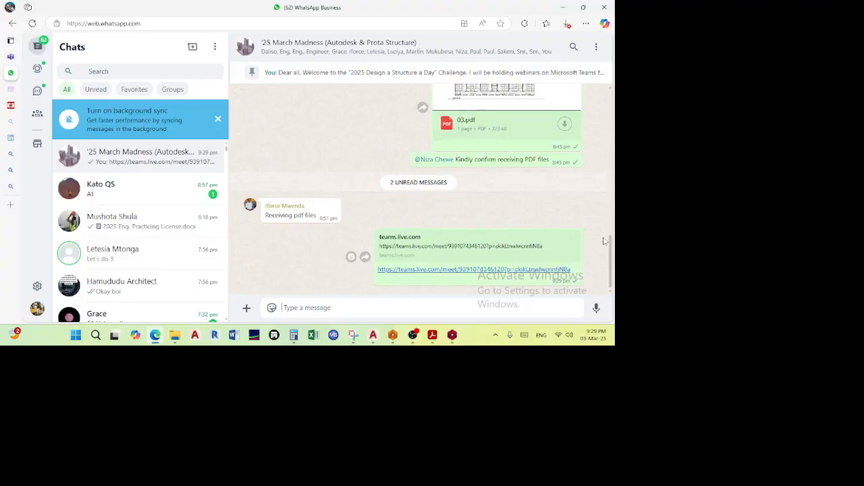
# - Reply to the link message with "This is the link to the meeting. The old meeting elapsed after 60 minutes."
pyautogui.click(574, 237)
pyautogui.click(550, 90)
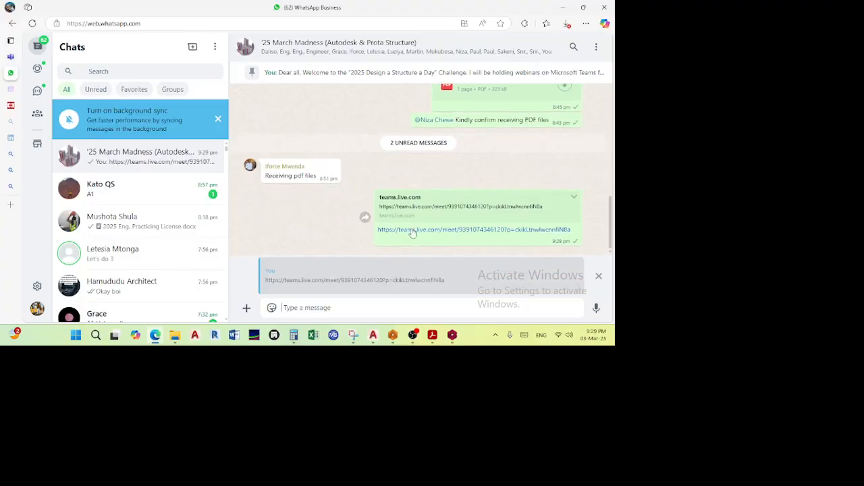
pyautogui.write('This is the link to')
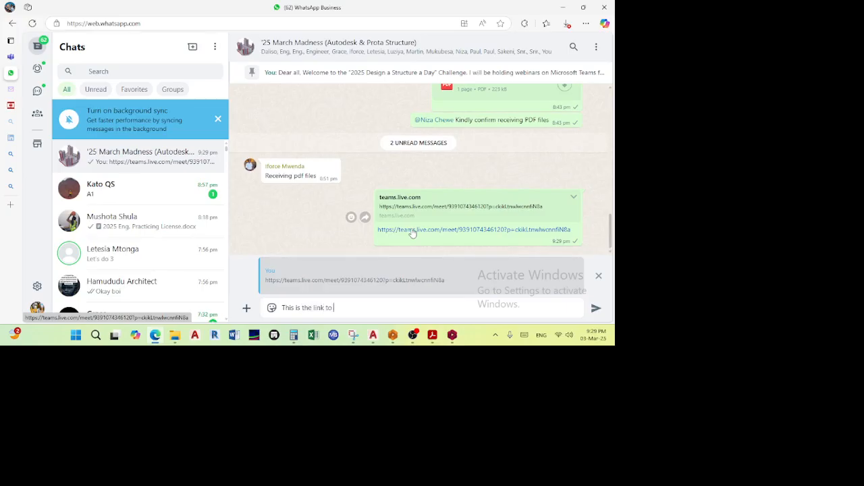
pyautogui.write(' the meeting. The old meeting ended')
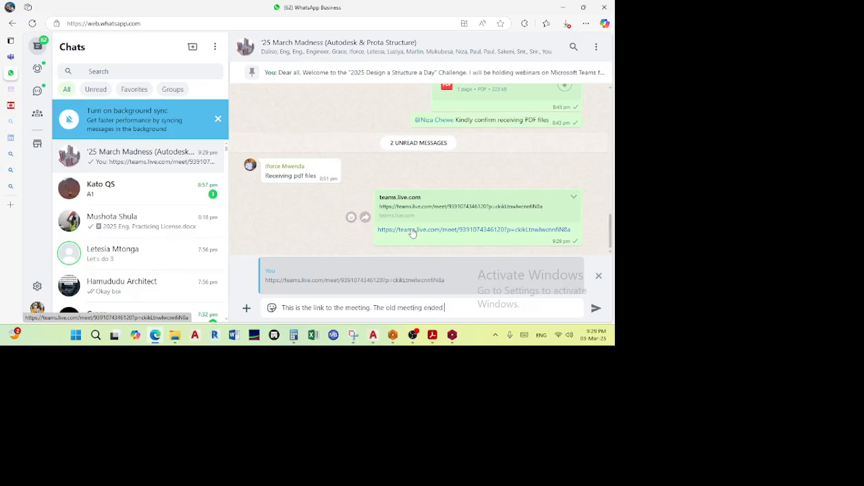
pyautogui.press('BackSpace')
pyautogui.press('BackSpace')
pyautogui.press('BackSpace')
pyautogui.press('BackSpace')
pyautogui.press('BackSpace')
pyautogui.press('BackSpace')
pyautogui.write('elapsed after 60 minutes.')
pyautogui.press('Return')
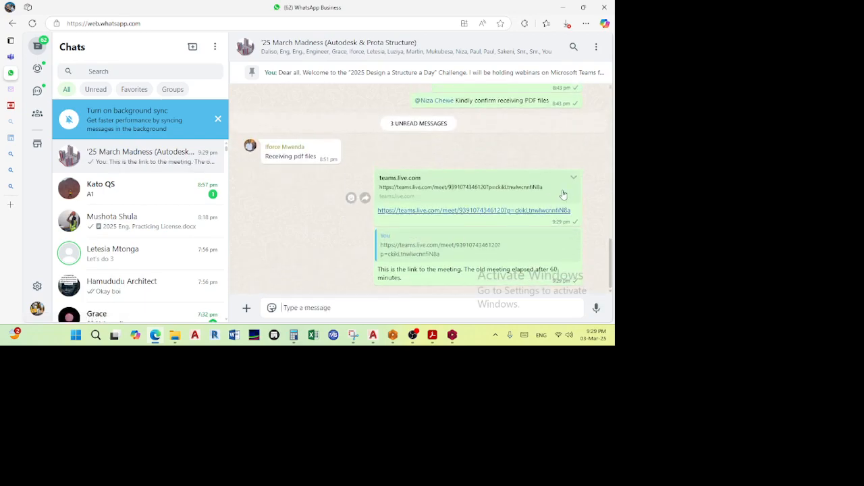
# - Reply to the meeting link message again with "Let's do 10 or 20 more minutes"
pyautogui.click(574, 181)
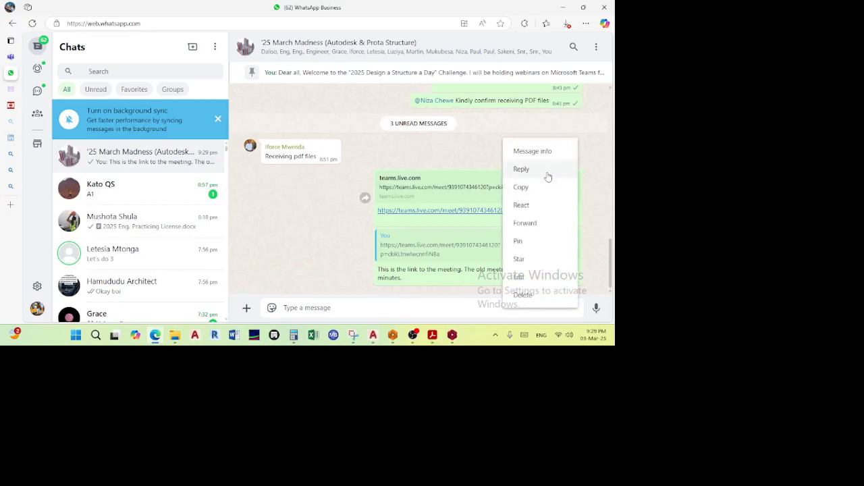
pyautogui.click(547, 172)
pyautogui.write("Let's do")
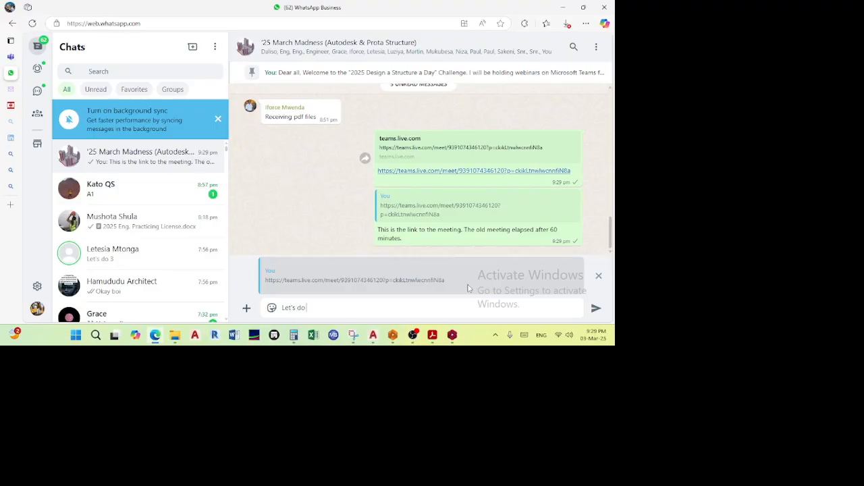
pyautogui.write(' 10 or 20 more minutes')
pyautogui.press('Return')
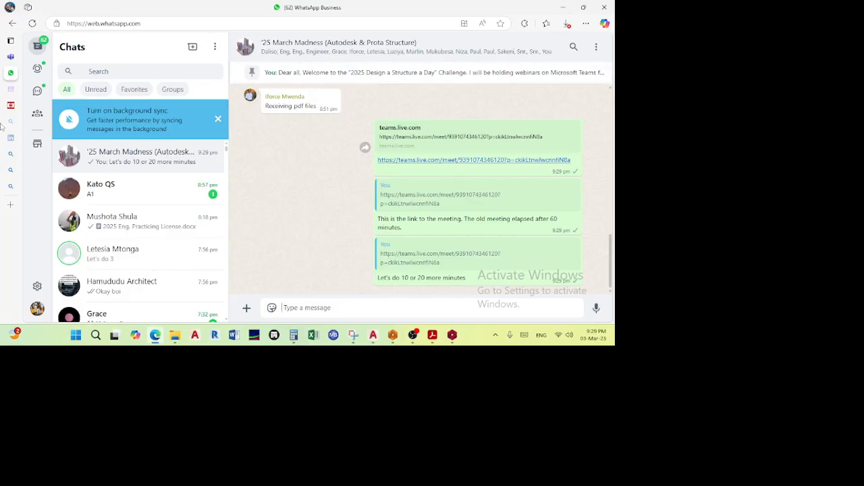
# - Return to Teams, start the new meeting and open its participants list
pyautogui.click(12, 58)
pyautogui.click(485, 162)
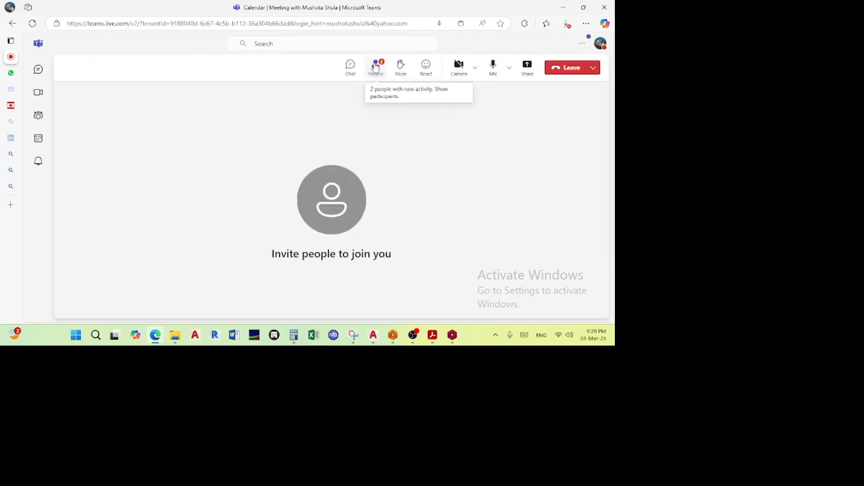
pyautogui.click(375, 68)
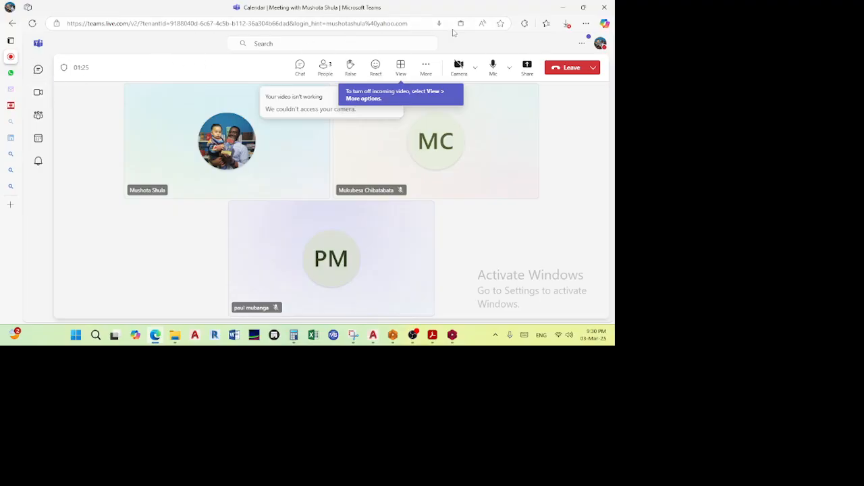
# - Share the entire screen in the meeting, hide the sharing notice and return to ProtaStructure
pyautogui.click(527, 67)
pyautogui.click(463, 121)
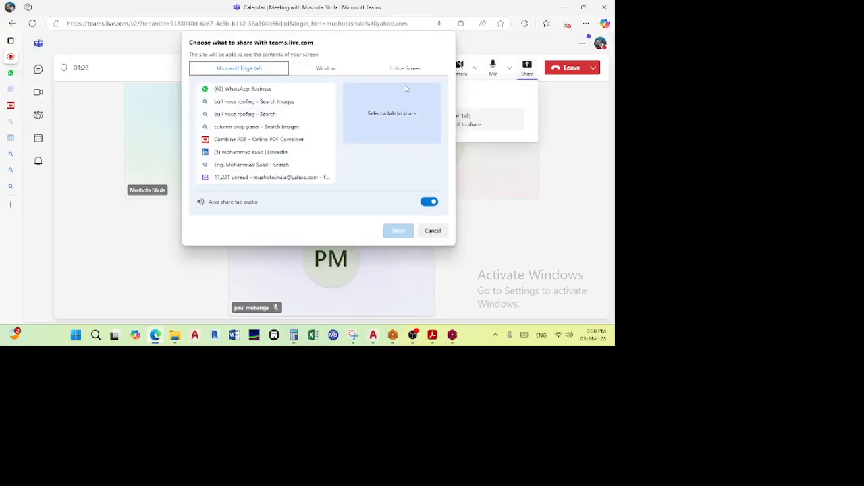
pyautogui.click(398, 70)
pyautogui.click(270, 157)
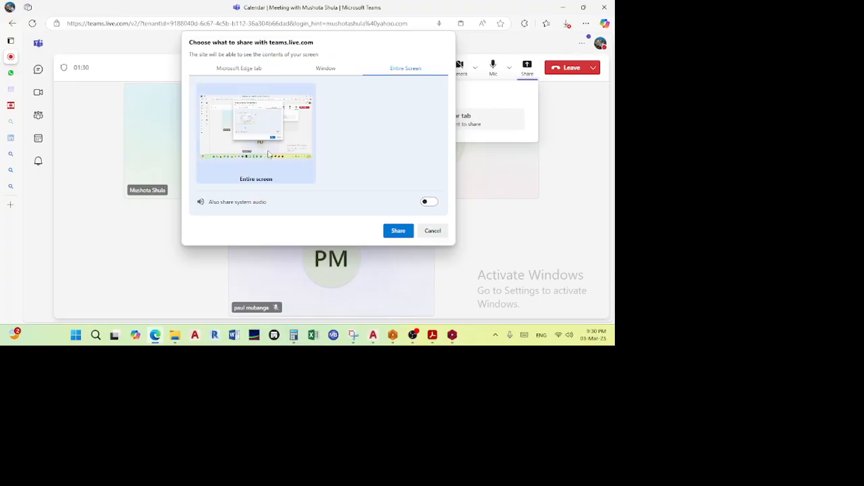
pyautogui.click(398, 231)
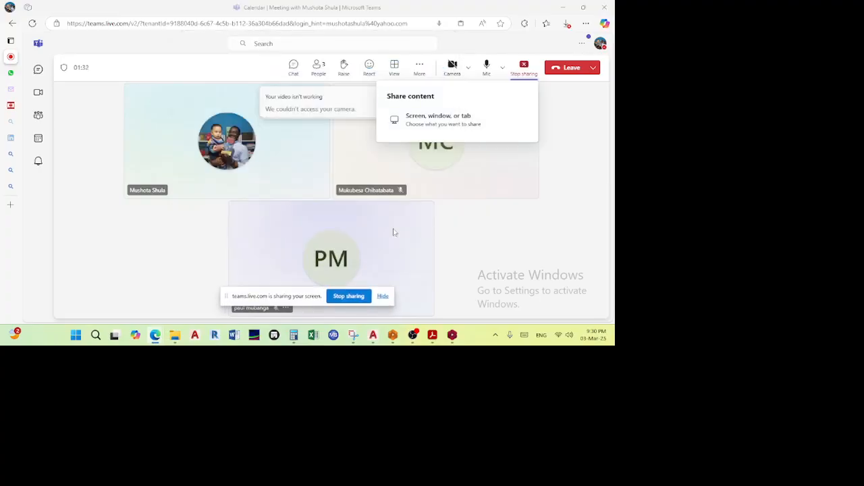
pyautogui.click(383, 296)
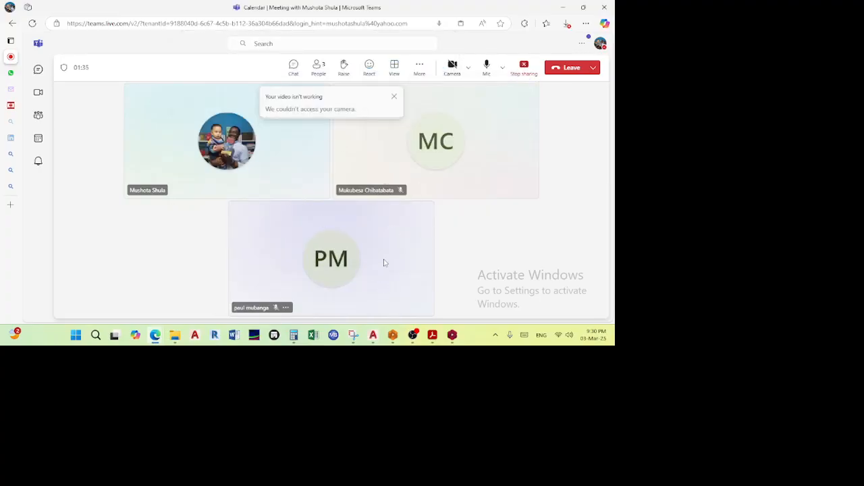
pyautogui.click(563, 7)
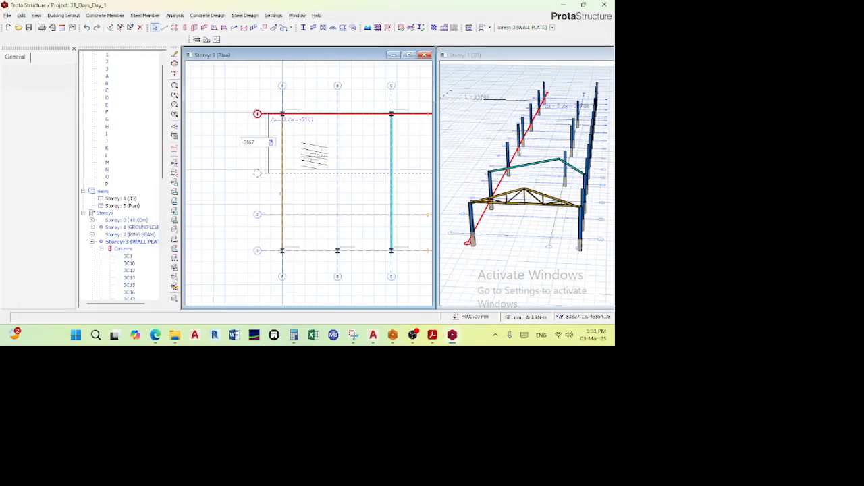
# - Cancel the pending offset of axis 1 and recheck the halved span in Calculator
pyautogui.scroll(2, 256, 173)
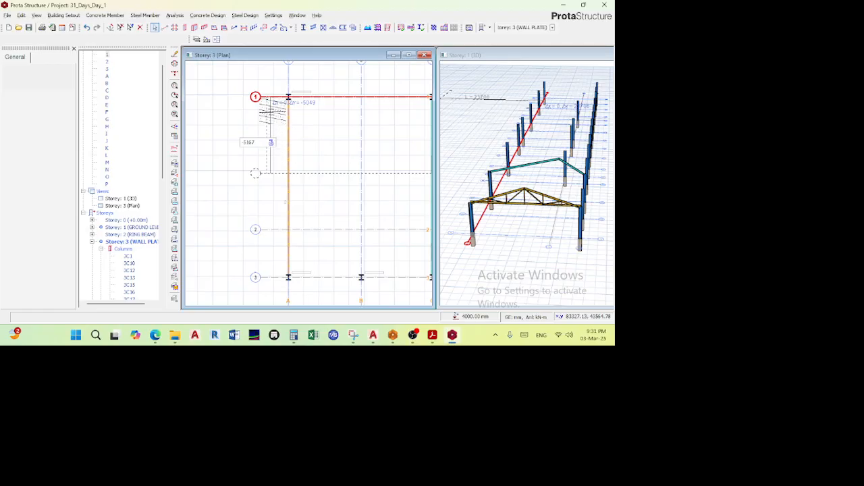
pyautogui.press('Escape')
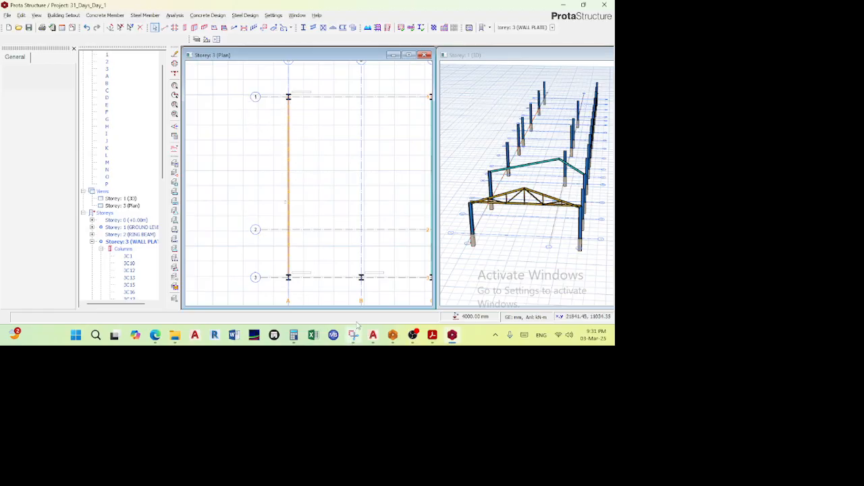
pyautogui.moveTo(373, 341)
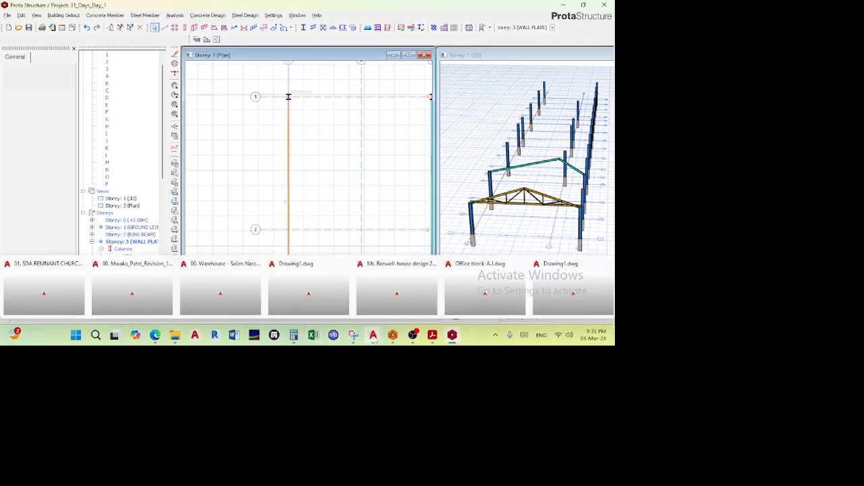
pyautogui.click(293, 336)
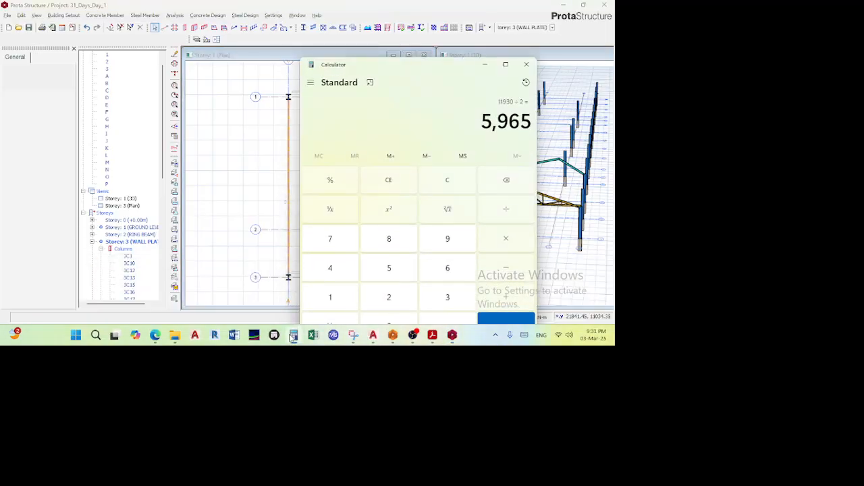
pyautogui.click(293, 336)
# - Offset axis 1 by 5965 mm towards axis 3 to create an axis at mid-span
pyautogui.scroll(-1, 281, 188)
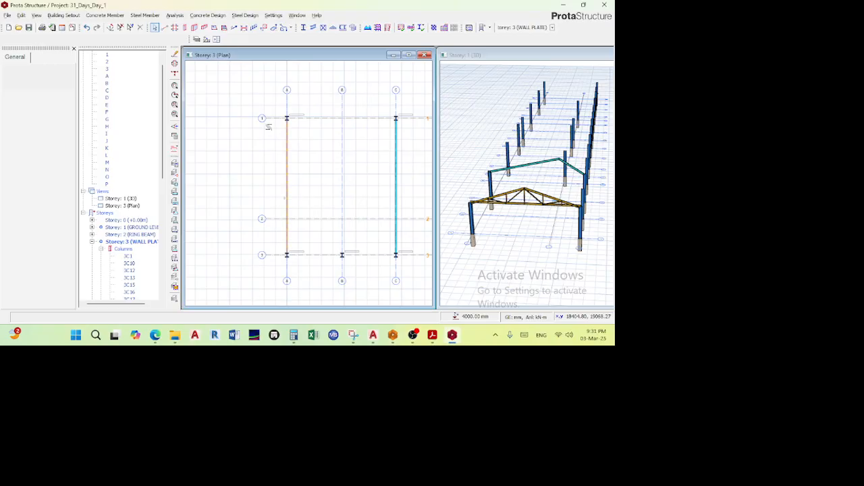
pyautogui.scroll(1, 269, 129)
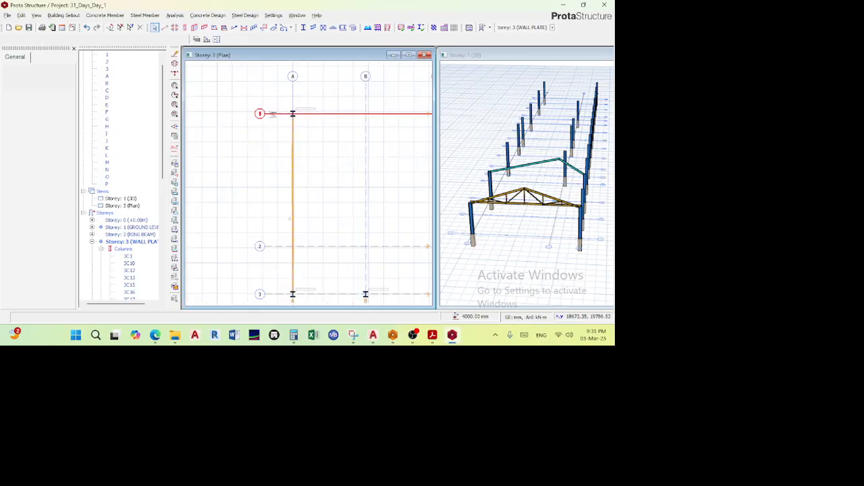
pyautogui.click(272, 114)
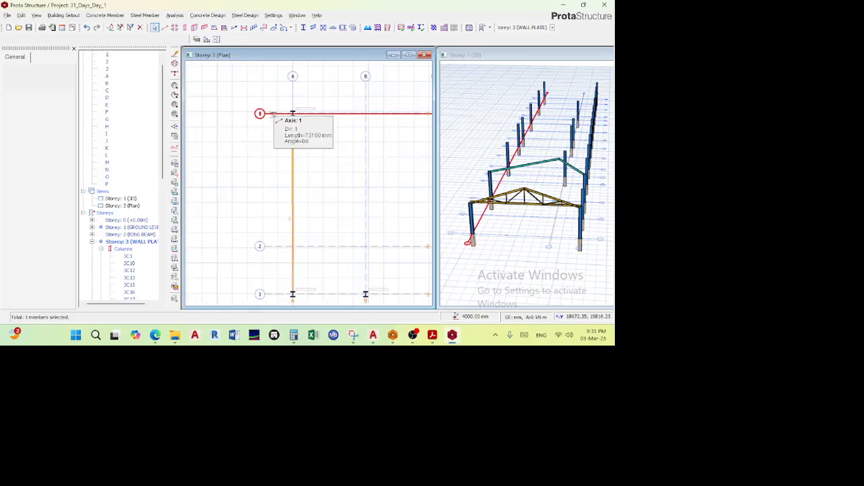
pyautogui.rightClick(275, 117)
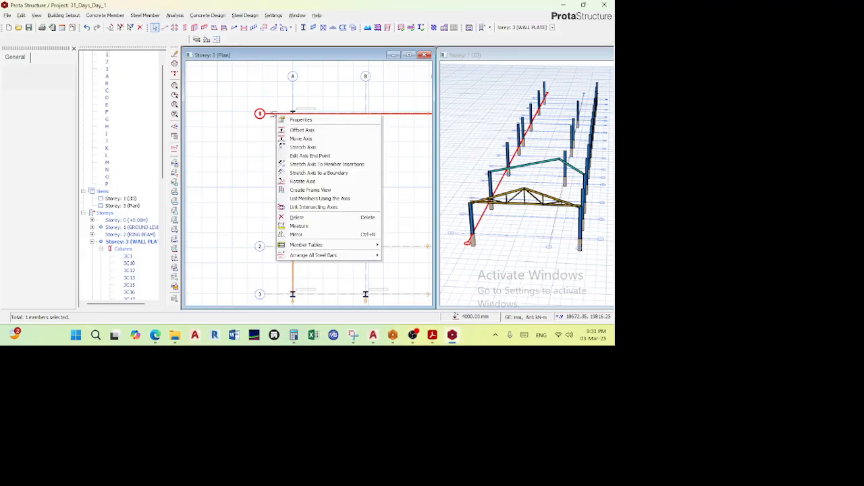
pyautogui.click(301, 130)
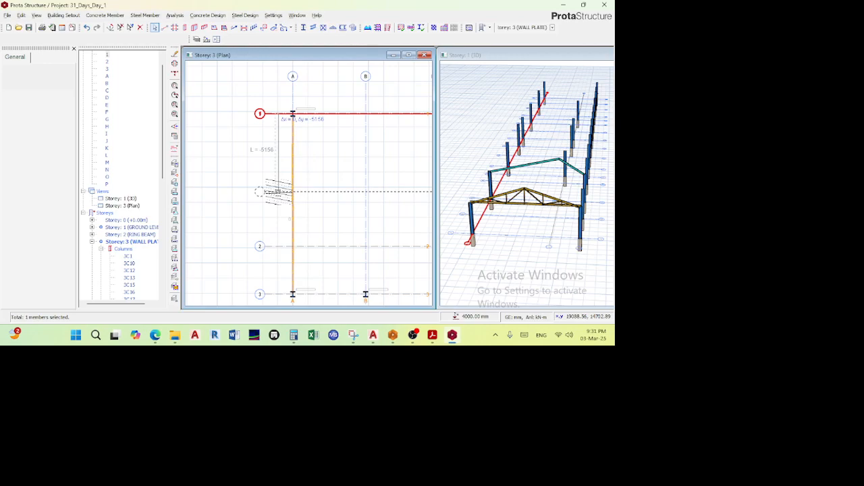
pyautogui.scroll(-1, 273, 191)
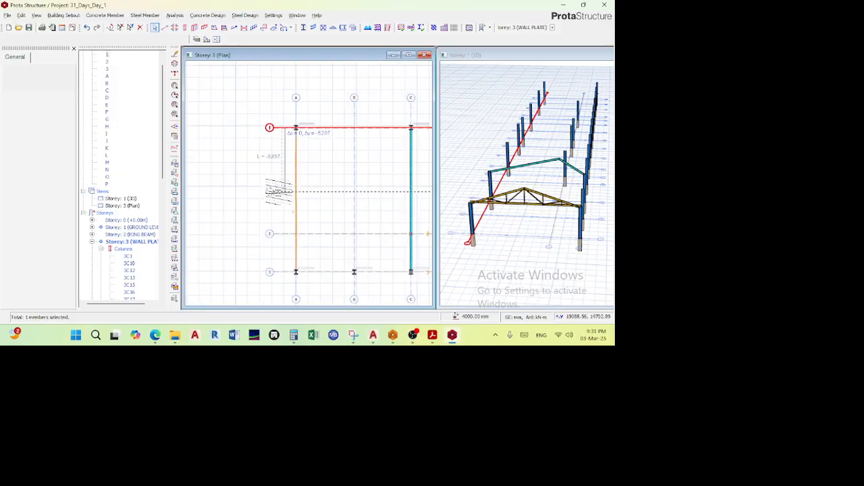
pyautogui.press('Tab')
pyautogui.press('BackSpace')
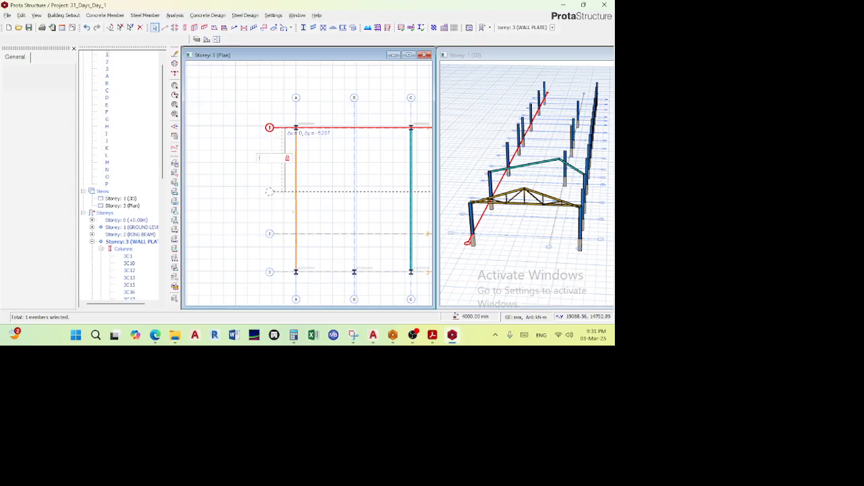
pyautogui.write('50')
pyautogui.write('65')
pyautogui.press('Return')
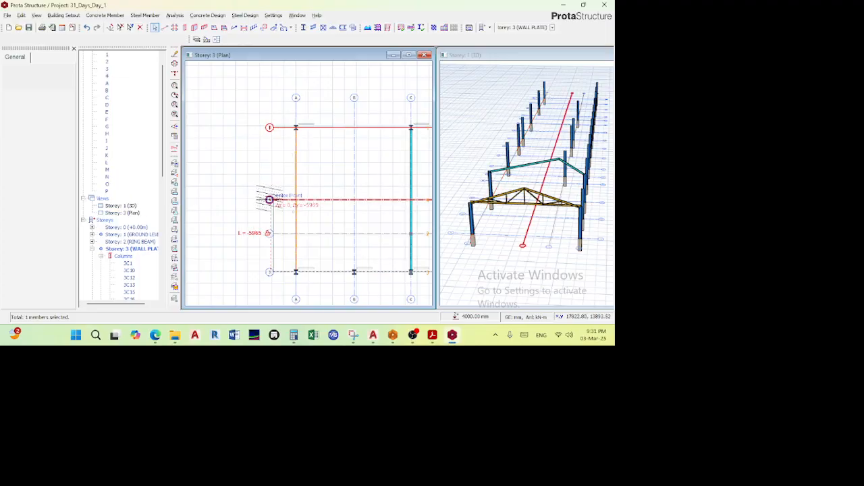
pyautogui.scroll(-3, 270, 199)
pyautogui.press('Escape')
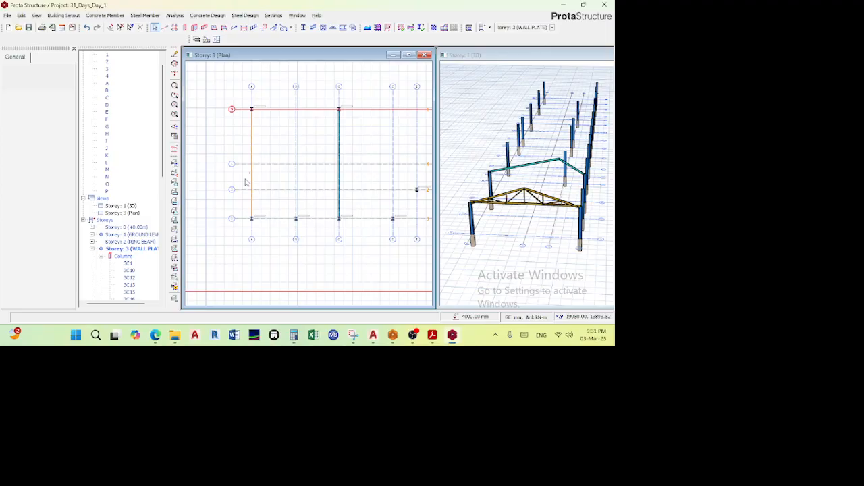
# - Relabel the new mid-span axis as MID and close its properties
pyautogui.scroll(3, 238, 168)
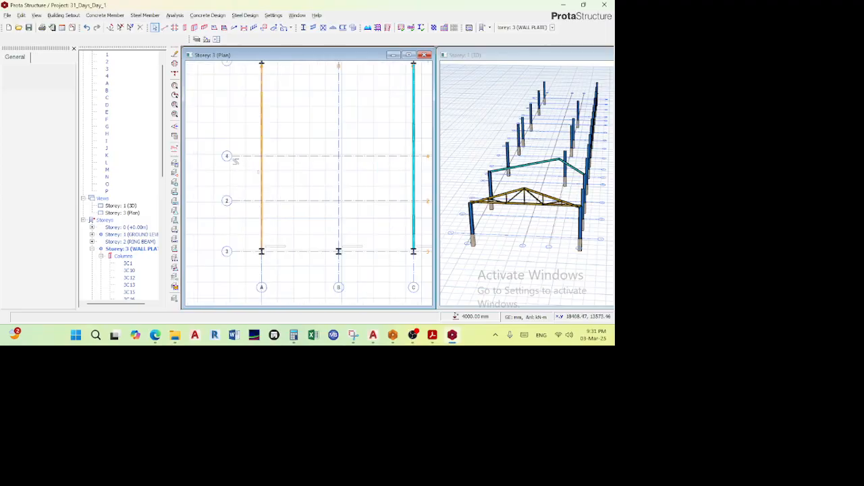
pyautogui.scroll(3, 229, 158)
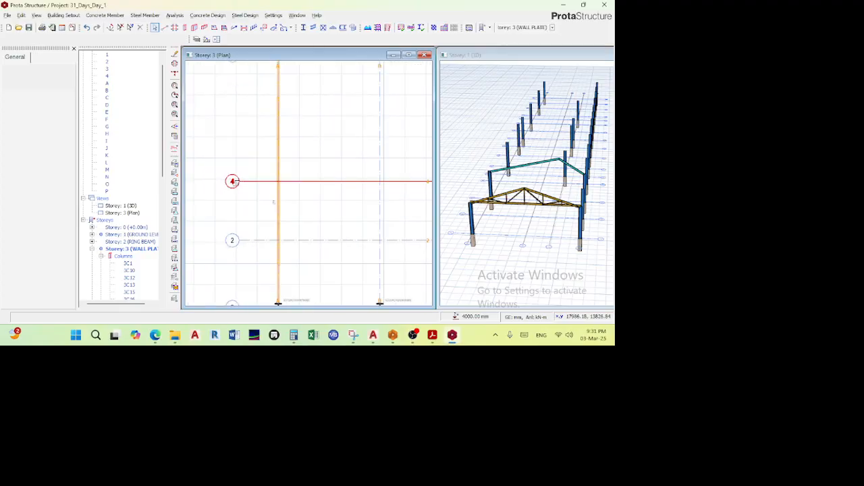
pyautogui.click(242, 181)
pyautogui.rightClick(245, 181)
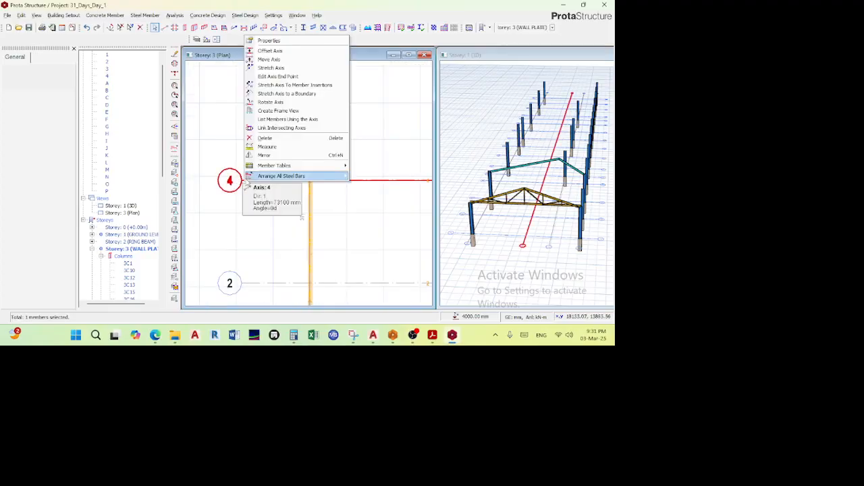
pyautogui.click(286, 41)
pyautogui.doubleClick(41, 72)
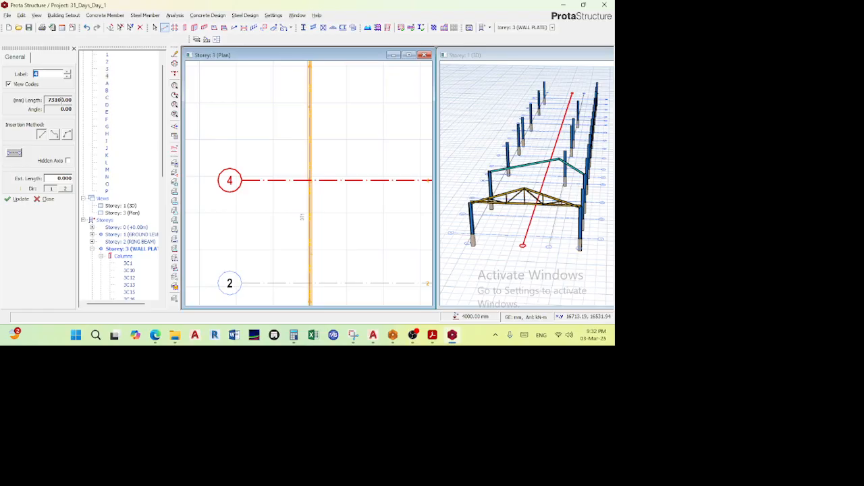
pyautogui.write('MID')
pyautogui.click(19, 198)
pyautogui.click(48, 199)
pyautogui.scroll(-8, 312, 228)
pyautogui.moveTo(337, 195); pyautogui.dragTo(327, 190, button='middle')
pyautogui.scroll(10, 326, 190)
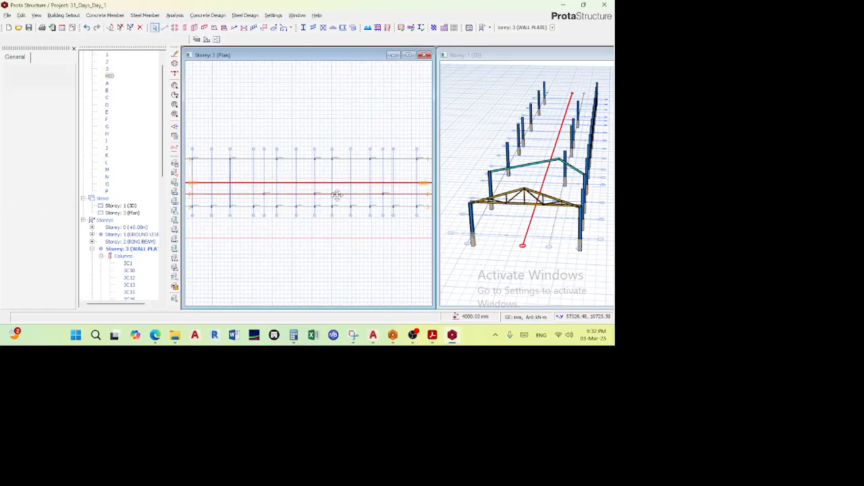
pyautogui.scroll(-6, 387, 168)
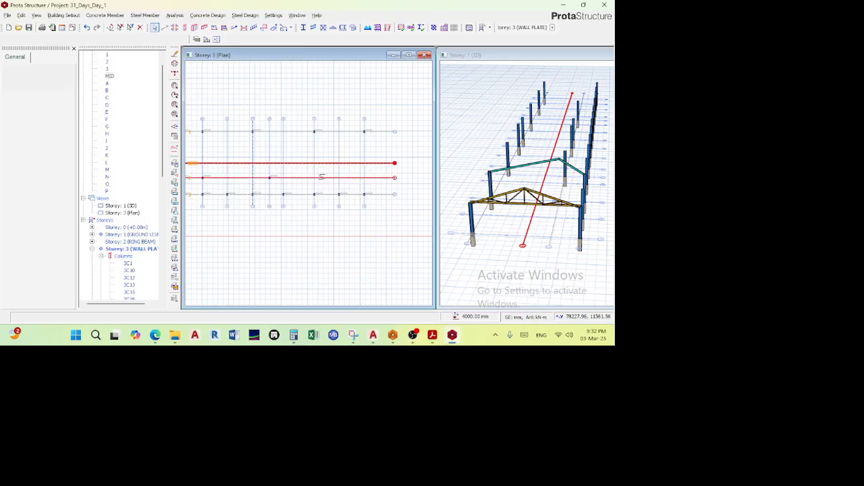
pyautogui.scroll(6, 554, 165)
pyautogui.scroll(3, 548, 160)
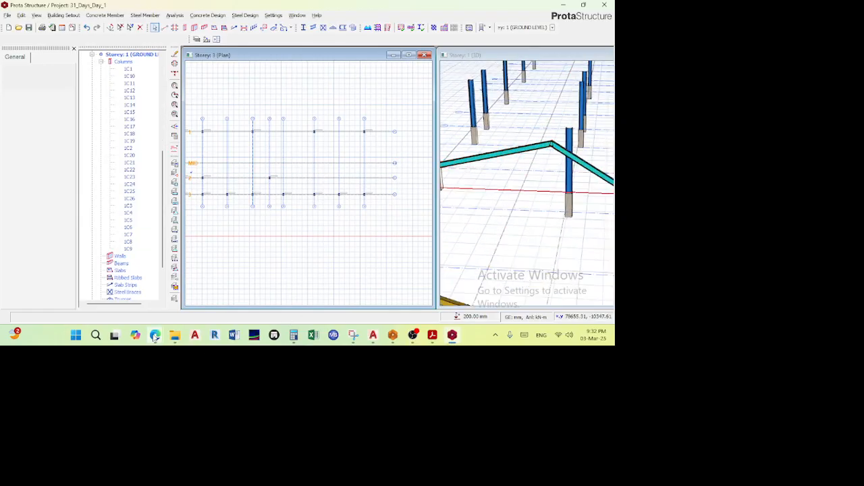
# - Switch to the Teams meeting, check its participants list and return to ProtaStructure
pyautogui.moveTo(154, 335)
pyautogui.click(106, 287)
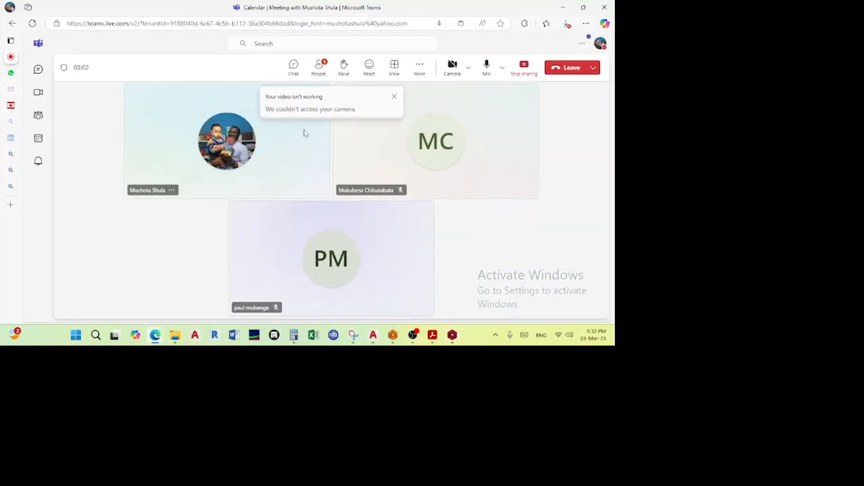
pyautogui.click(319, 67)
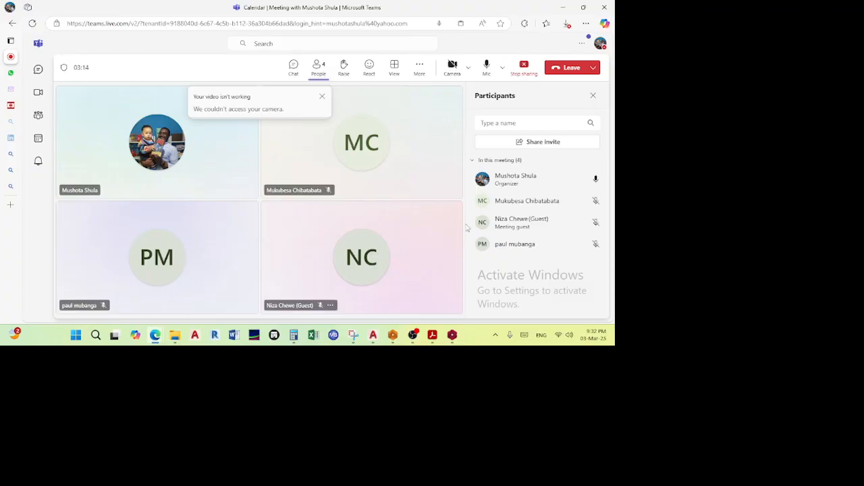
pyautogui.click(561, 10)
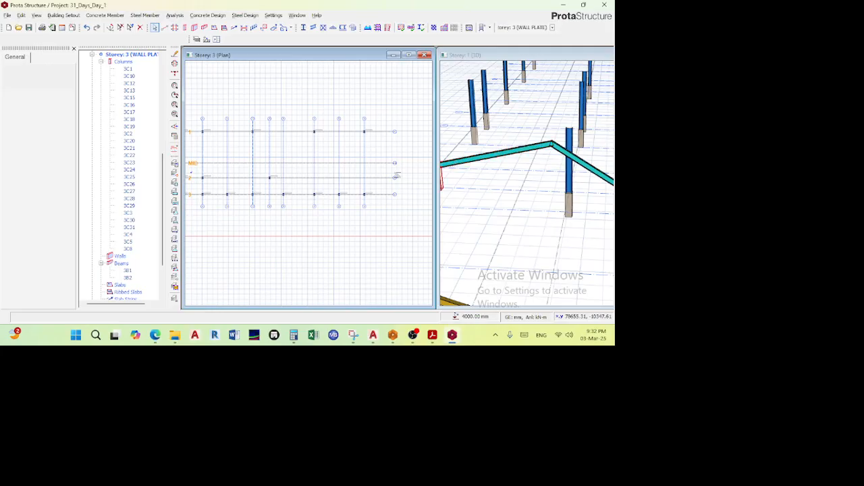
# - Delete the sloped beam on axis C between axes 1 and 2
pyautogui.scroll(5, 276, 164)
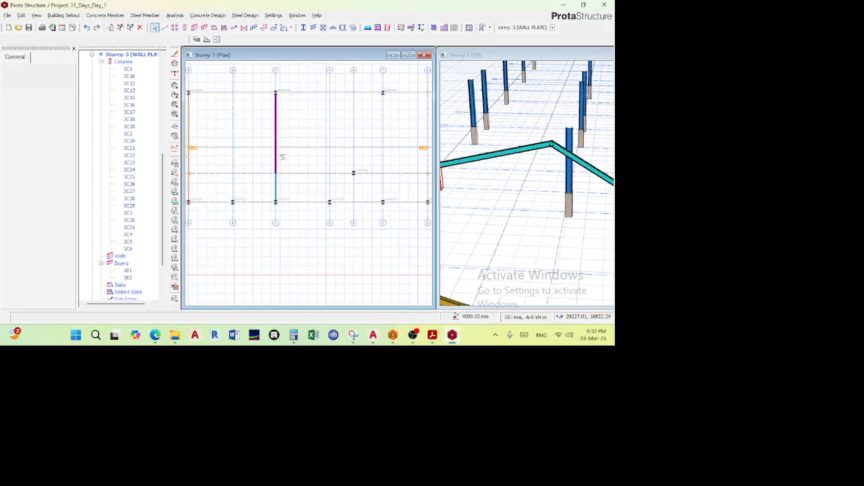
pyautogui.scroll(-2, 301, 147)
pyautogui.scroll(2, 290, 153)
pyautogui.scroll(-1, 290, 152)
pyautogui.moveTo(291, 153); pyautogui.dragTo(312, 153, button='middle')
pyautogui.scroll(-1, 535, 172)
pyautogui.moveTo(536, 172); pyautogui.dragTo(521, 162, button='middle')
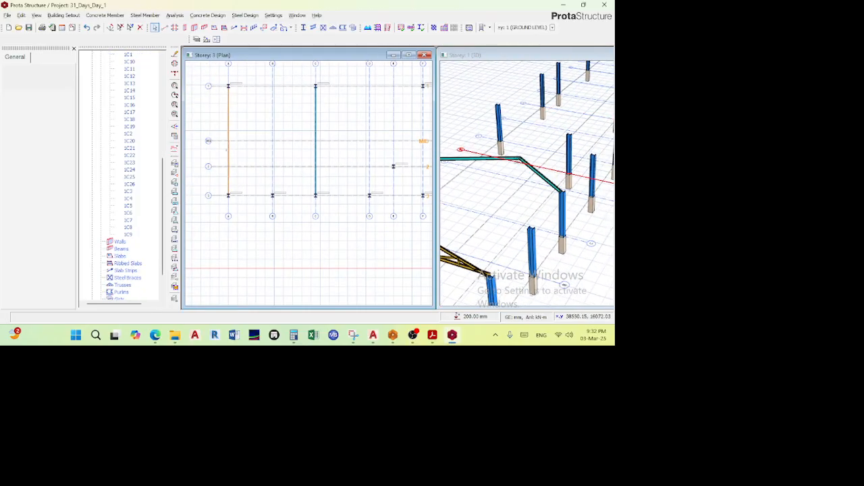
pyautogui.click(315, 119)
pyautogui.click(316, 116)
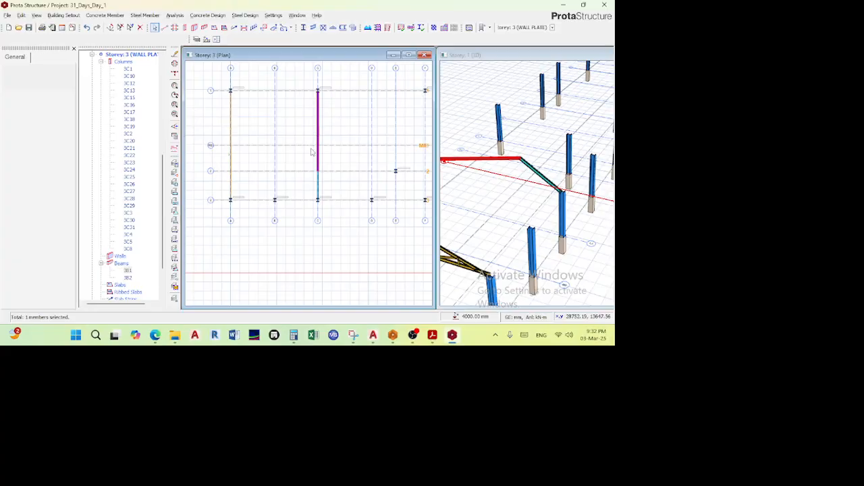
pyautogui.press('Delete')
# - Open the properties of the remaining sloped beam on axis C between axes 2 and 3 to reuse them
pyautogui.moveTo(559, 173); pyautogui.dragTo(540, 118, button='middle')
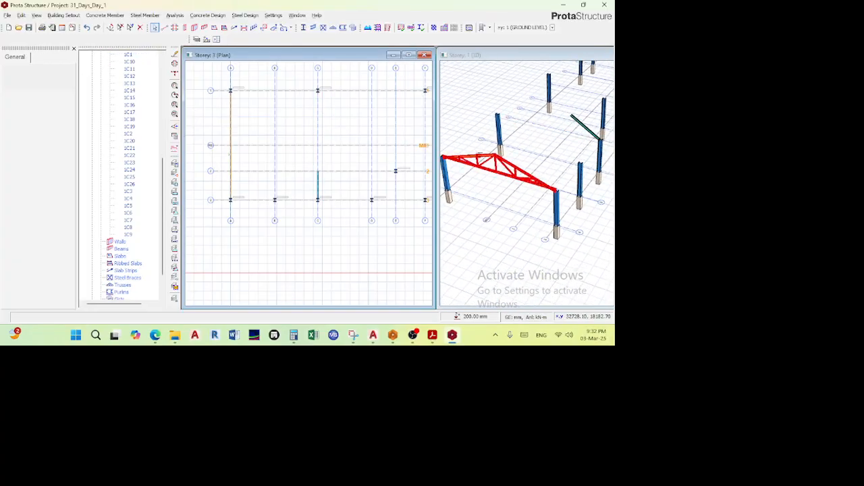
pyautogui.scroll(4, 552, 141)
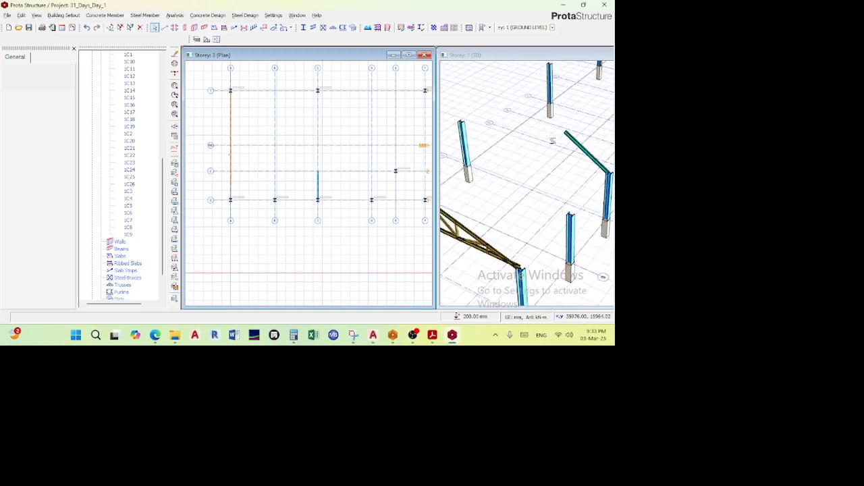
pyautogui.scroll(3, 313, 178)
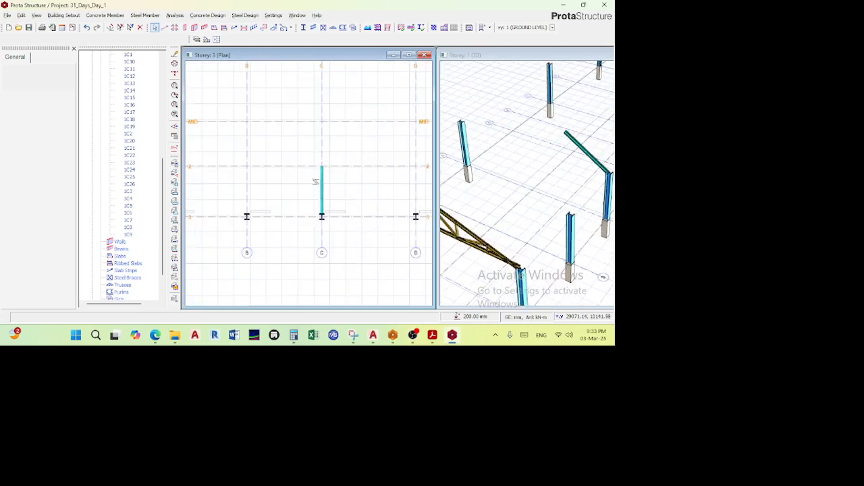
pyautogui.scroll(-3, 314, 181)
pyautogui.scroll(3, 323, 173)
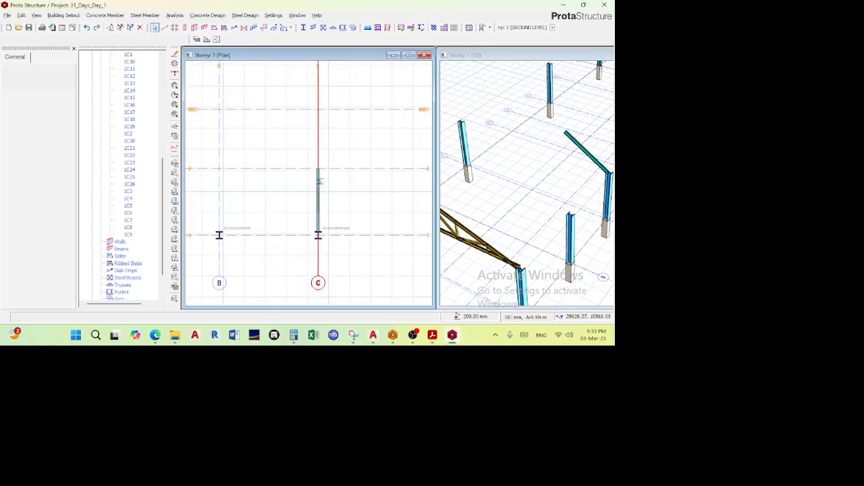
pyautogui.scroll(3, 308, 189)
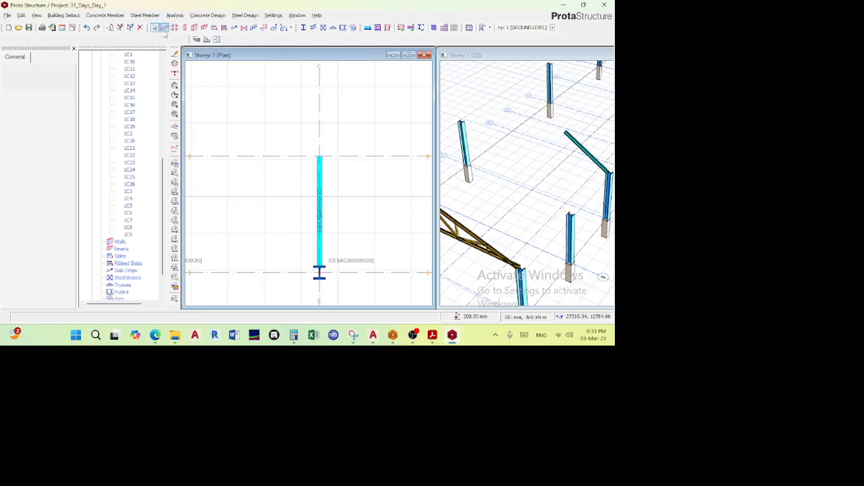
pyautogui.moveTo(316, 179)
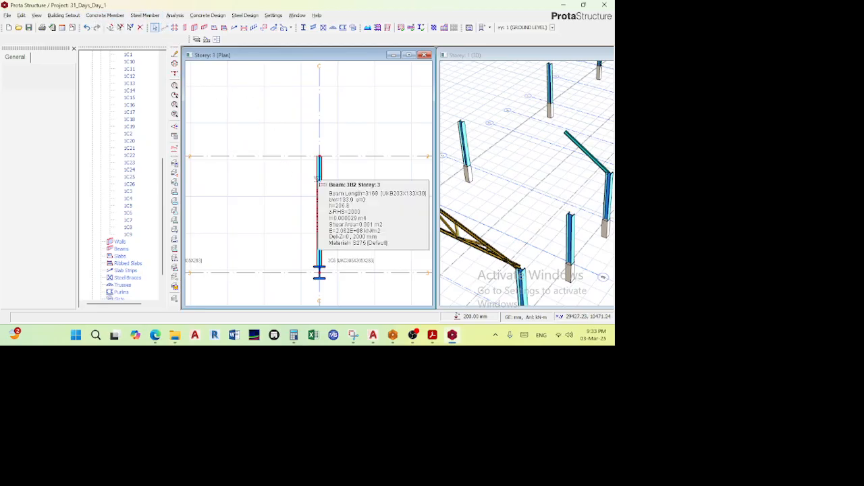
pyautogui.click(316, 178)
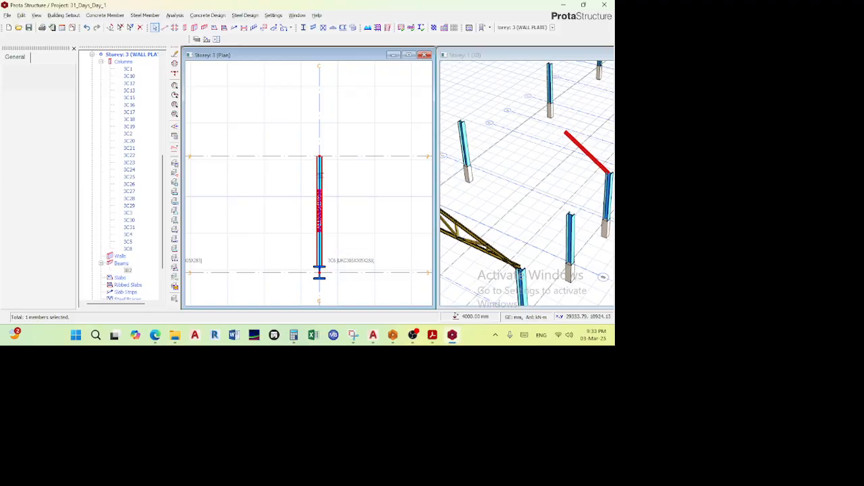
pyautogui.rightClick(315, 171)
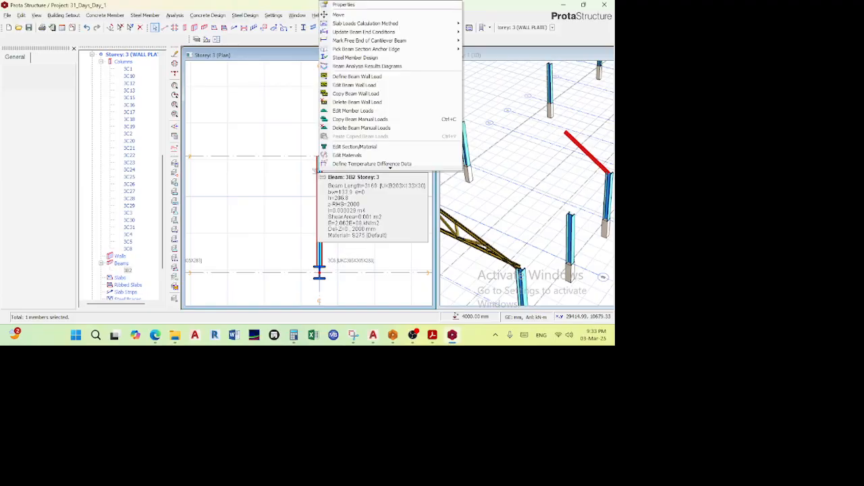
pyautogui.click(343, 5)
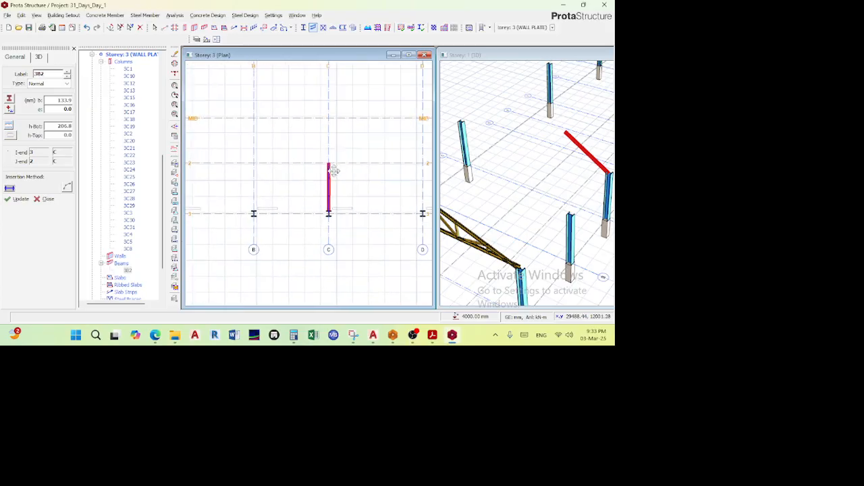
# - Insert a beam along axis C from its intersection with axis 1 to its intersection with axis MID
pyautogui.scroll(3, 336, 132)
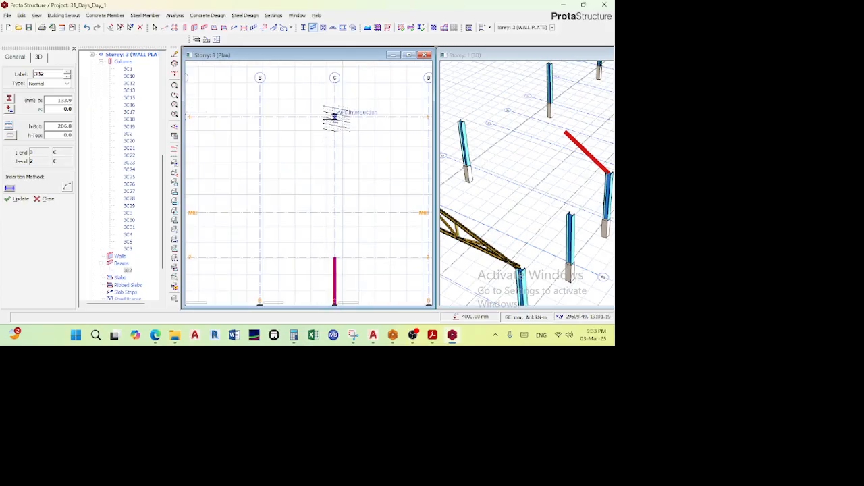
pyautogui.scroll(-2, 334, 116)
pyautogui.scroll(3, 335, 116)
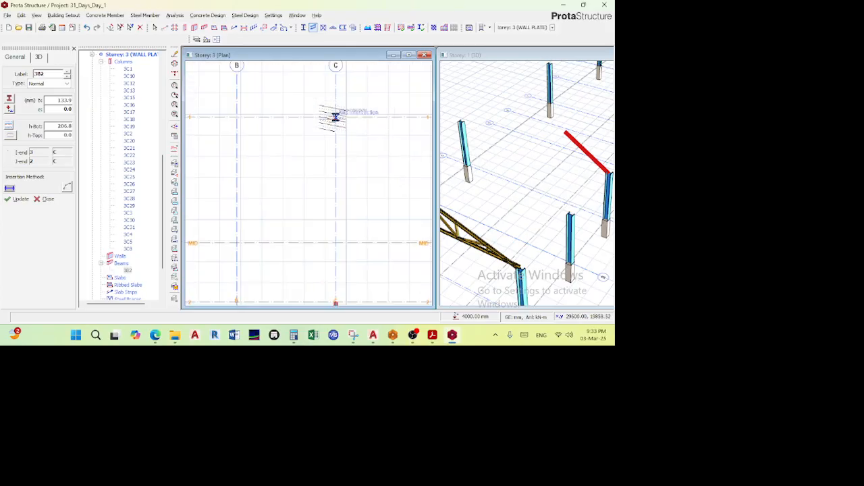
pyautogui.click(335, 116)
pyautogui.scroll(-2, 396, 198)
pyautogui.scroll(3, 385, 203)
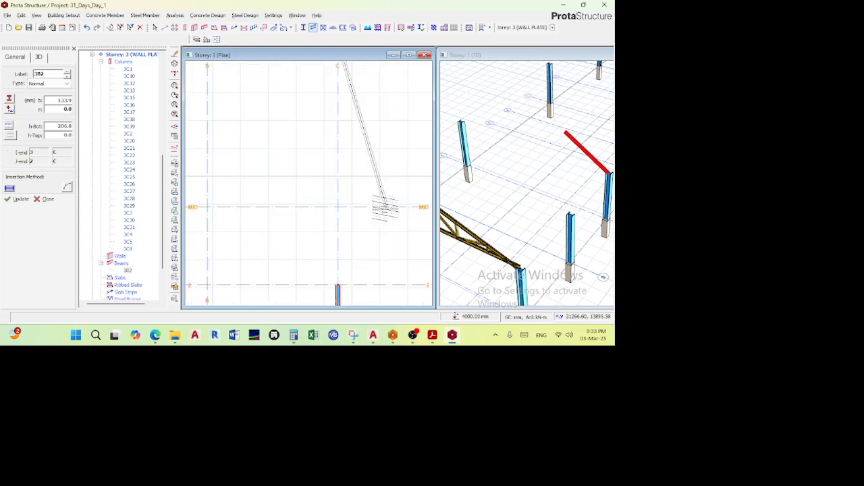
pyautogui.click(337, 206)
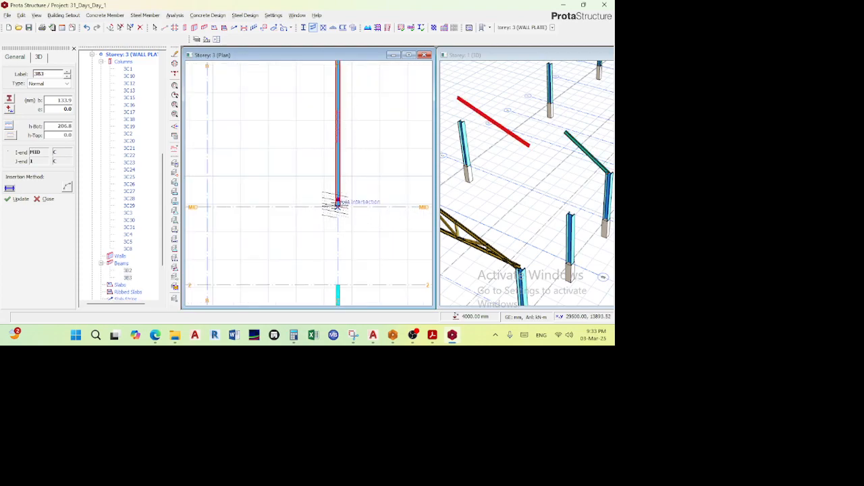
# - Delete the sloped beam on axis C between axes 2 and 3
pyautogui.scroll(-3, 347, 183)
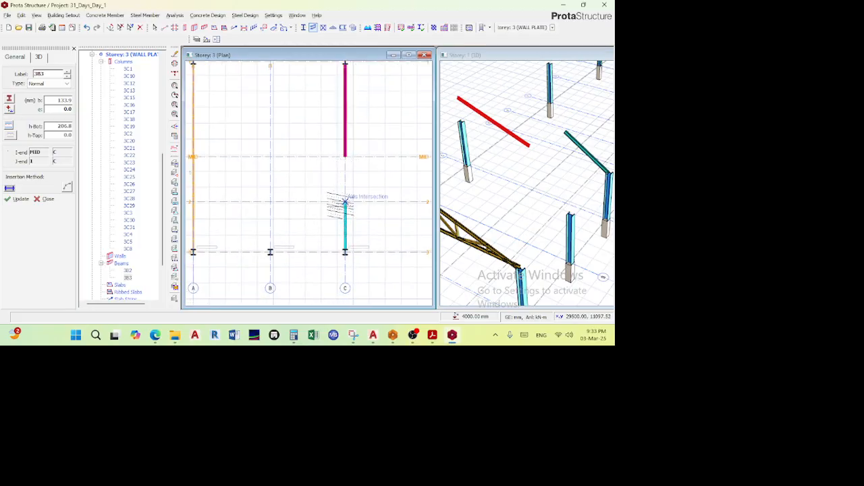
pyautogui.press('Escape')
pyautogui.click(345, 209)
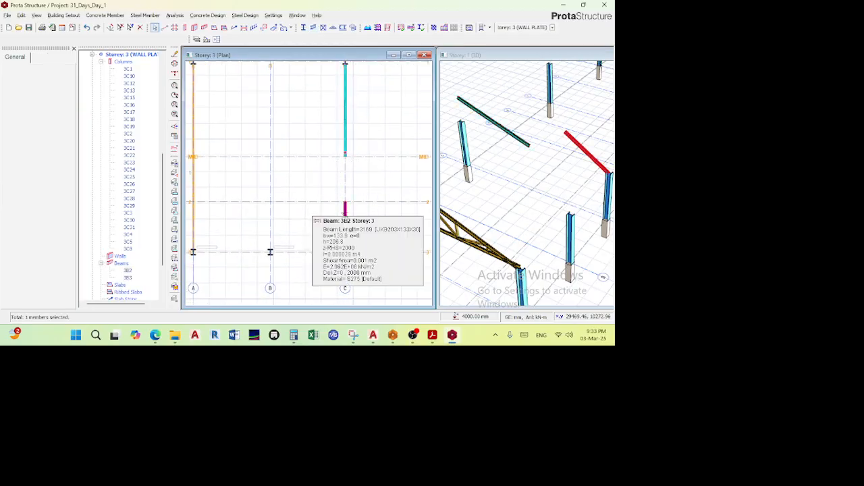
pyautogui.press('Delete')
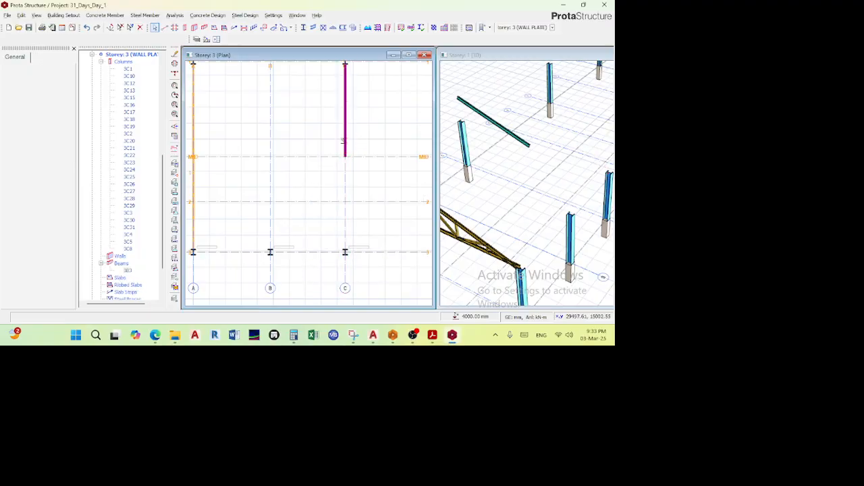
# - Insert a beam along axis C from axis 3 to axis MID, reusing the properties of the beam between axes 1 and MID
pyautogui.click(344, 141)
pyautogui.rightClick(343, 141)
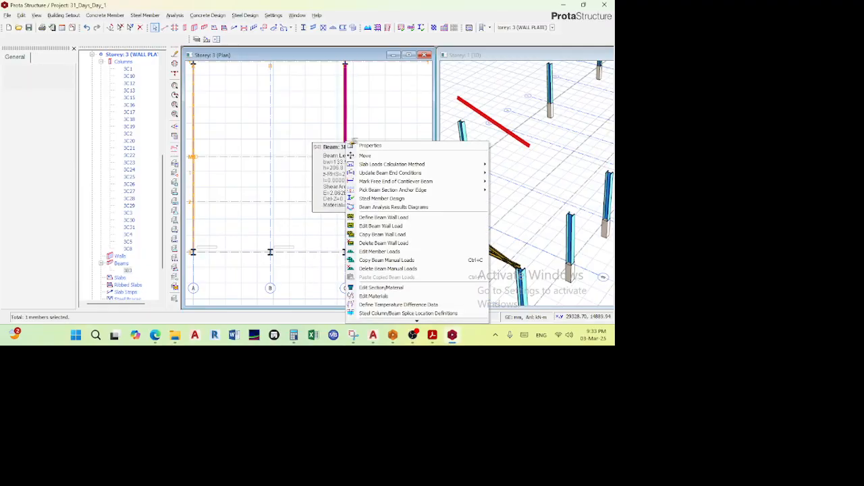
pyautogui.click(368, 144)
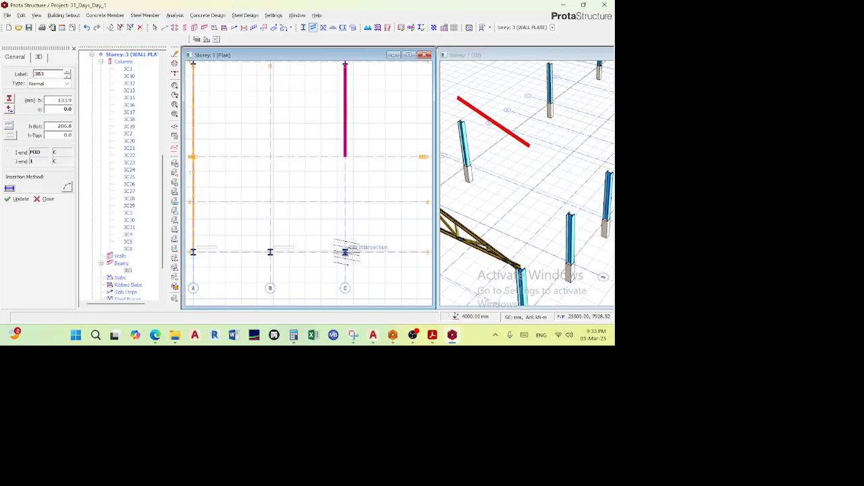
pyautogui.click(345, 252)
pyautogui.click(345, 157)
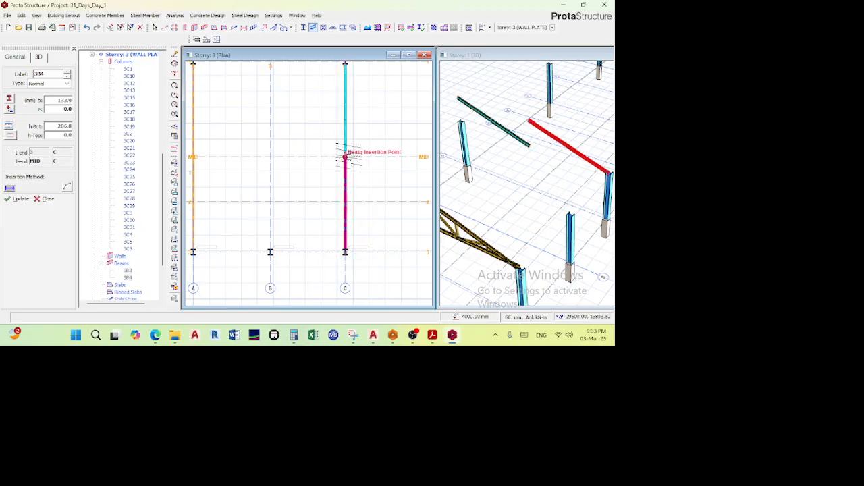
pyautogui.press('Escape')
pyautogui.press('Escape')
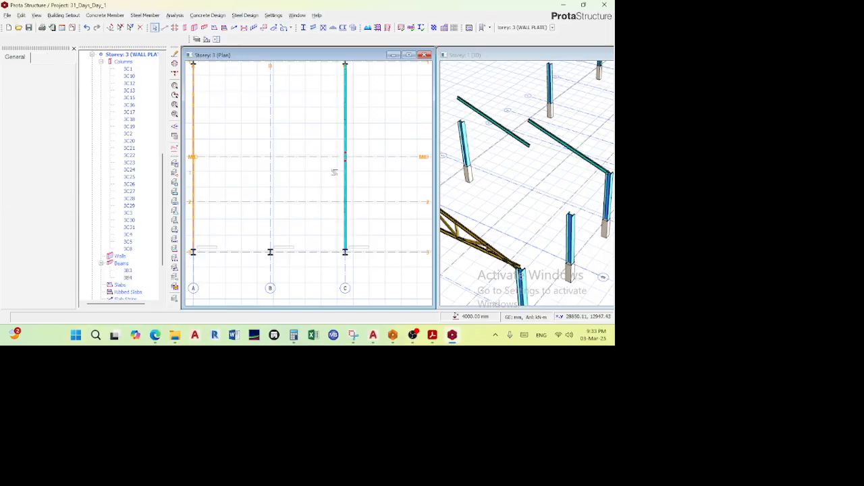
# - Examine the slopes of the two beams on axis C in the 3D view
pyautogui.scroll(-3, 595, 145)
pyautogui.moveTo(573, 163); pyautogui.dragTo(569, 136)
pyautogui.scroll(4, 563, 182)
pyautogui.scroll(-2, 563, 182)
pyautogui.scroll(-2, 520, 154)
pyautogui.moveTo(521, 154); pyautogui.dragTo(534, 165)
pyautogui.scroll(1, 536, 154)
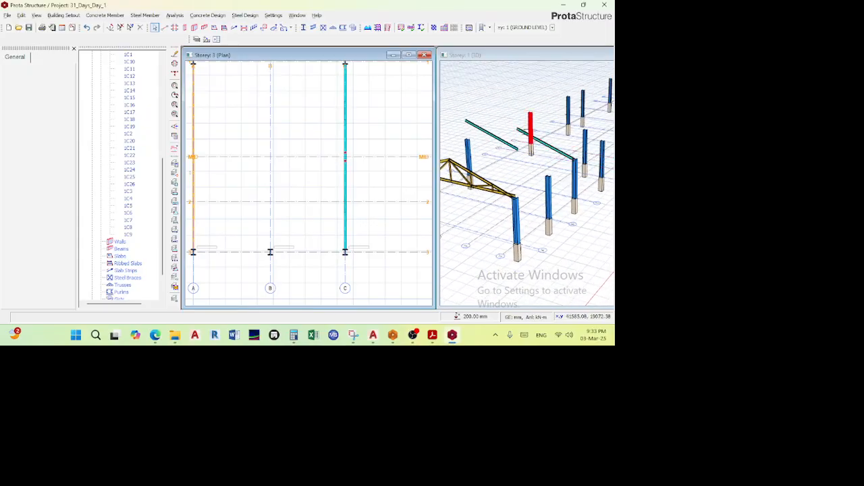
pyautogui.scroll(3, 537, 154)
pyautogui.scroll(-3, 533, 148)
pyautogui.scroll(3, 533, 149)
pyautogui.moveTo(533, 151); pyautogui.dragTo(526, 149)
pyautogui.scroll(2, 526, 149)
# - Set the axis C beam between axes 1 and MID to delZ-I 2000 mm and delZ-J 0 mm
pyautogui.click(526, 148)
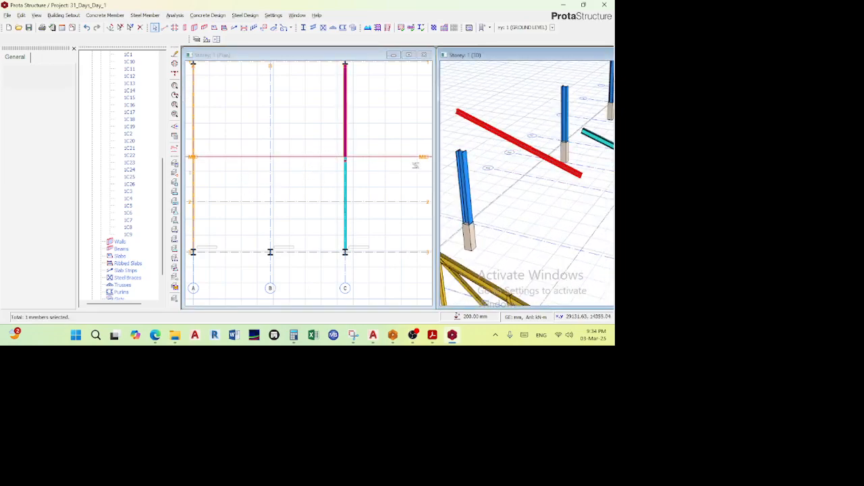
pyautogui.scroll(-3, 509, 153)
pyautogui.rightClick(500, 137)
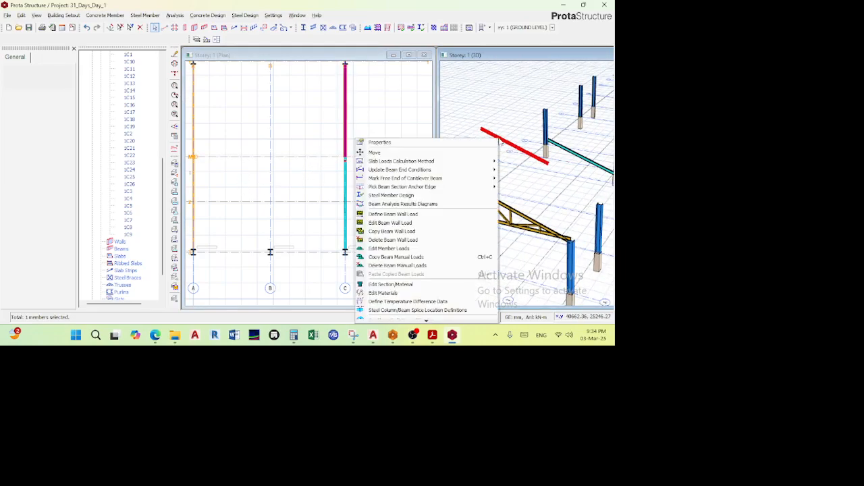
pyautogui.click(379, 144)
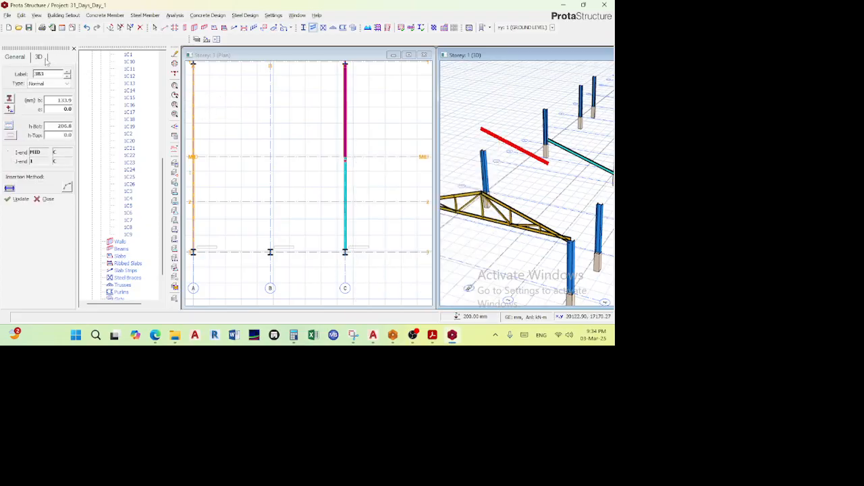
pyautogui.click(39, 58)
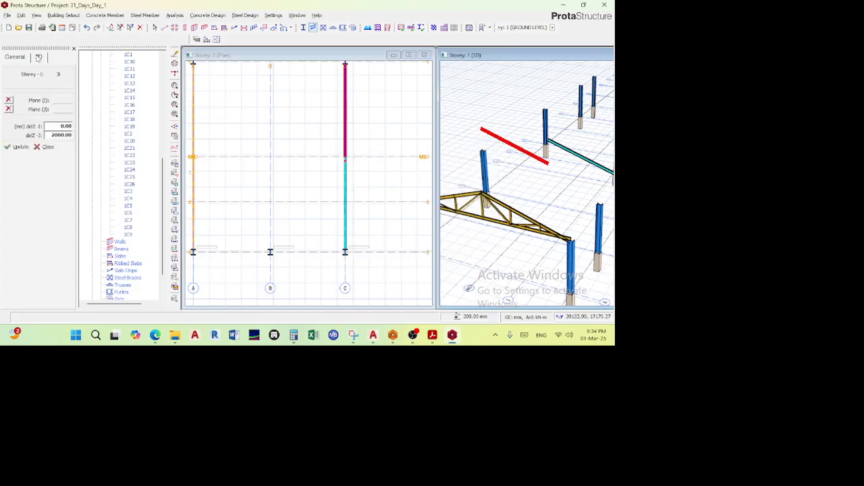
pyautogui.doubleClick(60, 126)
pyautogui.doubleClick(57, 135)
pyautogui.write('0')
pyautogui.click(21, 147)
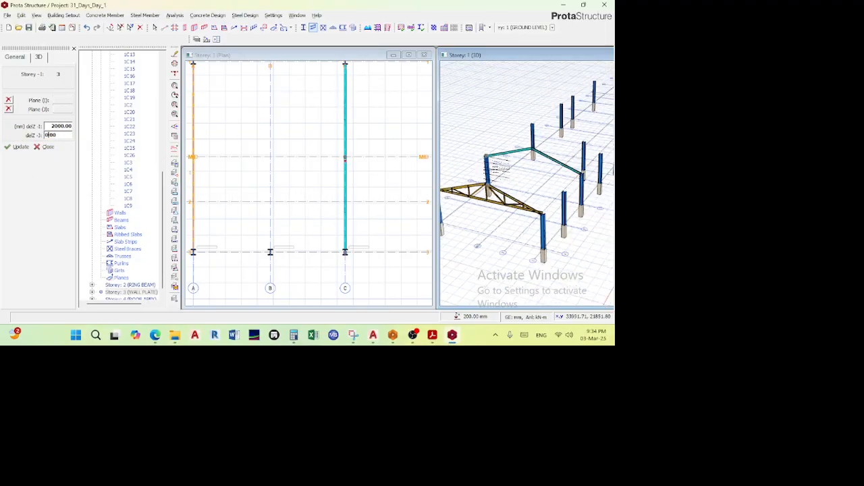
pyautogui.scroll(5, 482, 179)
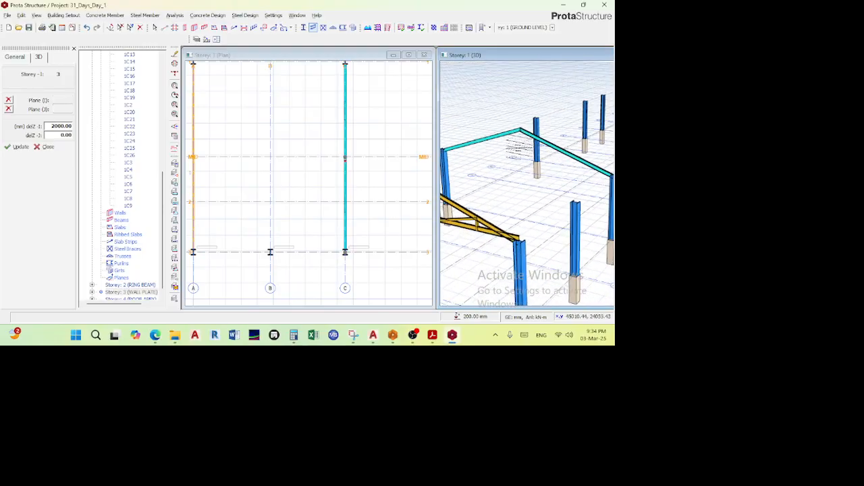
pyautogui.press('Escape')
# - Inspect the beam-to-column joint and the apex joint of the axis C frame in 3D
pyautogui.scroll(-3, 509, 156)
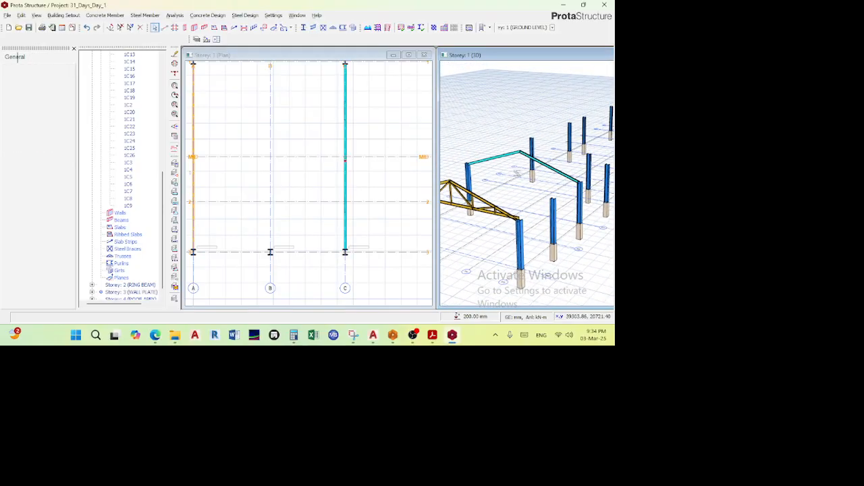
pyautogui.moveTo(510, 157); pyautogui.dragTo(510, 175)
pyautogui.scroll(4, 503, 169)
pyautogui.moveTo(504, 170); pyautogui.dragTo(563, 136, button='middle')
pyautogui.scroll(6, 502, 133)
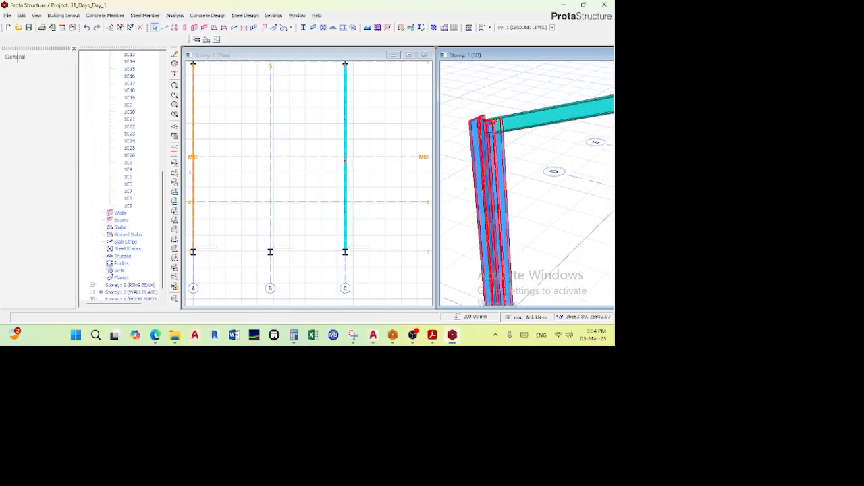
pyautogui.moveTo(508, 138)
pyautogui.mouseDown()
pyautogui.moveTo(513, 118)
pyautogui.moveTo(484, 145)
pyautogui.moveTo(506, 149)
pyautogui.moveTo(500, 139)
pyautogui.mouseUp()
pyautogui.scroll(2, 514, 117)
pyautogui.scroll(-2, 522, 133)
pyautogui.scroll(2, 494, 143)
pyautogui.scroll(-4, 490, 145)
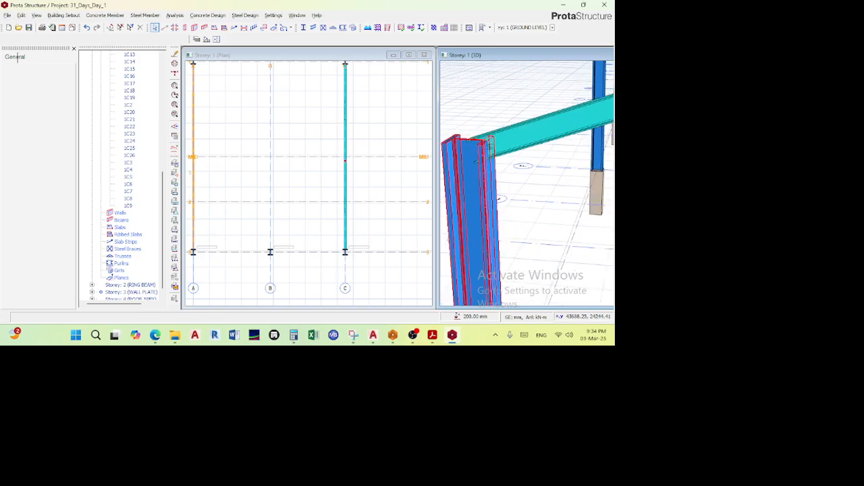
pyautogui.moveTo(490, 147); pyautogui.dragTo(460, 177, button='middle')
pyautogui.scroll(-4, 472, 176)
pyautogui.moveTo(569, 174); pyautogui.dragTo(524, 177, button='middle')
pyautogui.scroll(4, 513, 163)
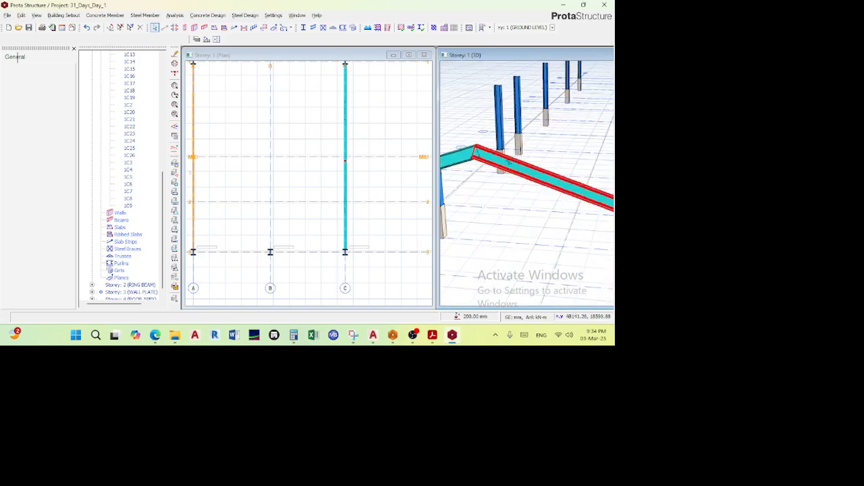
# - Launch Revit 2024 from the desktop and return to ProtaStructure
pyautogui.moveTo(412, 336)
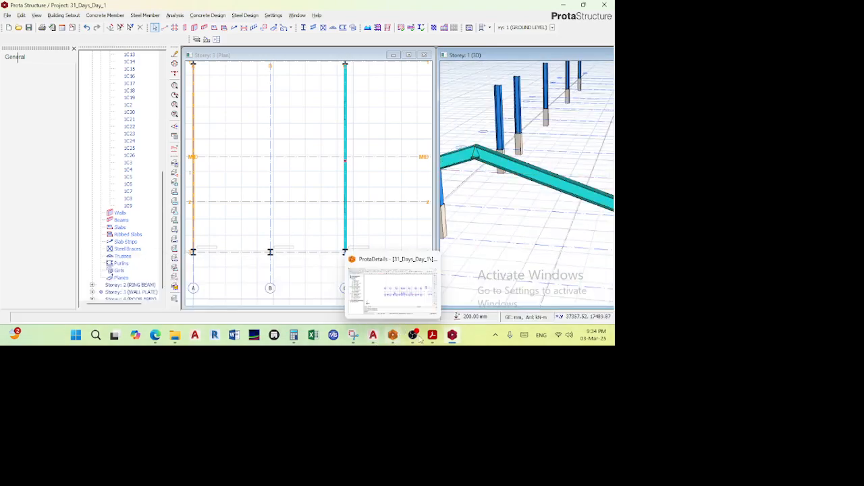
pyautogui.moveTo(447, 336)
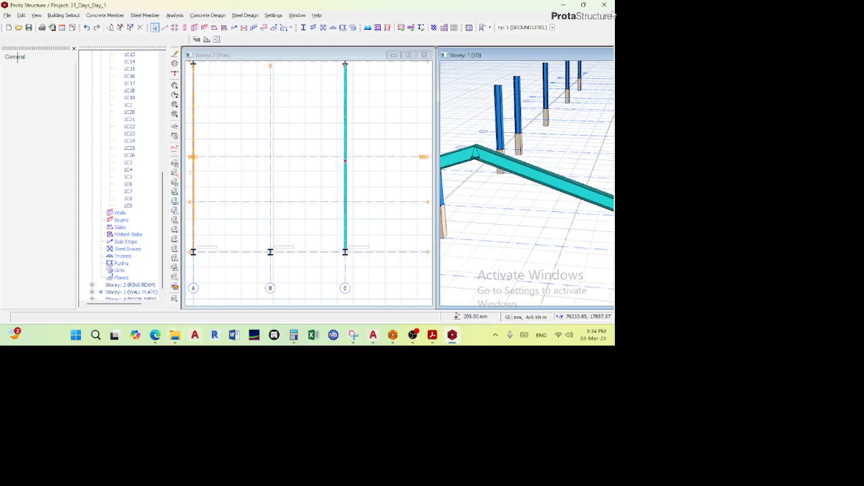
pyautogui.click(563, 7)
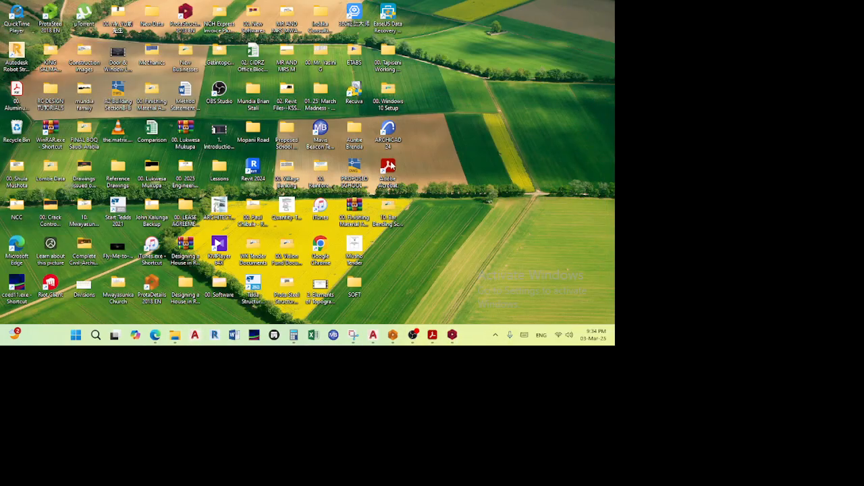
pyautogui.doubleClick(253, 173)
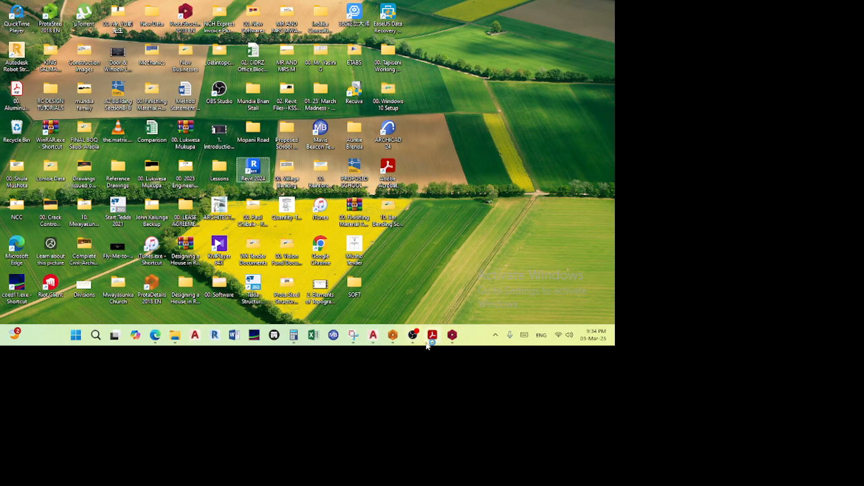
pyautogui.moveTo(452, 335)
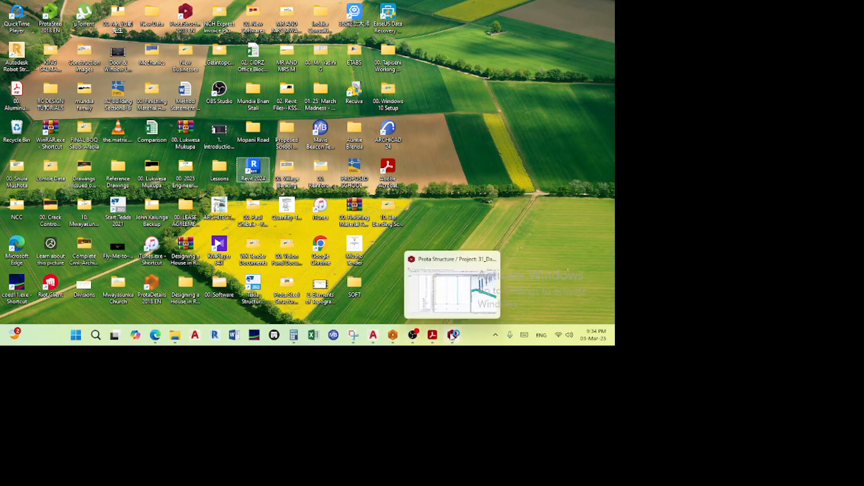
pyautogui.click(452, 299)
# - Examine the pitched beam frame on axis C from several angles in the 3D view
pyautogui.scroll(-6, 291, 177)
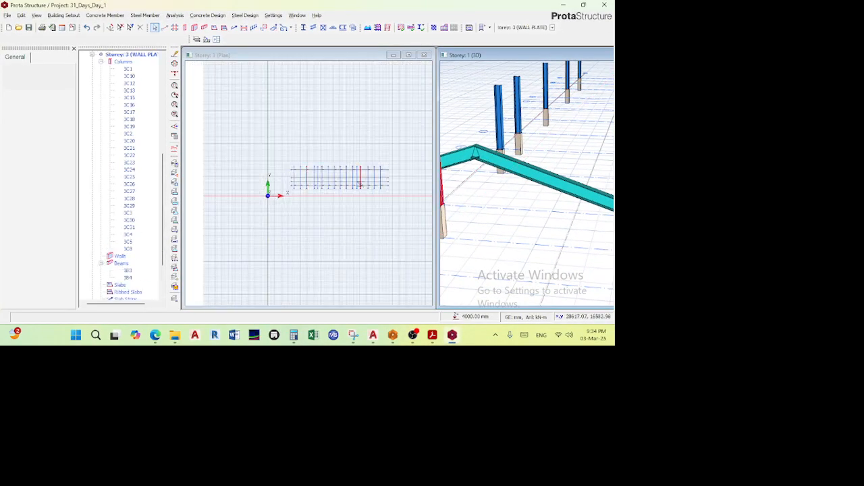
pyautogui.scroll(-2, 292, 177)
pyautogui.moveTo(529, 174); pyautogui.dragTo(504, 181)
pyautogui.scroll(4, 501, 193)
pyautogui.moveTo(501, 201); pyautogui.dragTo(539, 162, button='middle')
pyautogui.scroll(-3, 539, 163)
pyautogui.moveTo(538, 163)
pyautogui.mouseDown()
pyautogui.moveTo(493, 168)
pyautogui.moveTo(505, 136)
pyautogui.moveTo(524, 166)
pyautogui.mouseUp()
pyautogui.scroll(4, 509, 140)
pyautogui.moveTo(509, 140); pyautogui.dragTo(520, 116, button='middle')
pyautogui.moveTo(521, 116); pyautogui.dragTo(530, 107)
pyautogui.scroll(1, 529, 107)
pyautogui.scroll(-5, 529, 107)
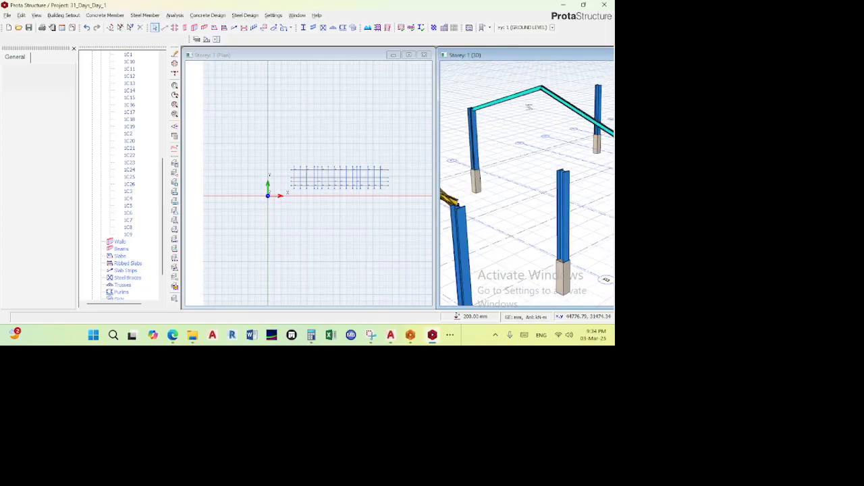
pyautogui.rightClick(530, 138)
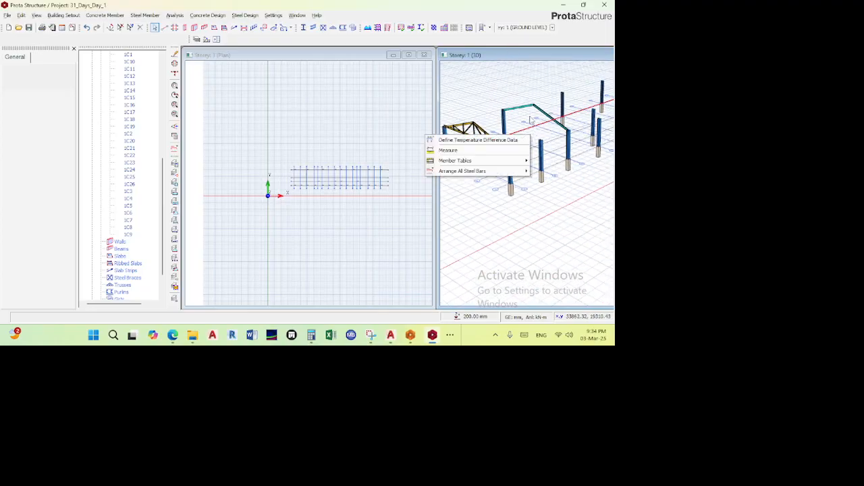
pyautogui.click(495, 88)
# - Compare the truss frame on axis A with the beam frame, including the column supporting the truss at axis 3
pyautogui.scroll(-2, 546, 165)
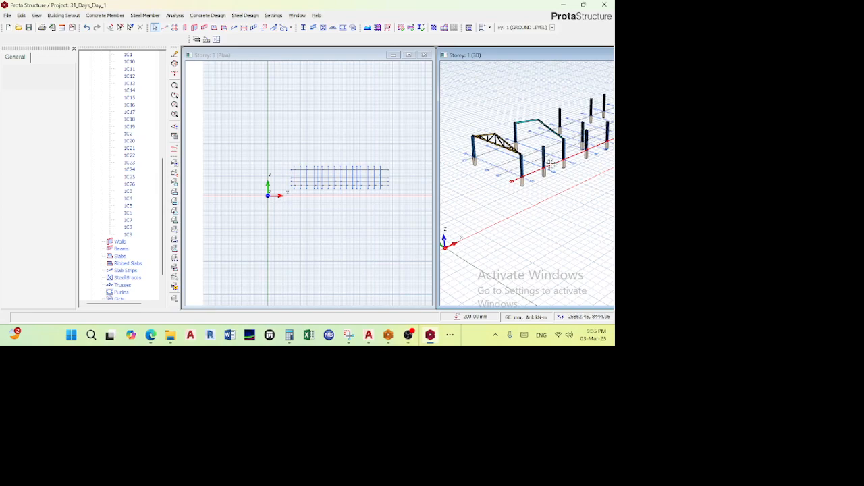
pyautogui.scroll(-1, 501, 155)
pyautogui.scroll(4, 501, 155)
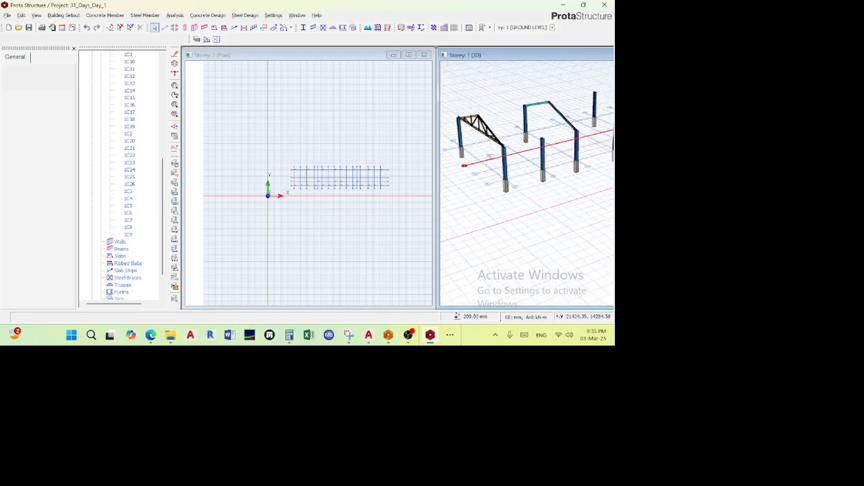
pyautogui.scroll(3, 503, 186)
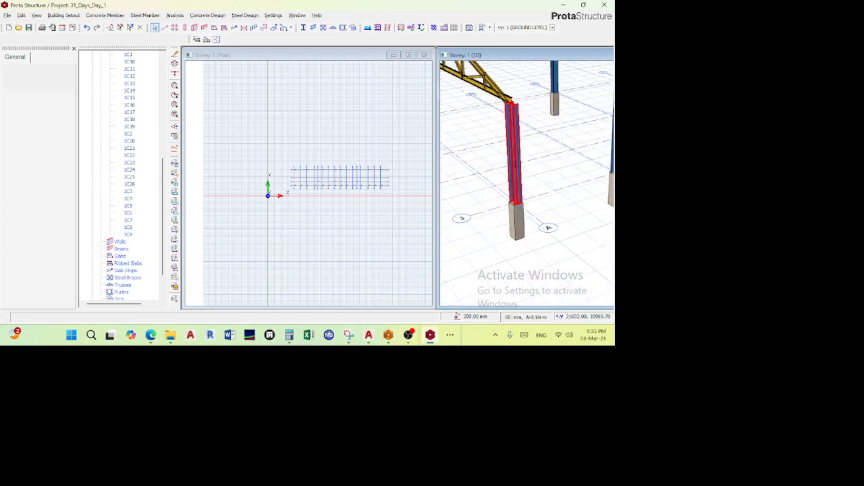
pyautogui.scroll(-2, 508, 177)
pyautogui.moveTo(507, 174); pyautogui.dragTo(510, 166, button='middle')
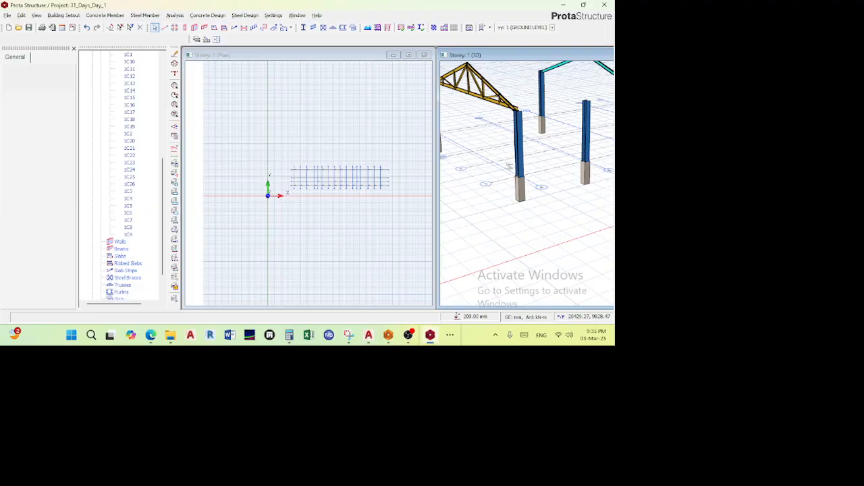
pyautogui.scroll(-3, 559, 157)
pyautogui.moveTo(546, 175); pyautogui.dragTo(530, 189, button='middle')
pyautogui.scroll(3, 519, 141)
pyautogui.moveTo(516, 143); pyautogui.dragTo(530, 131, button='middle')
# - Examine the chords, web members and apex of the roof truss on axis A in 3D
pyautogui.scroll(4, 530, 131)
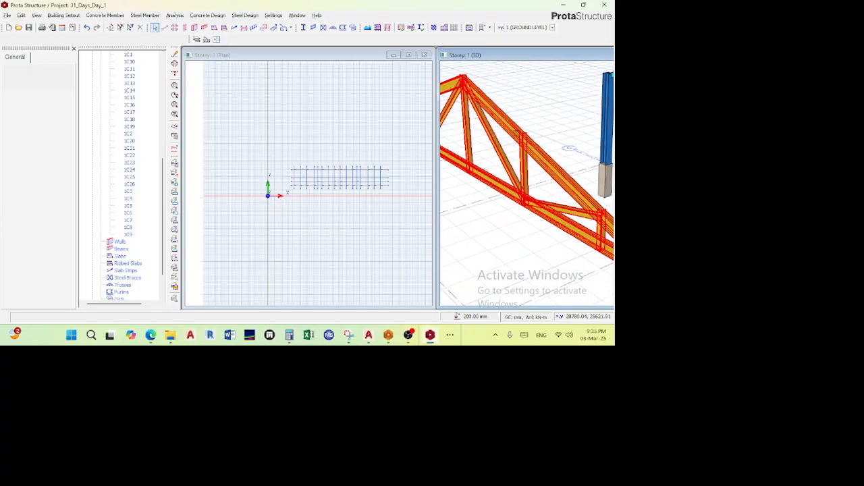
pyautogui.scroll(-3, 516, 132)
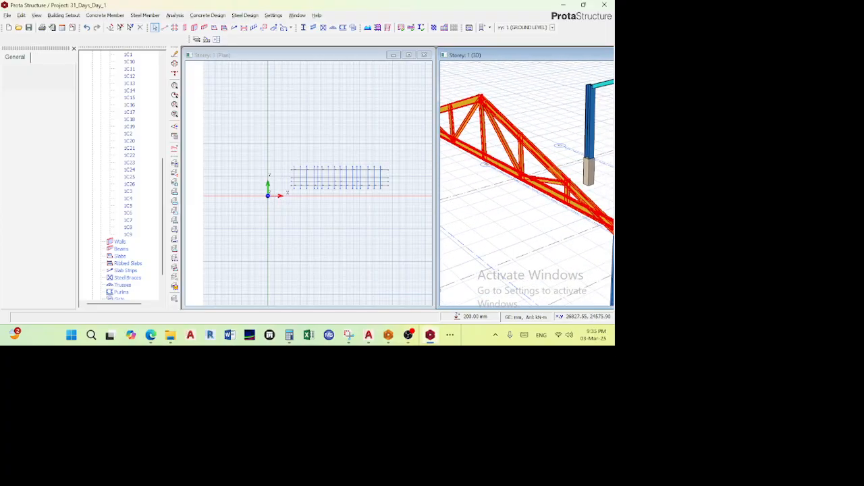
pyautogui.scroll(3, 503, 132)
pyautogui.scroll(-3, 533, 125)
pyautogui.moveTo(533, 126); pyautogui.dragTo(561, 173, button='middle')
pyautogui.scroll(4, 548, 176)
pyautogui.scroll(-3, 551, 203)
pyautogui.scroll(2, 532, 139)
pyautogui.moveTo(536, 140)
pyautogui.mouseDown(button='middle')
pyautogui.moveTo(523, 144)
pyautogui.moveTo(518, 160)
pyautogui.moveTo(545, 145)
pyautogui.moveTo(514, 122)
pyautogui.mouseUp(button='middle')
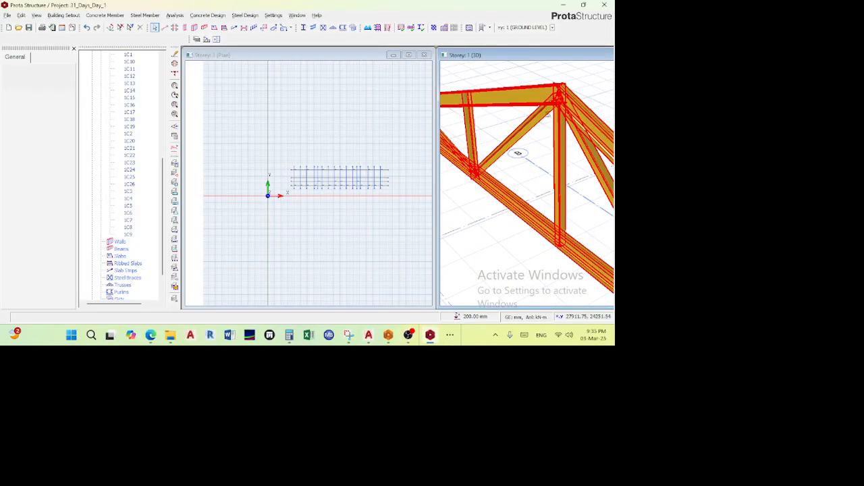
pyautogui.scroll(2, 548, 114)
pyautogui.scroll(-1, 509, 155)
pyautogui.scroll(-6, 537, 144)
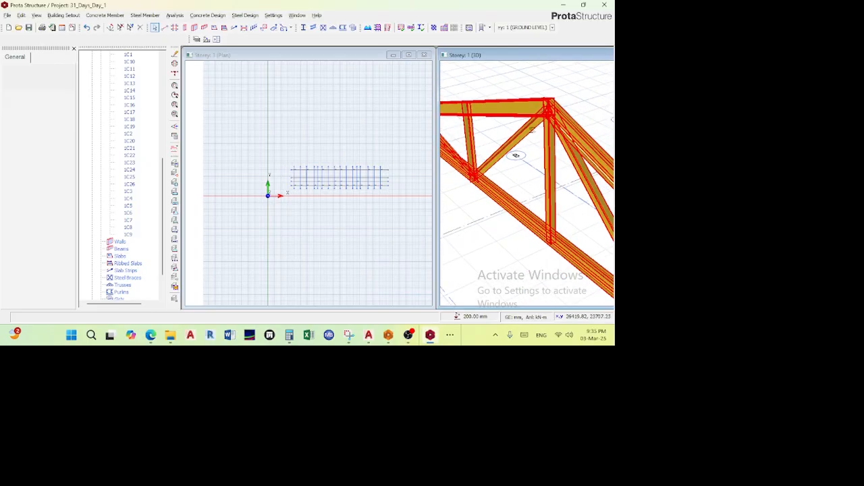
pyautogui.moveTo(537, 144); pyautogui.dragTo(419, 159, button='middle')
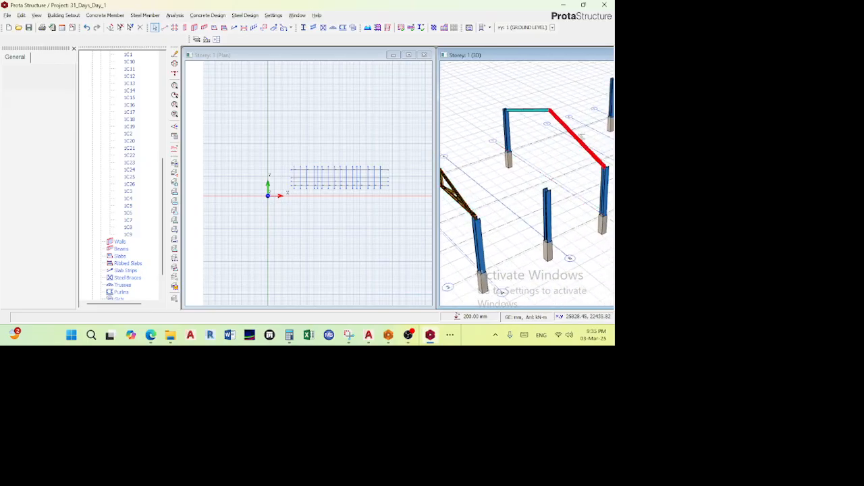
# - Examine the apex and the column-to-beam joint of the pitched beam frame on axis C in the 3D view
pyautogui.scroll(3, 498, 121)
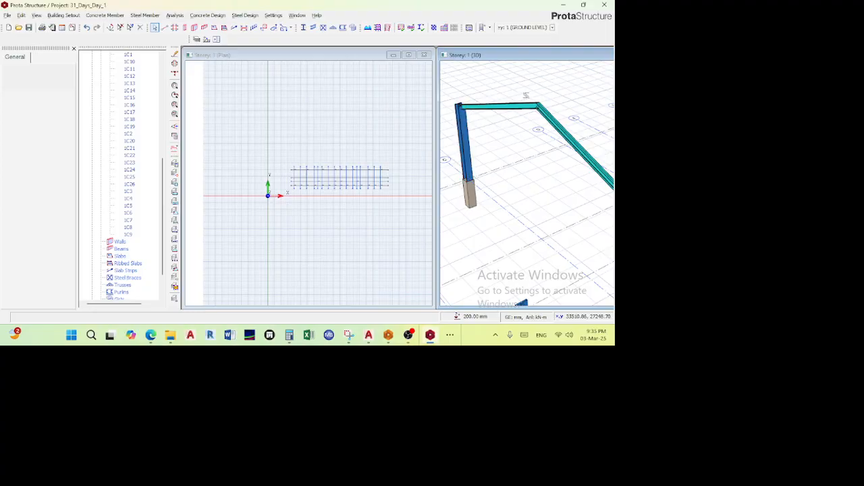
pyautogui.scroll(-2, 524, 97)
pyautogui.moveTo(531, 100); pyautogui.dragTo(524, 86, button='middle')
pyautogui.moveTo(491, 128)
pyautogui.mouseDown(button='middle')
pyautogui.moveTo(485, 117)
pyautogui.moveTo(555, 140)
pyautogui.mouseUp(button='middle')
pyautogui.scroll(-2, 536, 128)
pyautogui.scroll(4, 518, 134)
pyautogui.scroll(-2, 475, 129)
pyautogui.moveTo(474, 129); pyautogui.dragTo(517, 147, button='middle')
pyautogui.scroll(2, 475, 124)
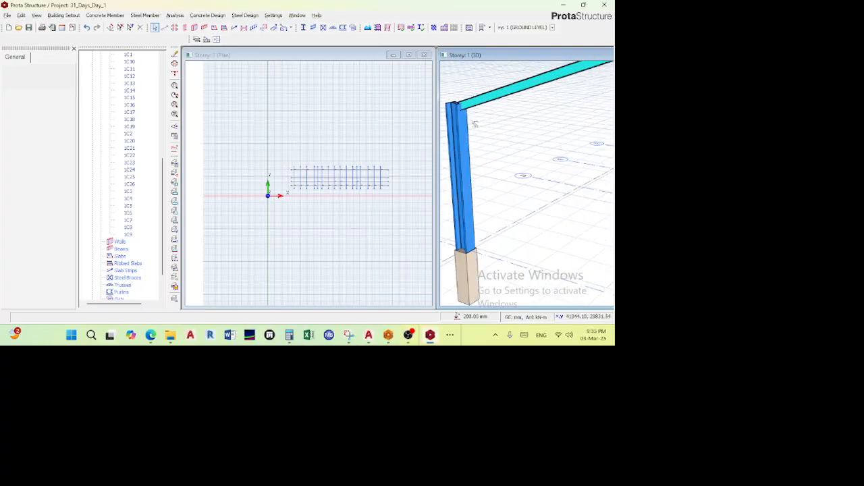
pyautogui.scroll(-3, 474, 122)
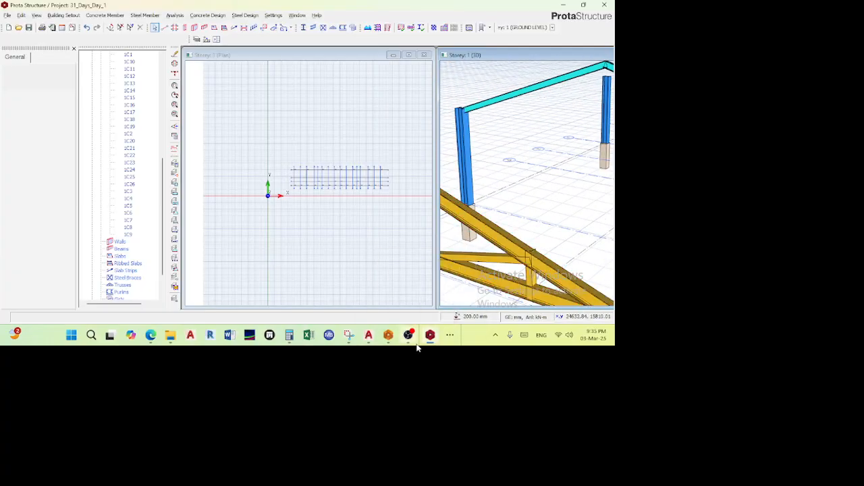
# - Switch to the AutoCAD drawing 01. SDA REMNANT CHURCH and show the IPE 200 haunch connection detail in model space
pyautogui.moveTo(373, 339)
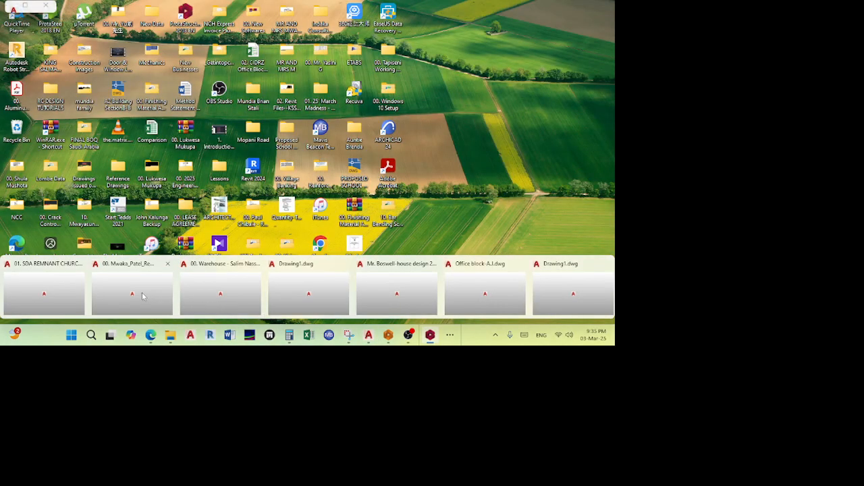
pyautogui.click(59, 296)
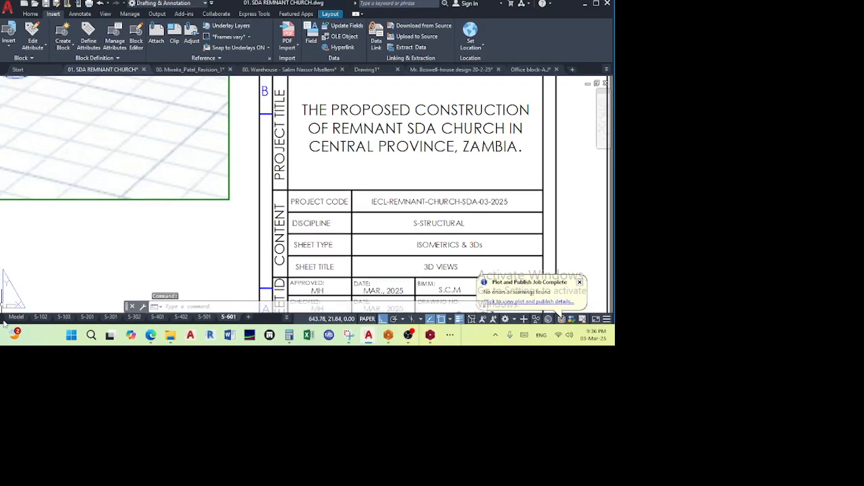
pyautogui.click(13, 318)
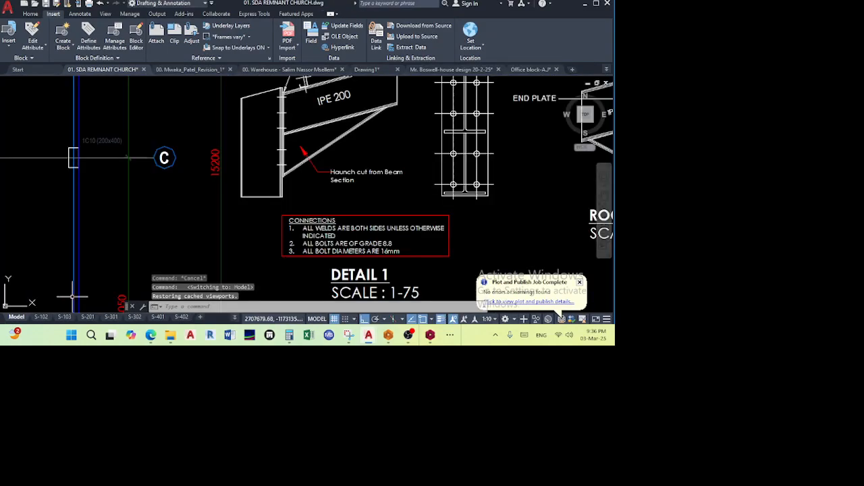
pyautogui.moveTo(366, 131); pyautogui.dragTo(297, 146, button='middle')
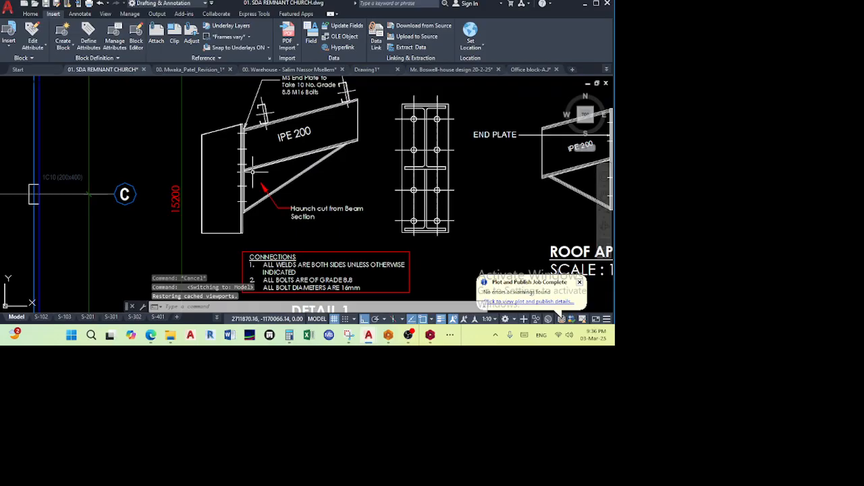
# - Examine the roof apex detail, including the end plate between the IPE 200 beams and its bolt layout
pyautogui.scroll(-4, 285, 165)
pyautogui.scroll(2, 464, 129)
pyautogui.scroll(5, 466, 129)
pyautogui.scroll(-1, 324, 128)
pyautogui.moveTo(327, 125)
pyautogui.mouseDown(button='middle')
pyautogui.moveTo(346, 115)
pyautogui.moveTo(343, 139)
pyautogui.mouseUp(button='middle')
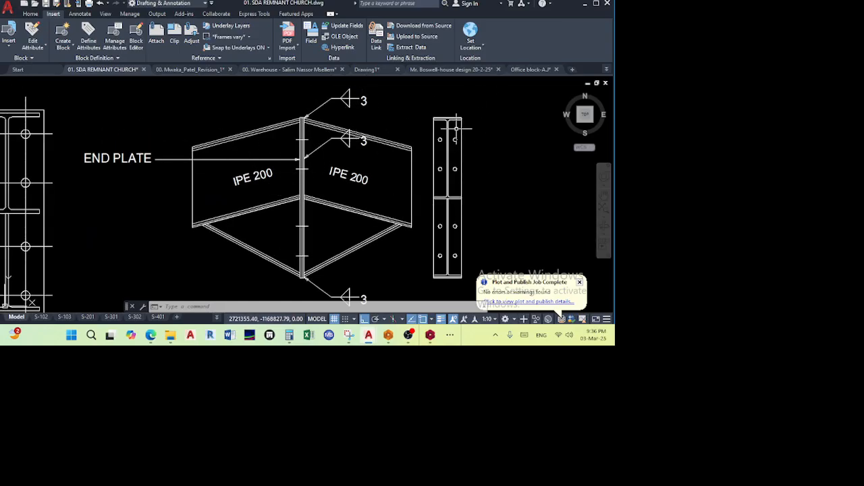
pyautogui.scroll(2, 455, 140)
pyautogui.scroll(-2, 452, 141)
pyautogui.scroll(6, 309, 147)
pyautogui.scroll(-3, 280, 144)
pyautogui.scroll(-2, 270, 129)
pyautogui.scroll(-1, 318, 247)
pyautogui.scroll(-2, 341, 232)
# - Examine Detail 1 beside the roof apex detail, focusing on the haunch cut from the beam section at the column
pyautogui.moveTo(348, 228)
pyautogui.mouseDown(button='middle')
pyautogui.moveTo(415, 178)
pyautogui.moveTo(473, 228)
pyautogui.mouseUp(button='middle')
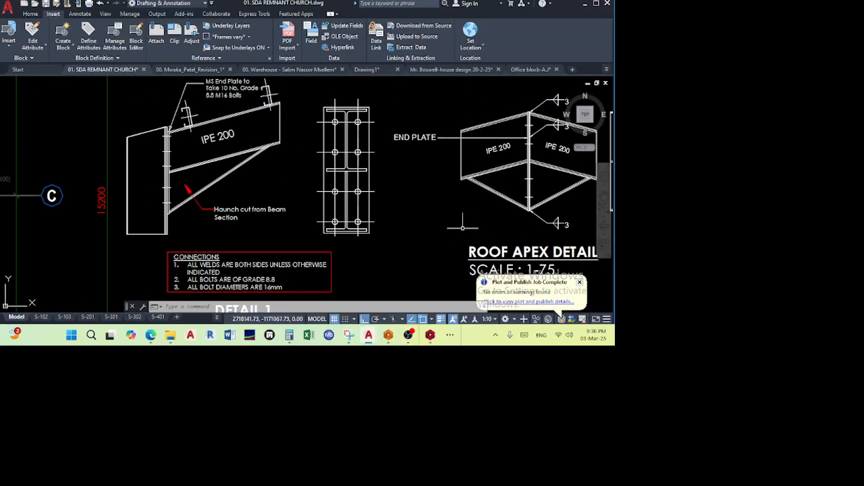
pyautogui.moveTo(335, 206); pyautogui.dragTo(480, 231, button='middle')
pyautogui.scroll(-2, 436, 184)
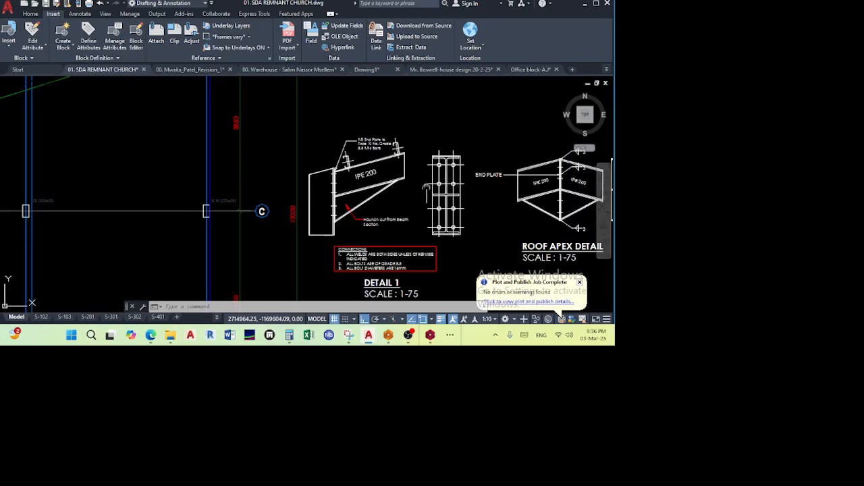
pyautogui.moveTo(586, 236); pyautogui.dragTo(475, 194, button='middle')
pyautogui.moveTo(313, 150); pyautogui.dragTo(354, 165, button='middle')
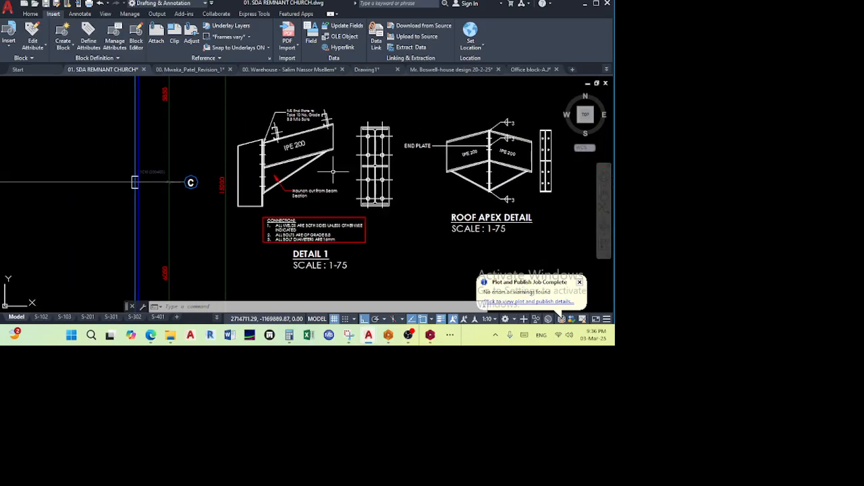
pyautogui.scroll(4, 305, 176)
pyautogui.moveTo(310, 225); pyautogui.dragTo(343, 222, button='middle')
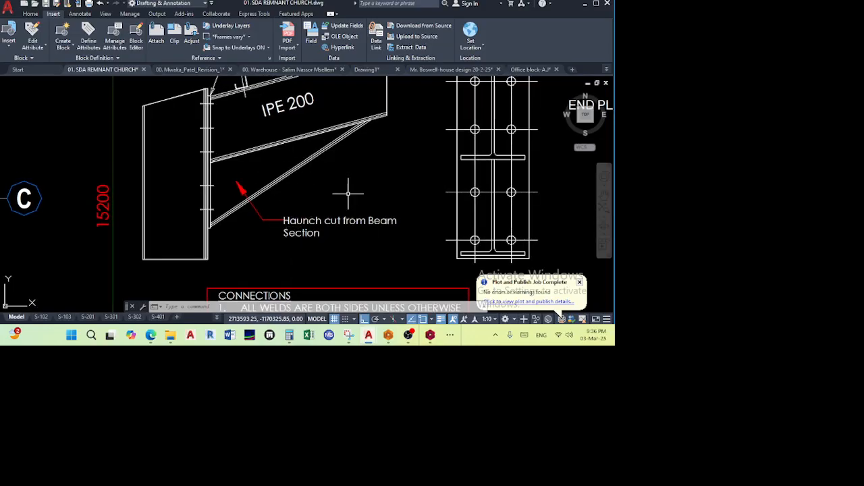
pyautogui.scroll(-5, 318, 203)
pyautogui.scroll(5, 343, 203)
pyautogui.scroll(-3, 343, 162)
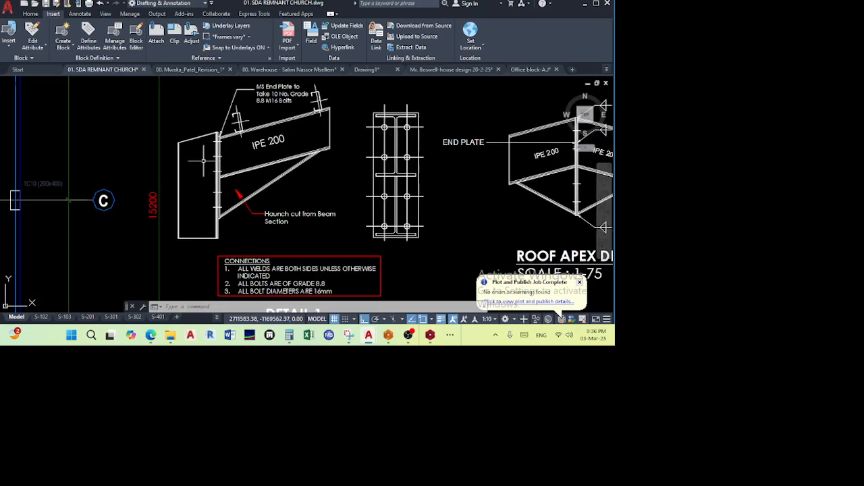
pyautogui.scroll(2, 193, 174)
pyautogui.moveTo(219, 118); pyautogui.dragTo(203, 179, button='middle')
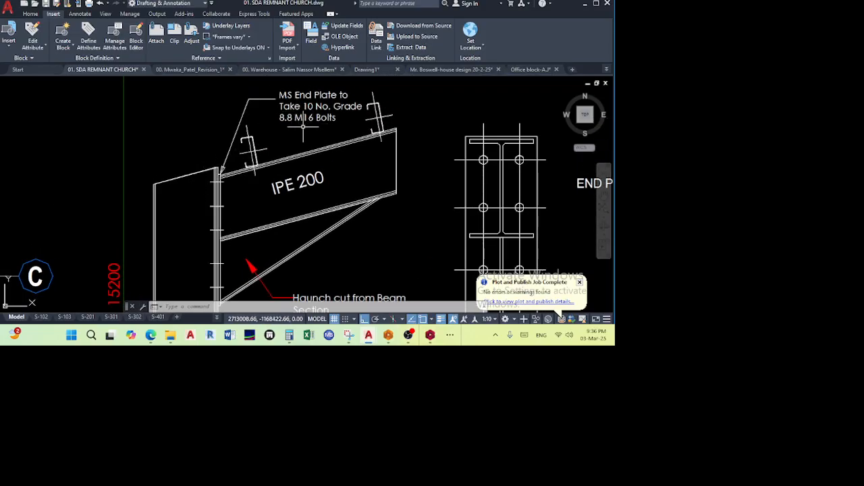
# - Read the end plate bolt note and examine the purlins on the IPE 200 beam in Detail 1
pyautogui.scroll(2, 247, 151)
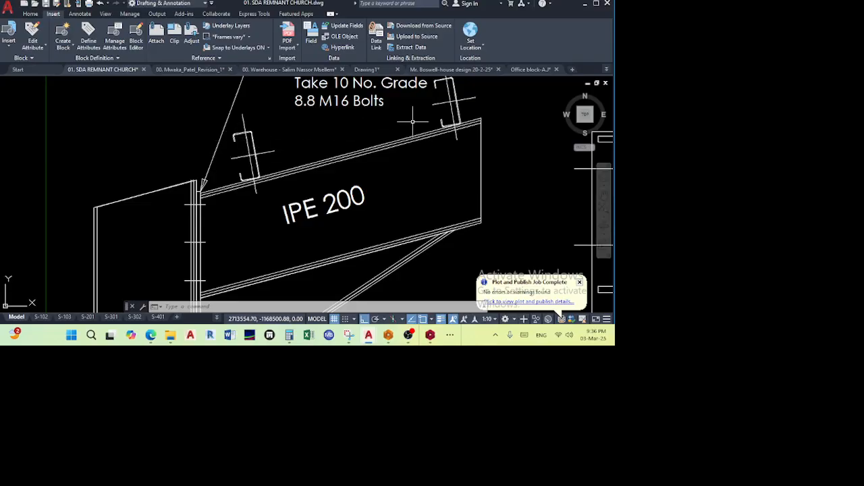
pyautogui.moveTo(465, 121); pyautogui.dragTo(430, 161, button='middle')
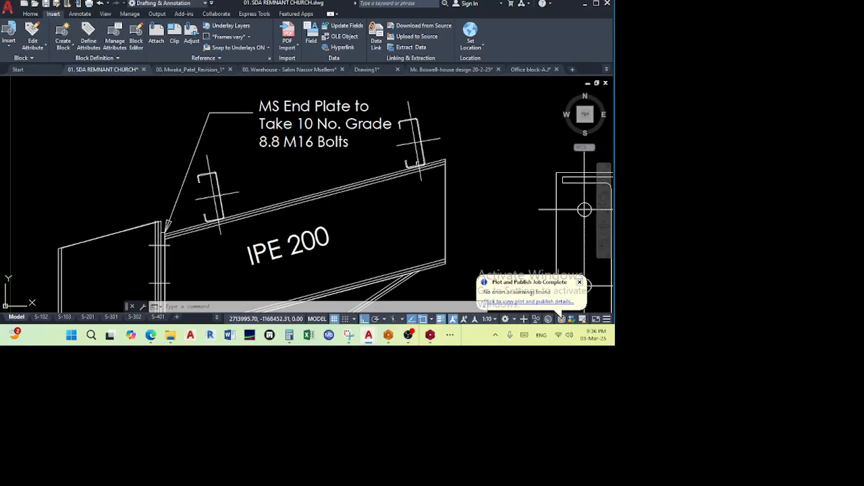
pyautogui.moveTo(403, 206); pyautogui.dragTo(411, 169, button='middle')
pyautogui.scroll(-3, 260, 216)
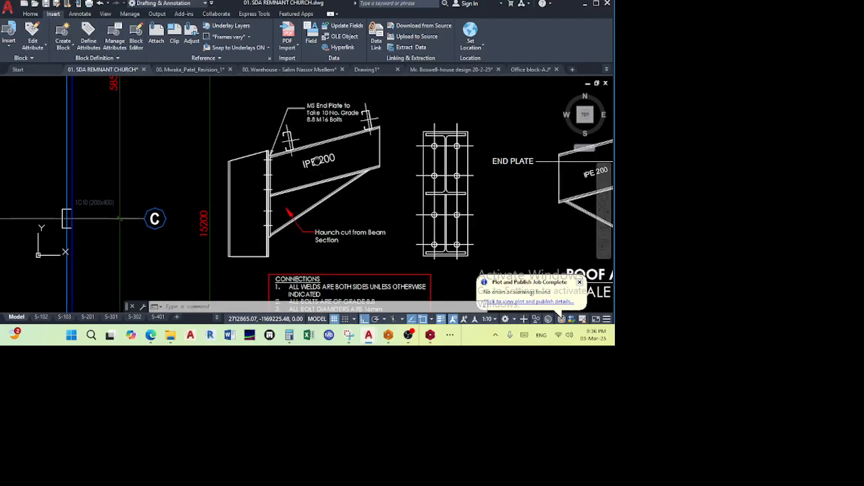
pyautogui.moveTo(272, 235); pyautogui.dragTo(275, 213, button='middle')
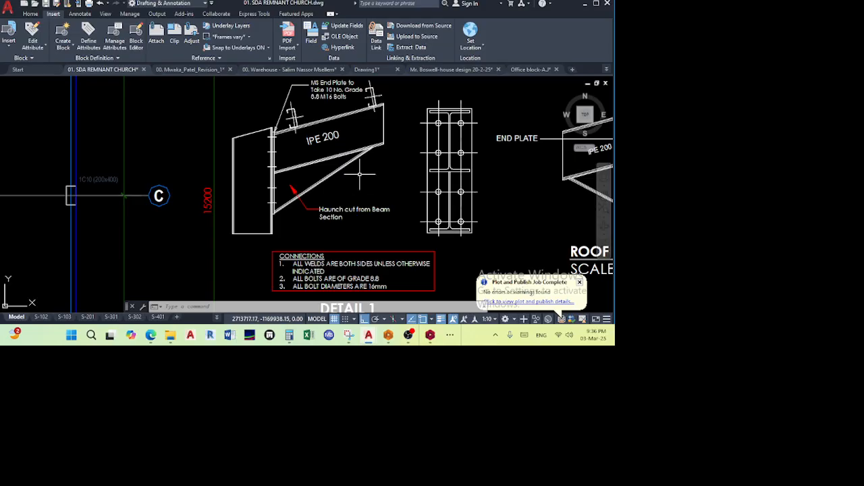
pyautogui.scroll(-2, 330, 193)
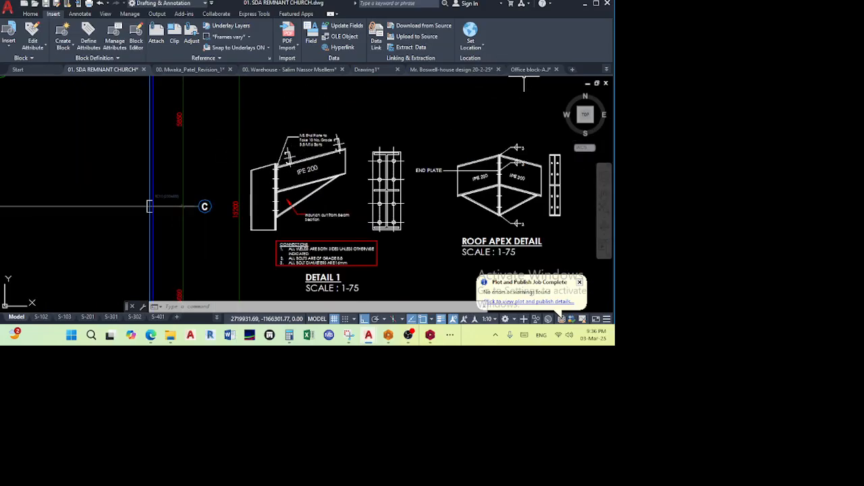
# - Switch back to ProtaStructure and view the whole building with both roof frames in the 3D view
pyautogui.click(430, 335)
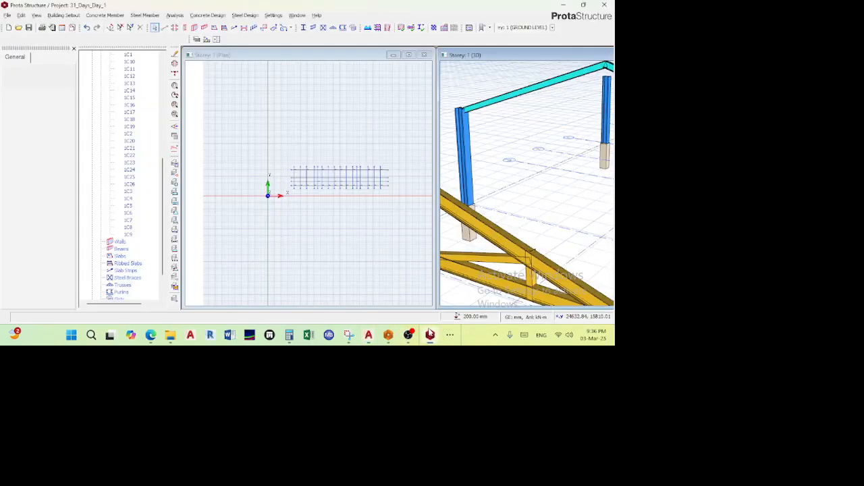
pyautogui.scroll(-4, 388, 174)
pyautogui.scroll(2, 352, 177)
pyautogui.moveTo(333, 177); pyautogui.dragTo(272, 171, button='middle')
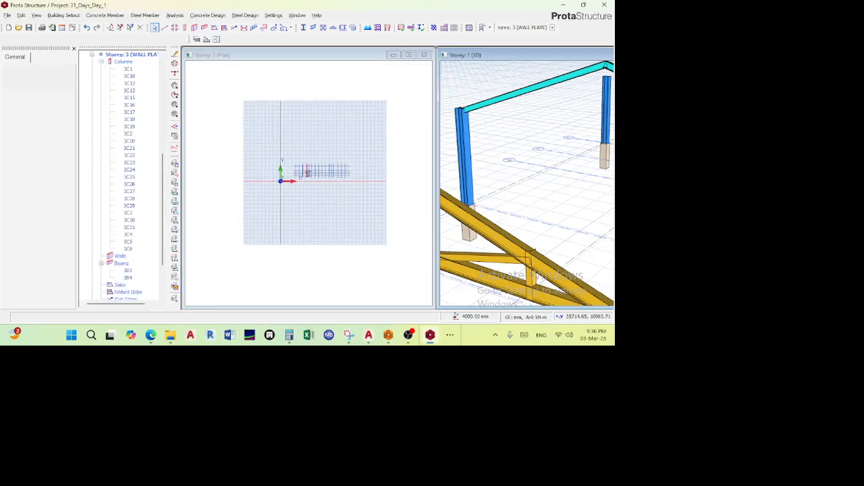
pyautogui.scroll(1, 307, 173)
pyautogui.scroll(-6, 489, 167)
pyautogui.moveTo(521, 171); pyautogui.dragTo(531, 143, button='middle')
pyautogui.click(491, 175)
pyautogui.scroll(-4, 505, 167)
pyautogui.scroll(-2, 505, 166)
pyautogui.scroll(2, 530, 141)
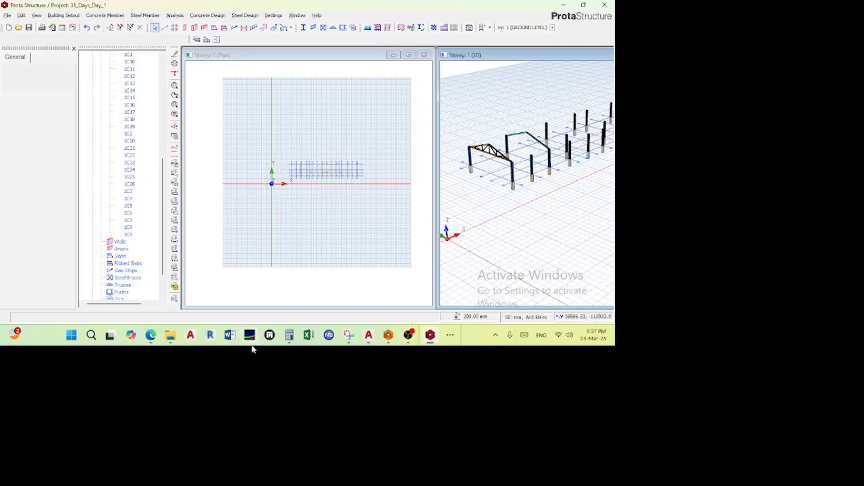
# - Switch to the Microsoft Teams meeting in the browser and view a meeting guest's profile card
pyautogui.moveTo(351, 340)
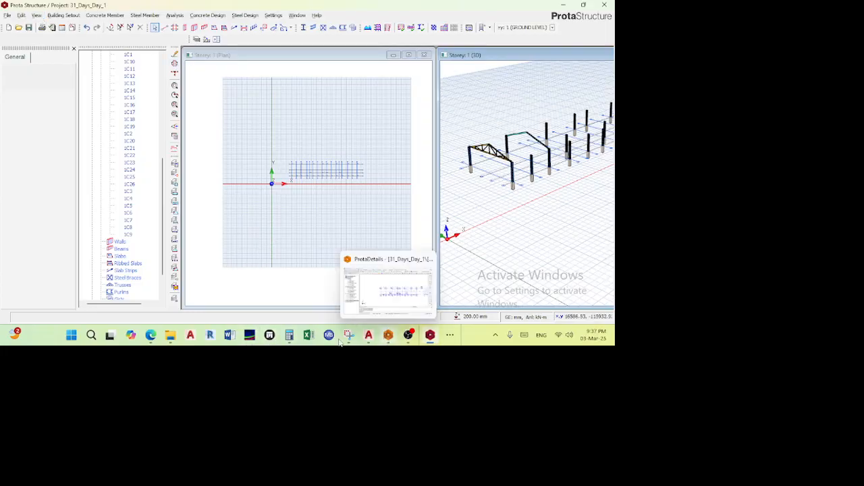
pyautogui.click(110, 298)
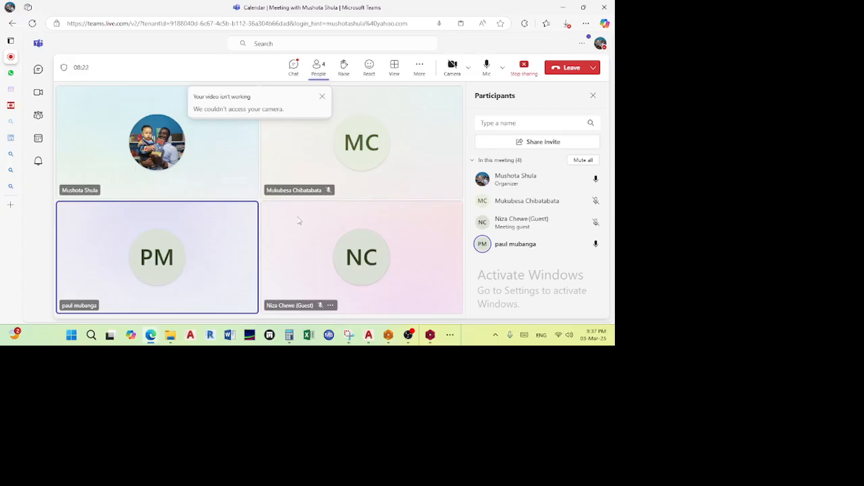
pyautogui.click(351, 254)
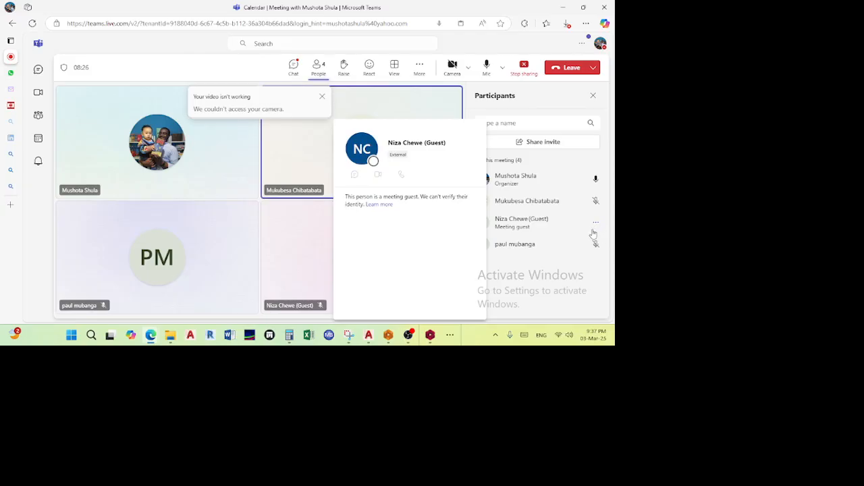